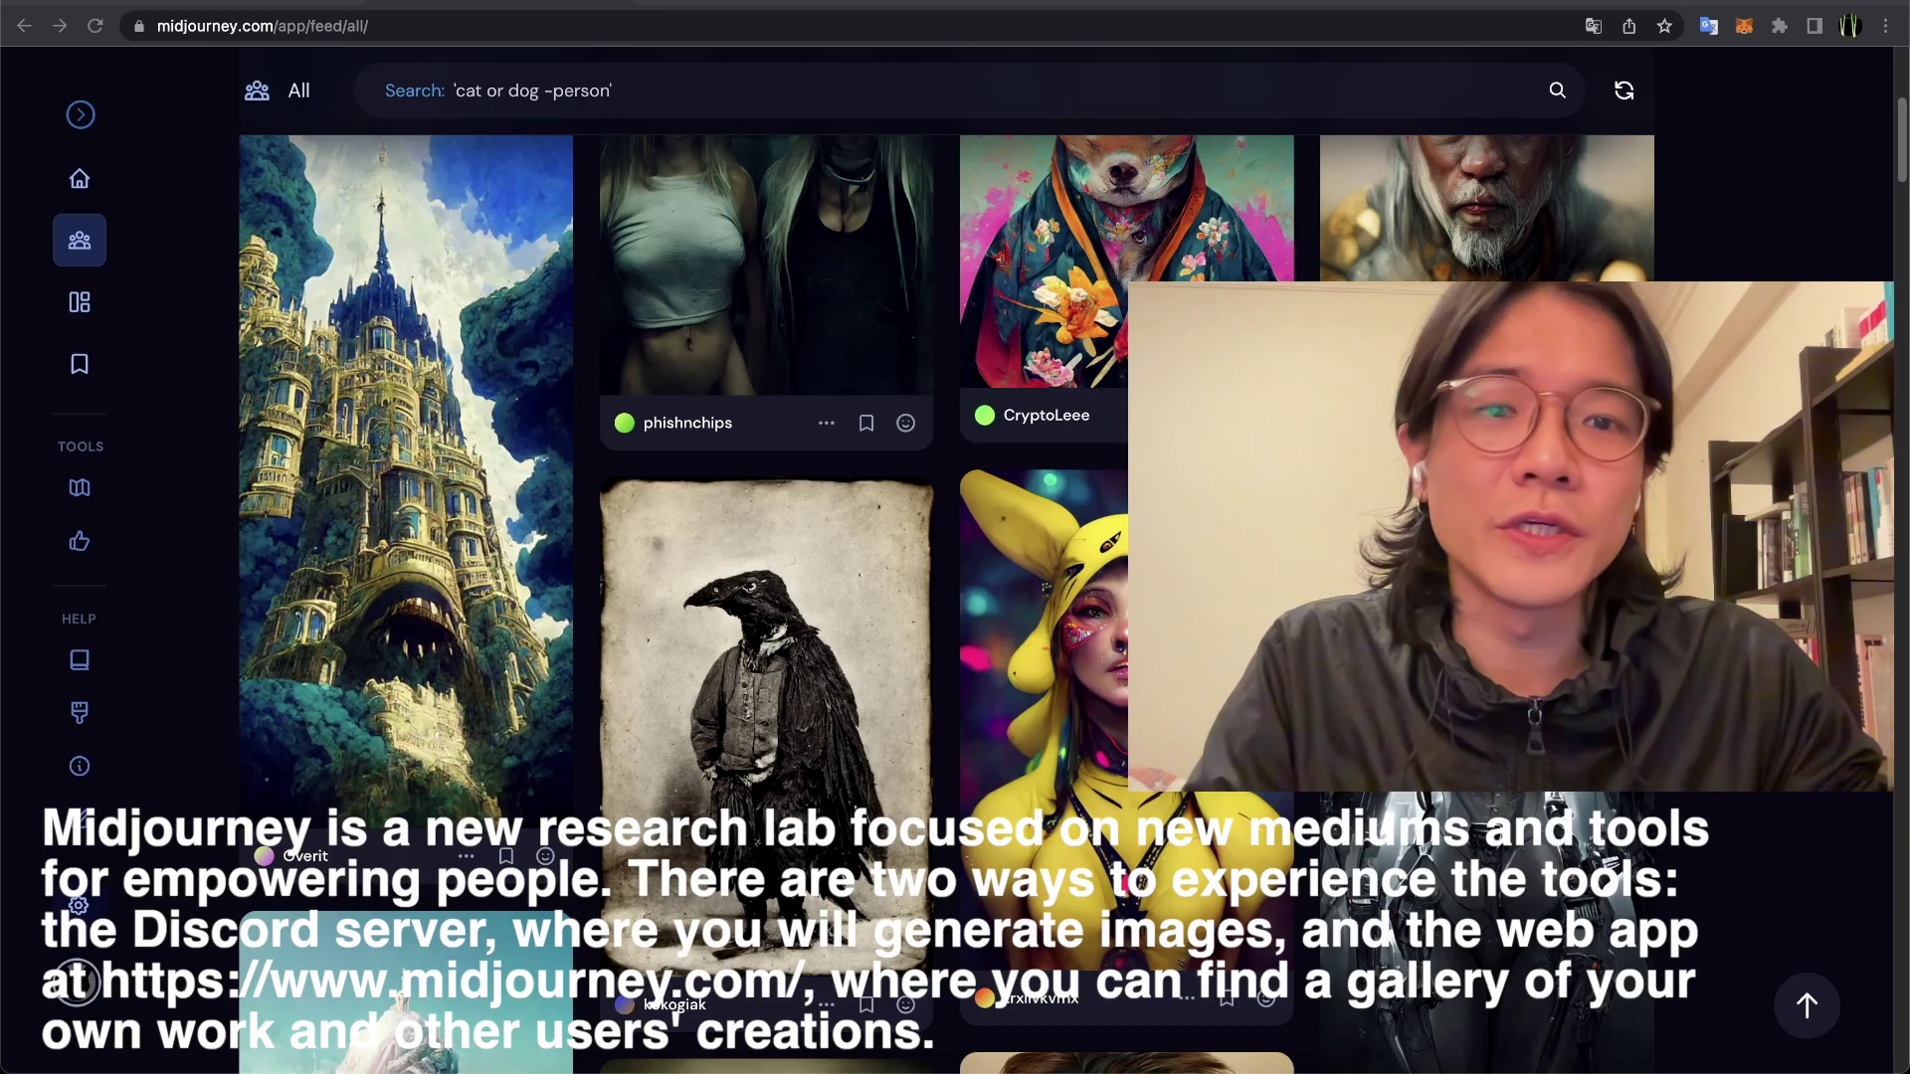
- Browse the community feed of generated images on the Midjourney website
{"action": "scroll", "coordinate": [1088, 530], "scroll_direction": "down", "scroll_amount": 8}
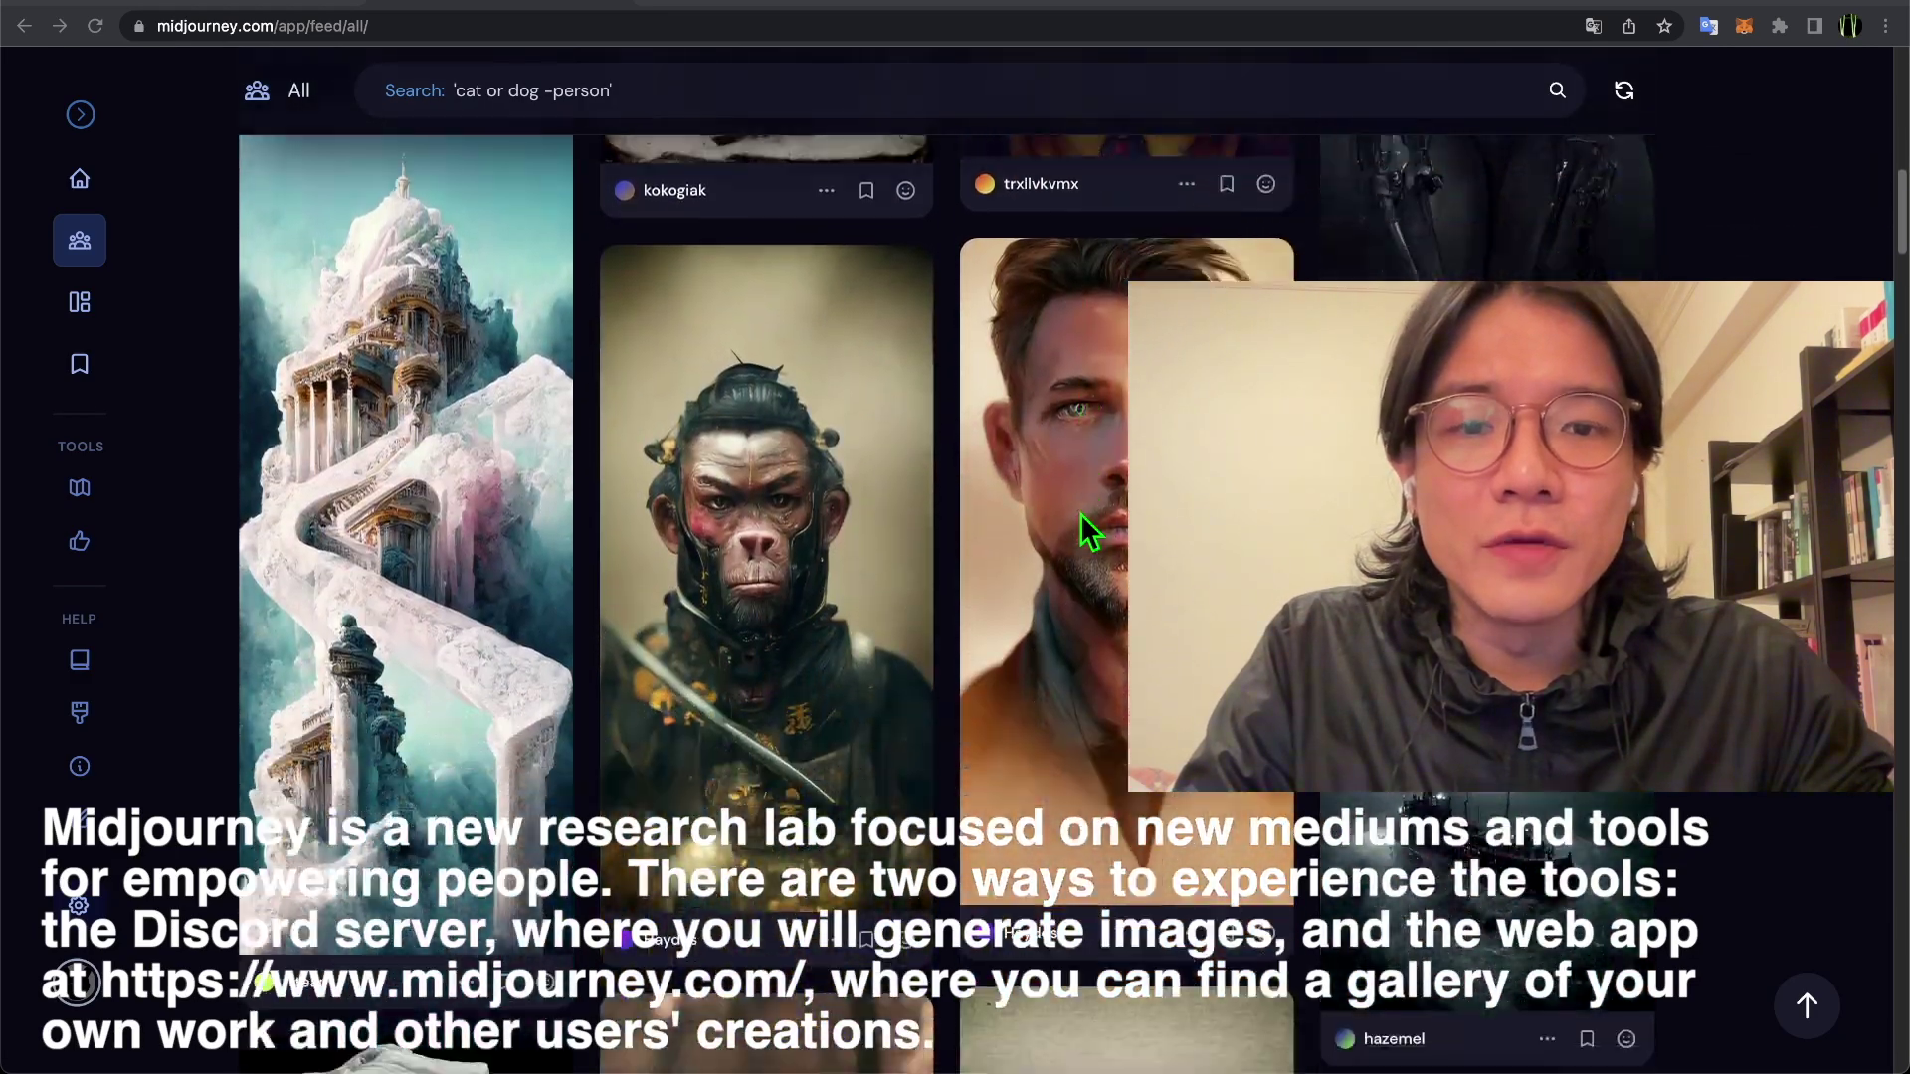
{"action": "scroll", "coordinate": [1087, 530], "scroll_direction": "down", "scroll_amount": 8}
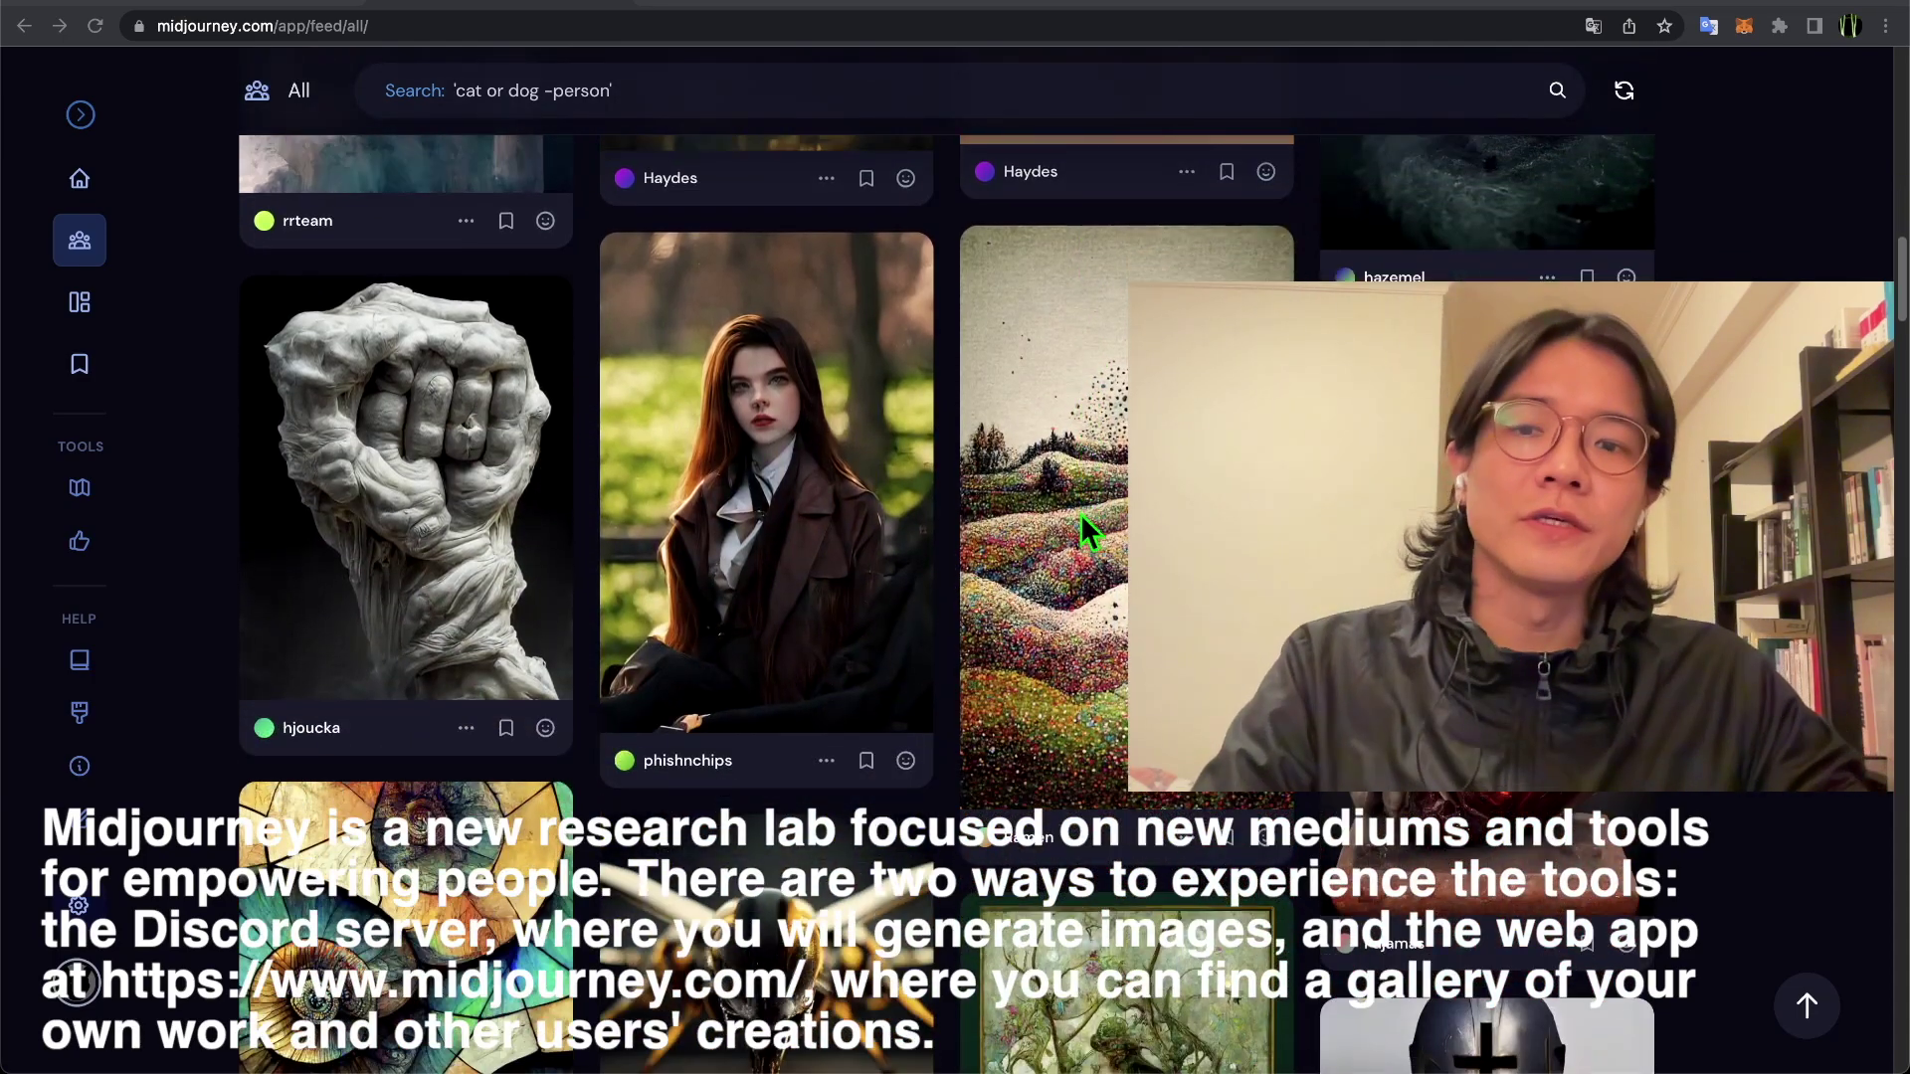
{"action": "scroll", "coordinate": [1080, 513], "scroll_direction": "down", "scroll_amount": 1}
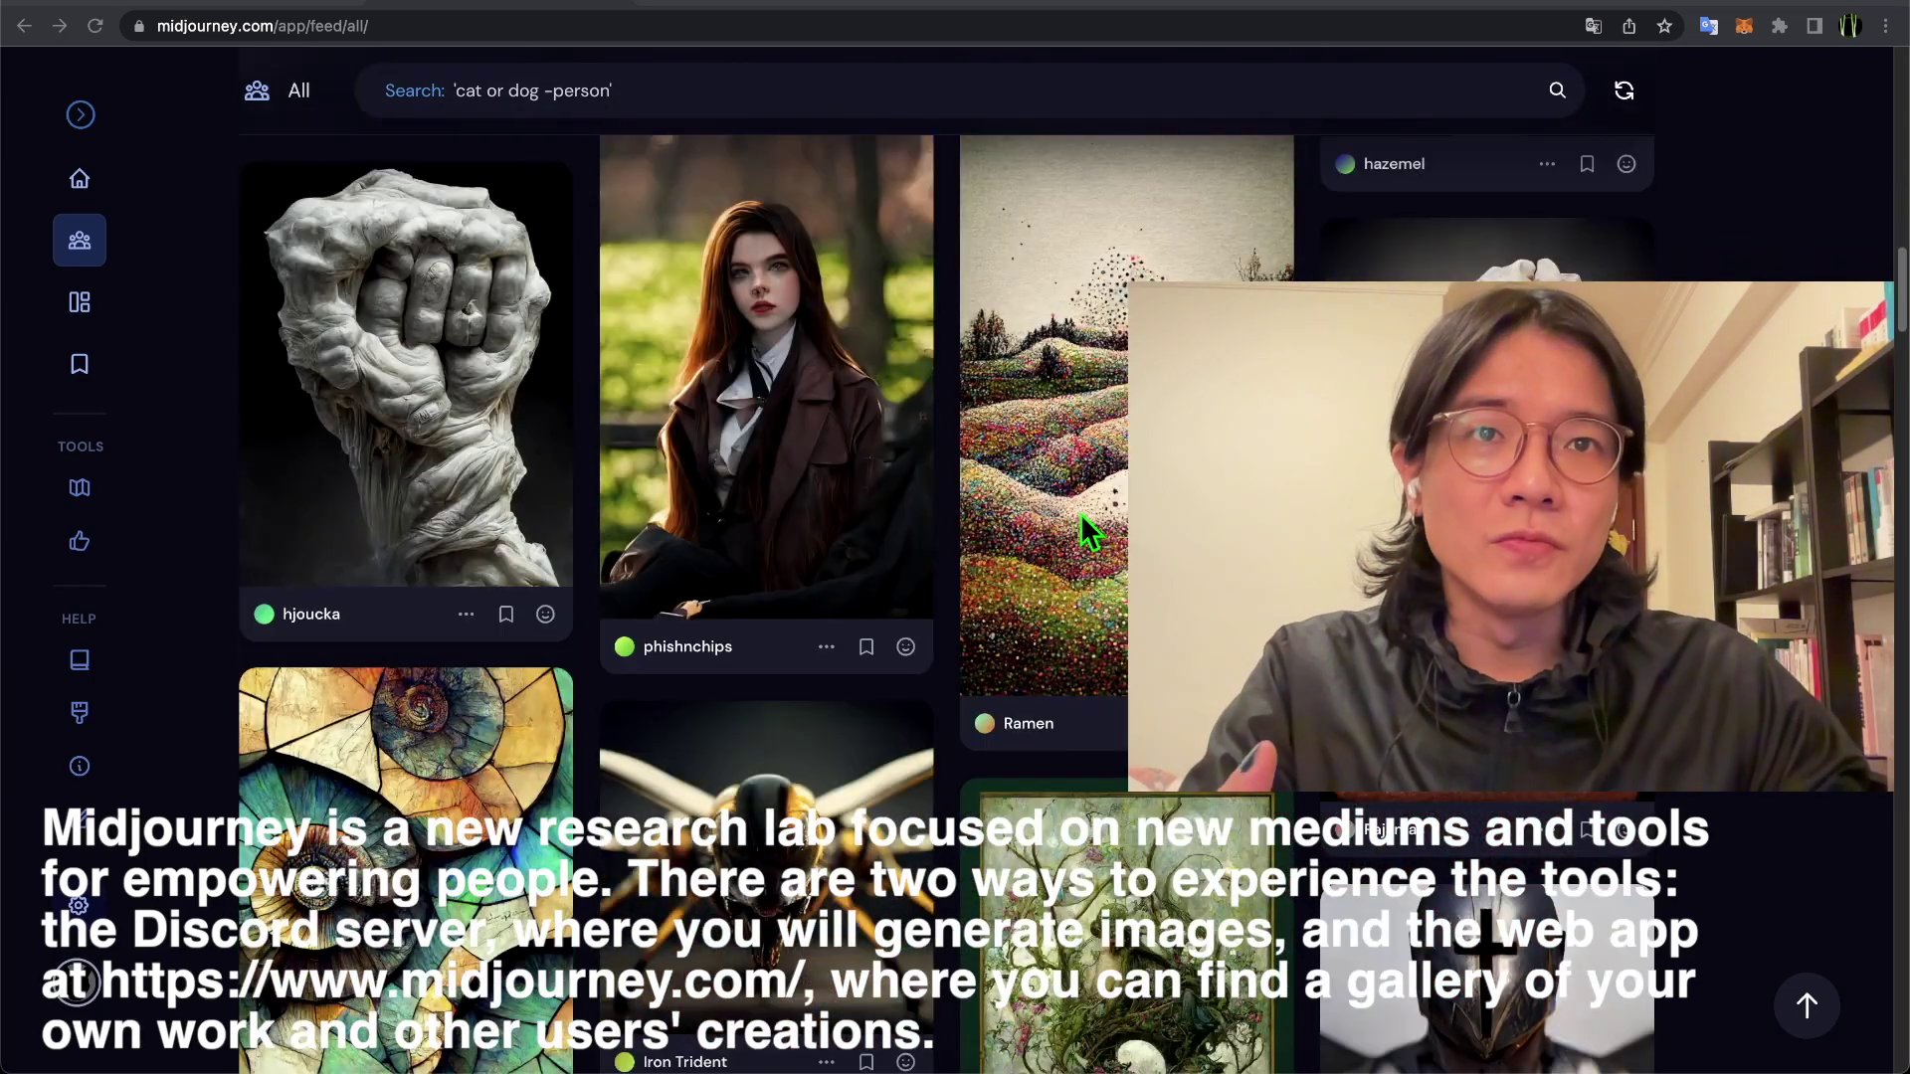
{"action": "scroll", "coordinate": [1081, 513], "scroll_direction": "down", "scroll_amount": 5}
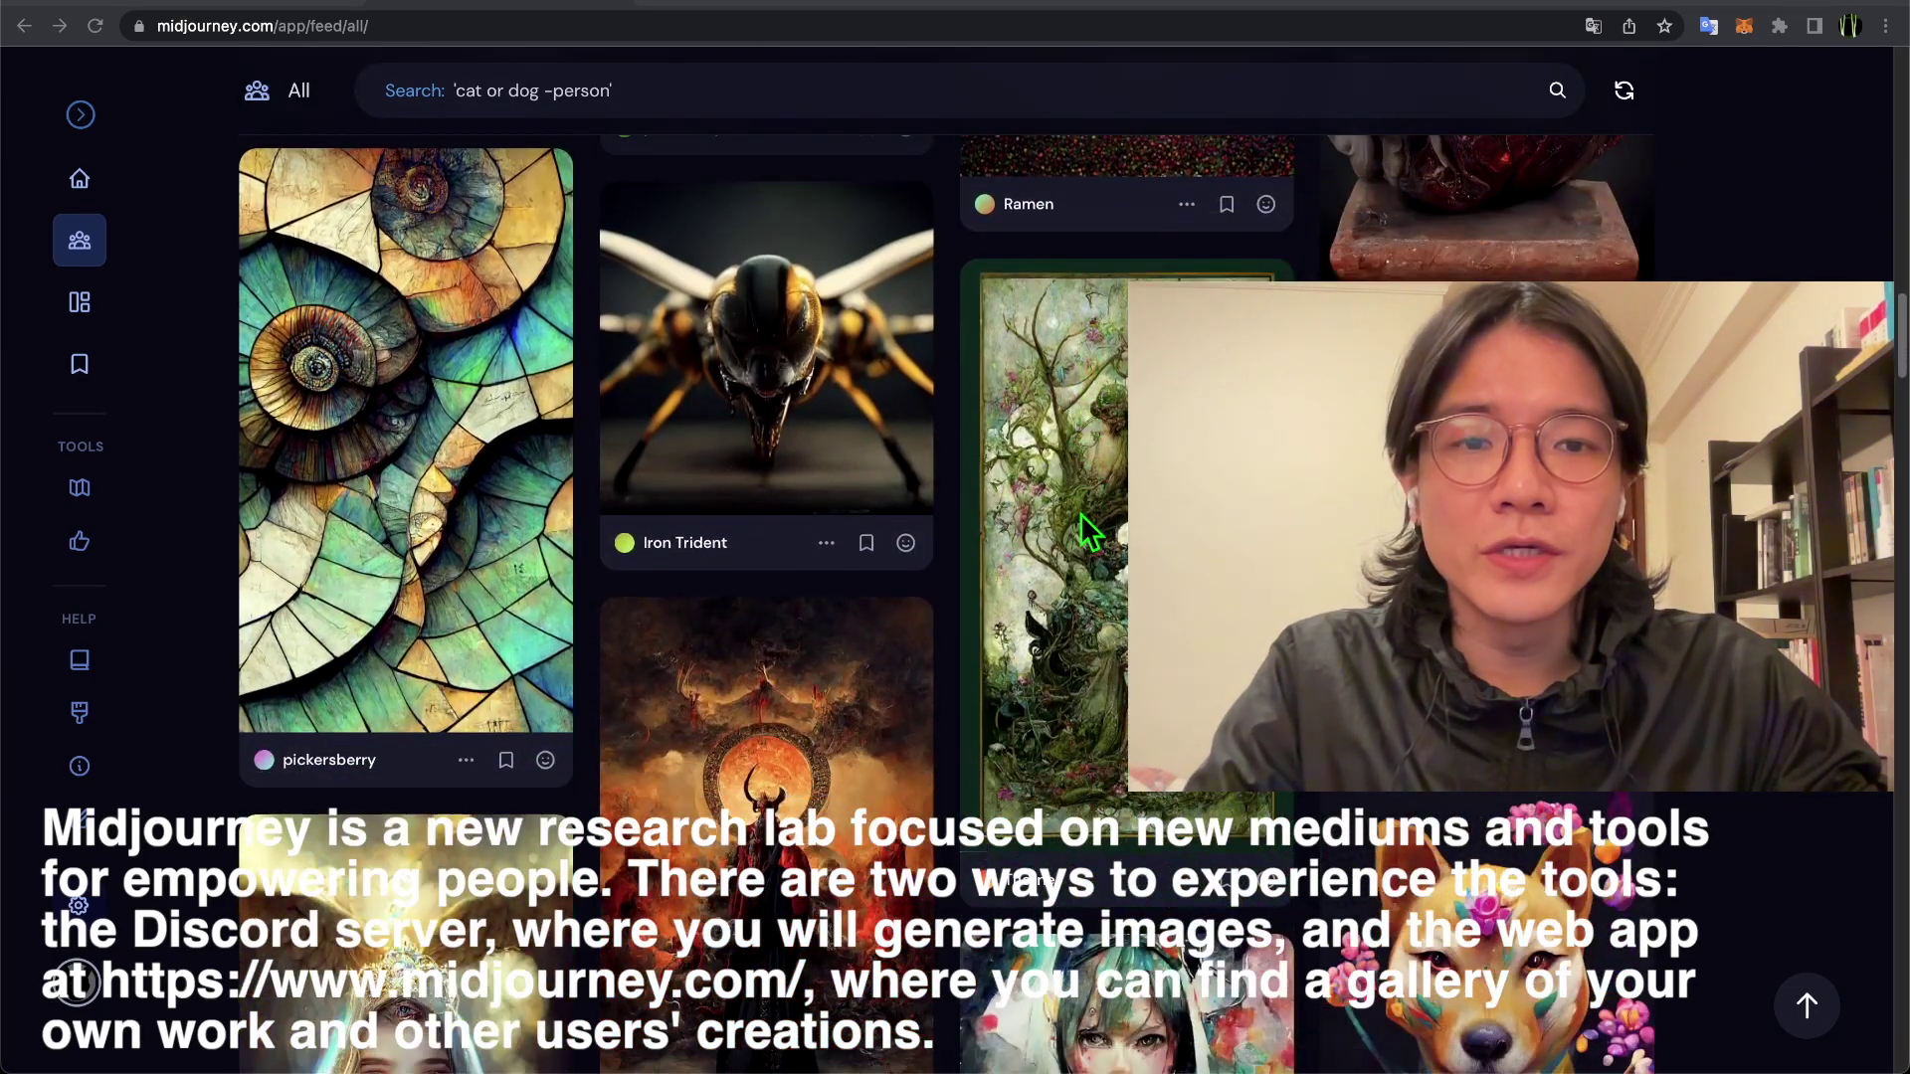
{"action": "scroll", "coordinate": [1081, 513], "scroll_direction": "down", "scroll_amount": 5}
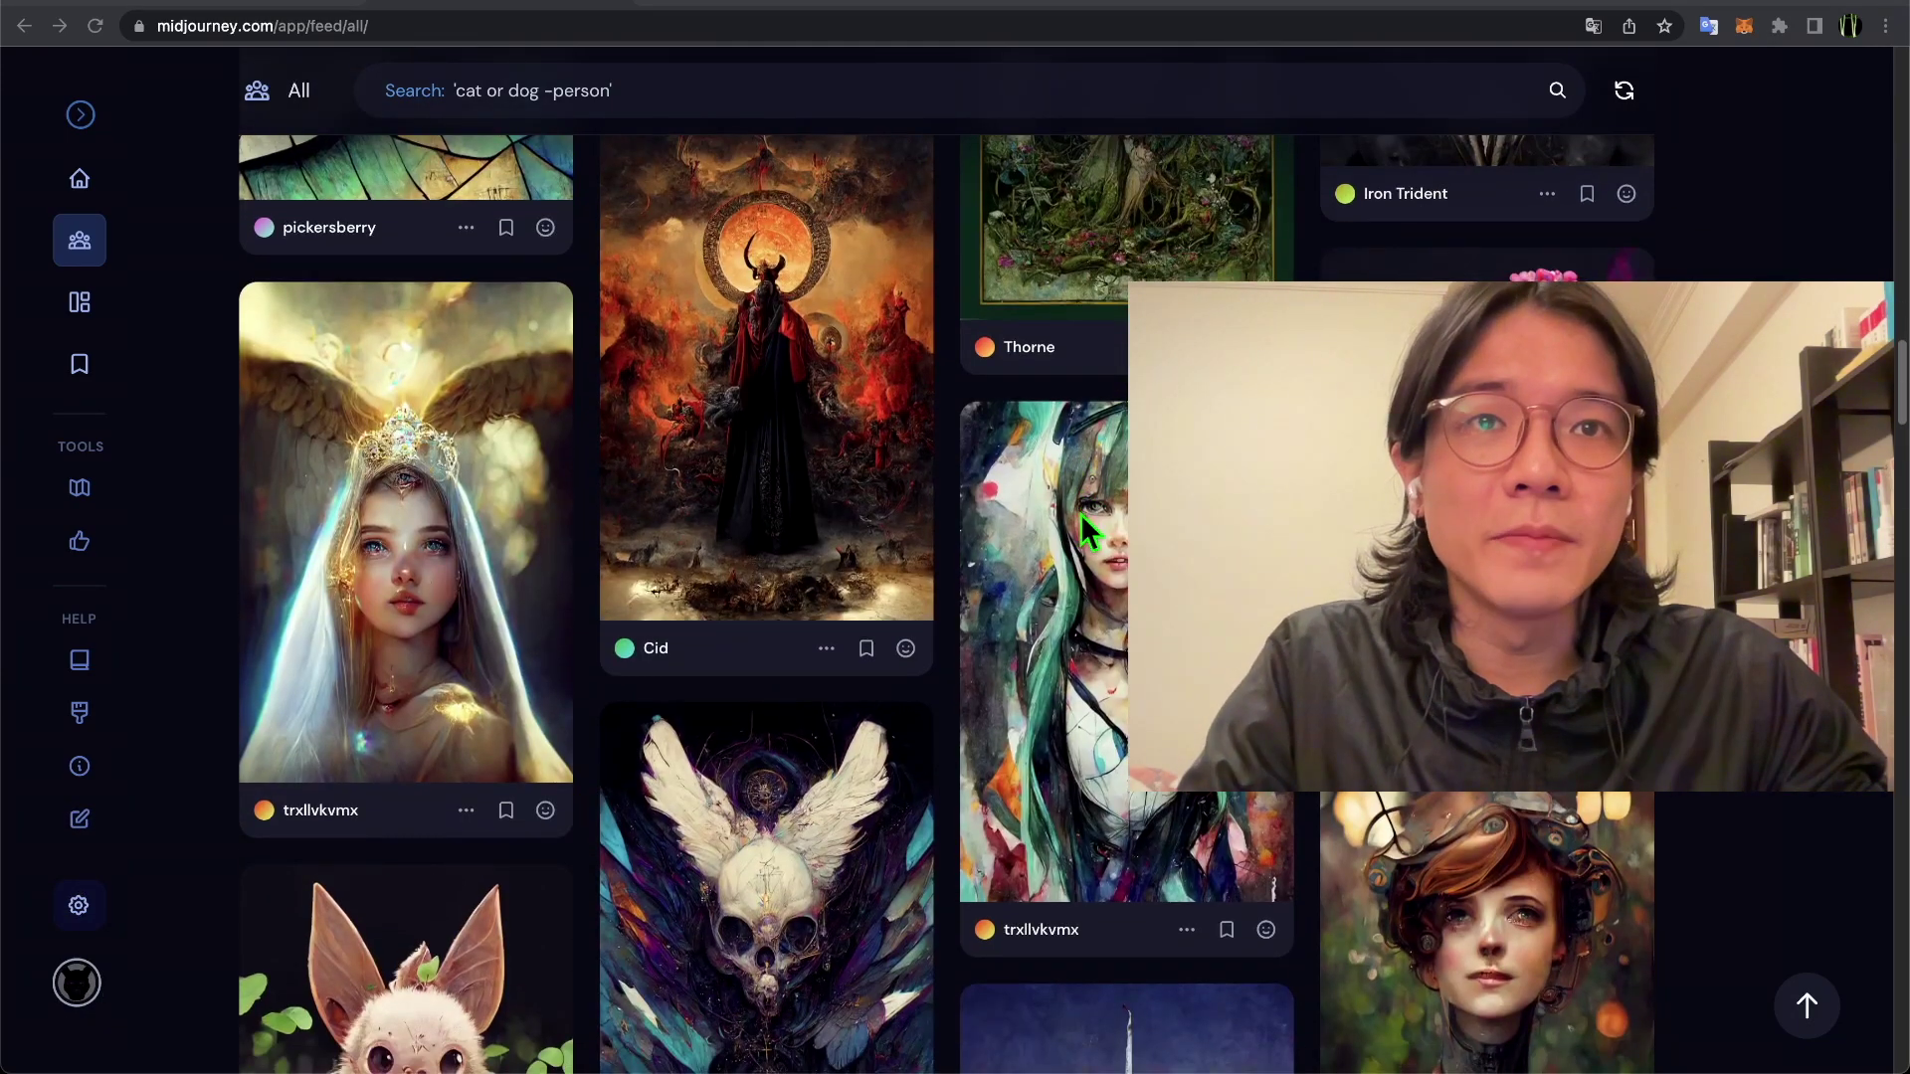
{"action": "scroll", "coordinate": [1080, 513], "scroll_direction": "down", "scroll_amount": 1}
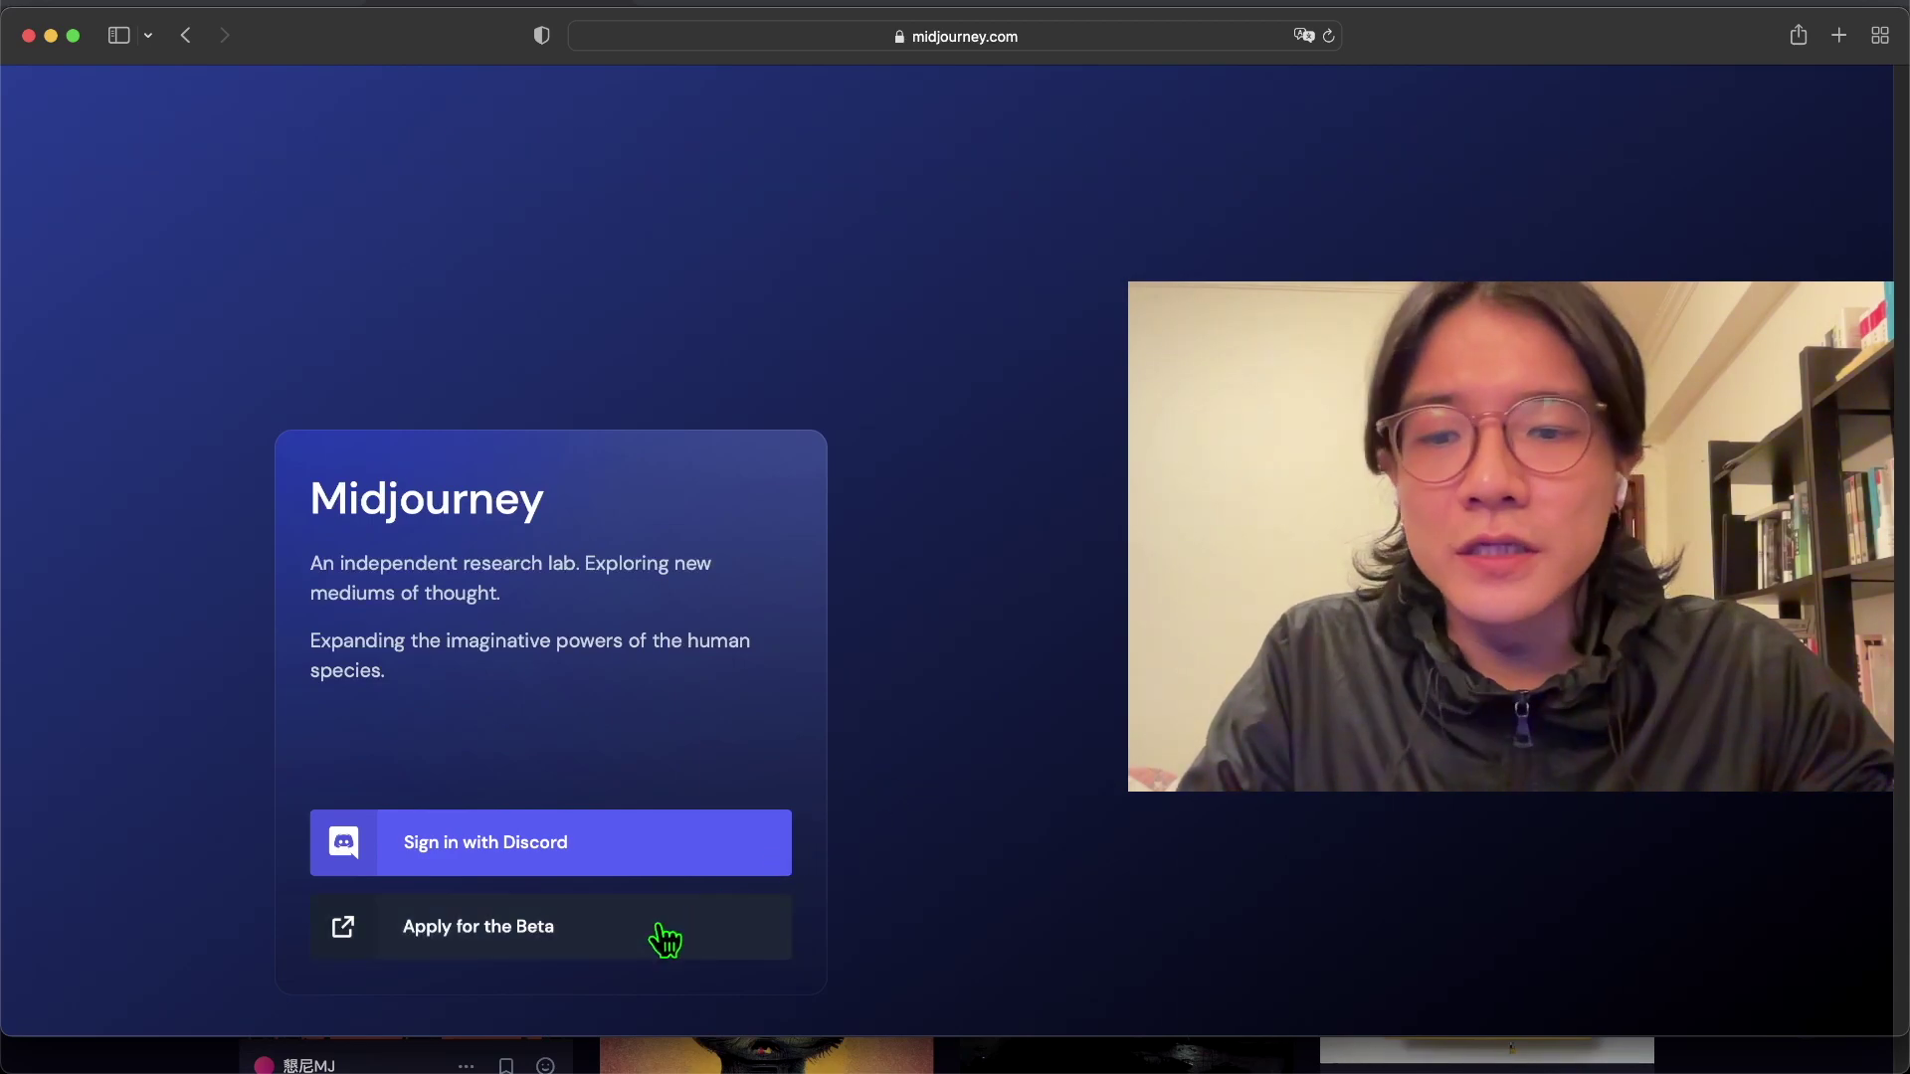
- Open the Midjourney beta application form from the site's sign-in page
{"action": "left_click", "coordinate": [594, 932]}
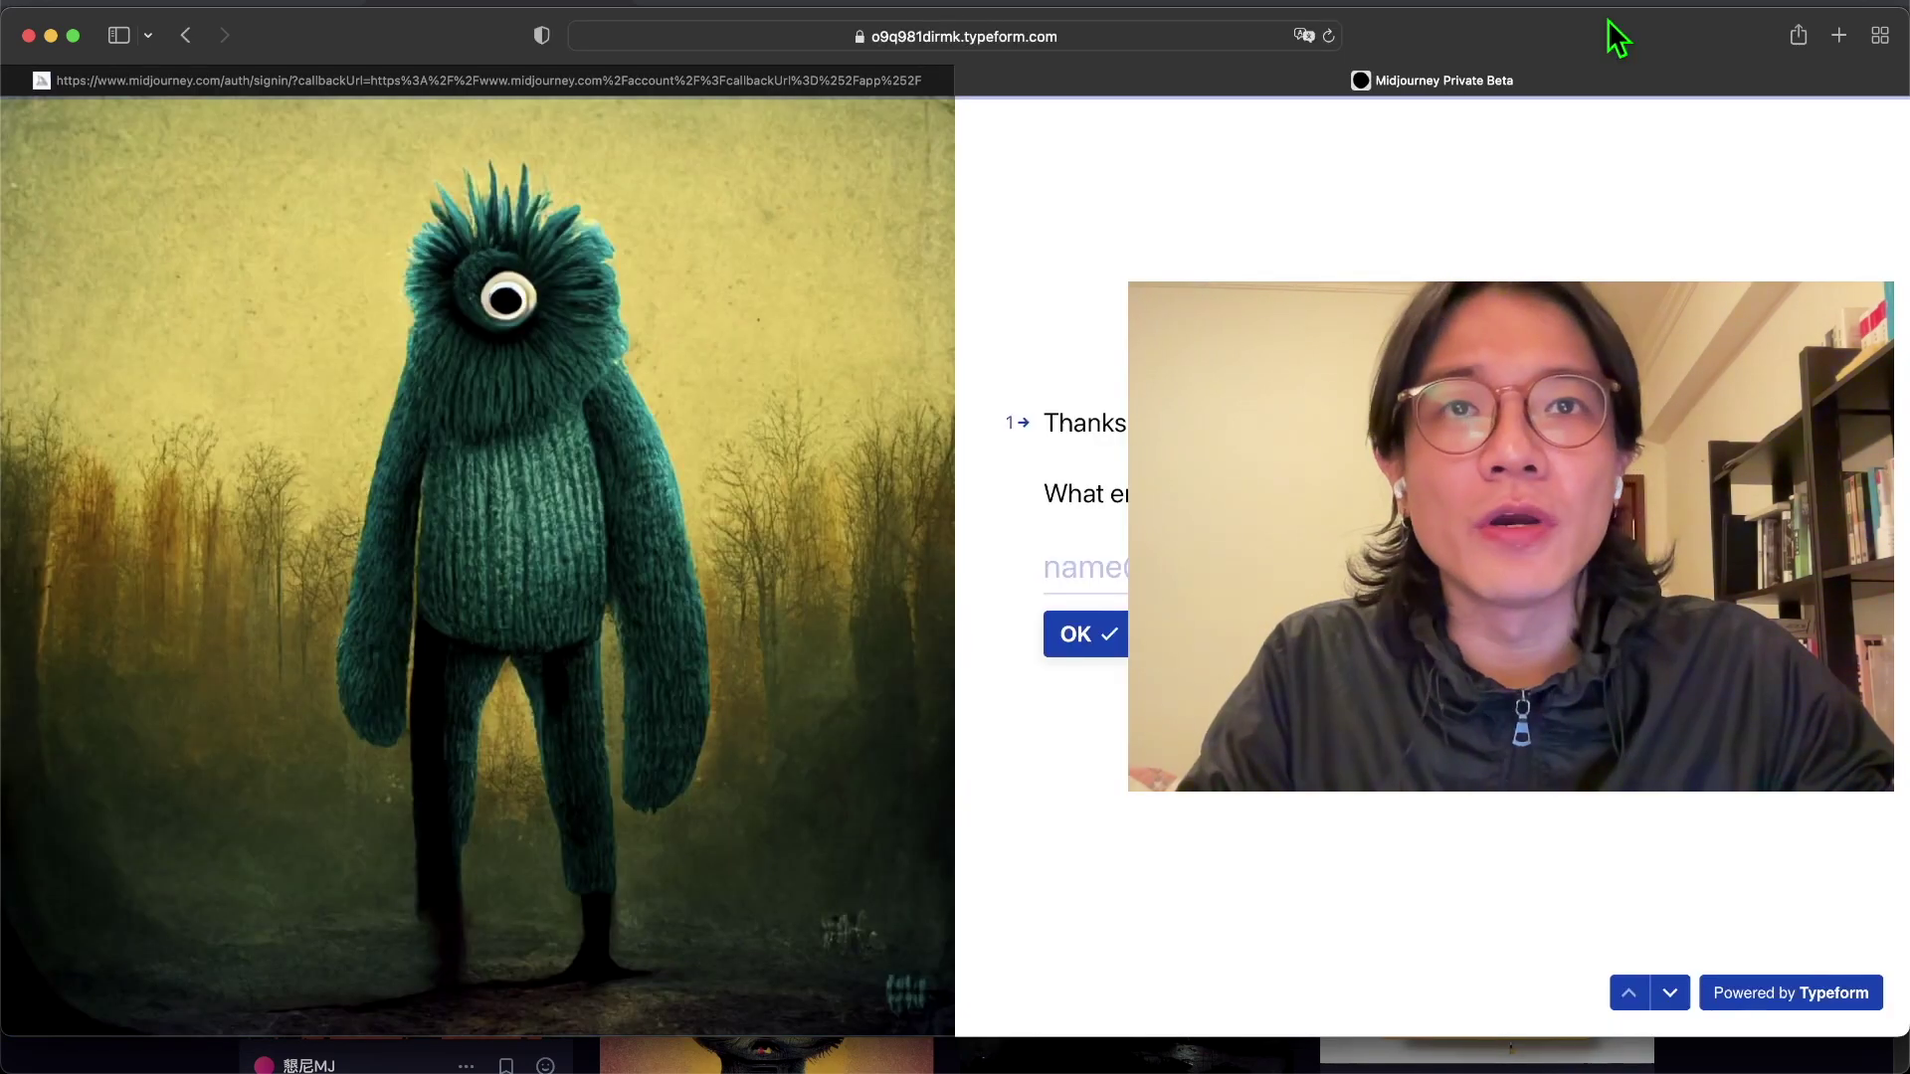
{"action": "left_click_drag", "start_coordinate": [1607, 20], "coordinate": [1070, 42]}
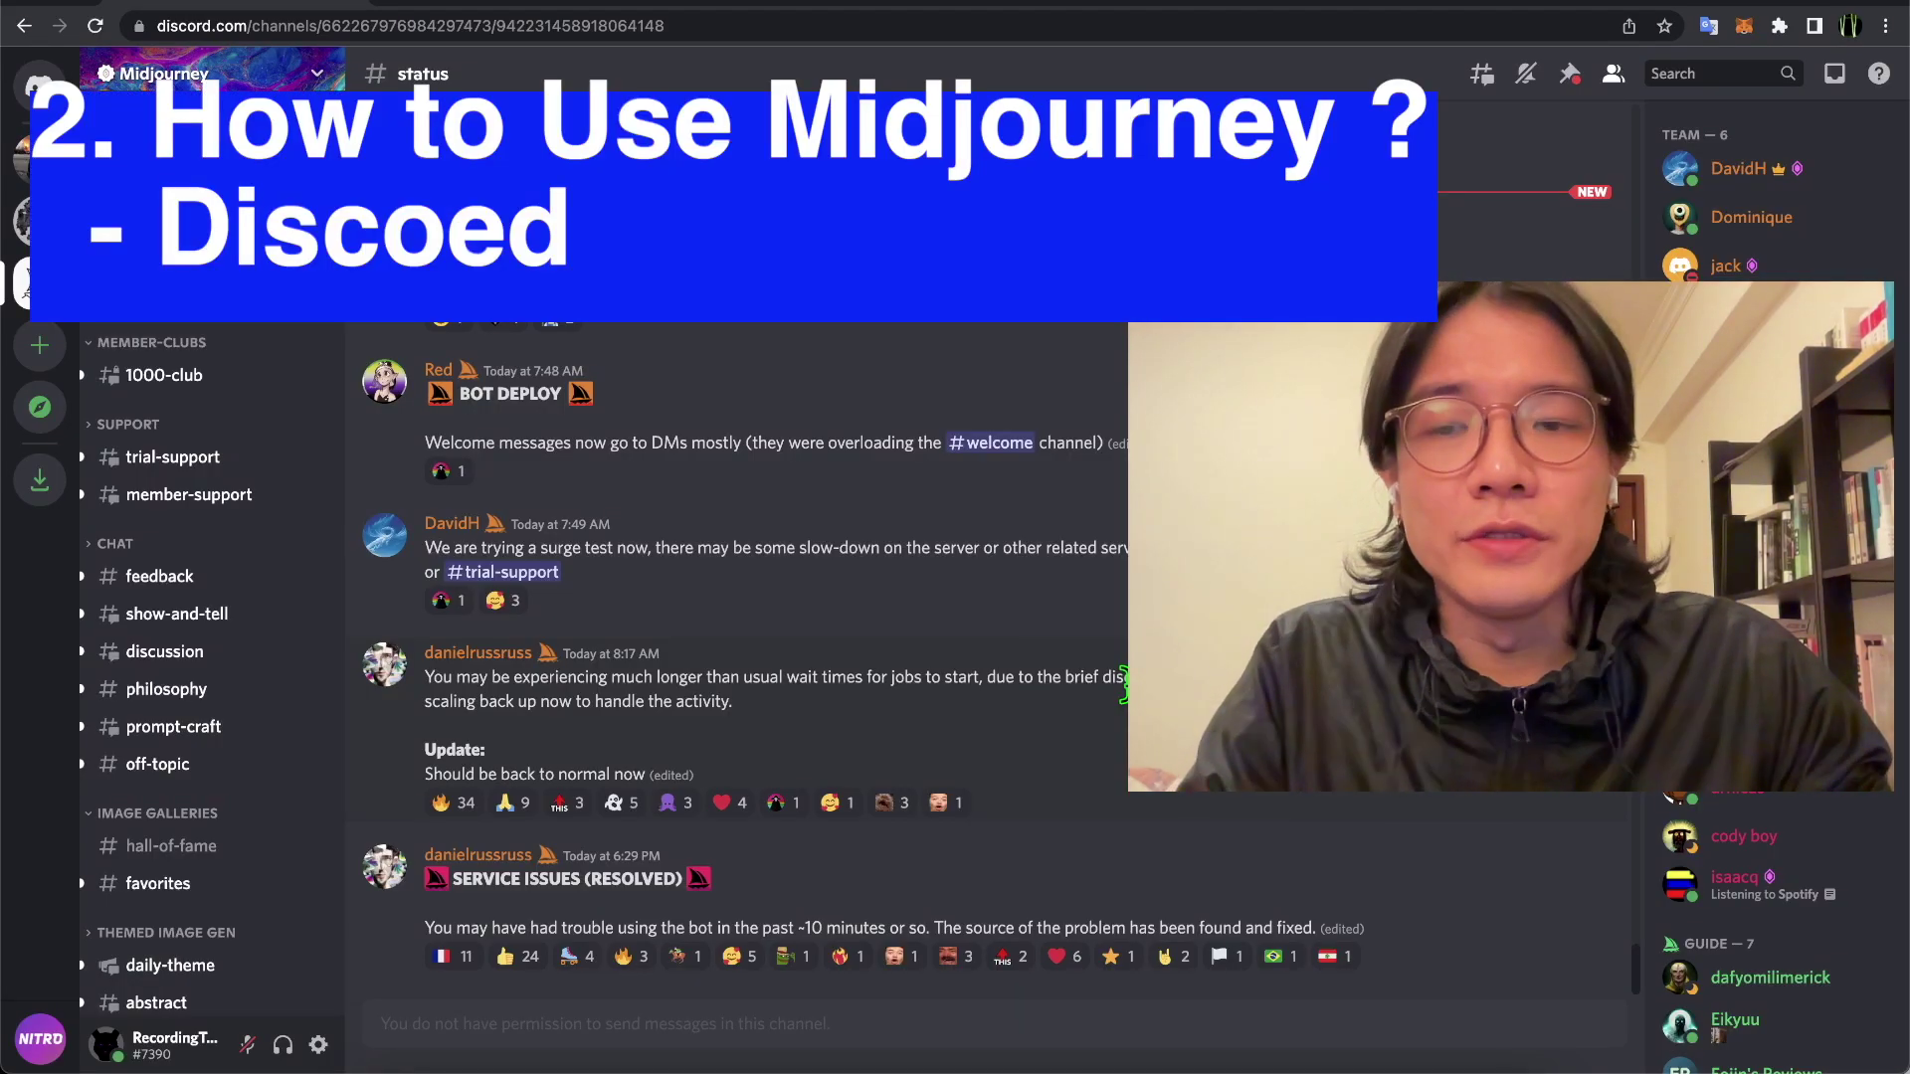
- In the Midjourney Discord server, open the general-1 channel under General Image Gen
{"action": "scroll", "coordinate": [259, 433], "scroll_direction": "down", "scroll_amount": 10}
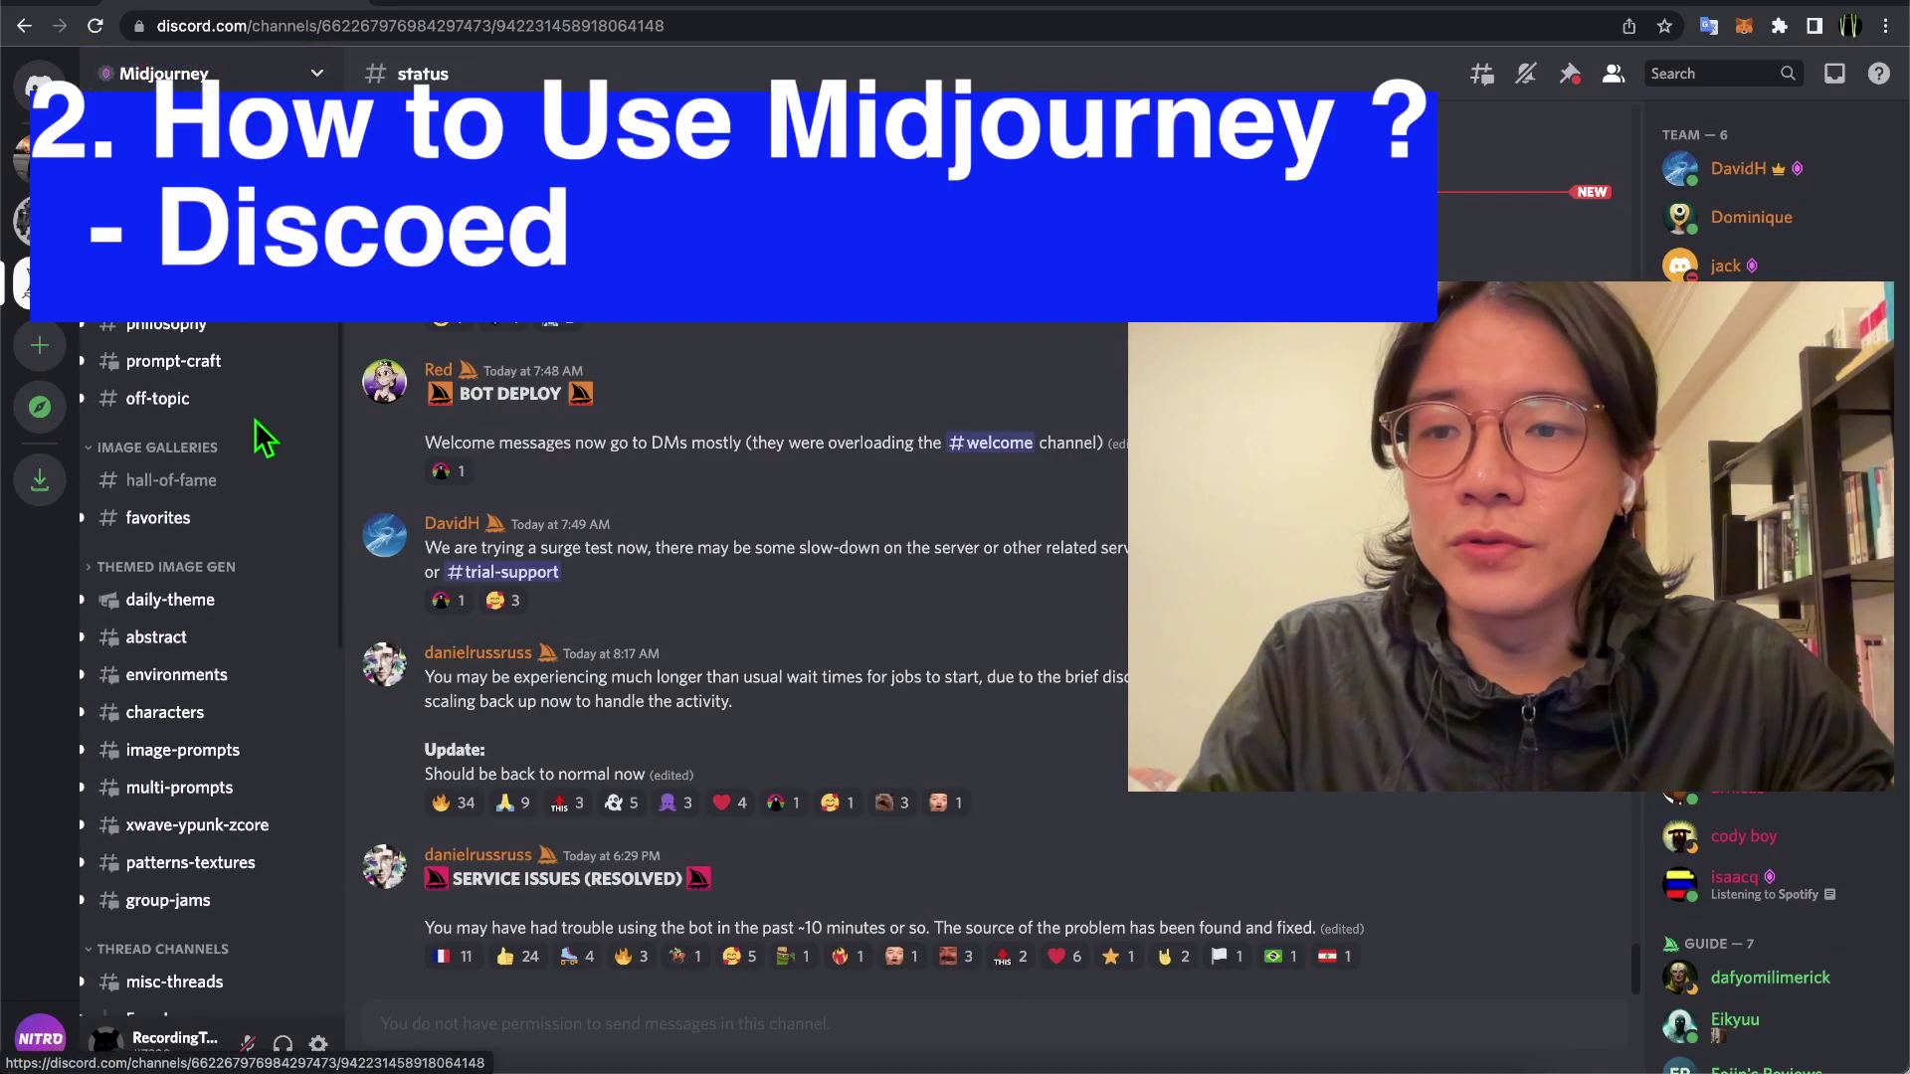
{"action": "mouse_move", "coordinate": [260, 438]}
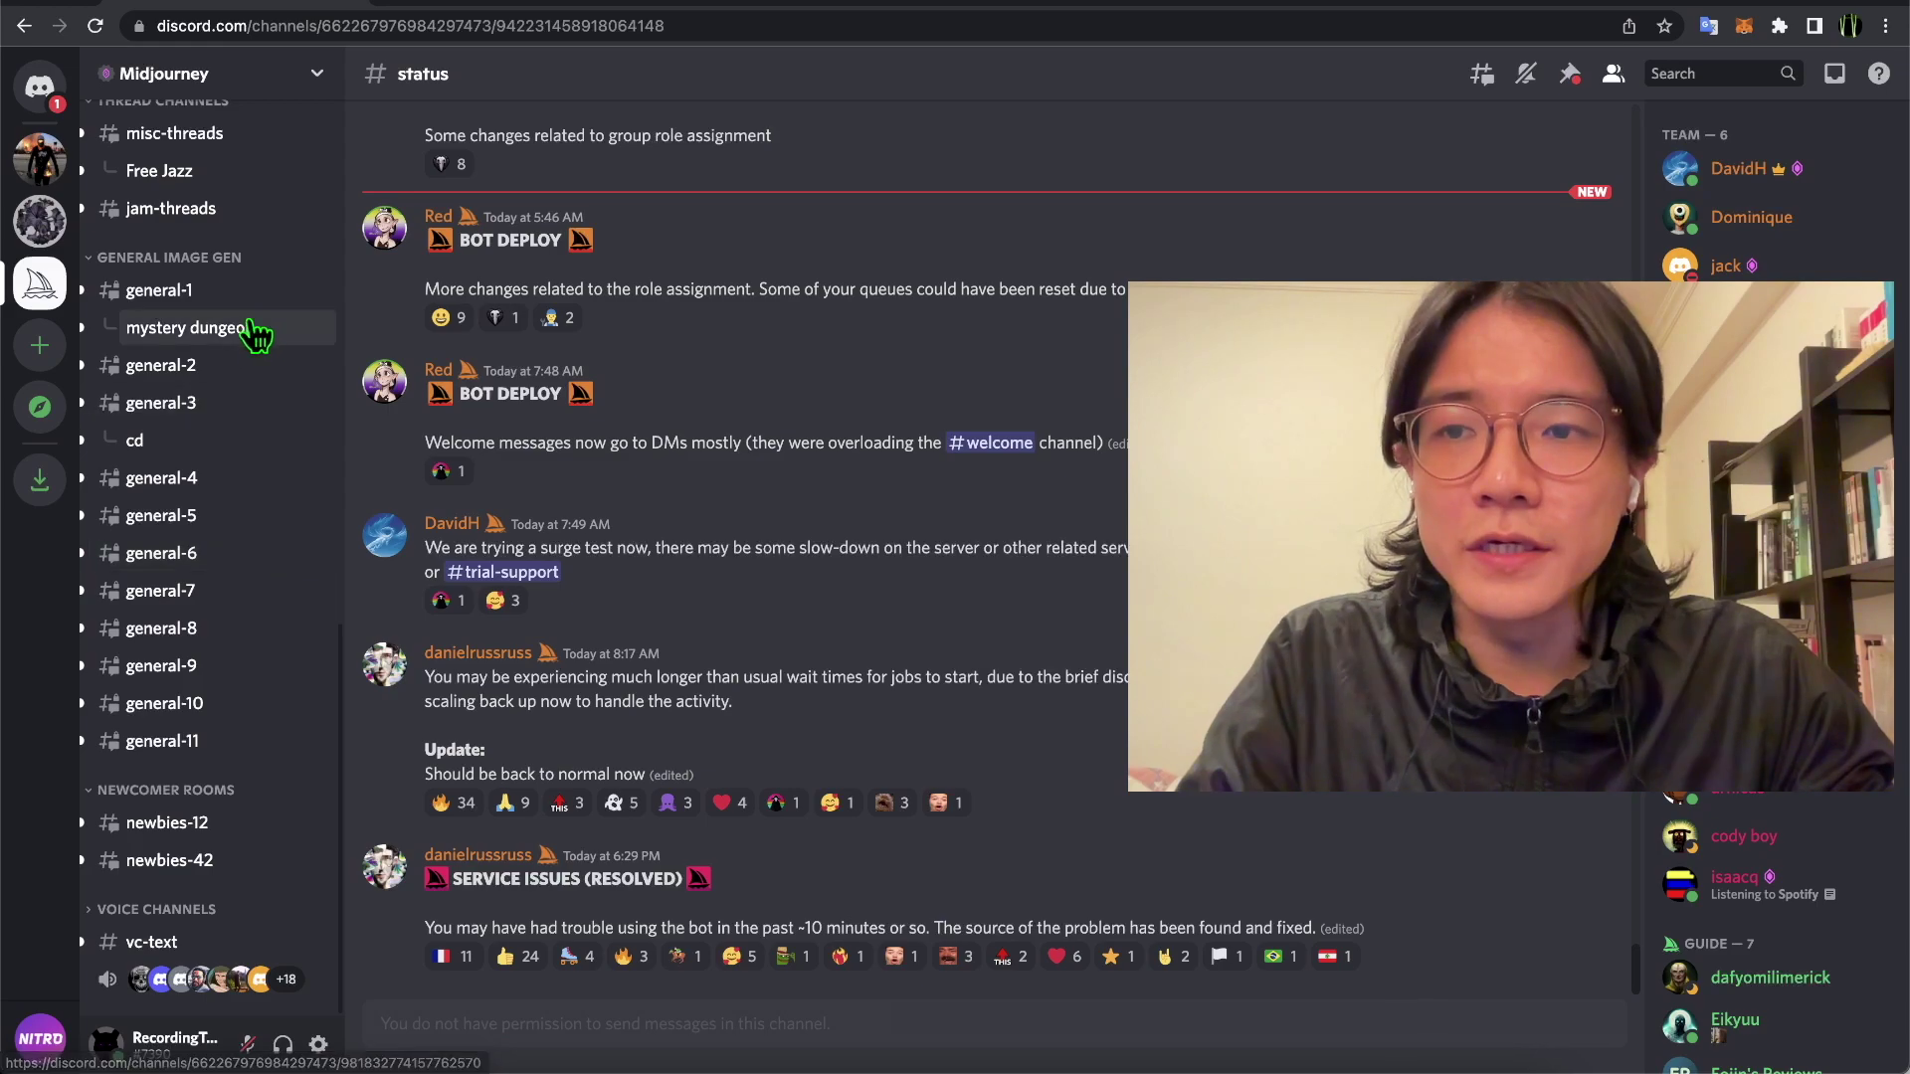
{"action": "left_click", "coordinate": [199, 289]}
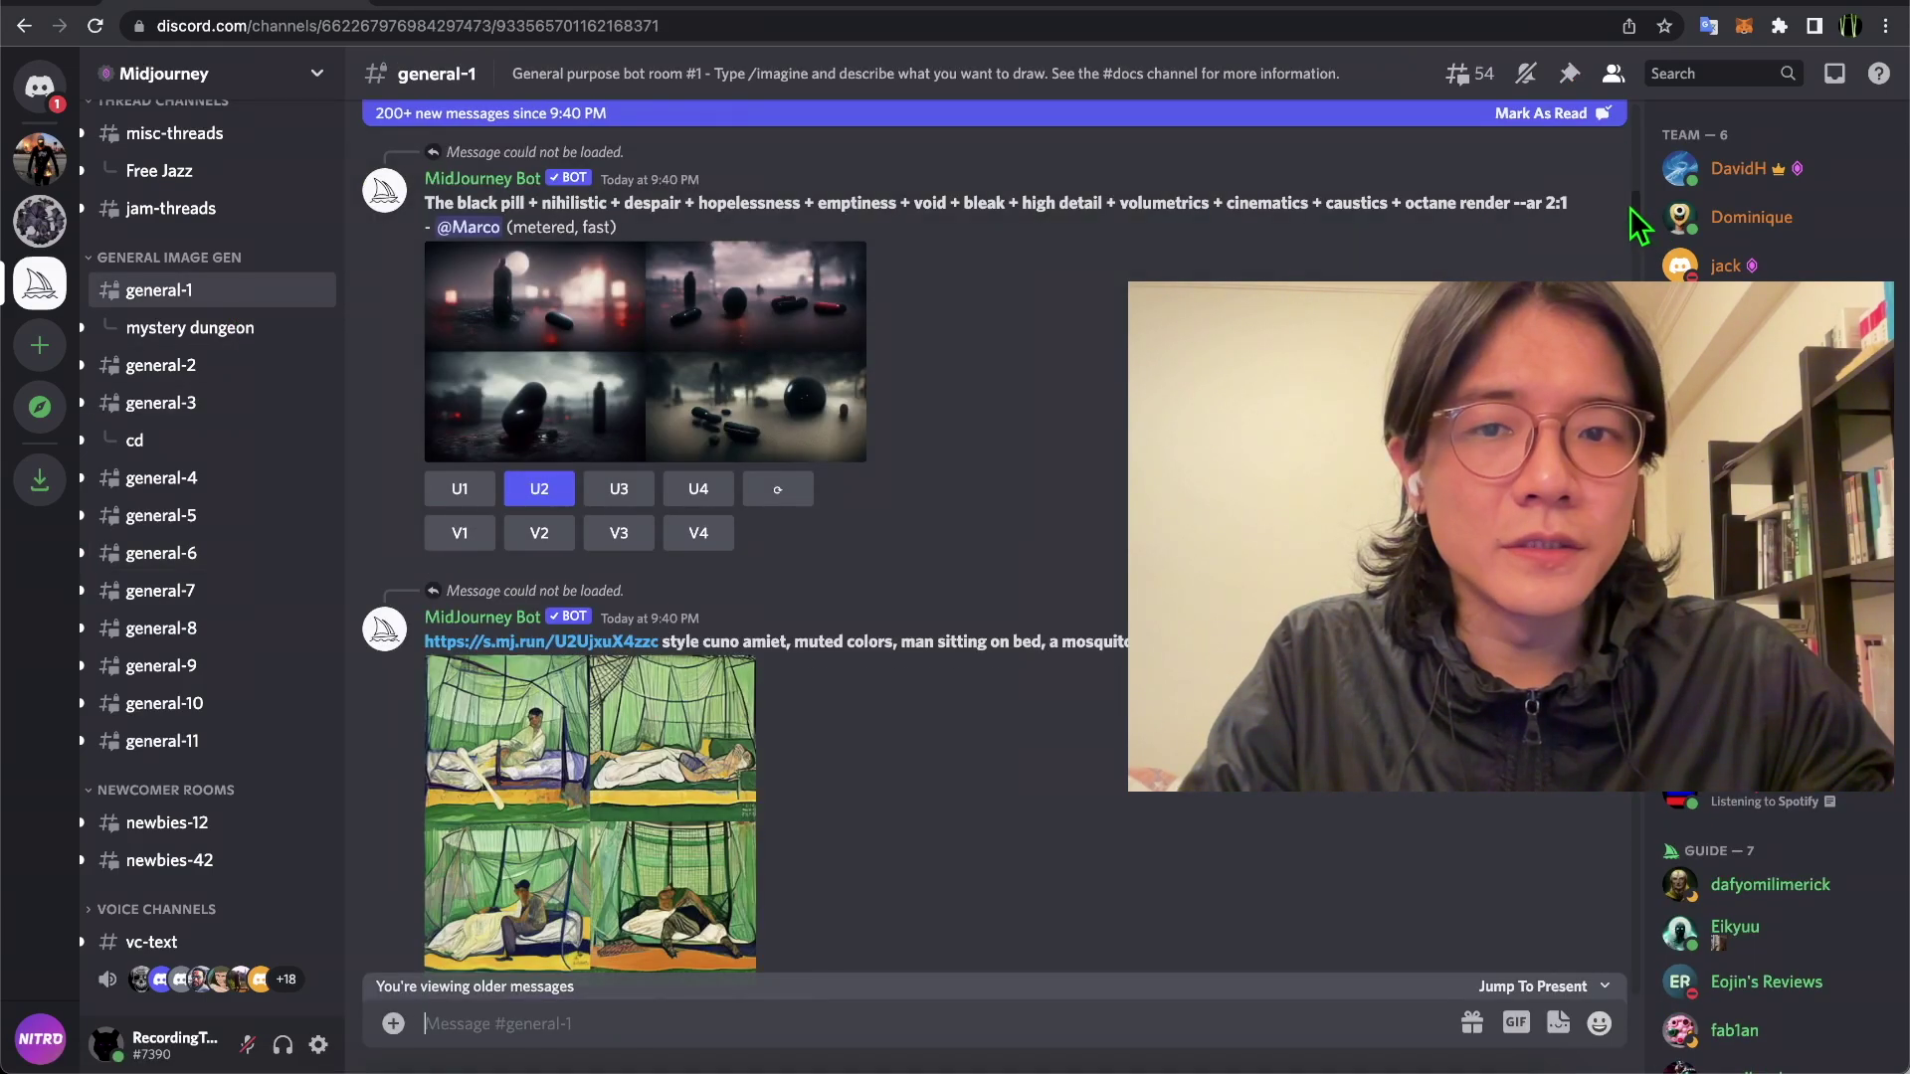
- Find the hyperrealistic impressionist cowboy portrait post in general-1 and highlight its prompt text
{"action": "scroll", "coordinate": [1637, 227], "scroll_direction": "down", "scroll_amount": 15}
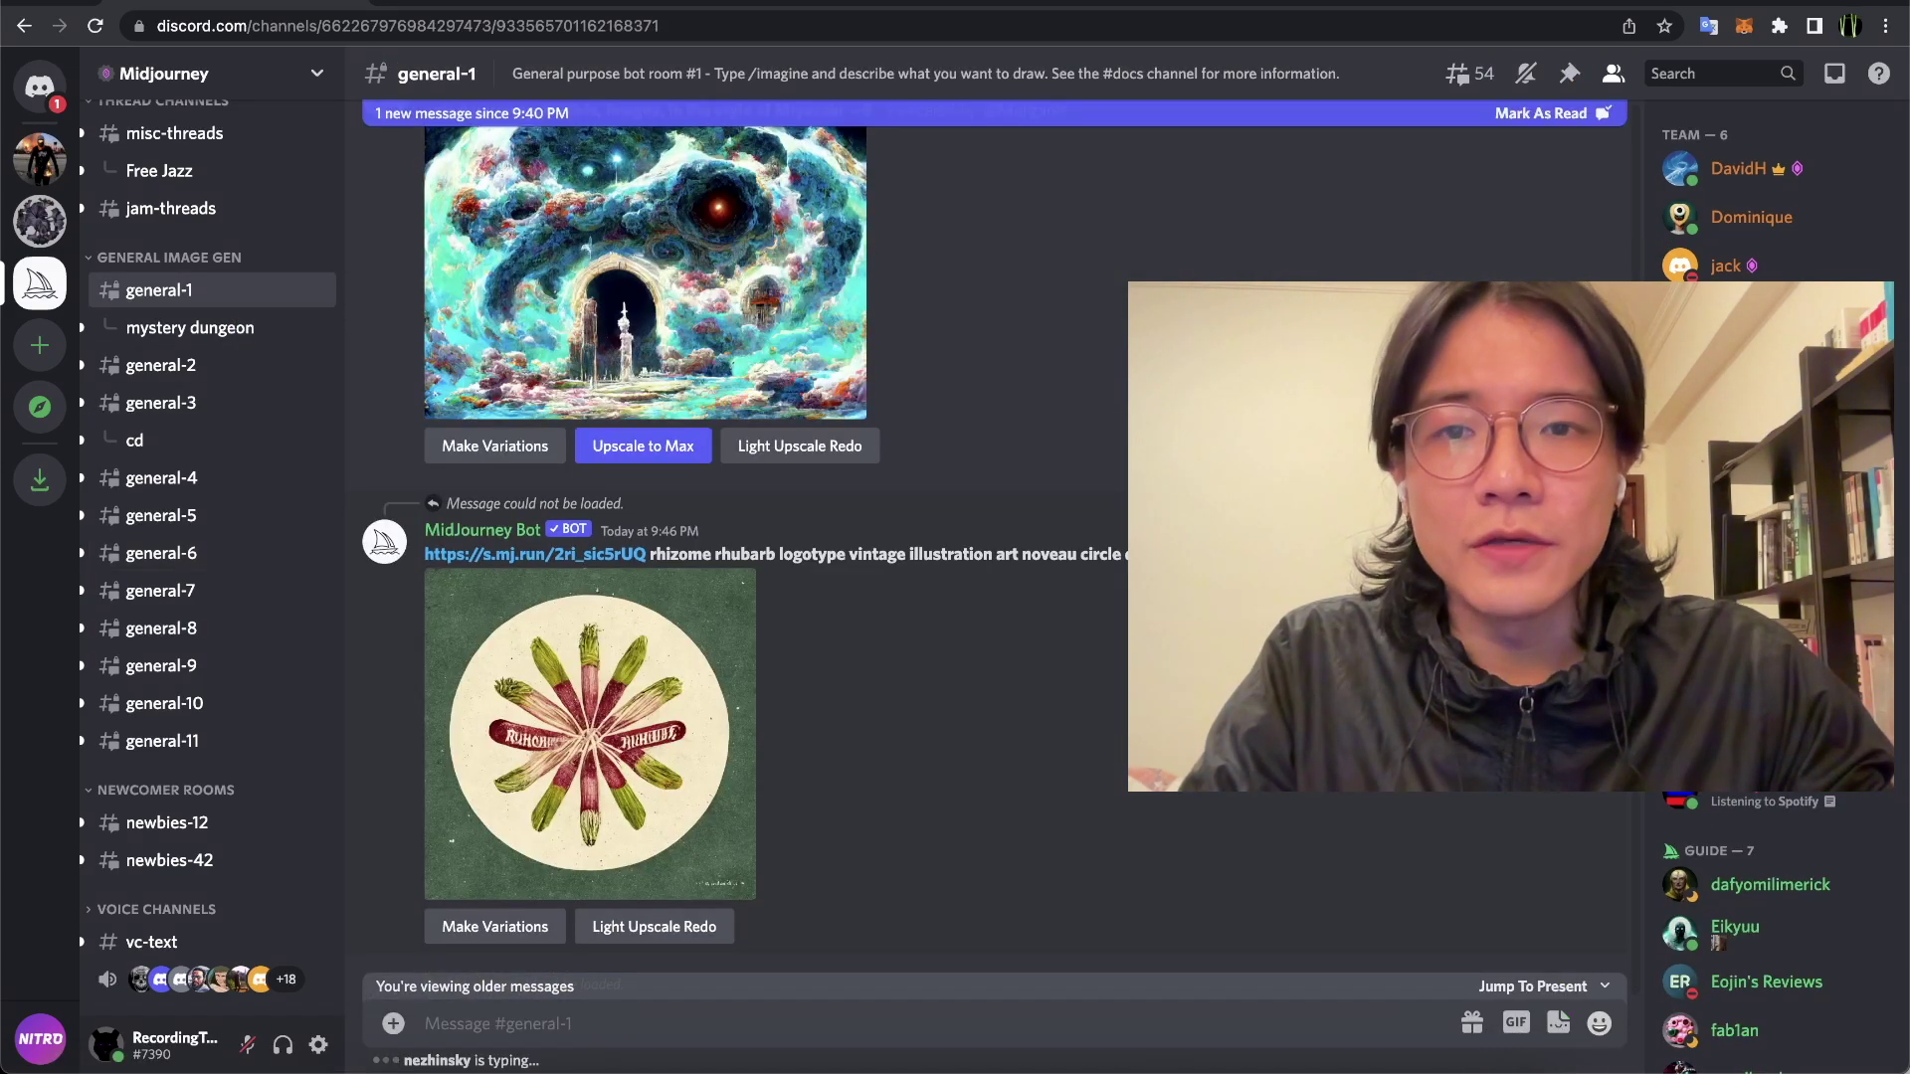
{"action": "scroll", "coordinate": [756, 557], "scroll_direction": "up", "scroll_amount": 8}
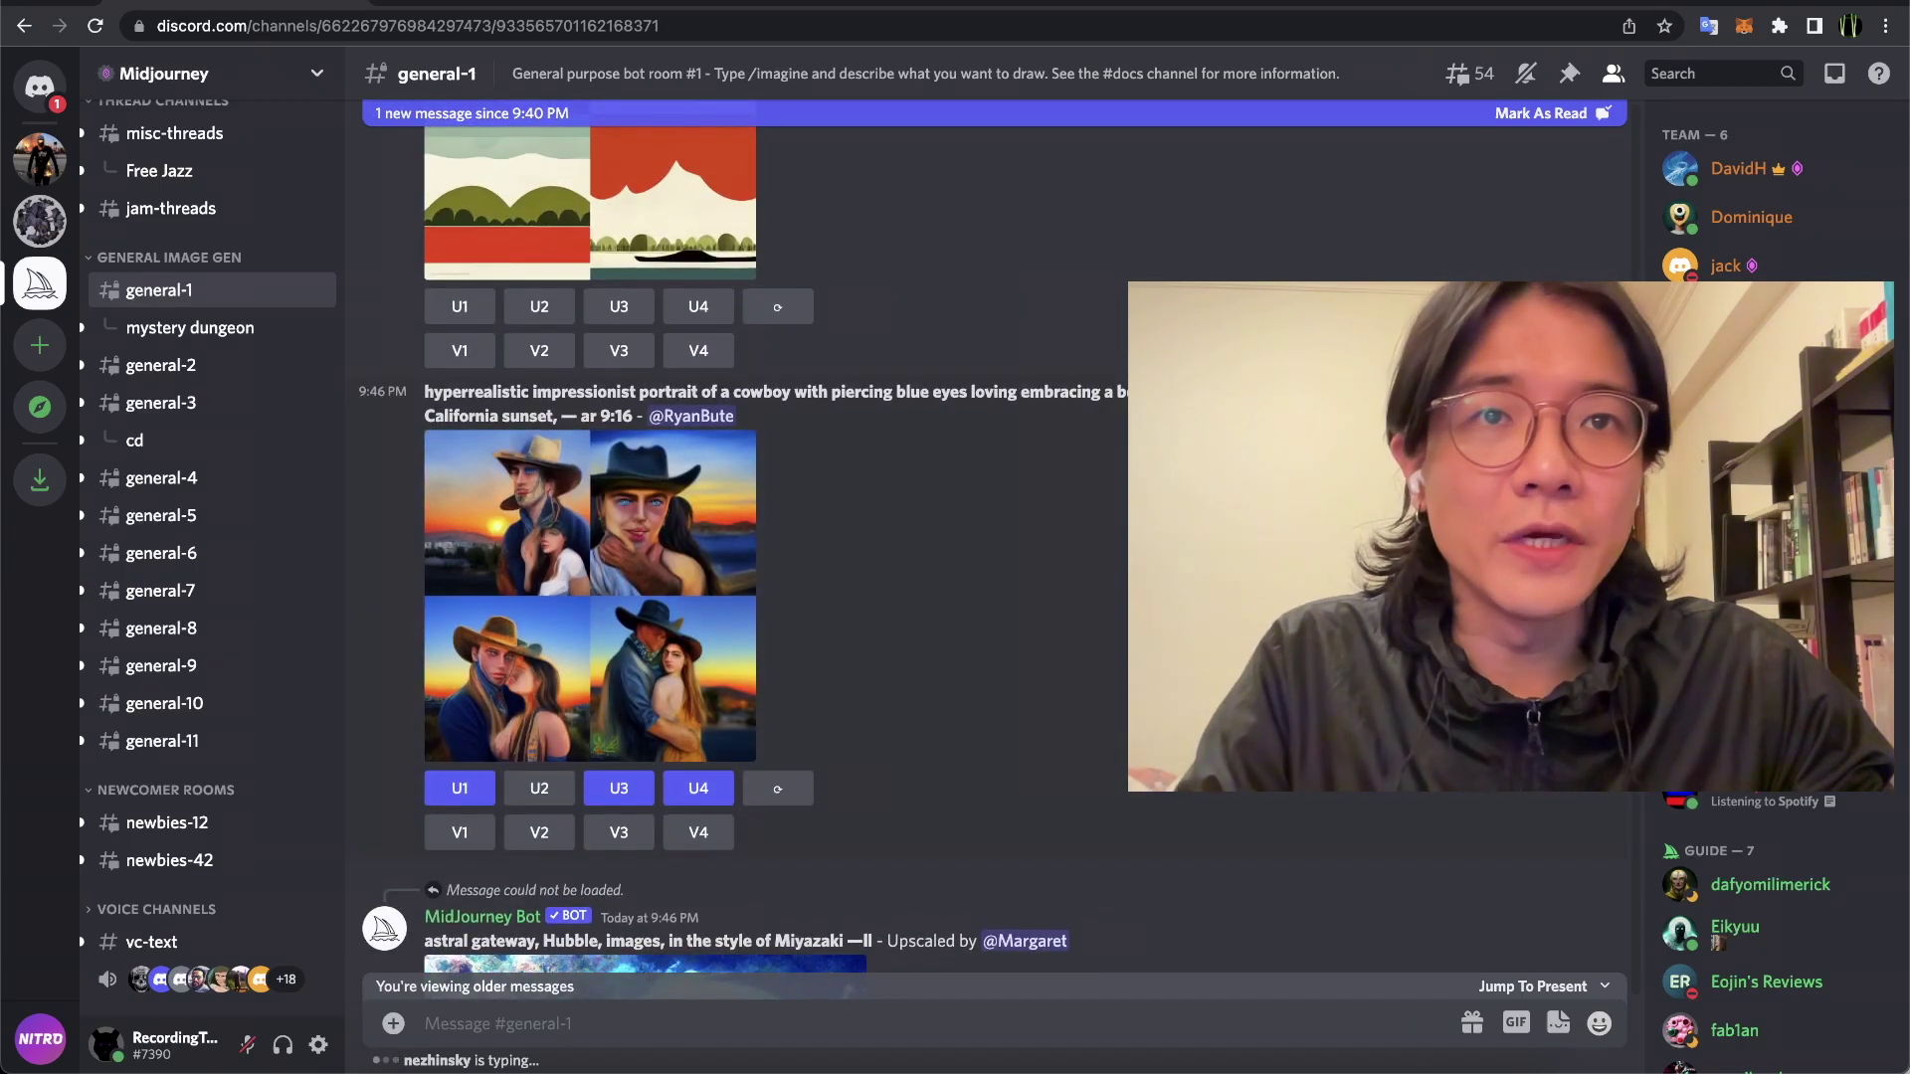
{"action": "left_click_drag", "start_coordinate": [642, 415], "coordinate": [426, 392]}
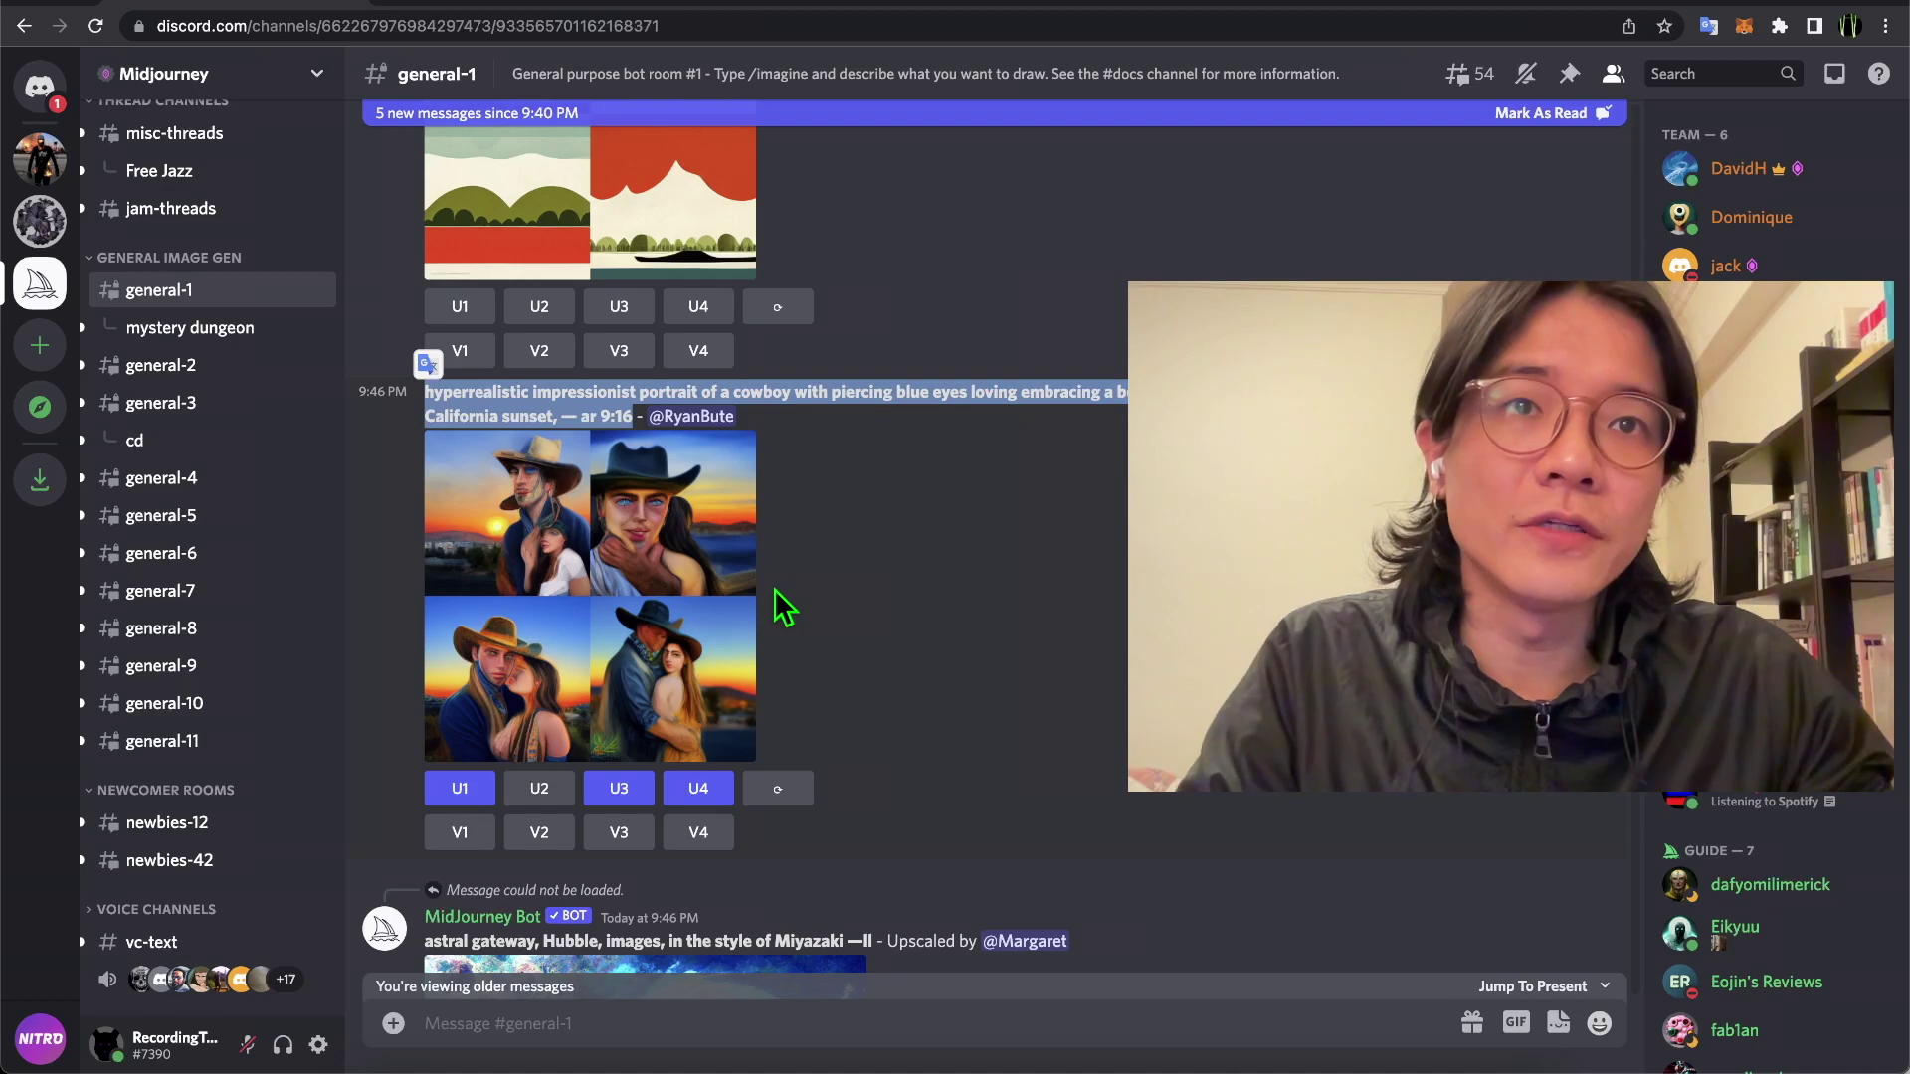
- Look through other members' prompts and the resulting image grids in the general-1 channel
{"action": "scroll", "coordinate": [781, 597], "scroll_direction": "up", "scroll_amount": 15}
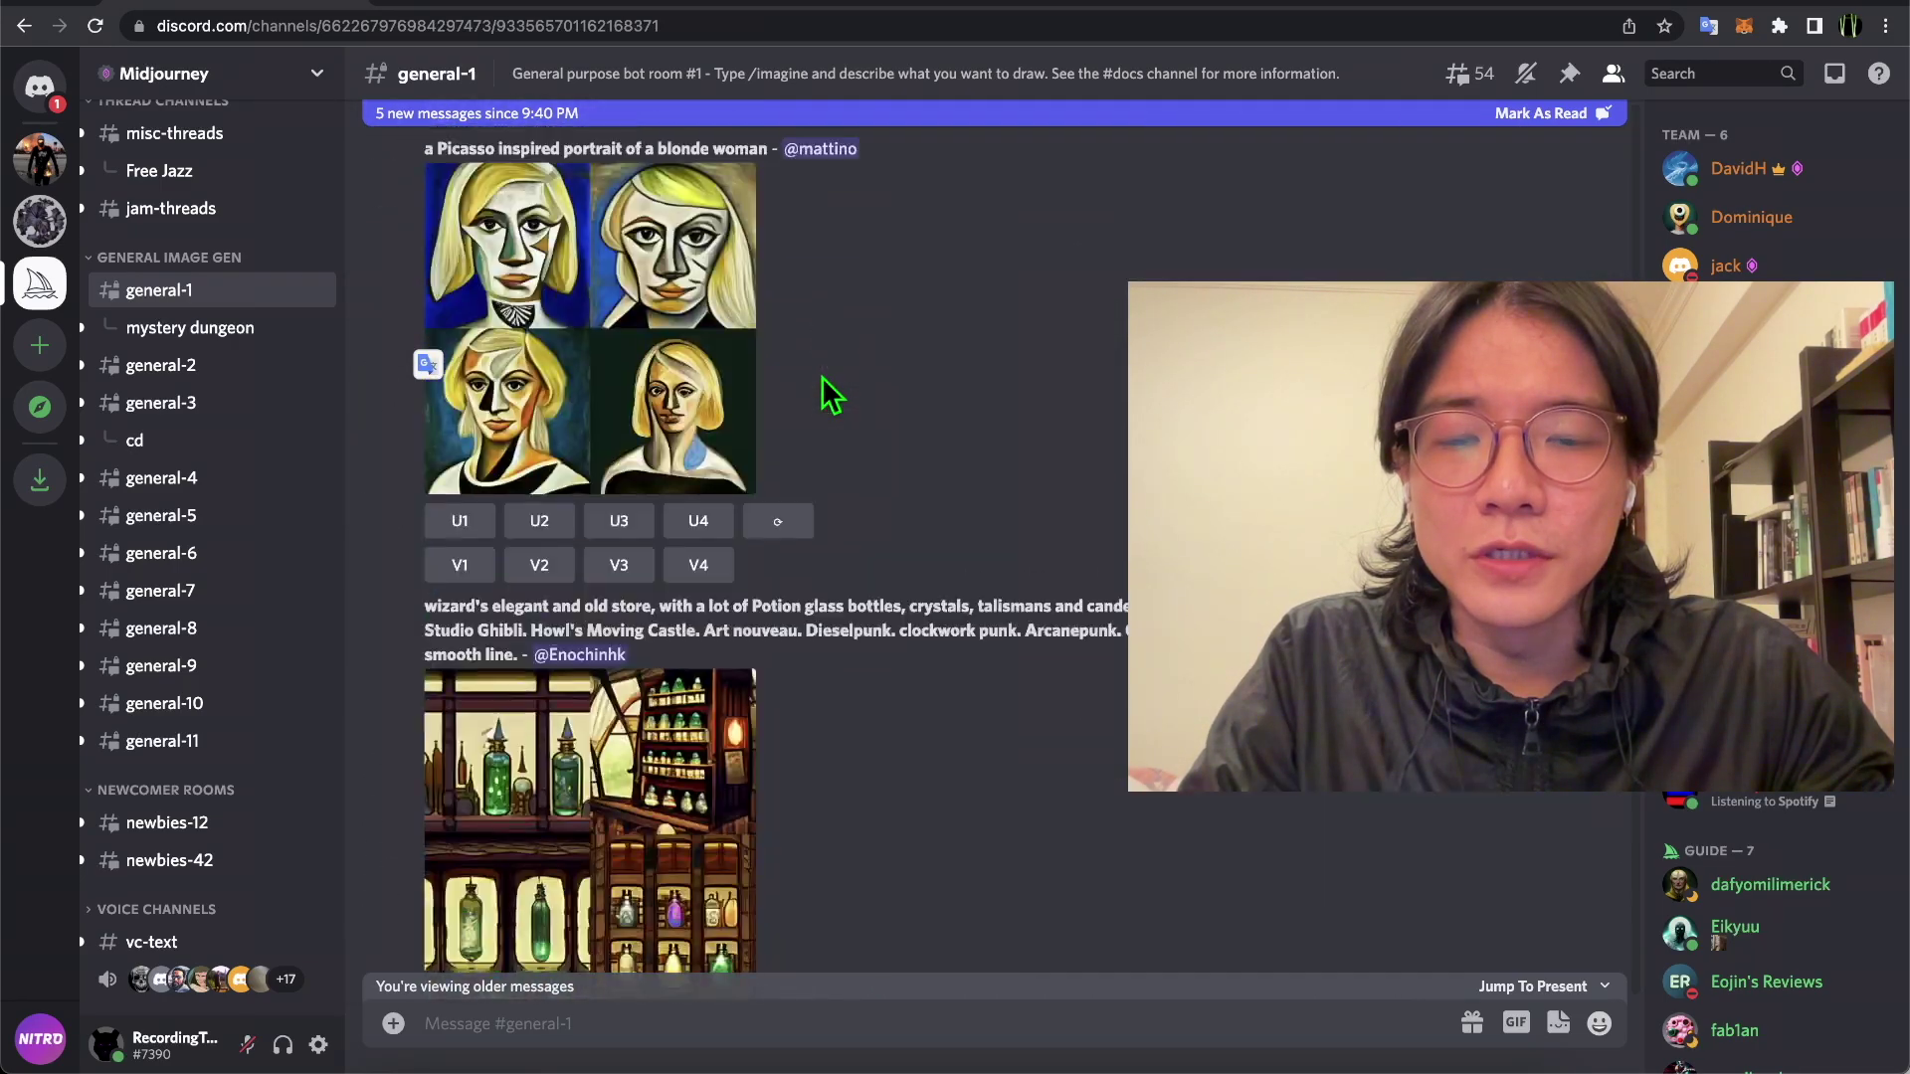
{"action": "scroll", "coordinate": [821, 378], "scroll_direction": "up", "scroll_amount": 5}
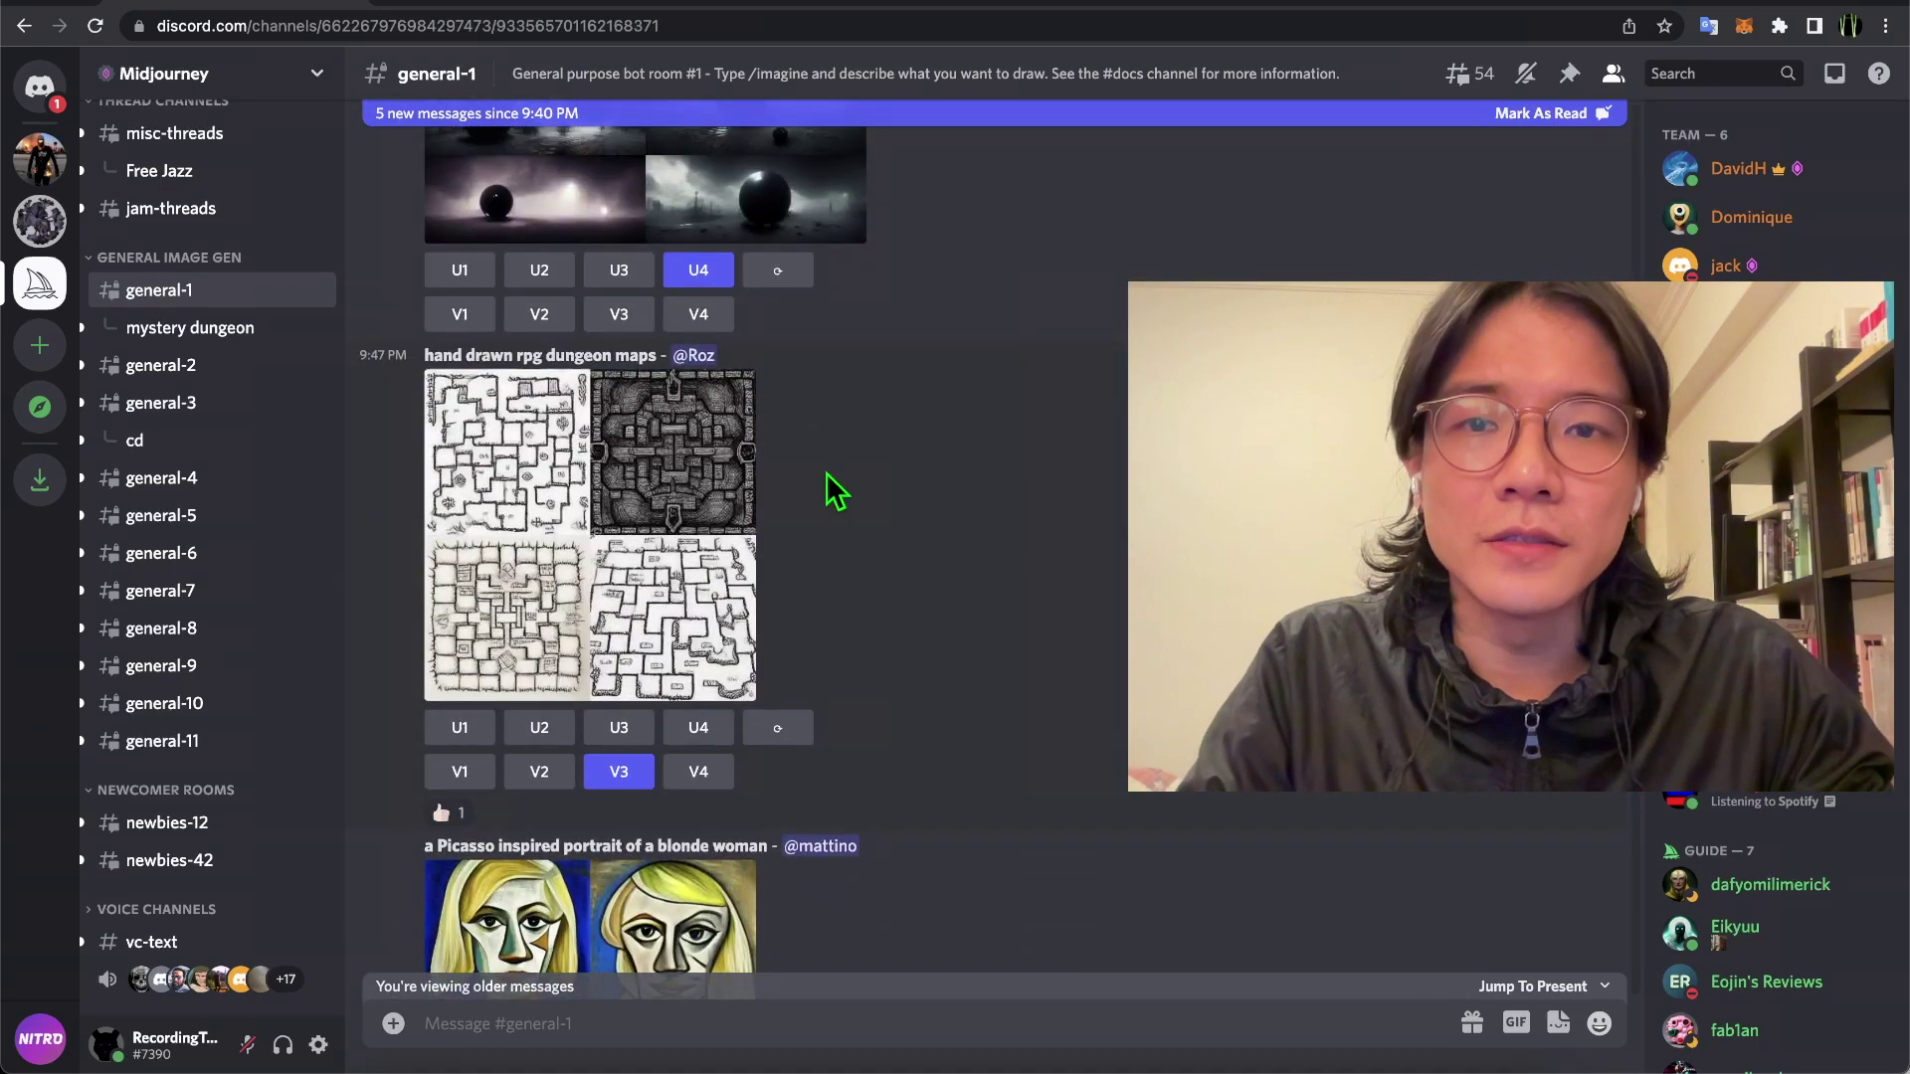
{"action": "scroll", "coordinate": [883, 522], "scroll_direction": "up", "scroll_amount": 7}
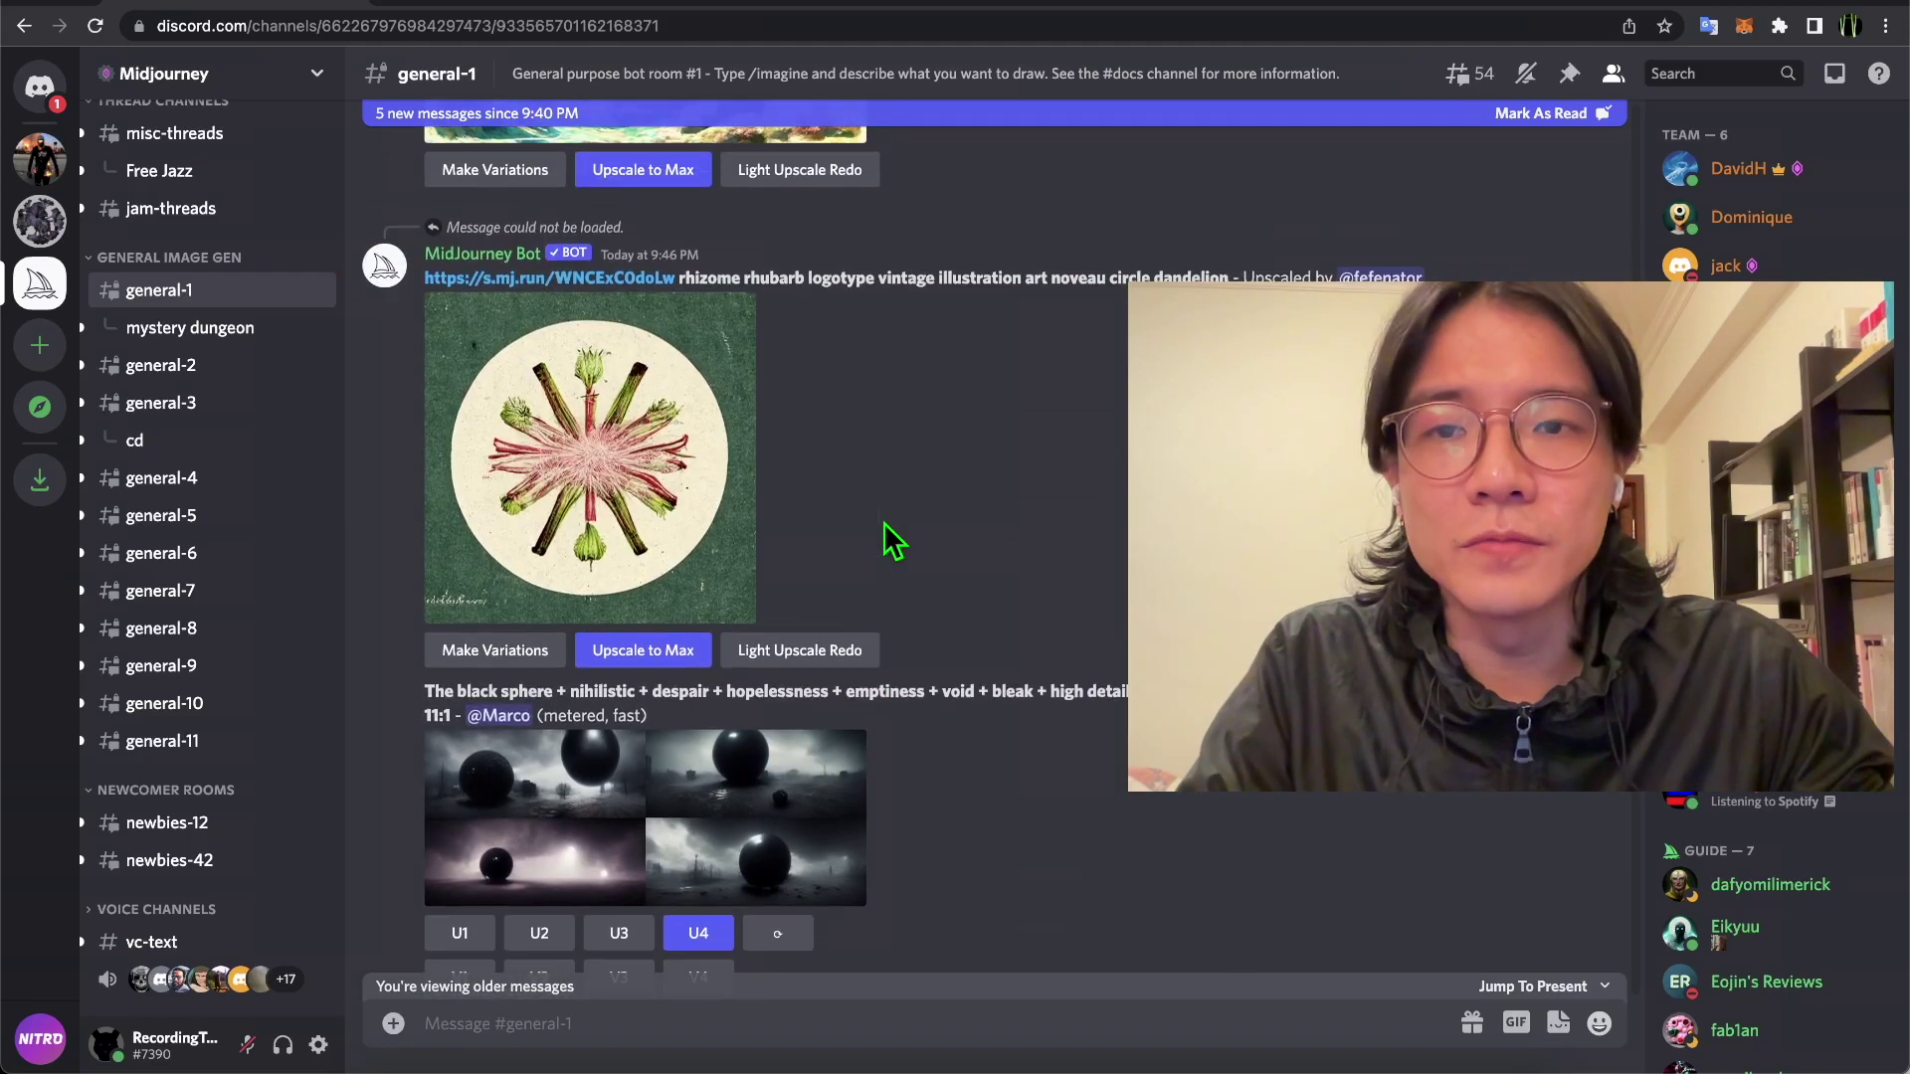
{"action": "scroll", "coordinate": [883, 522], "scroll_direction": "up", "scroll_amount": 4}
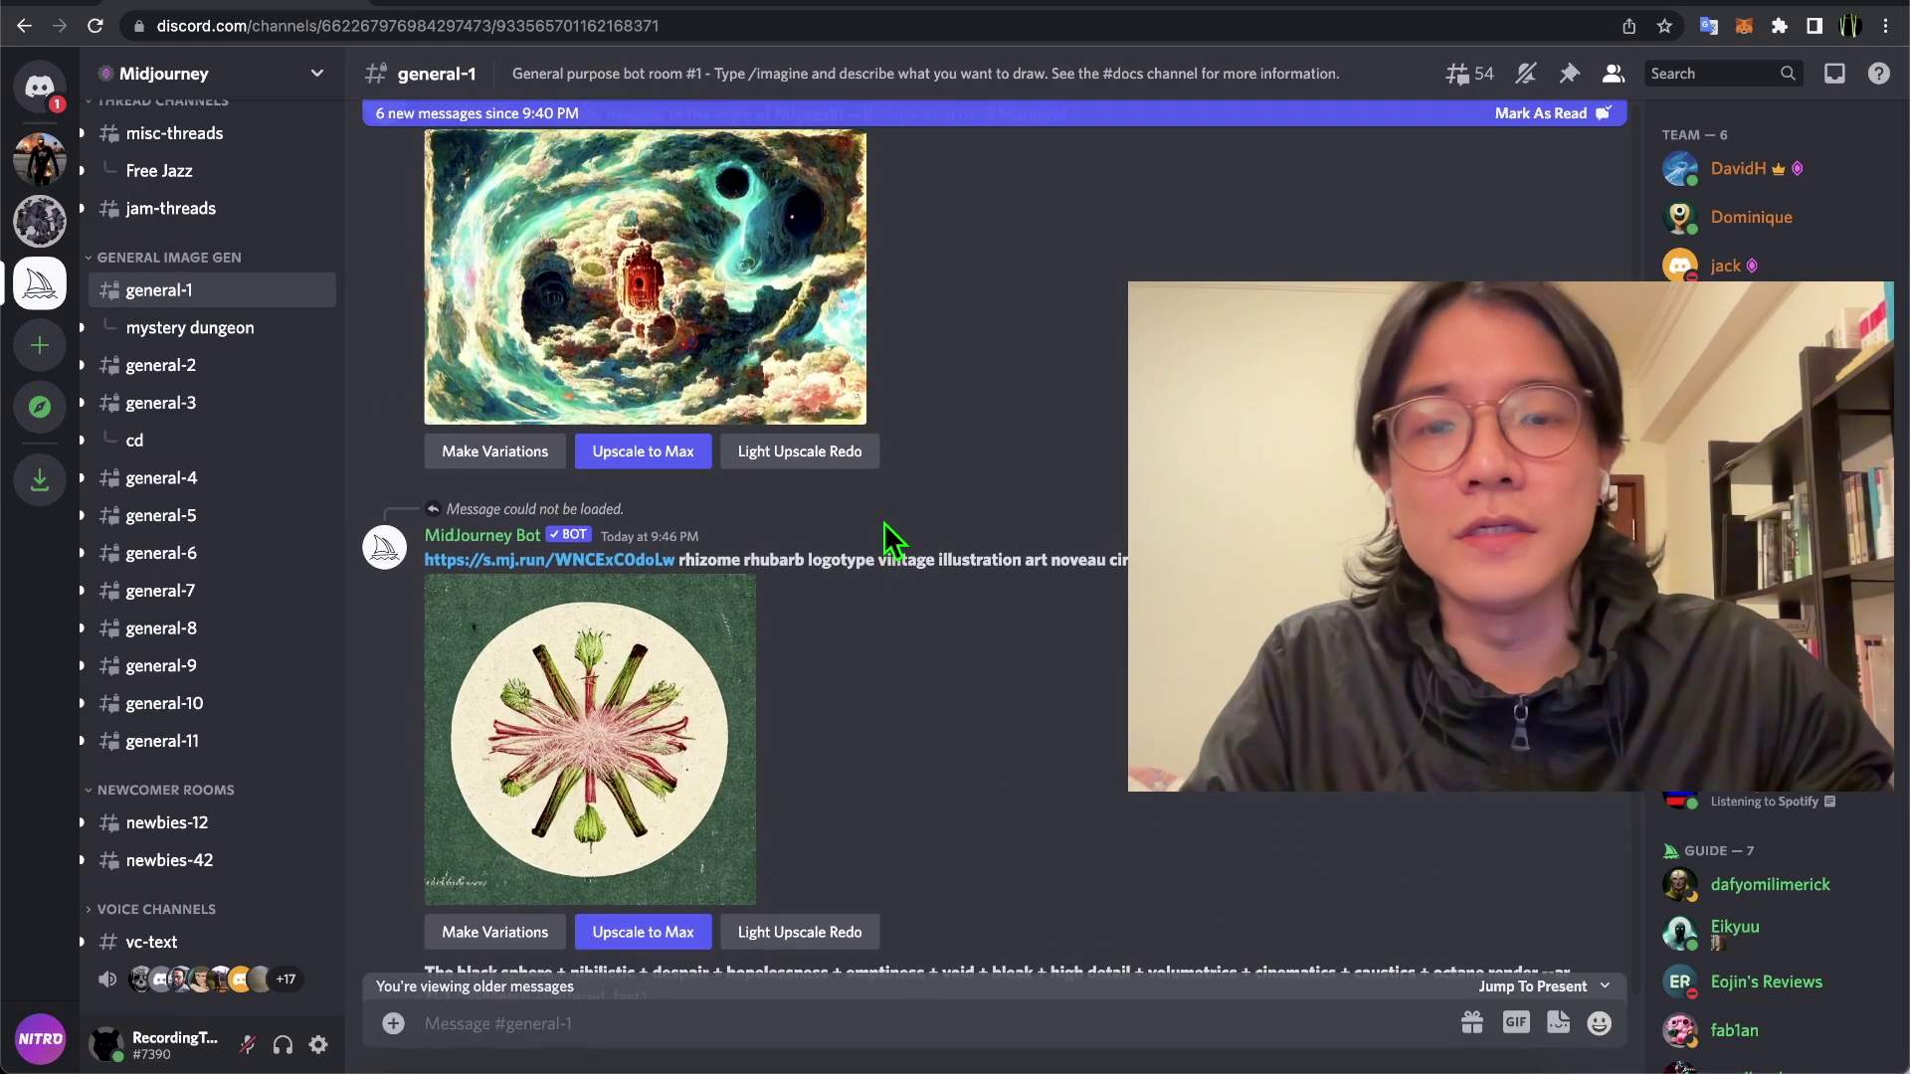
{"action": "scroll", "coordinate": [883, 522], "scroll_direction": "up", "scroll_amount": 3}
{"action": "scroll", "coordinate": [892, 540], "scroll_direction": "down", "scroll_amount": 10}
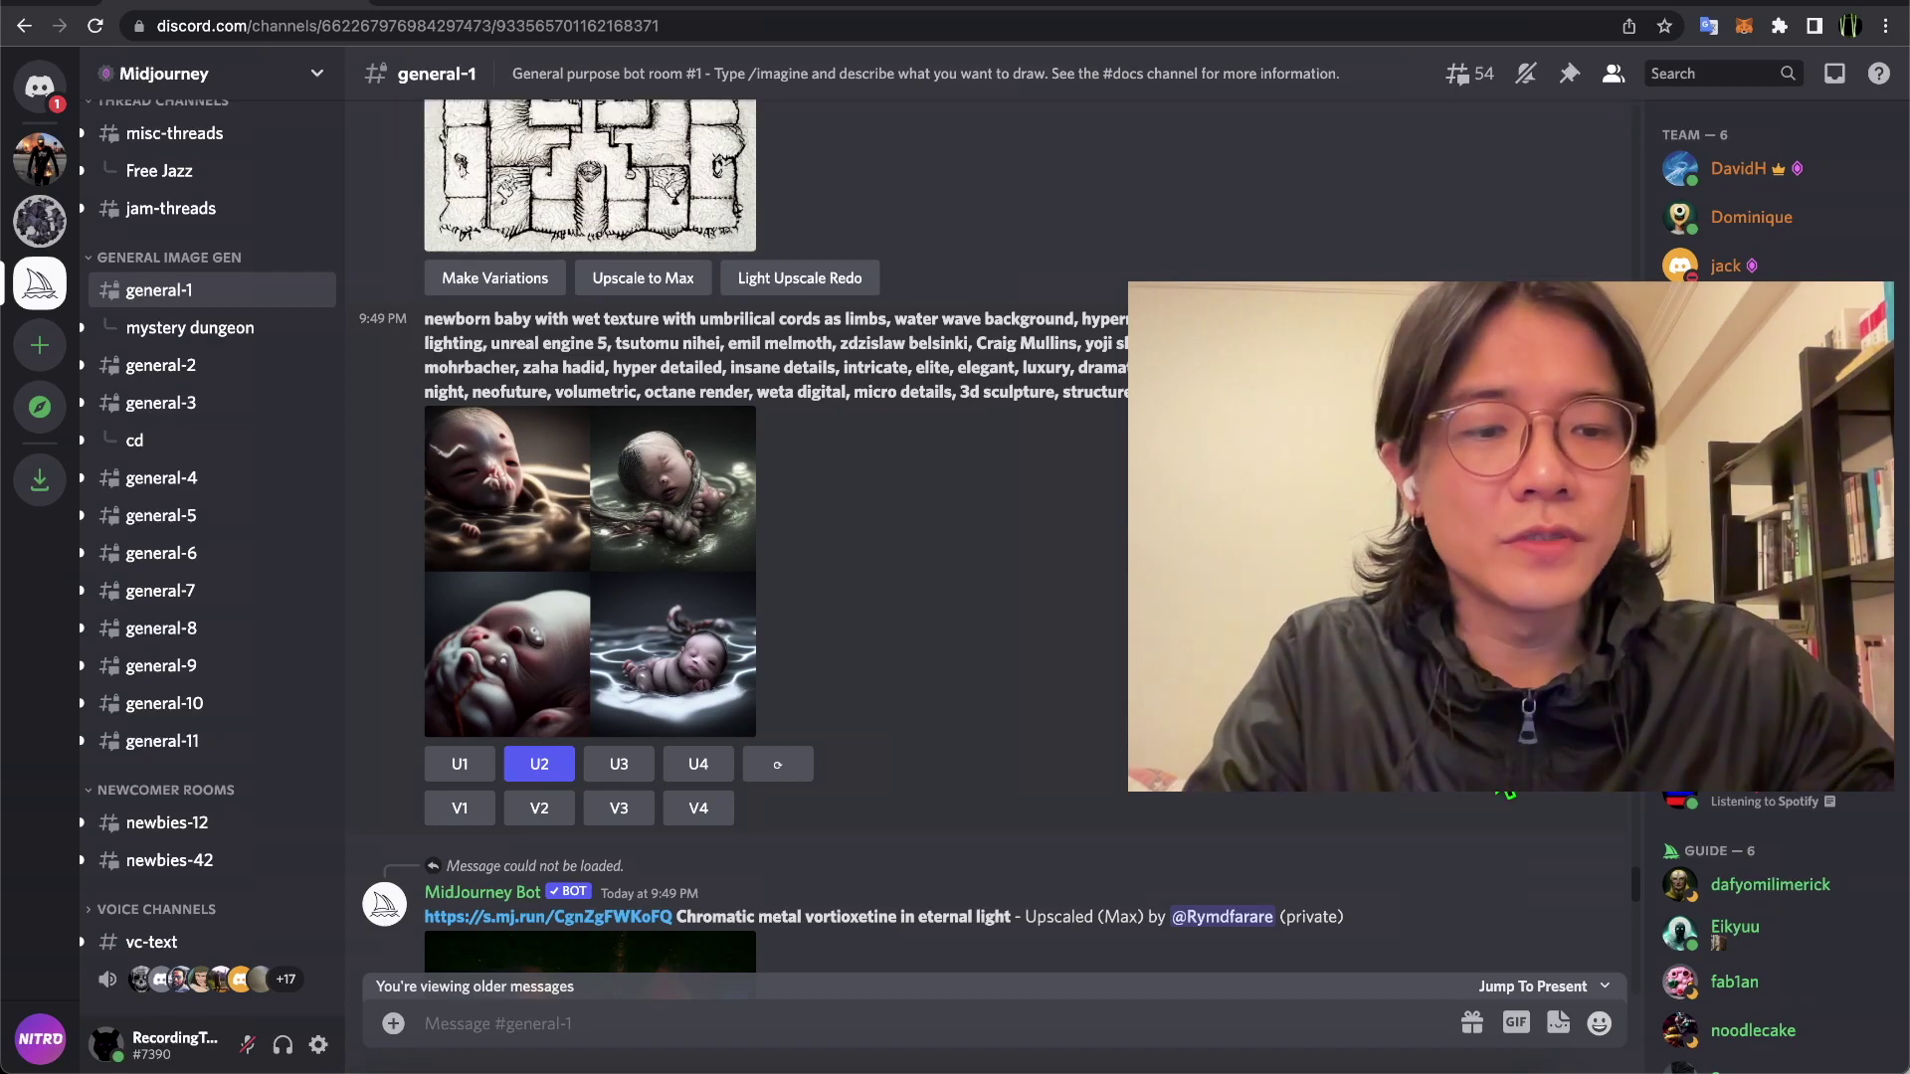
{"action": "left_click_drag", "start_coordinate": [1639, 900], "coordinate": [1637, 1069]}
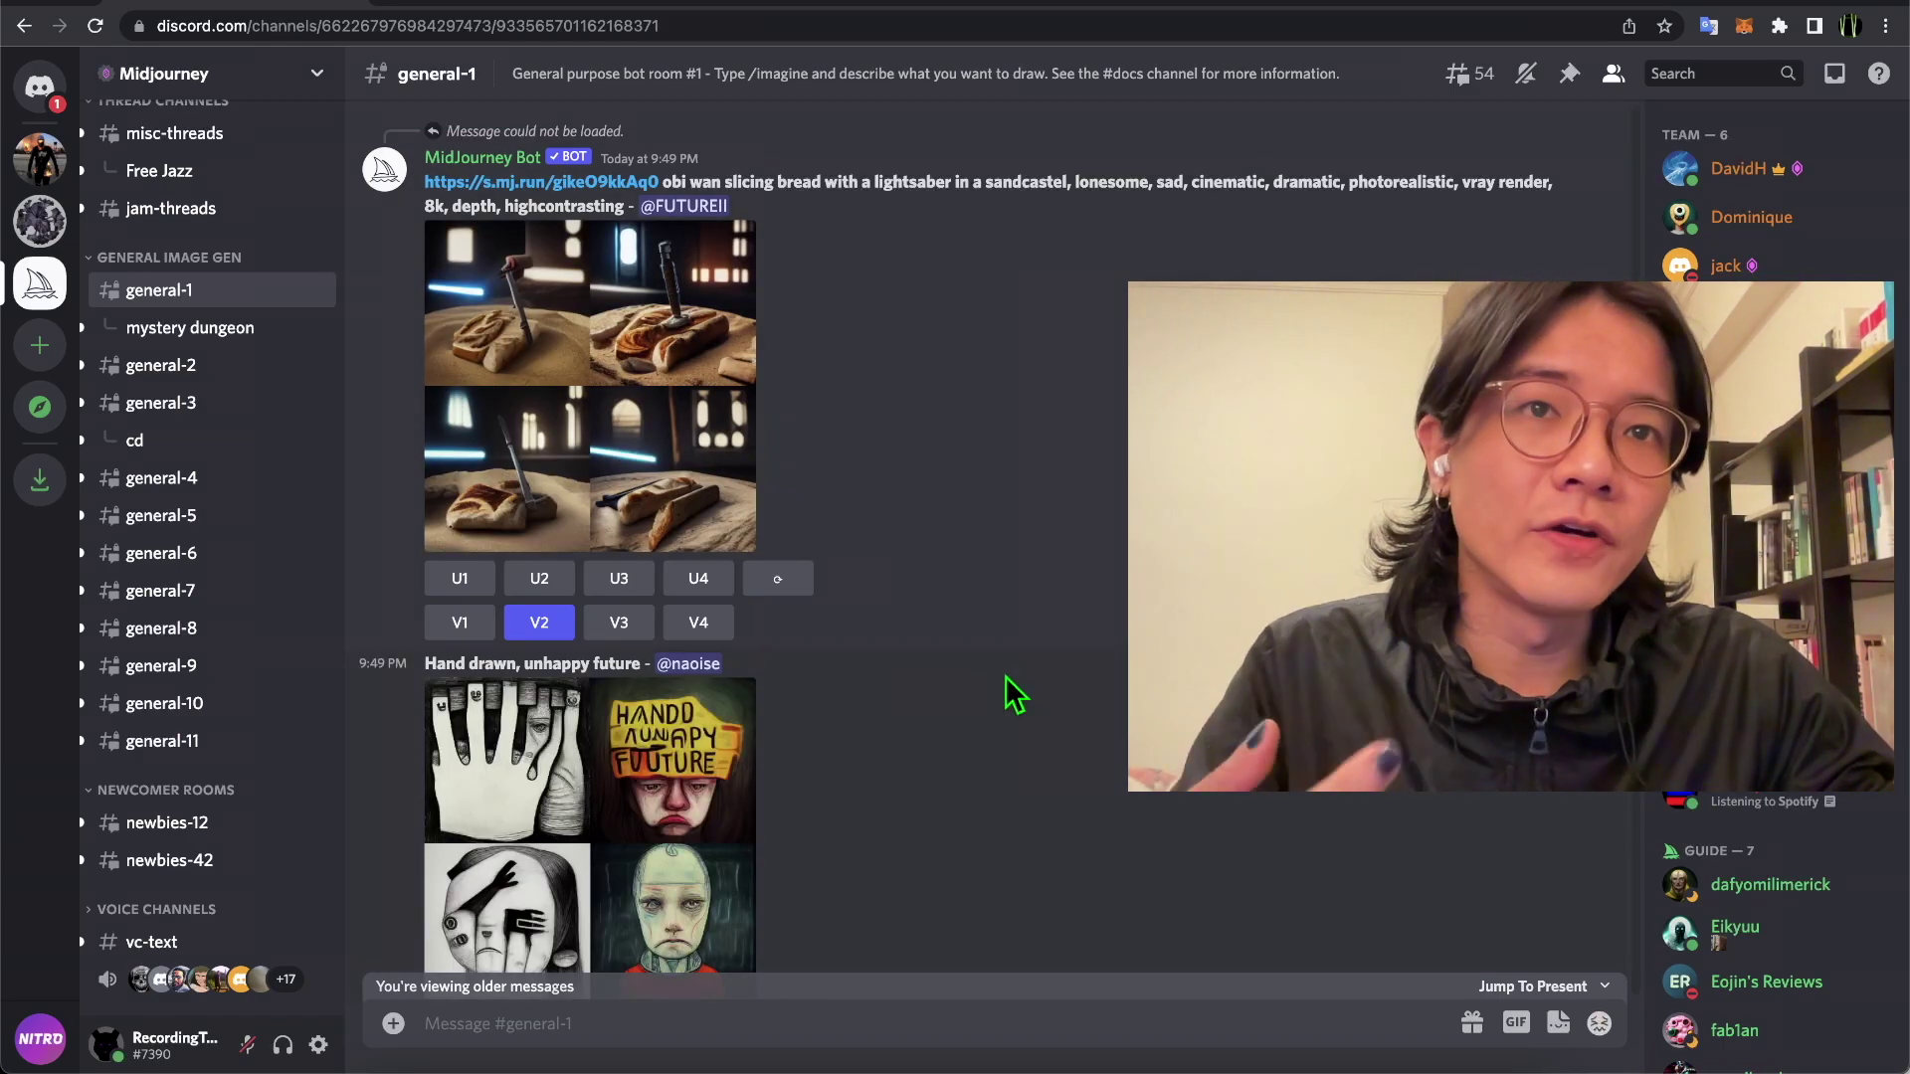
{"action": "scroll", "coordinate": [1015, 694], "scroll_direction": "up", "scroll_amount": 5}
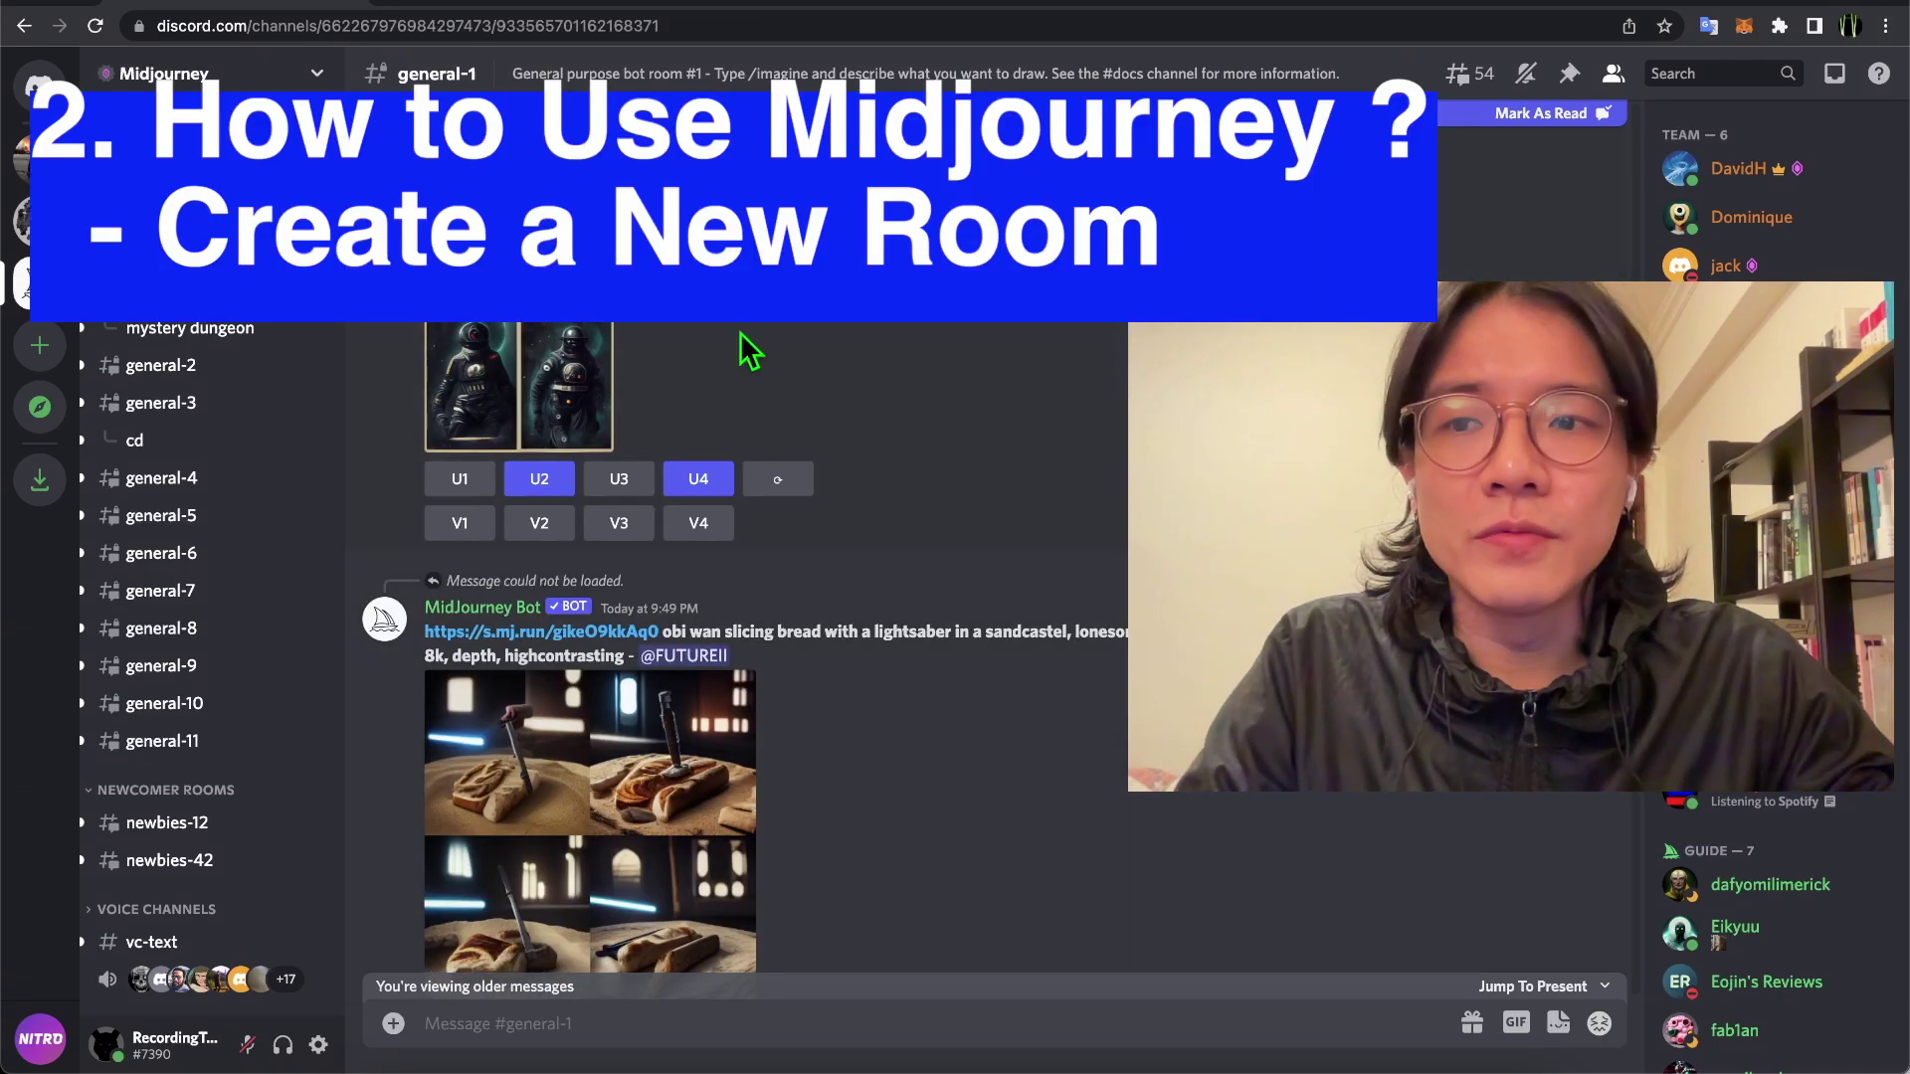
- Open the newbies-12 newcomer room and start a new thread in it
{"action": "left_click", "coordinate": [196, 836]}
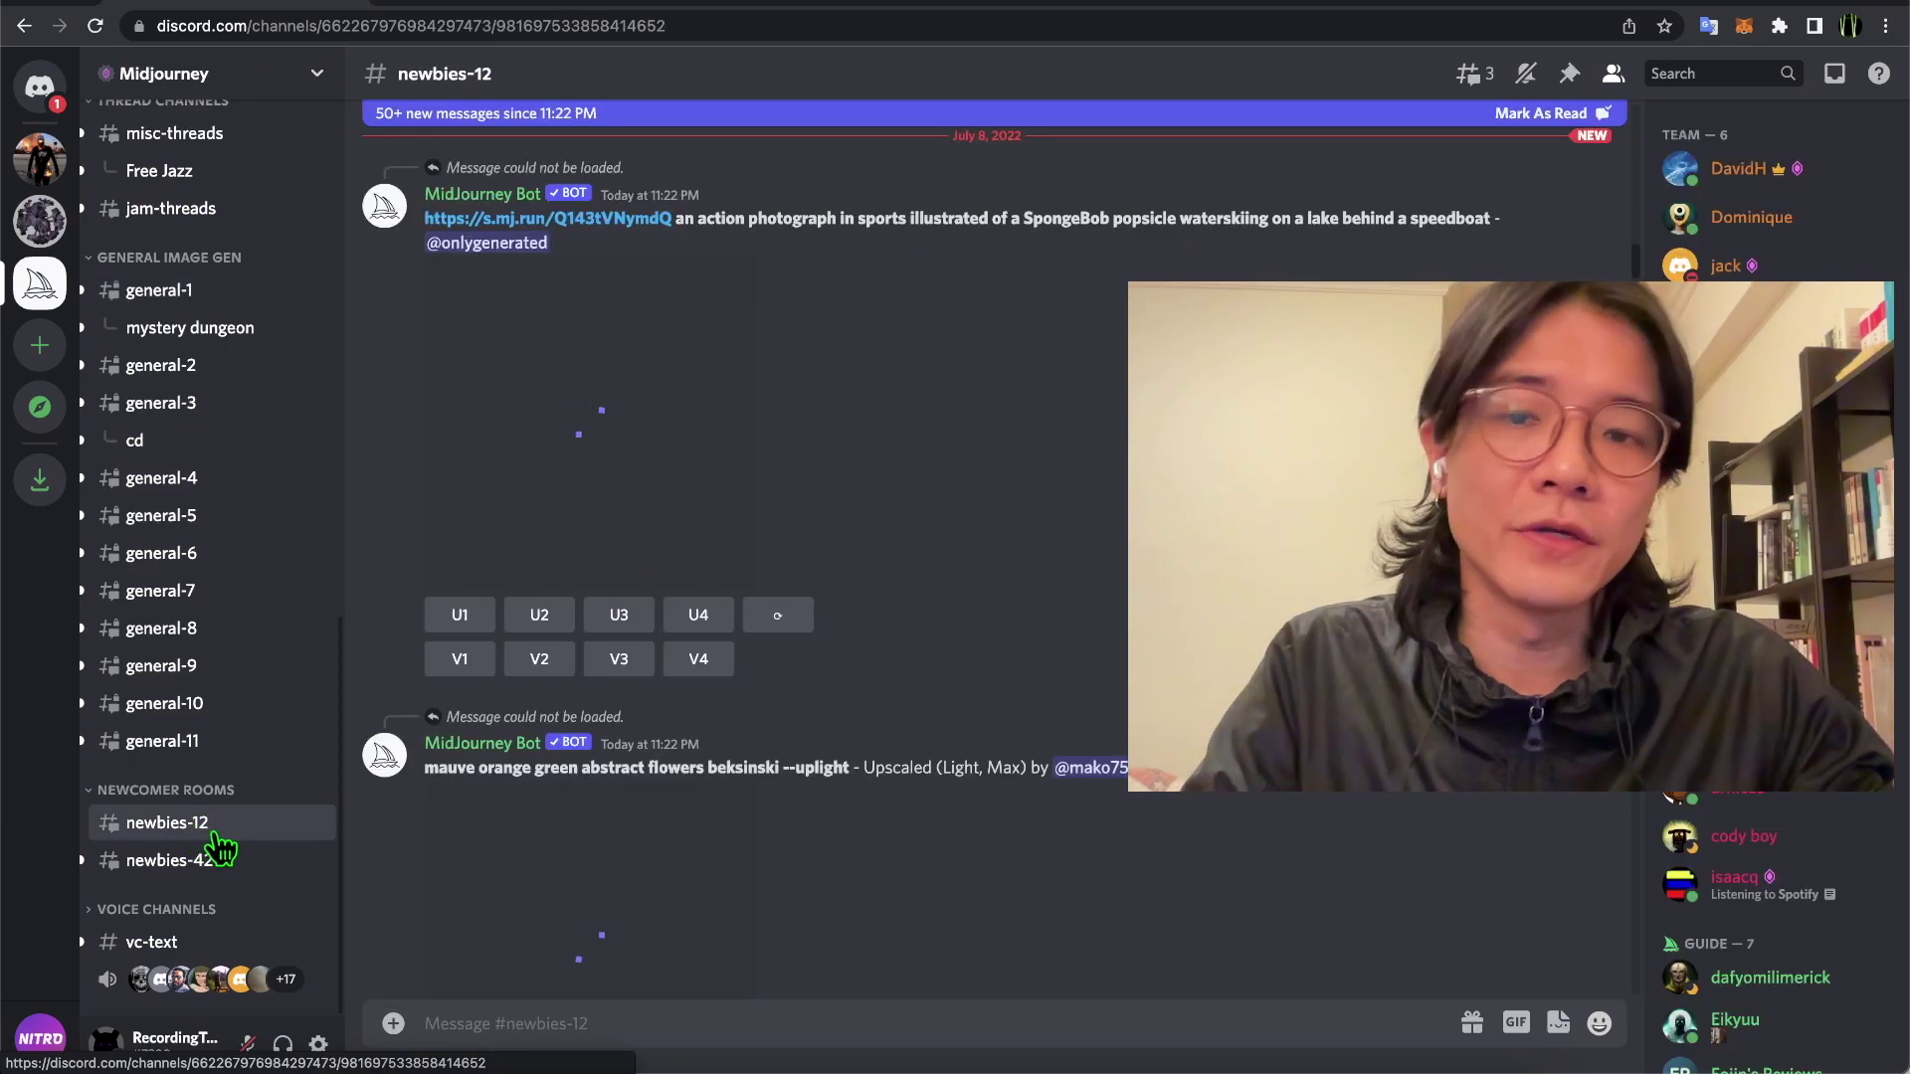
{"action": "left_click", "coordinate": [1474, 78]}
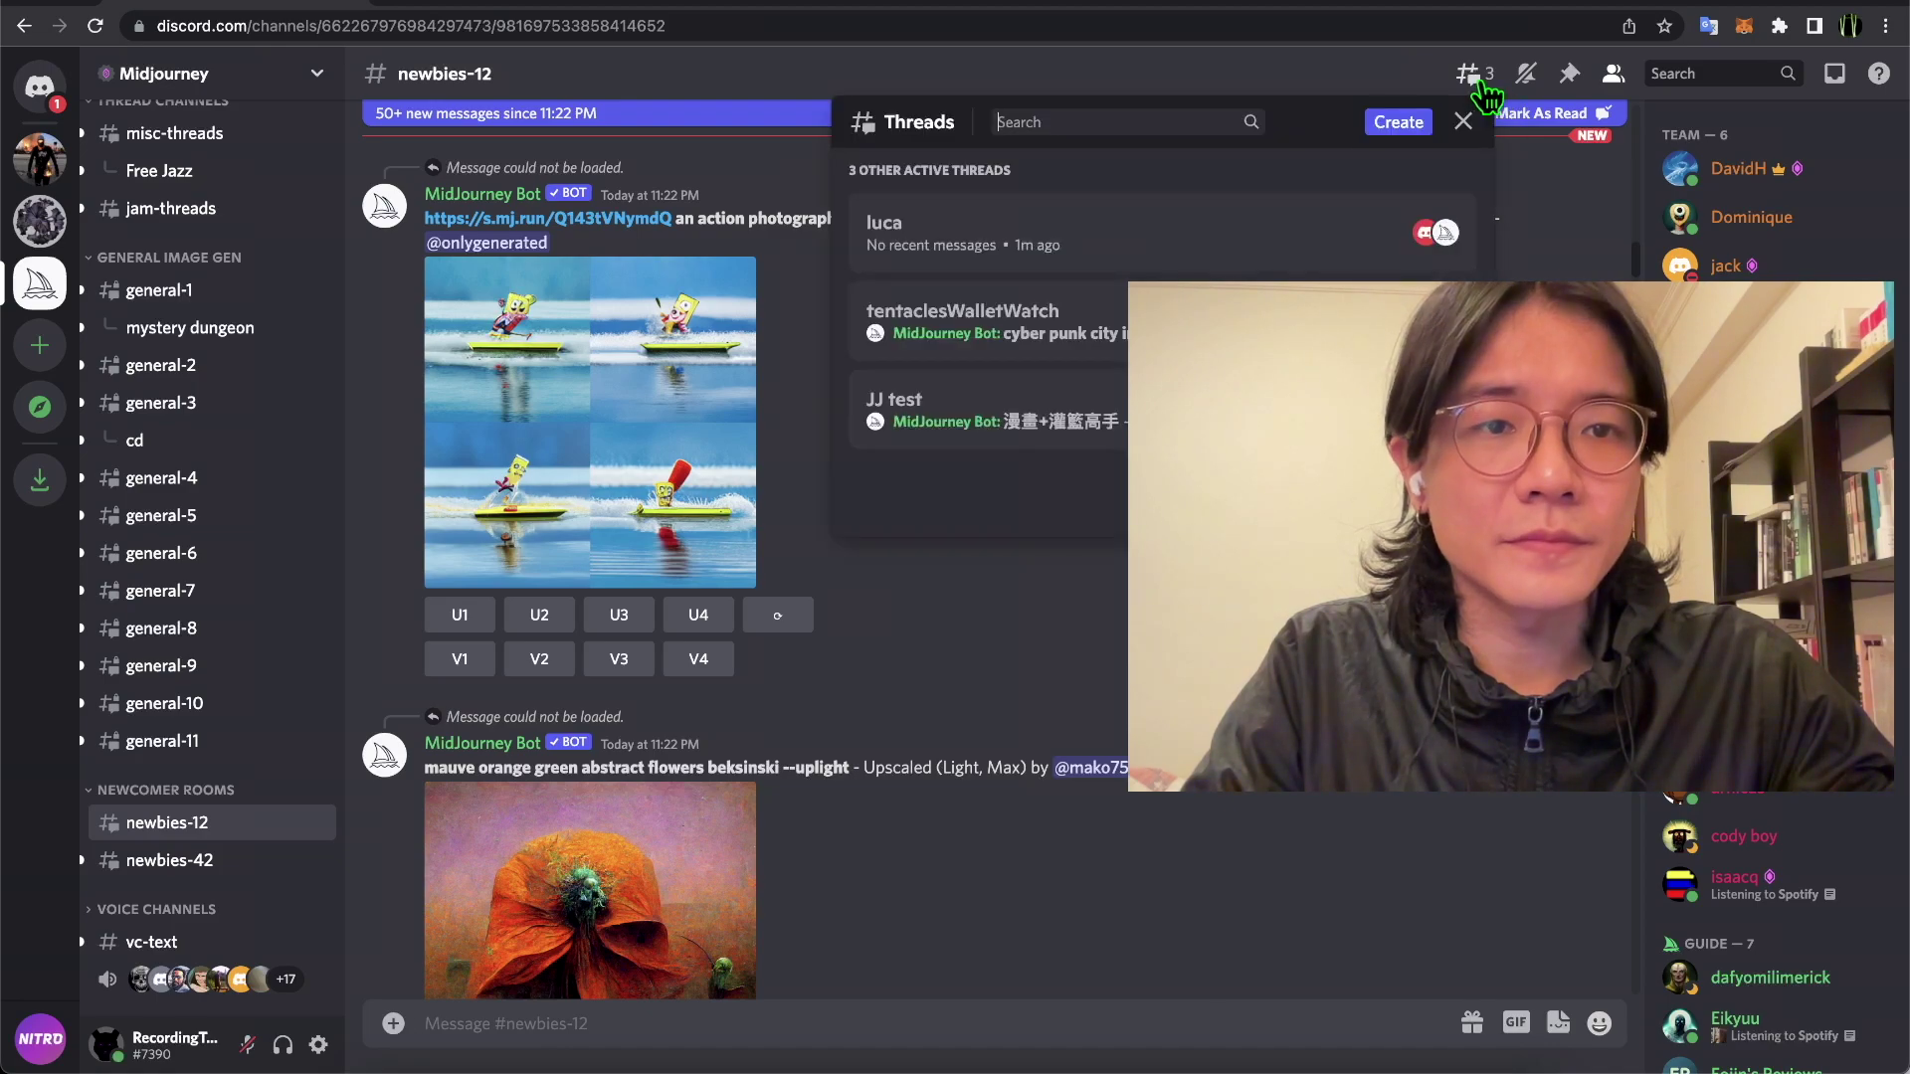
{"action": "left_click", "coordinate": [1399, 122]}
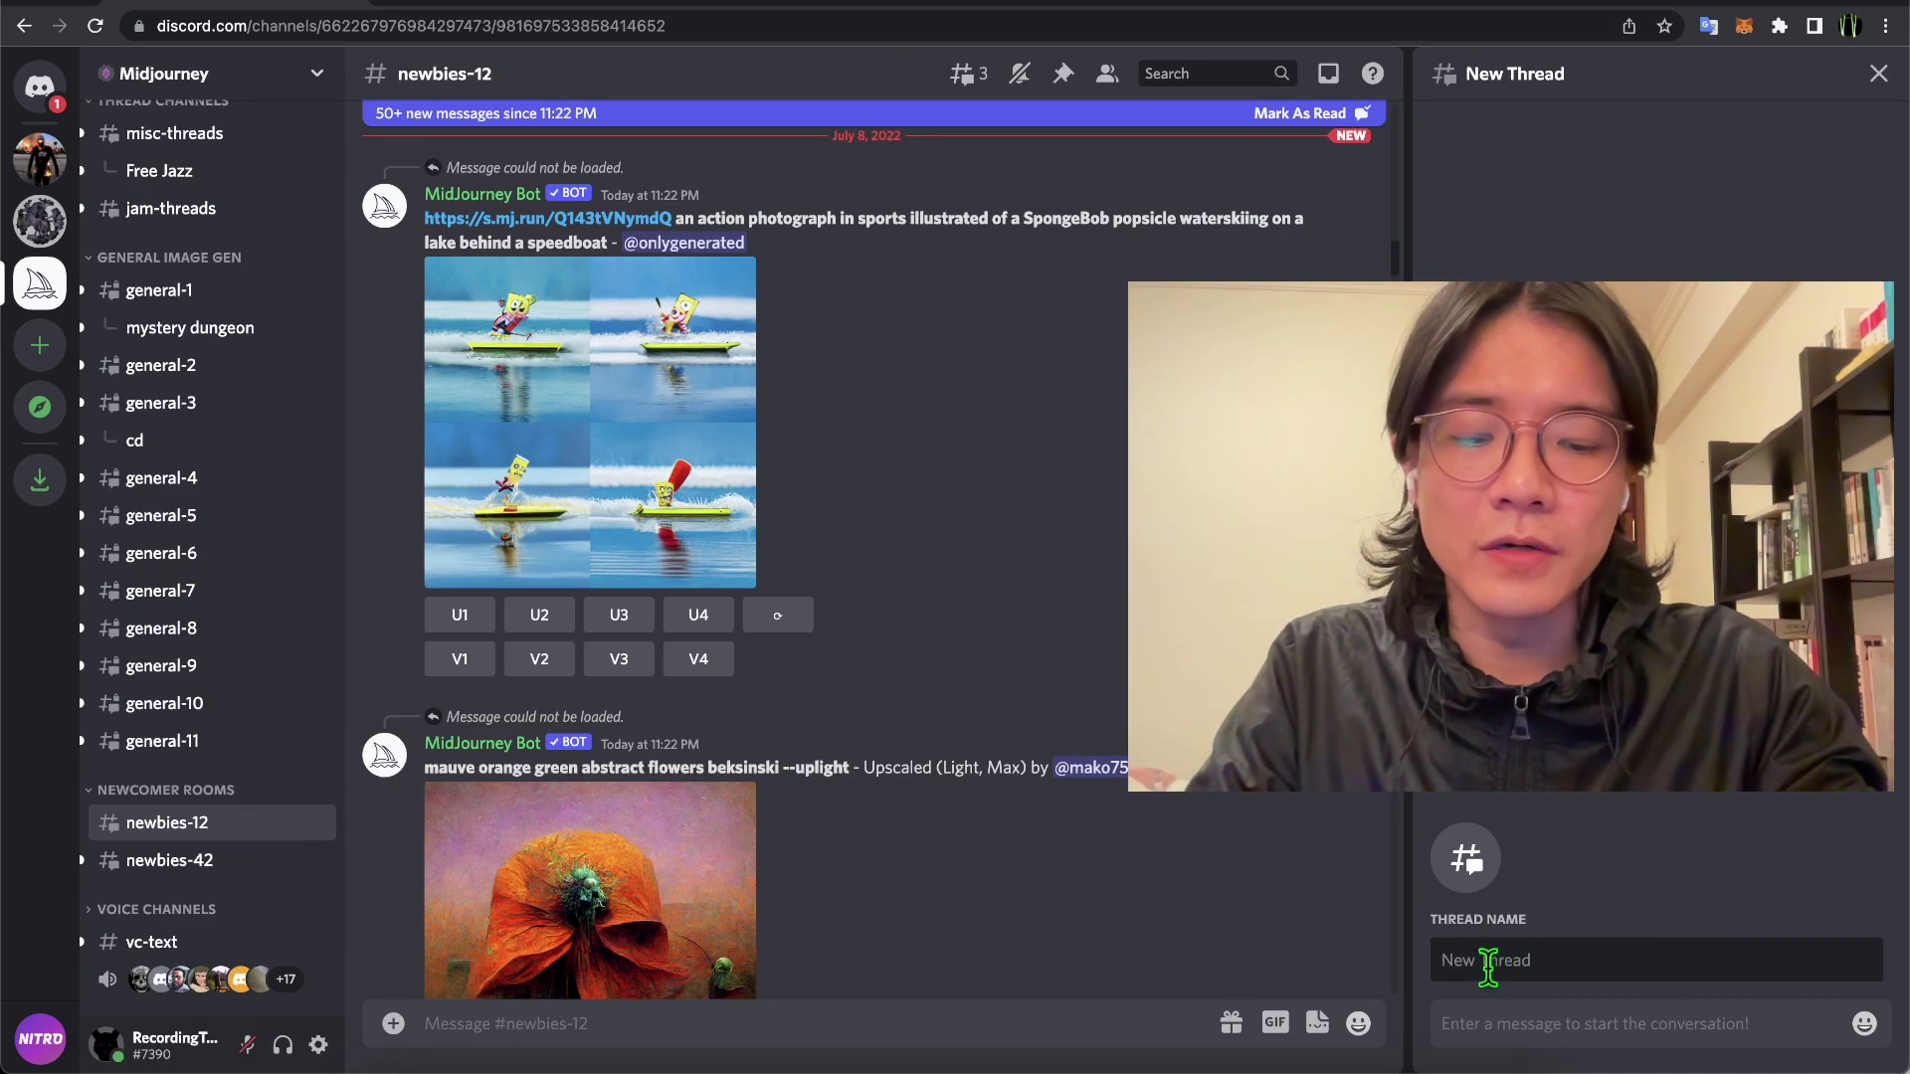
- Try to create the thread with TestYYY as both its name and its starting message
{"action": "type", "text": "TestYYY"}
{"action": "left_click_drag", "start_coordinate": [1543, 959], "coordinate": [1408, 979]}
{"action": "key", "text": "ctrl+c"}
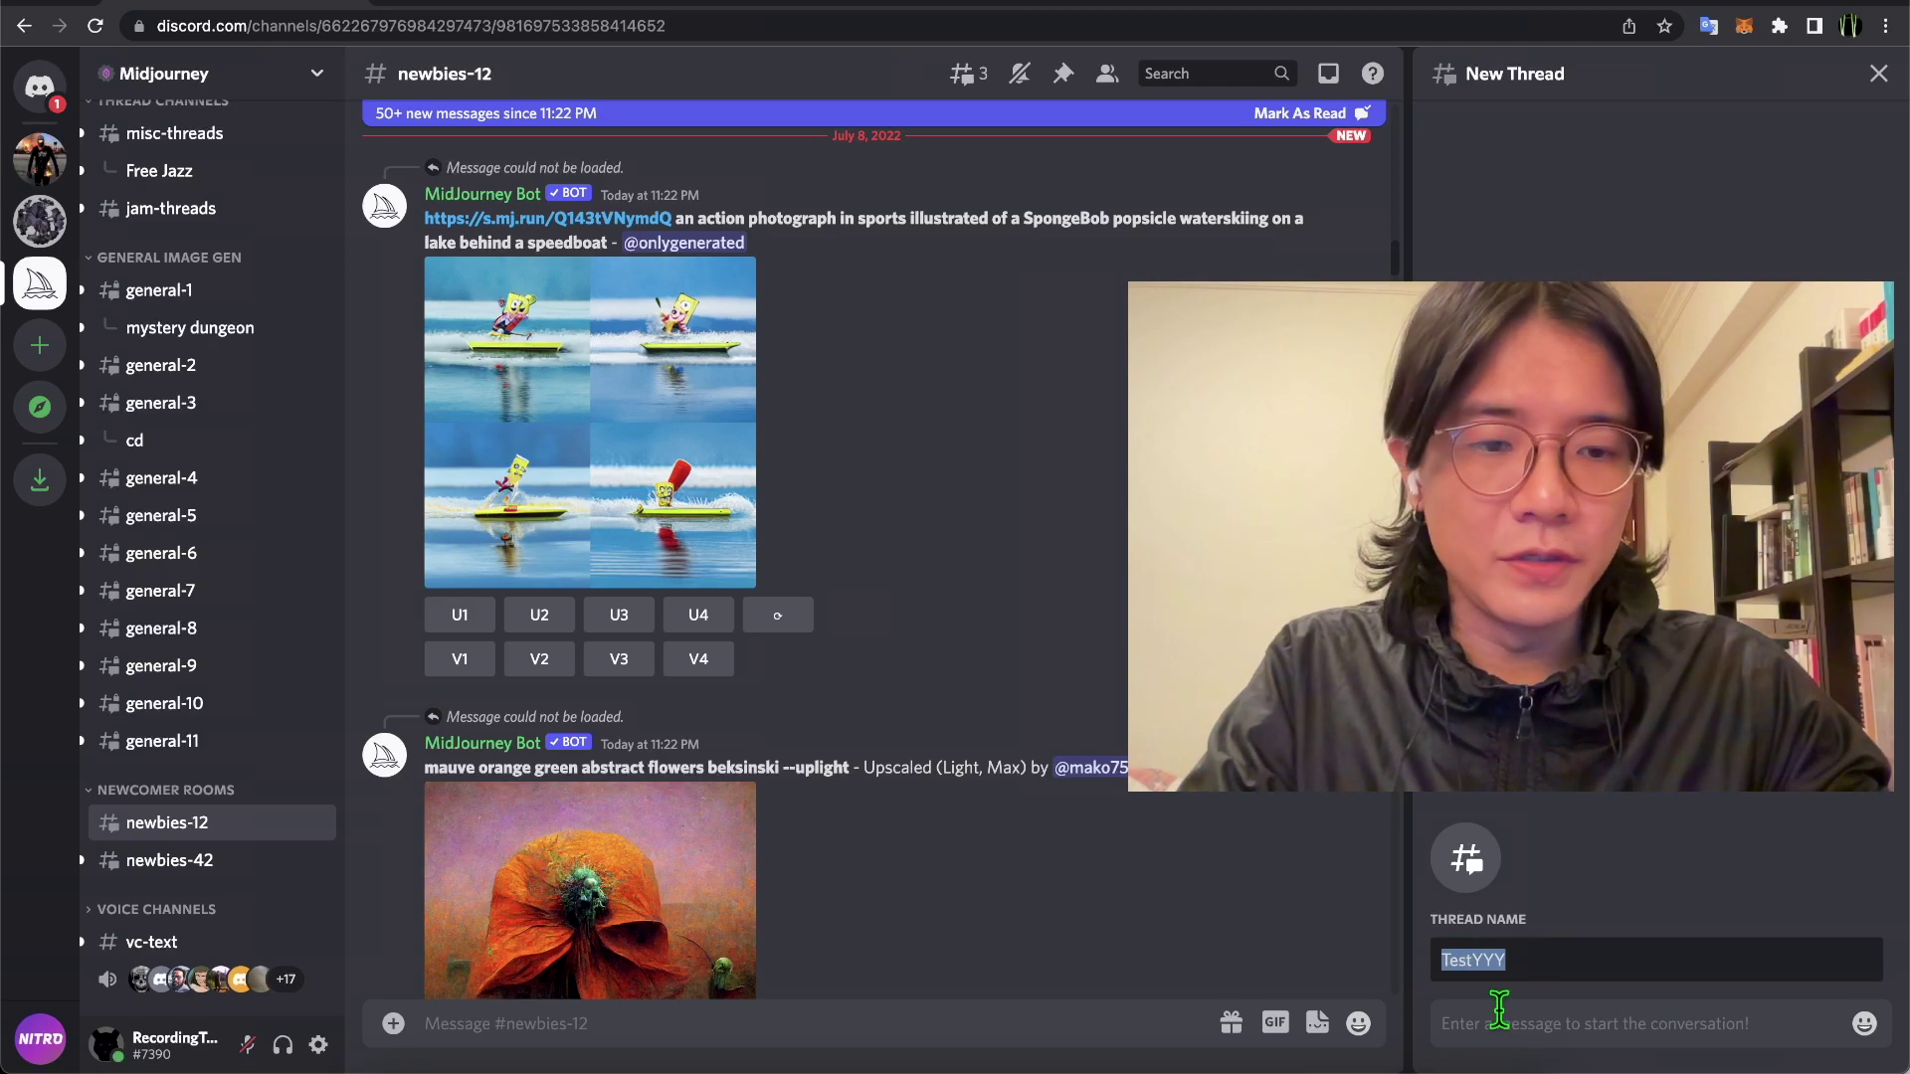
{"action": "left_click", "coordinate": [1595, 1027]}
{"action": "key", "text": "ctrl+v"}
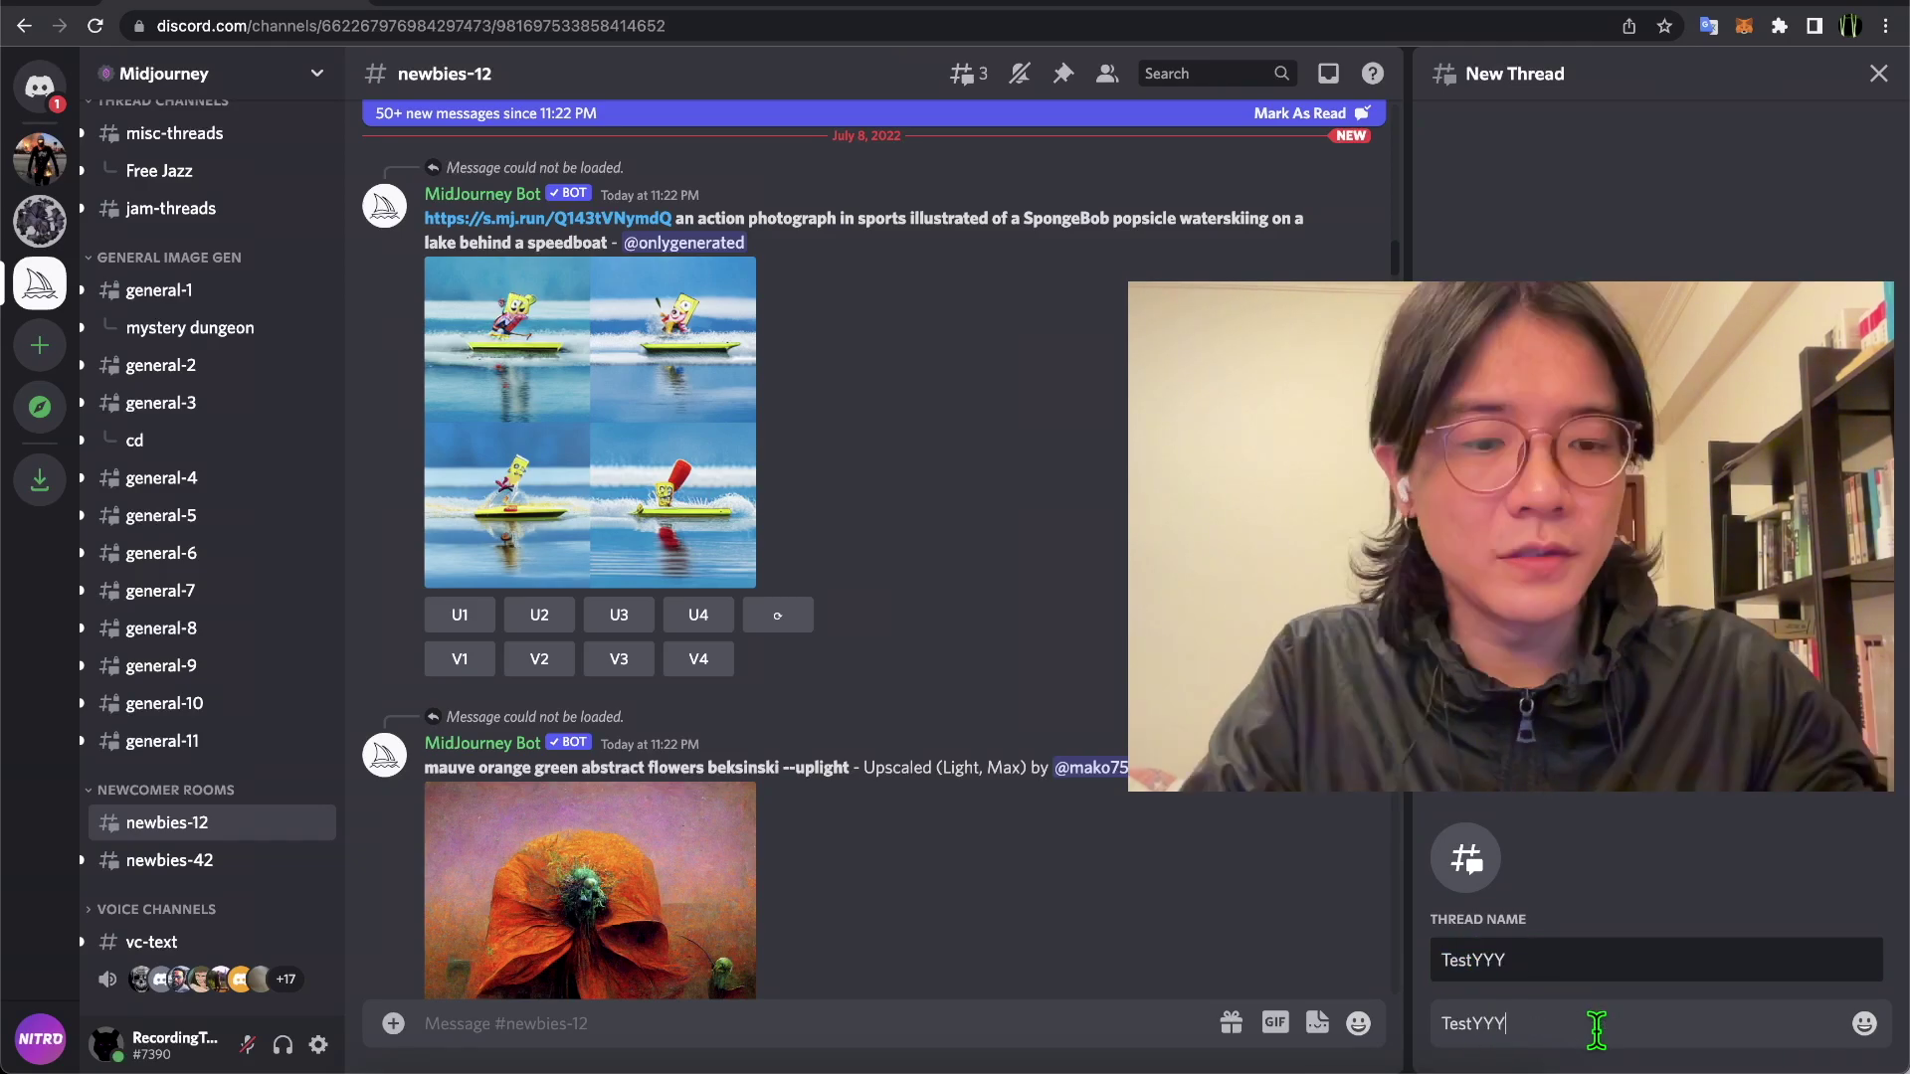
{"action": "key", "text": "Return"}
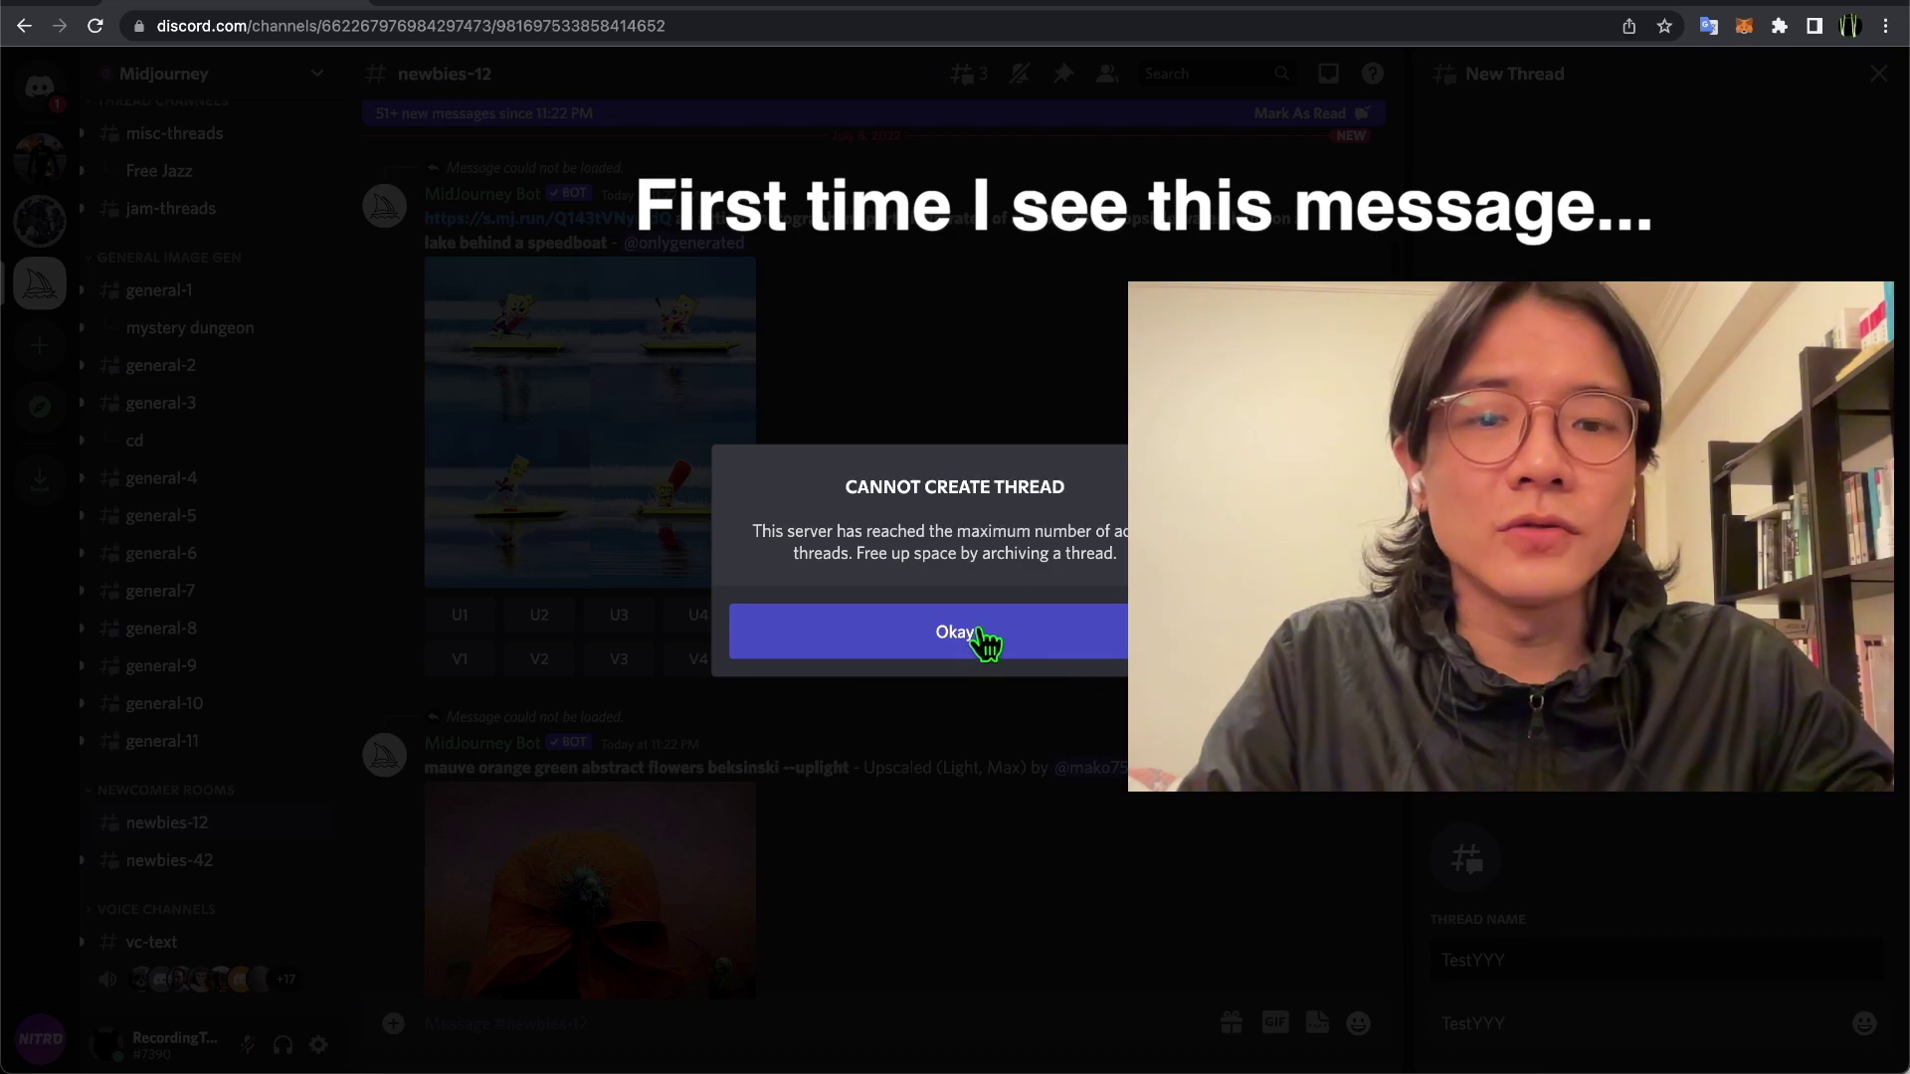
{"action": "left_click", "coordinate": [1028, 648]}
{"action": "left_click", "coordinate": [278, 857]}
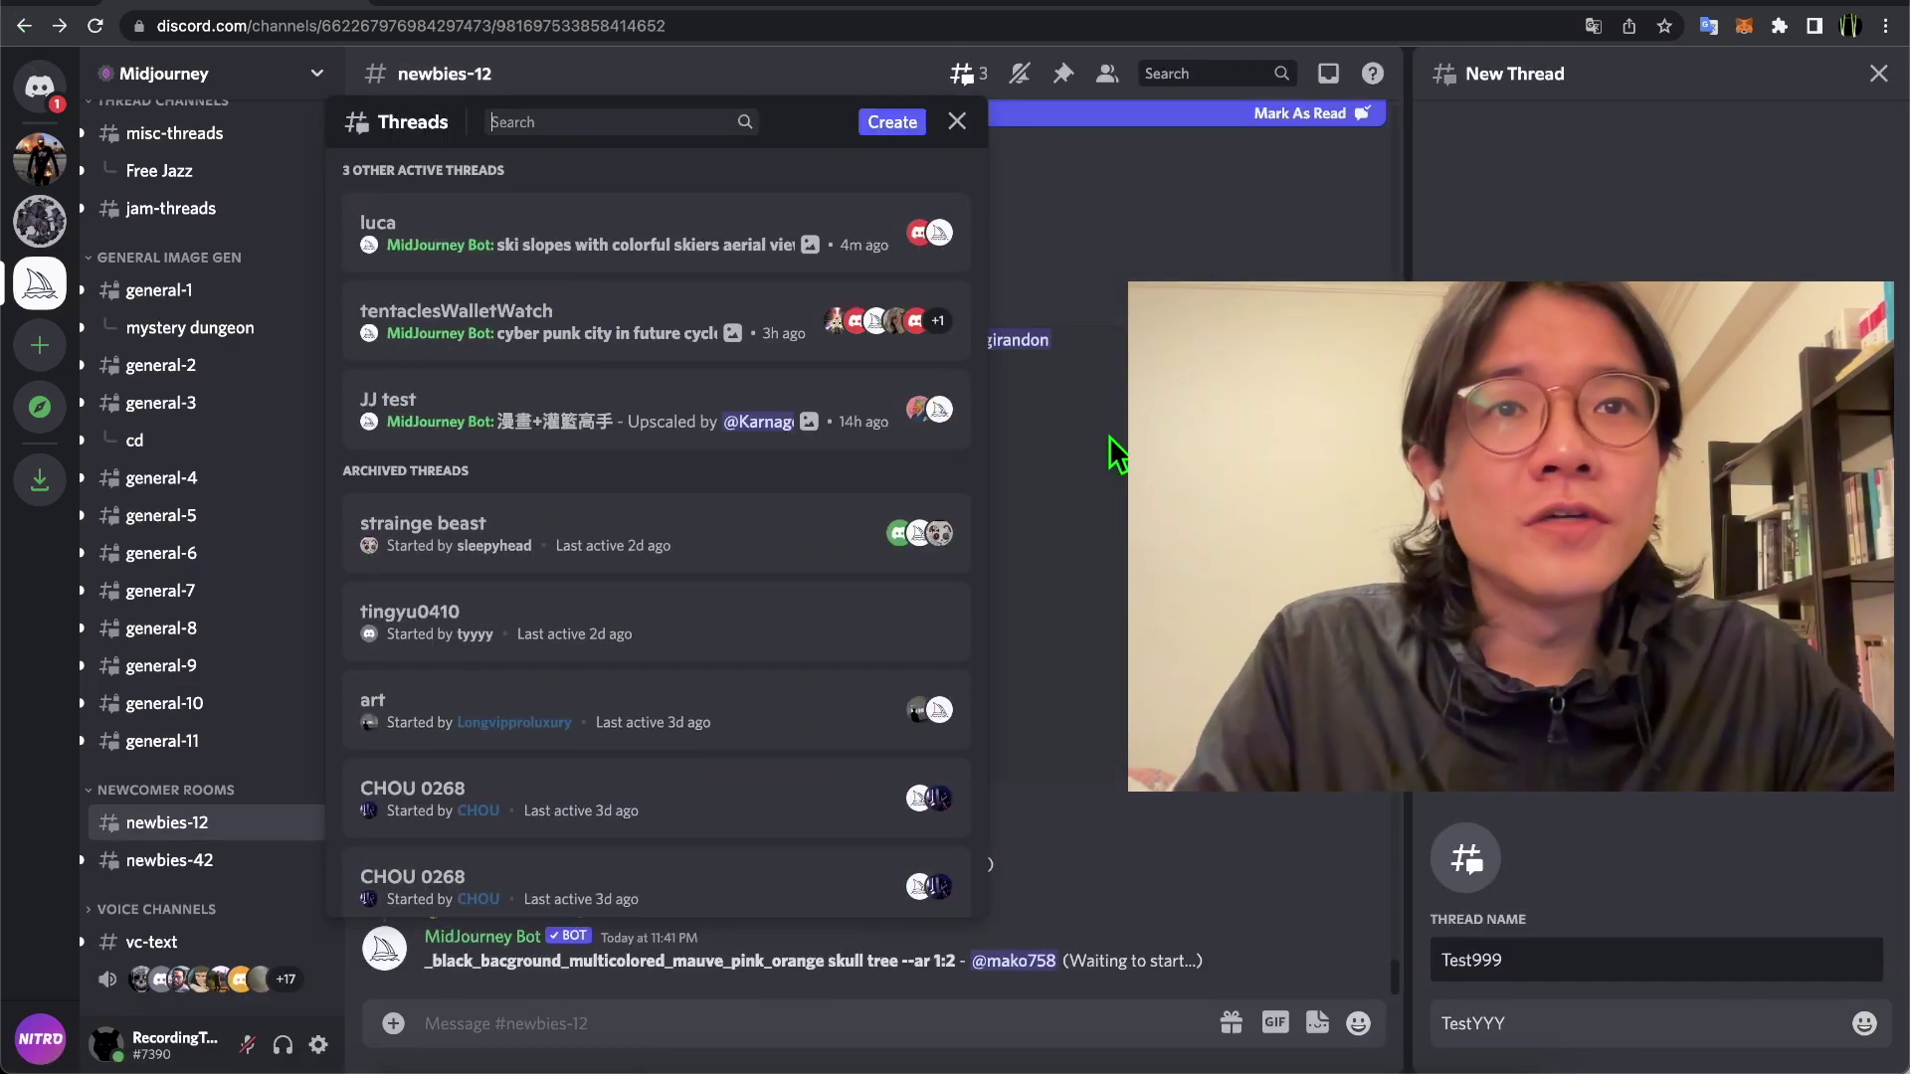
{"action": "left_click", "coordinate": [1119, 229]}
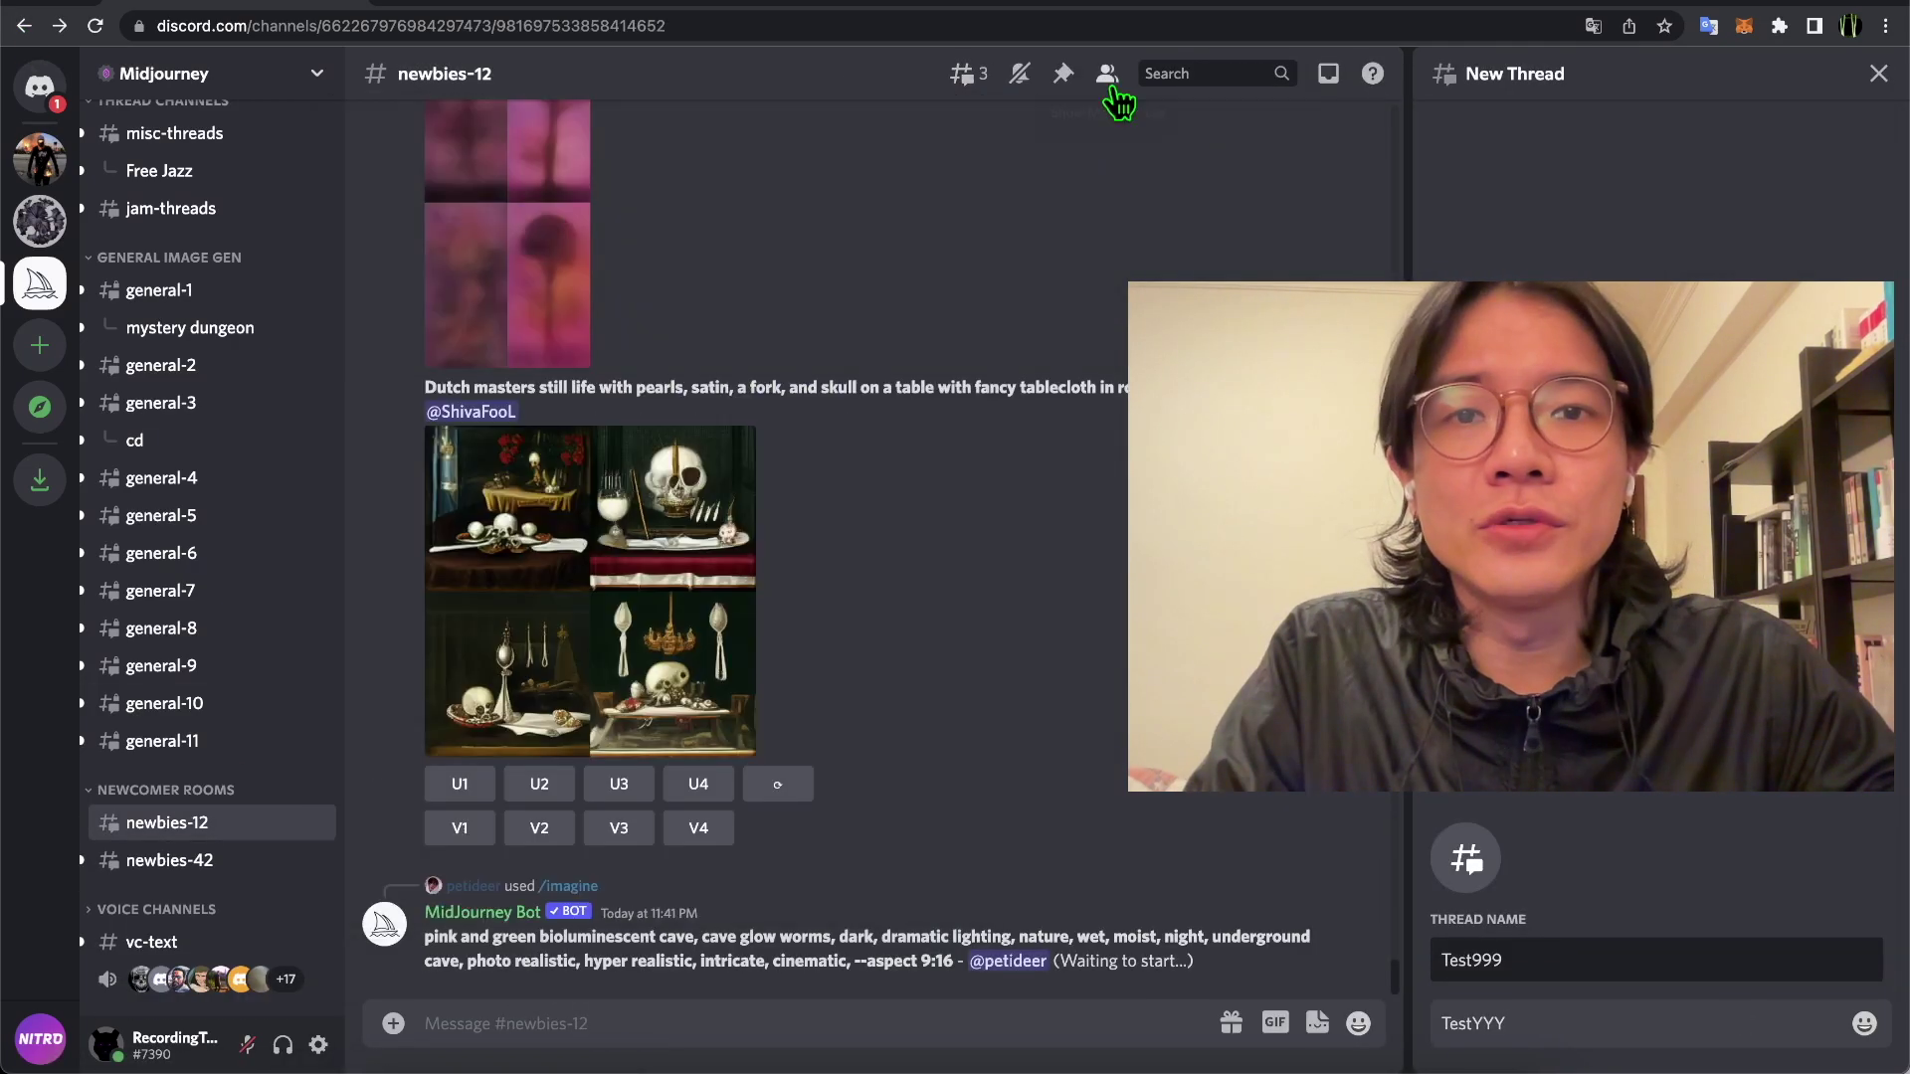
{"action": "left_click", "coordinate": [959, 81]}
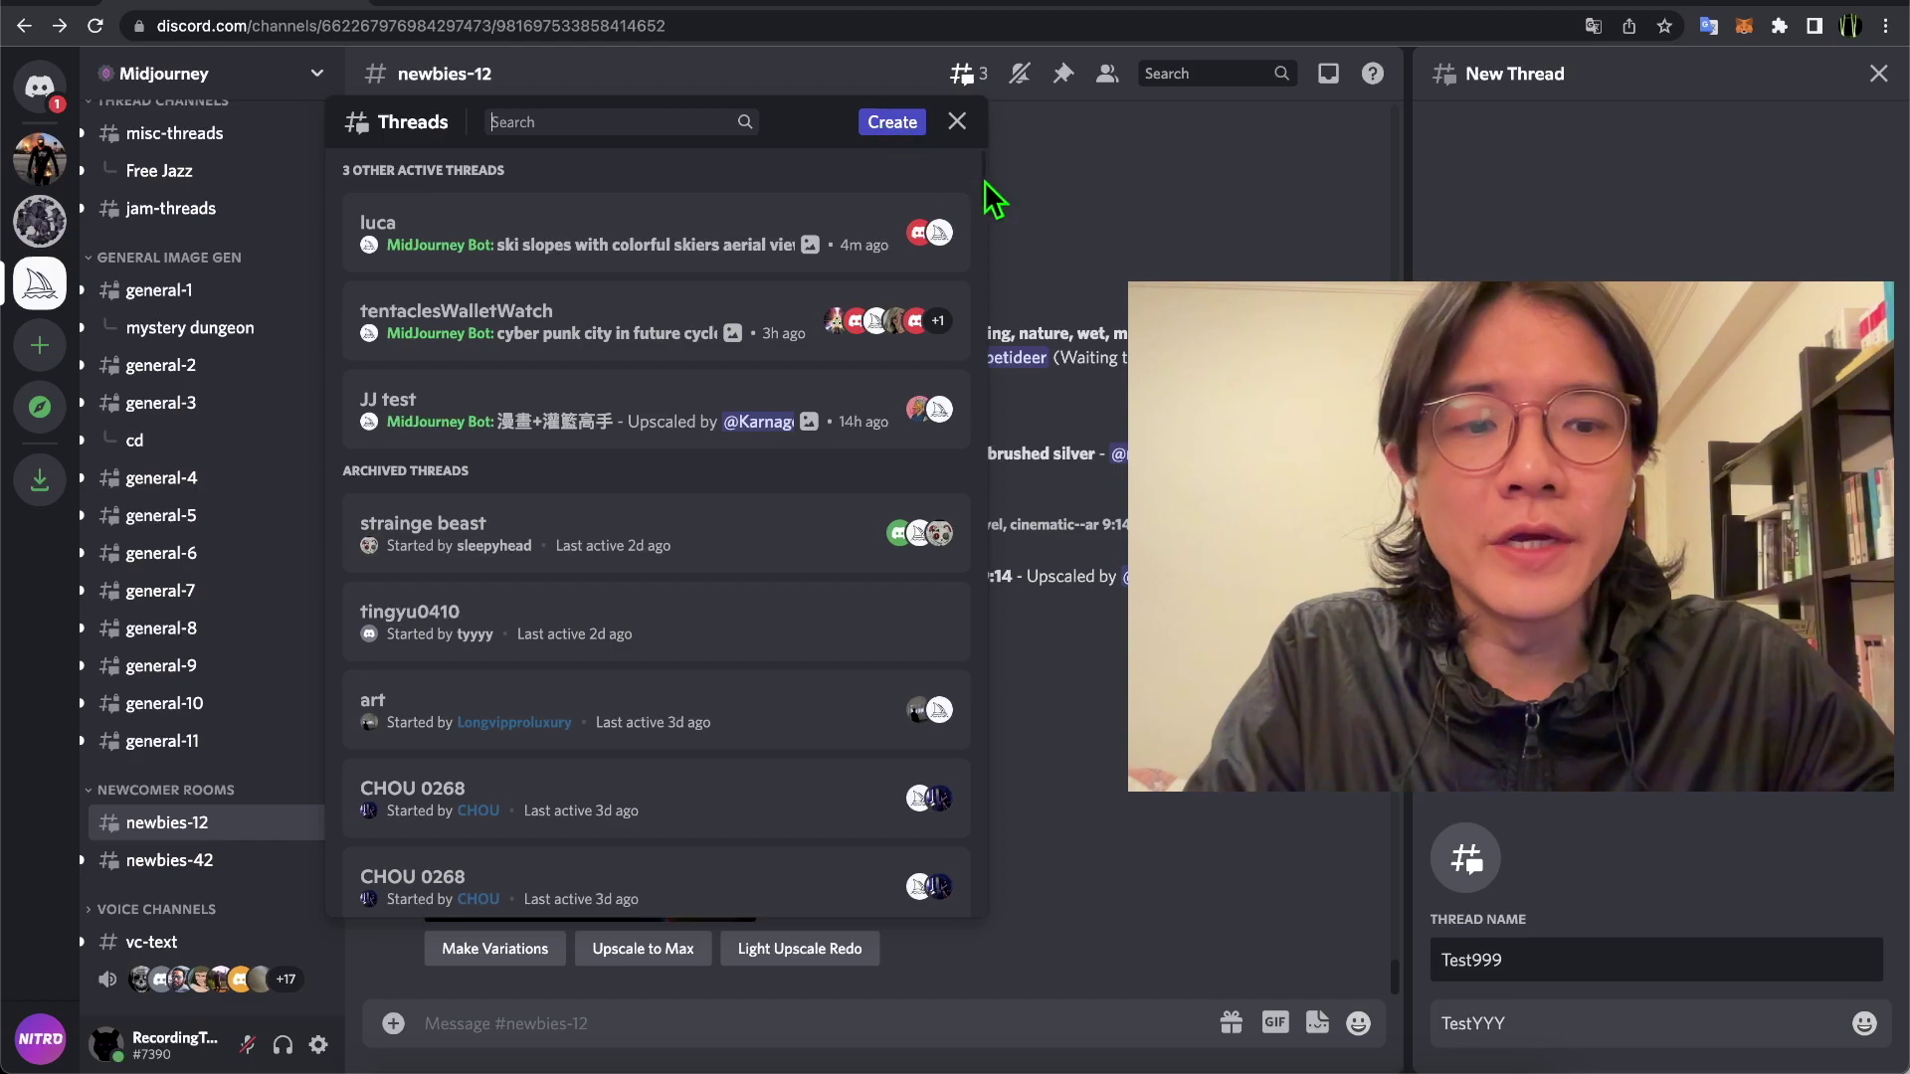
{"action": "left_click", "coordinate": [1522, 960]}
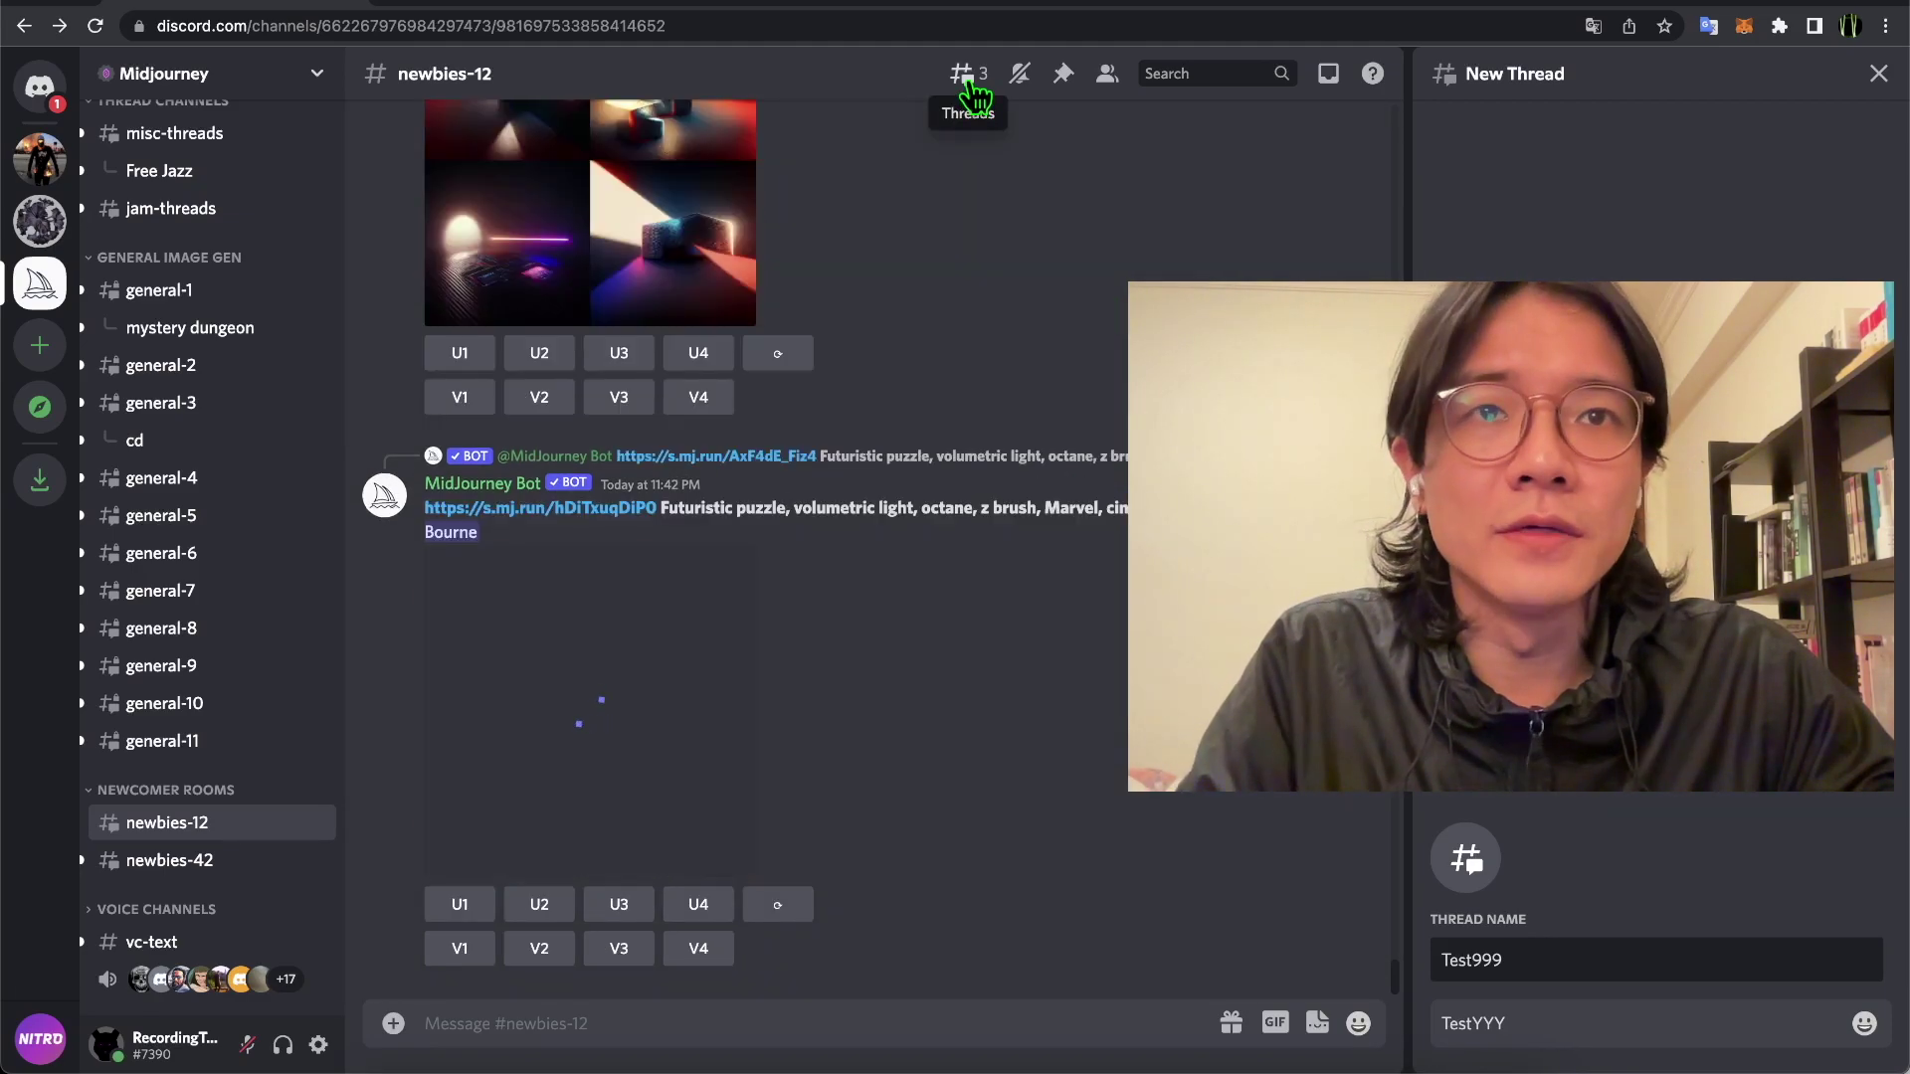
- Go through the newbies-12 thread list and open the archived thread named city
{"action": "left_click", "coordinate": [965, 76]}
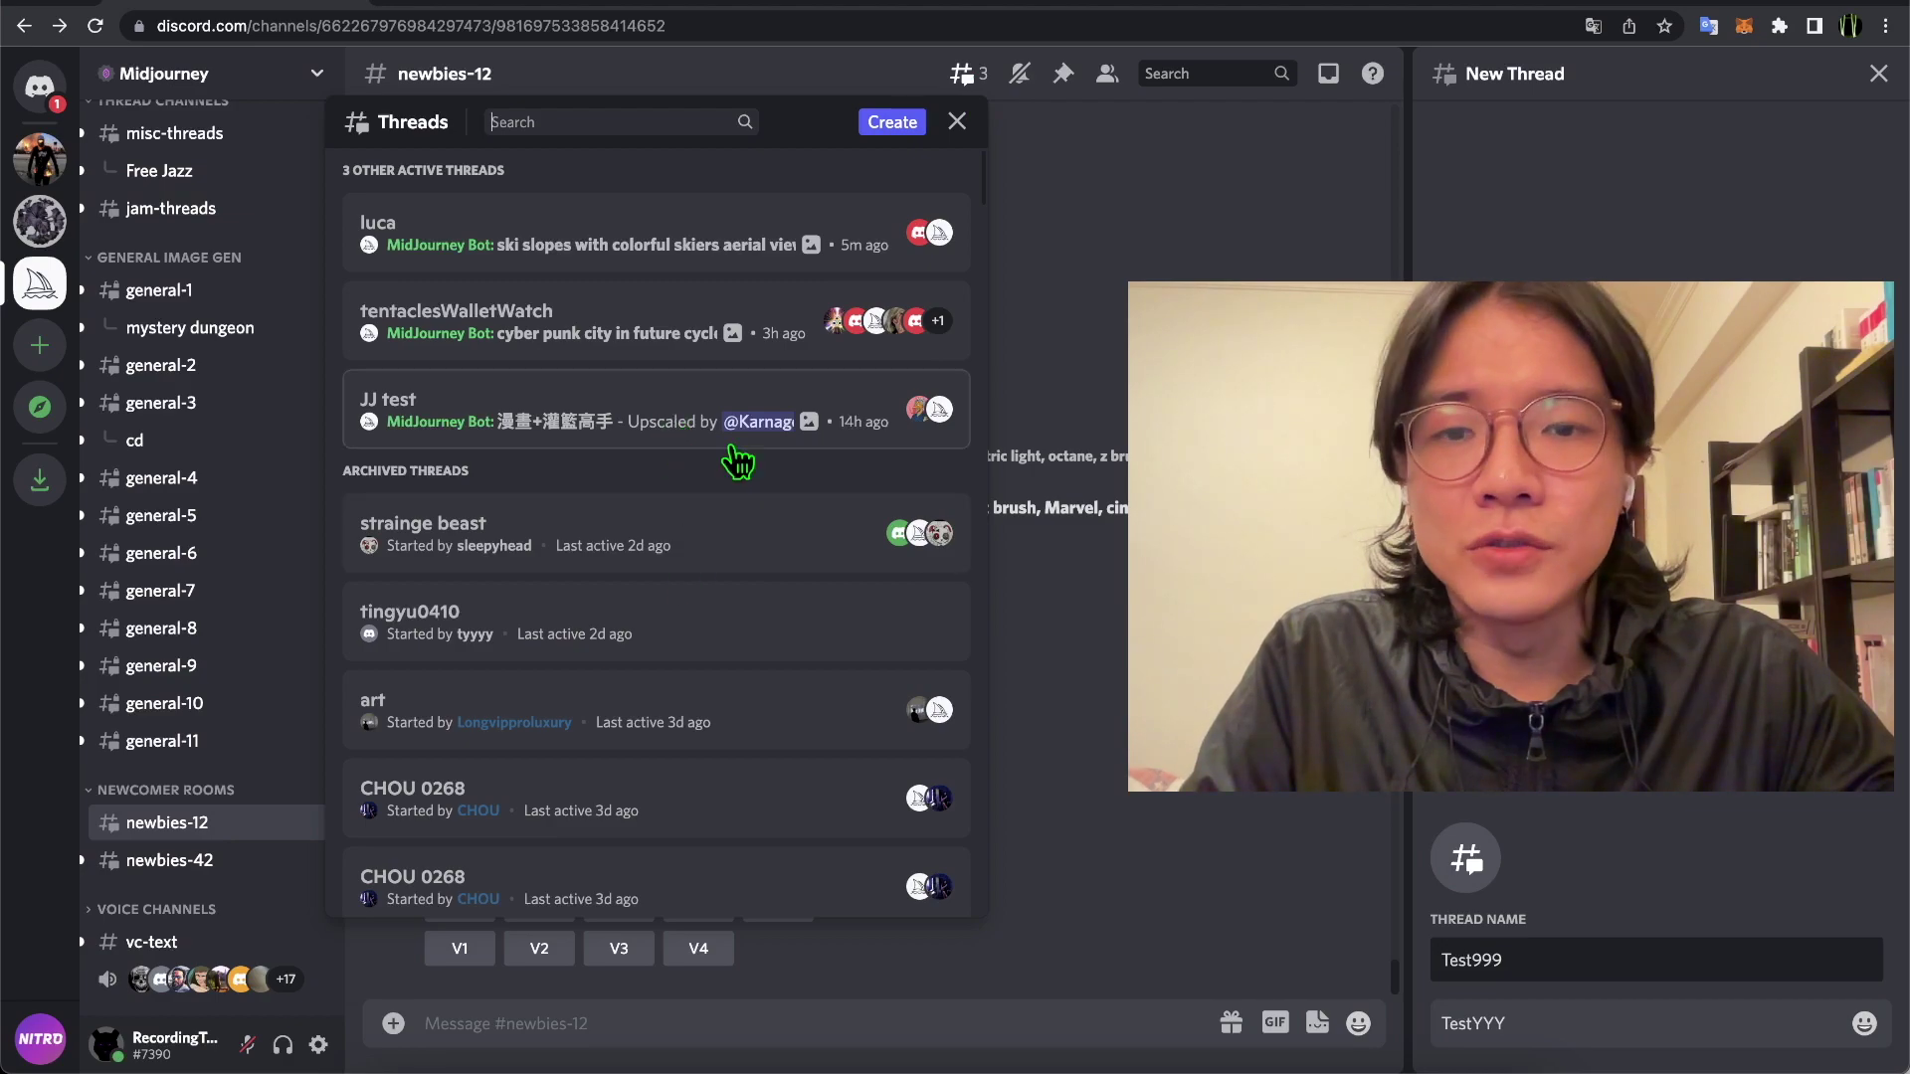
{"action": "scroll", "coordinate": [795, 418], "scroll_direction": "down", "scroll_amount": 2}
{"action": "left_click", "coordinate": [963, 79]}
{"action": "left_click", "coordinate": [963, 89]}
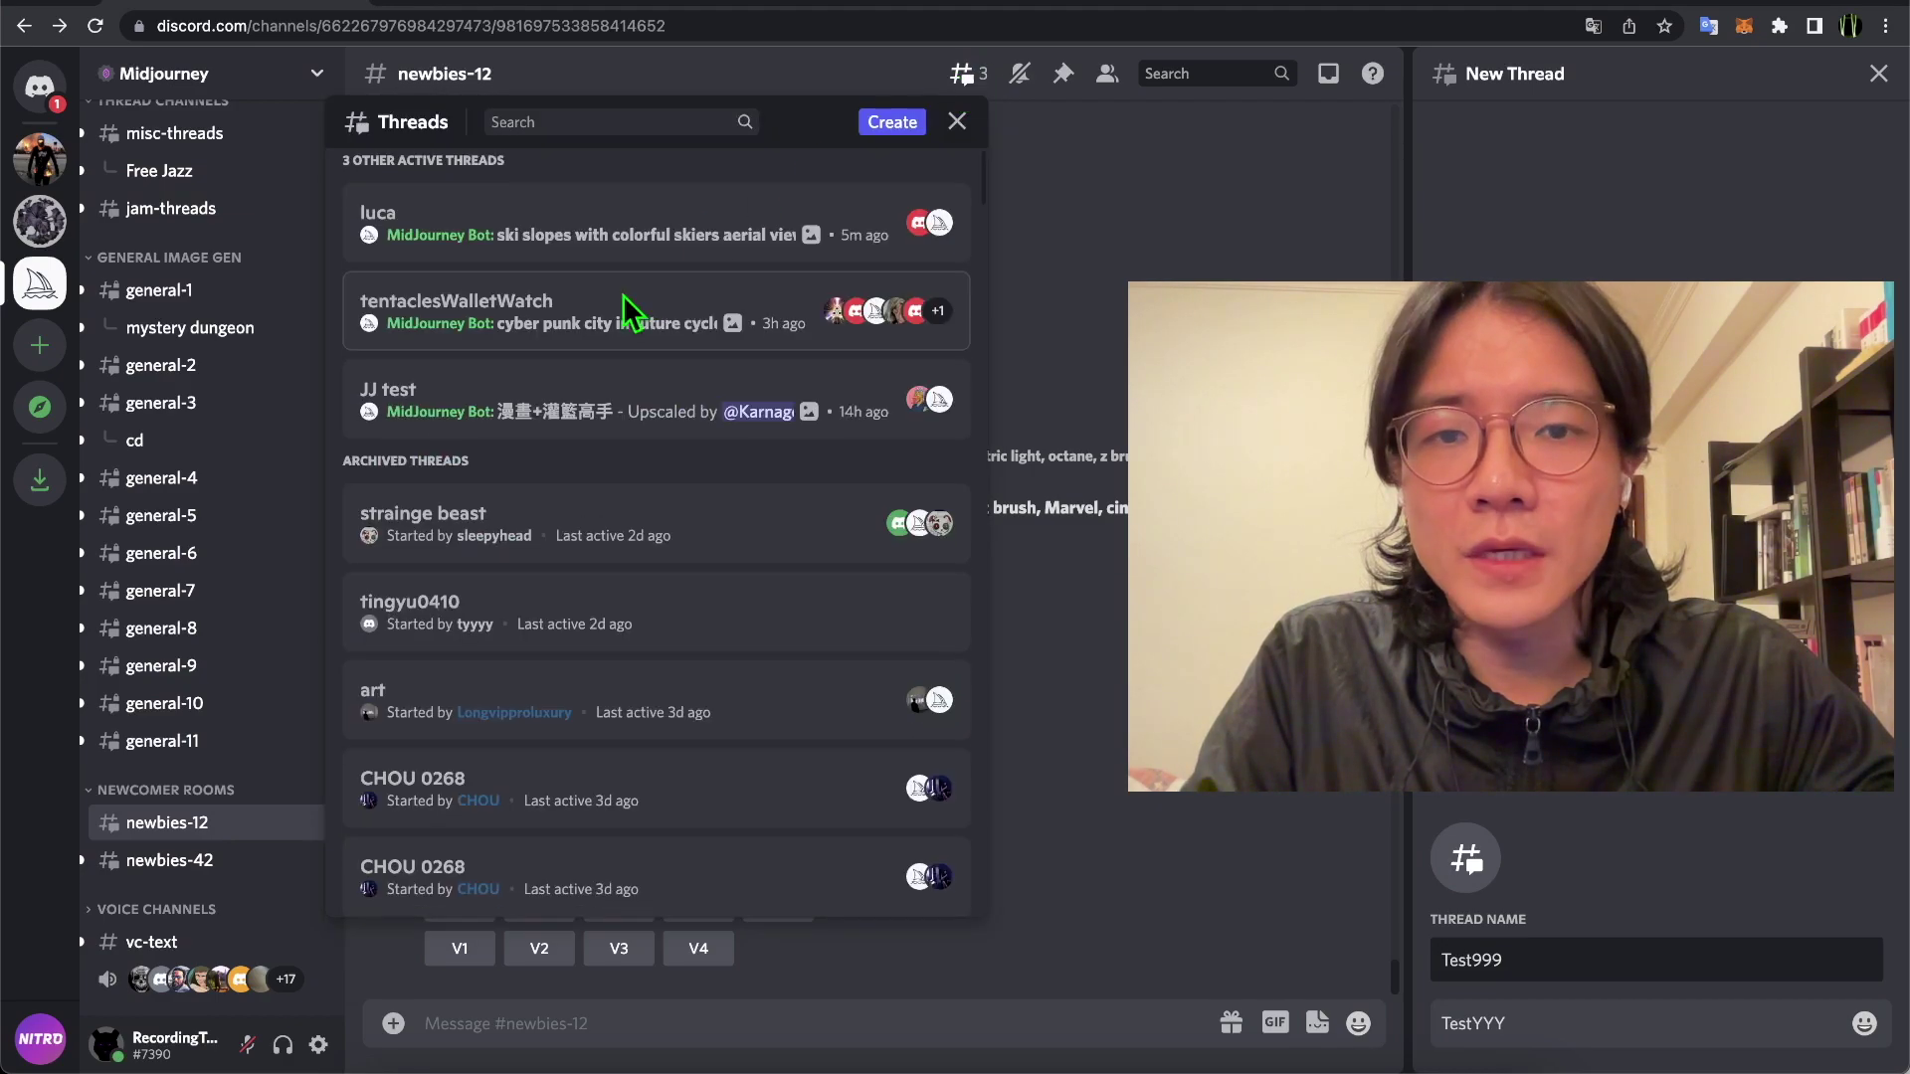
{"action": "scroll", "coordinate": [630, 308], "scroll_direction": "down", "scroll_amount": 15}
{"action": "scroll", "coordinate": [725, 673], "scroll_direction": "down", "scroll_amount": 15}
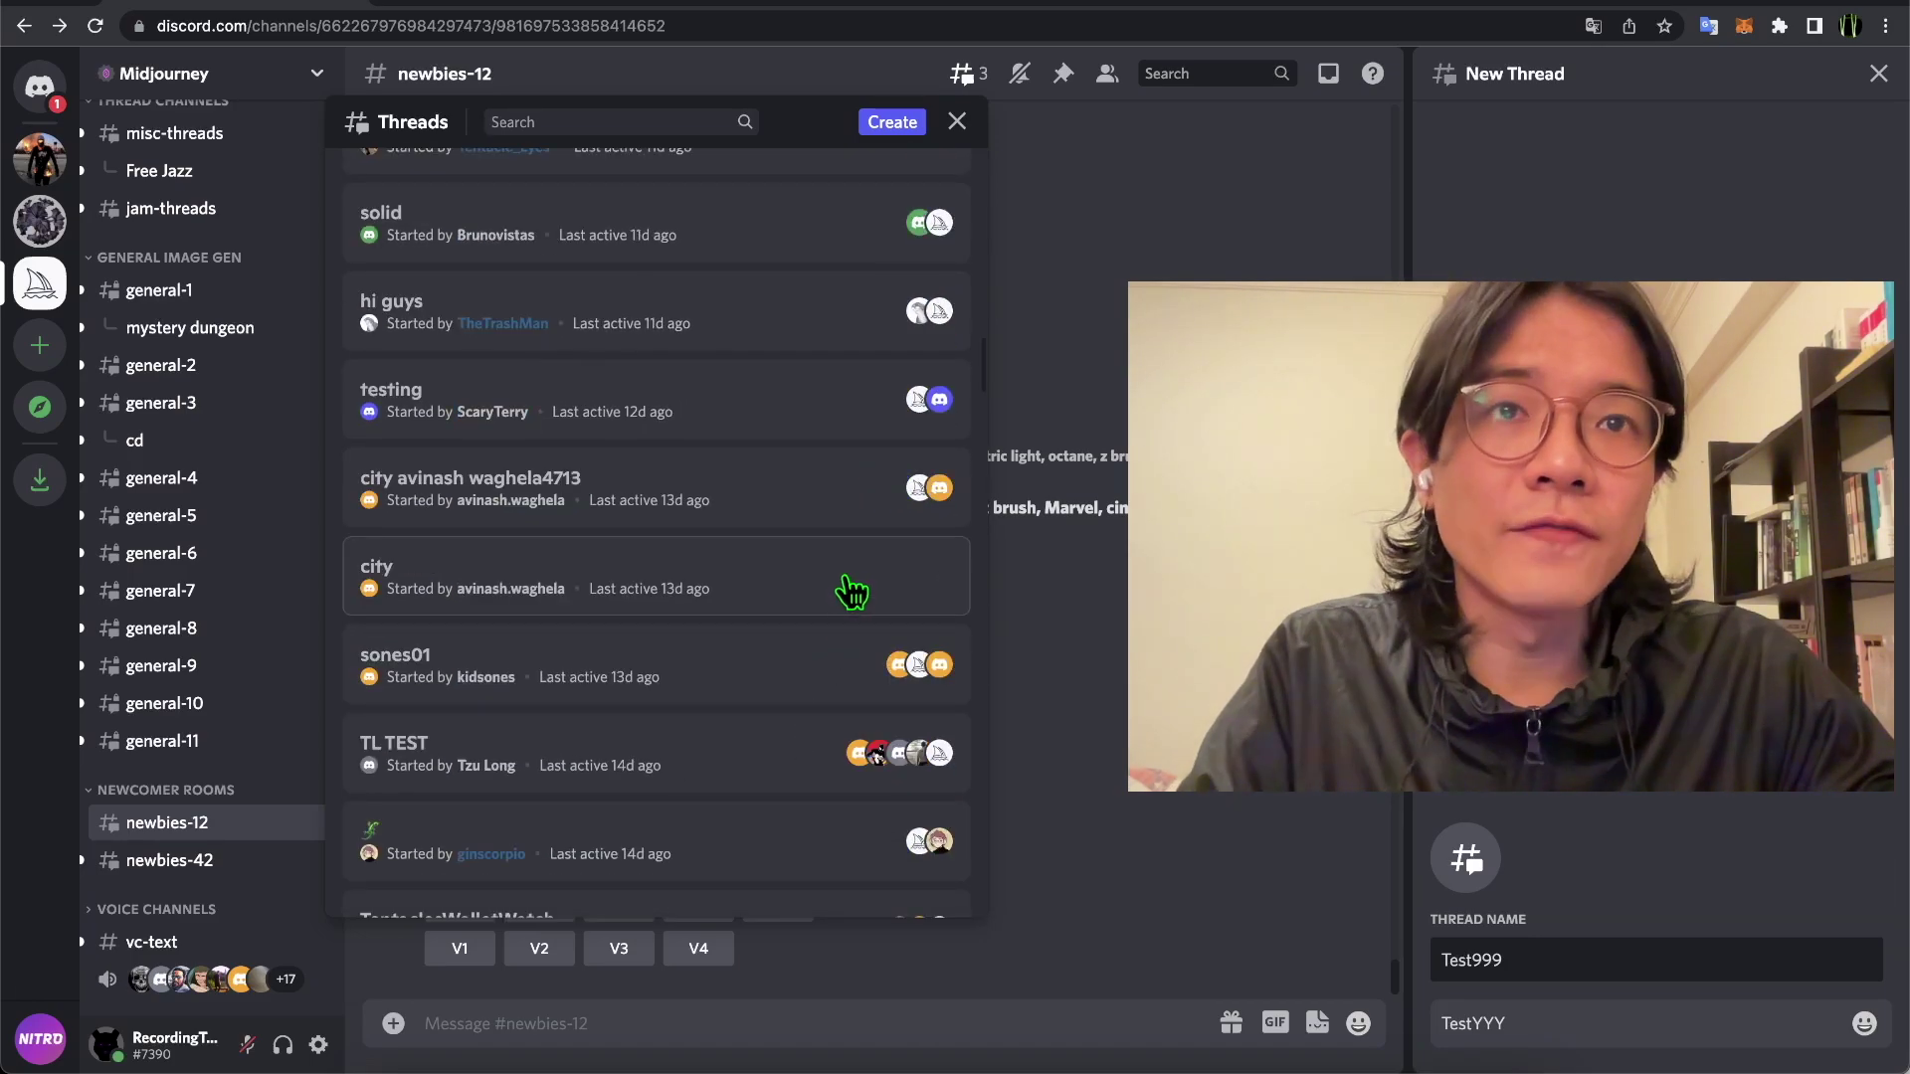
{"action": "left_click", "coordinate": [836, 595]}
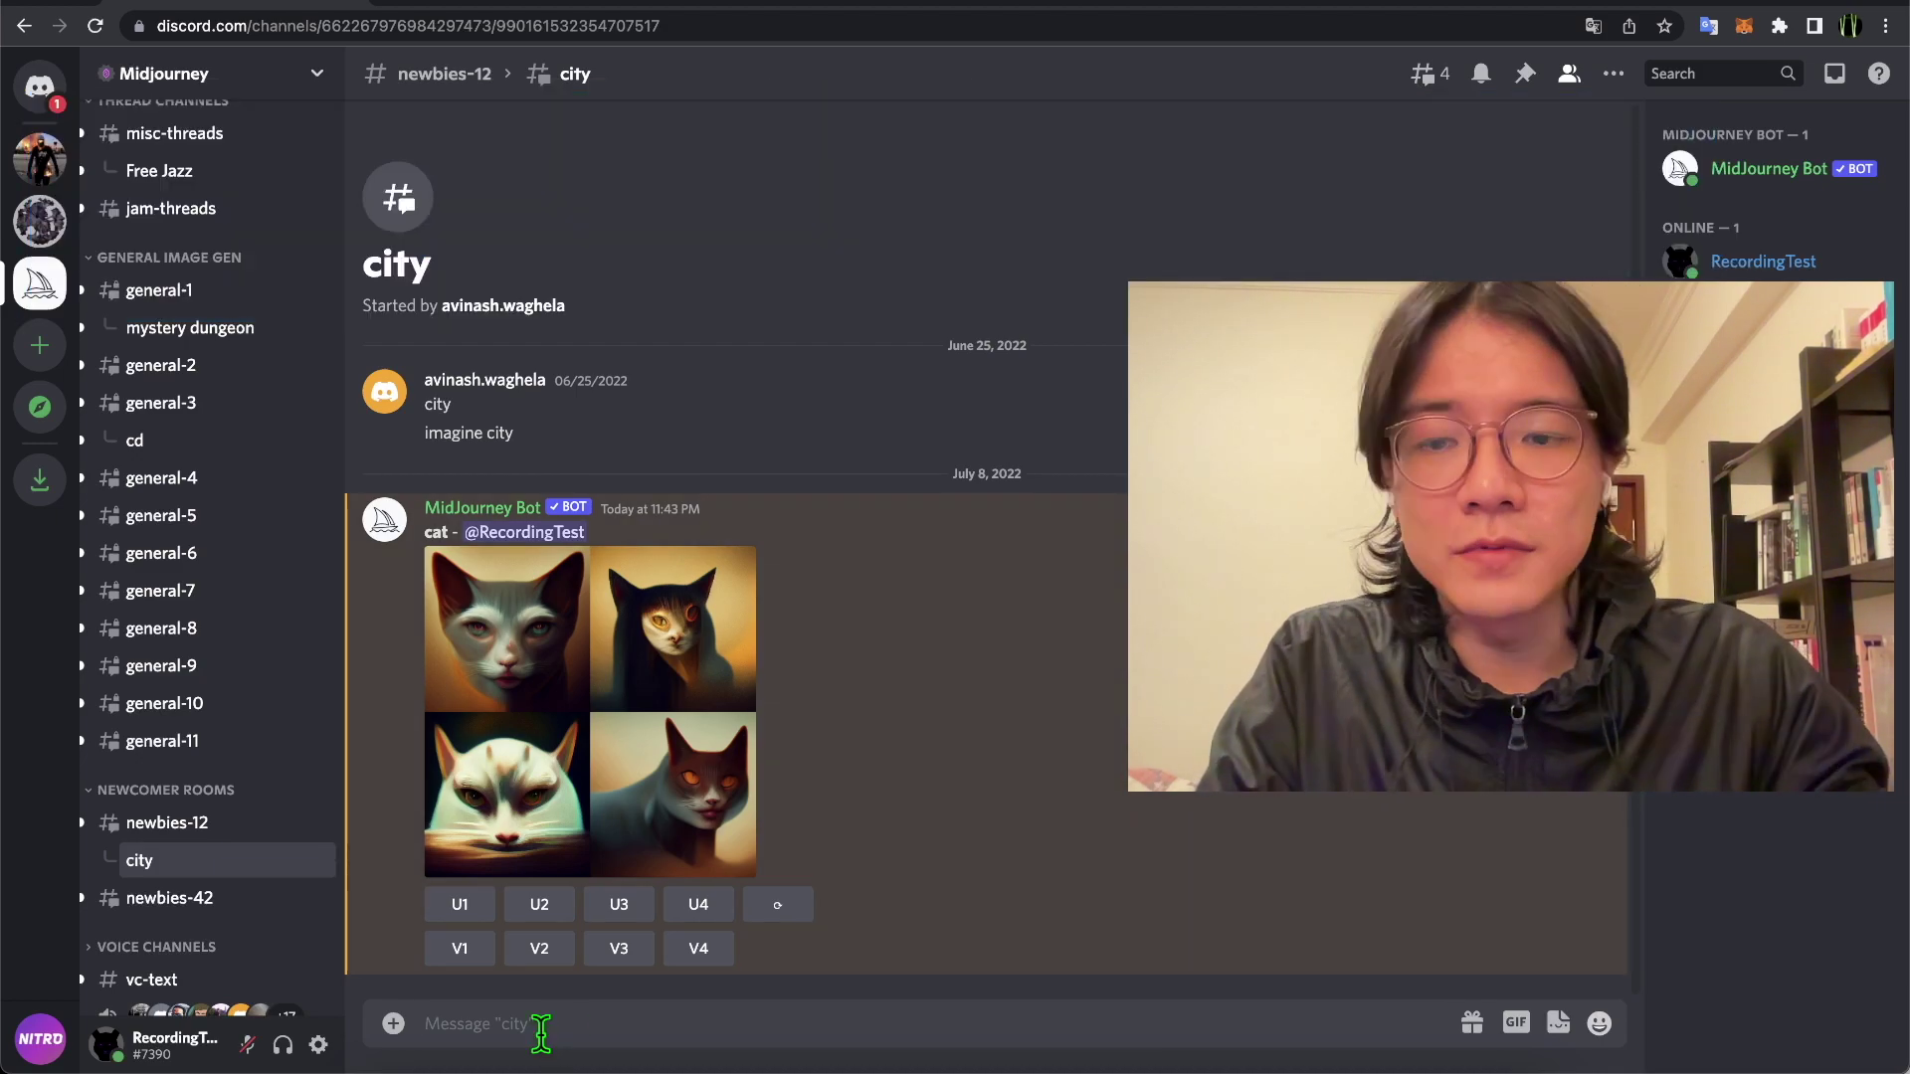
- Generate images with /imagine using the prompt black background white text “NENGHUO” detailed, death metal, evil --ar 16:9
{"action": "type", "text": "/"}
{"action": "key", "text": "BackSpace"}
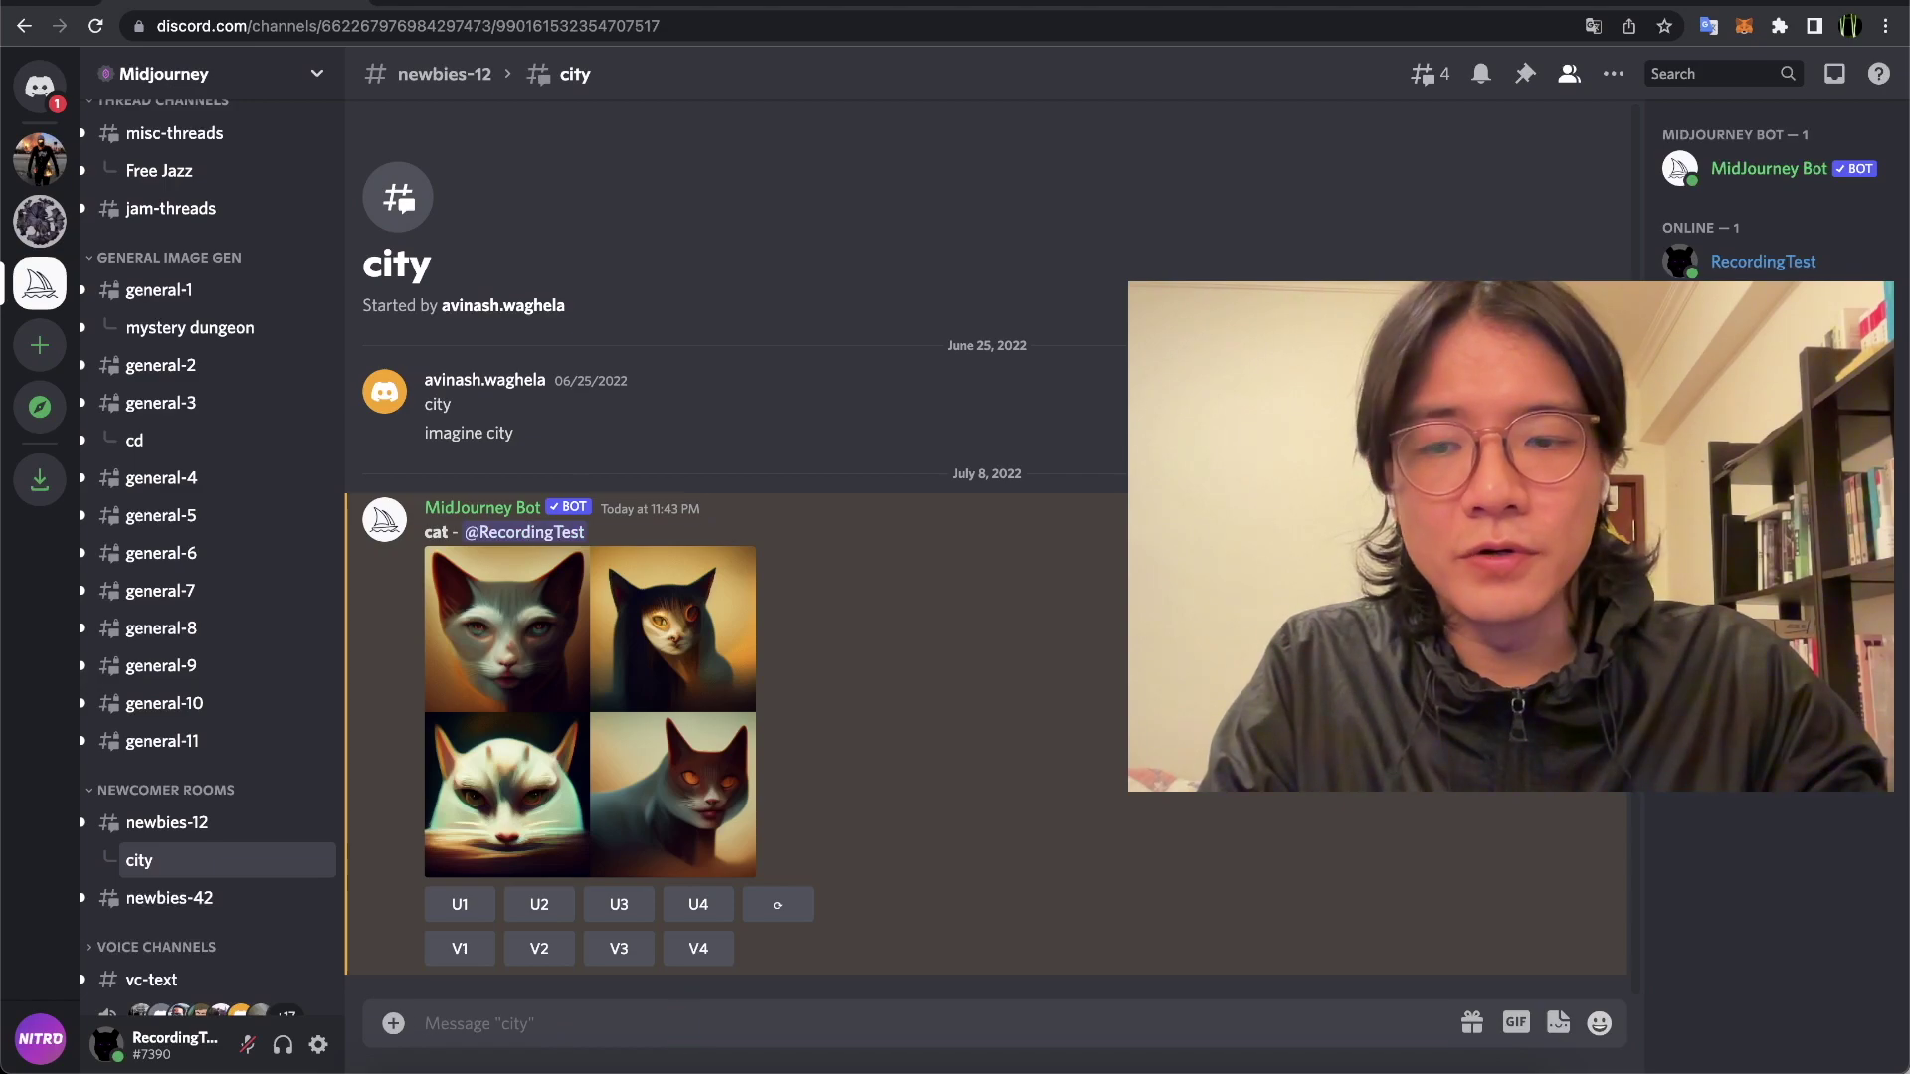
{"action": "type", "text": "/"}
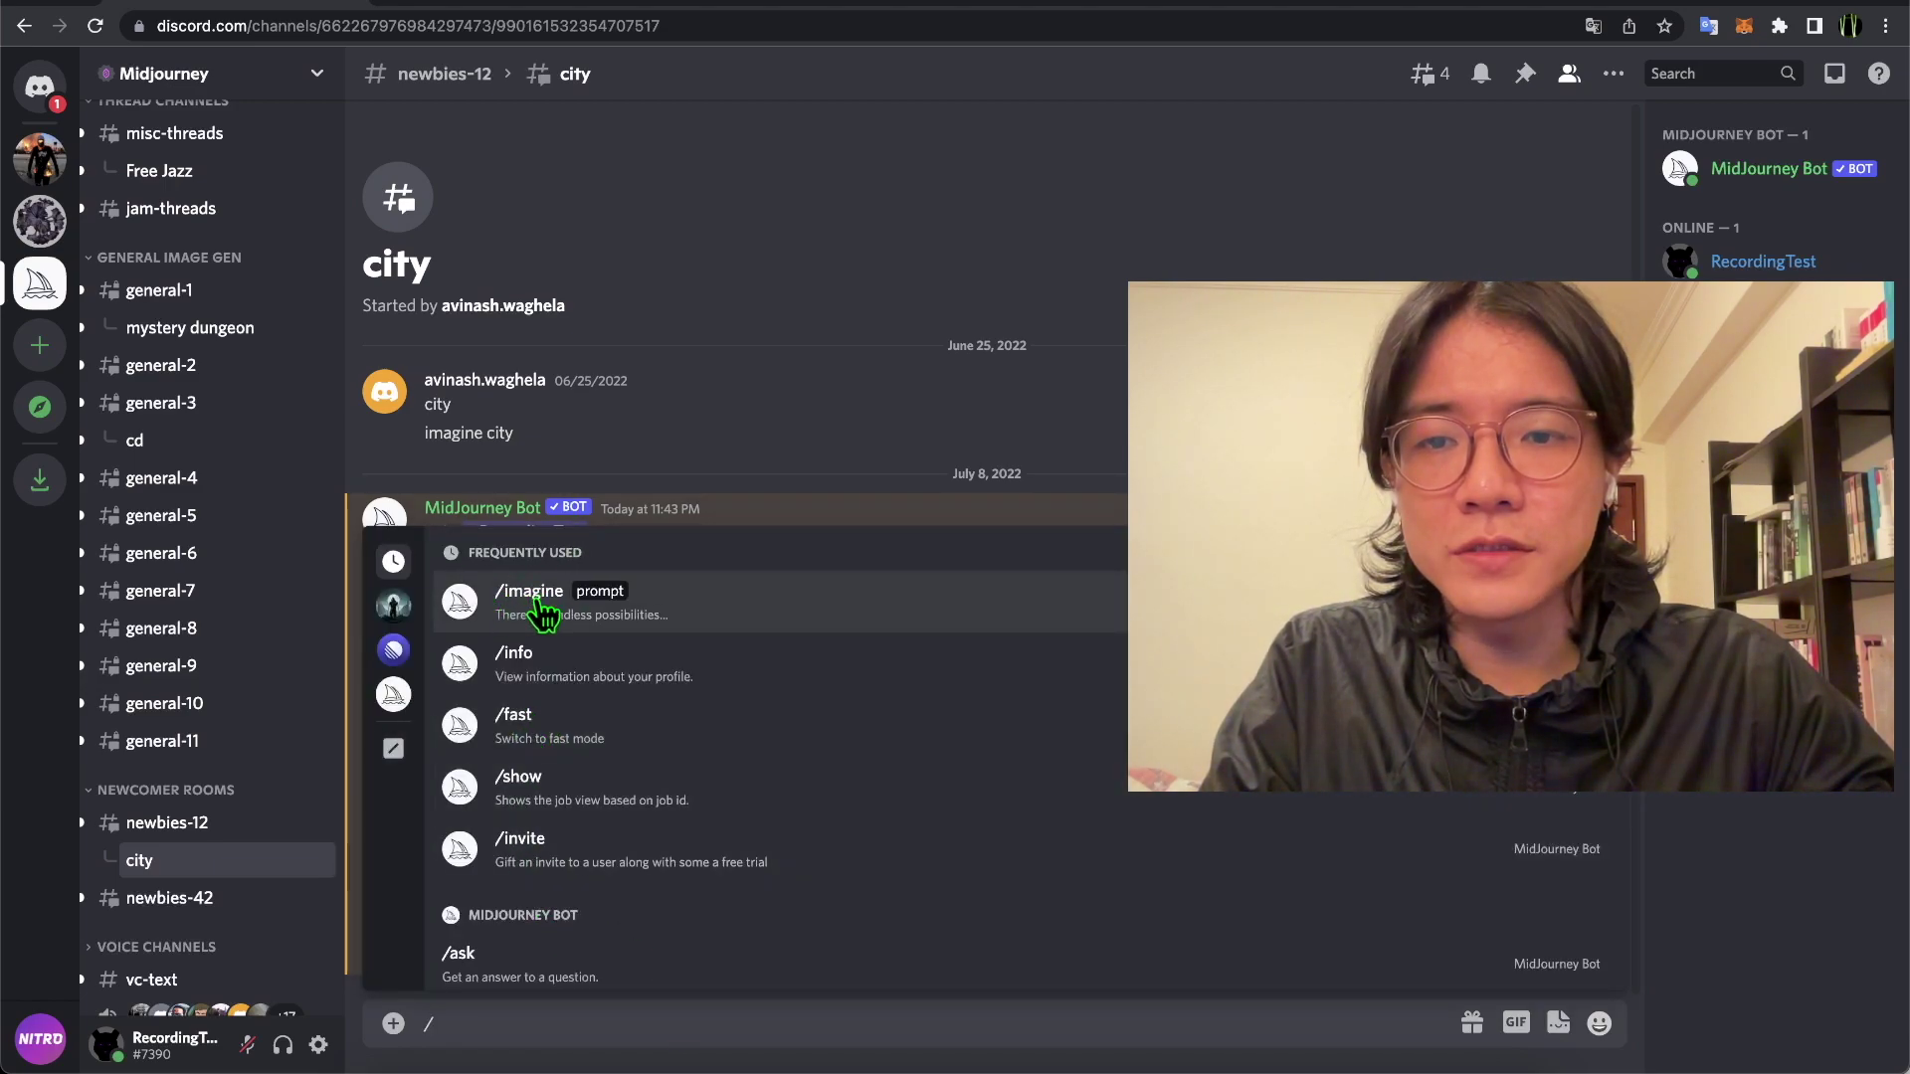
{"action": "left_click", "coordinate": [542, 612]}
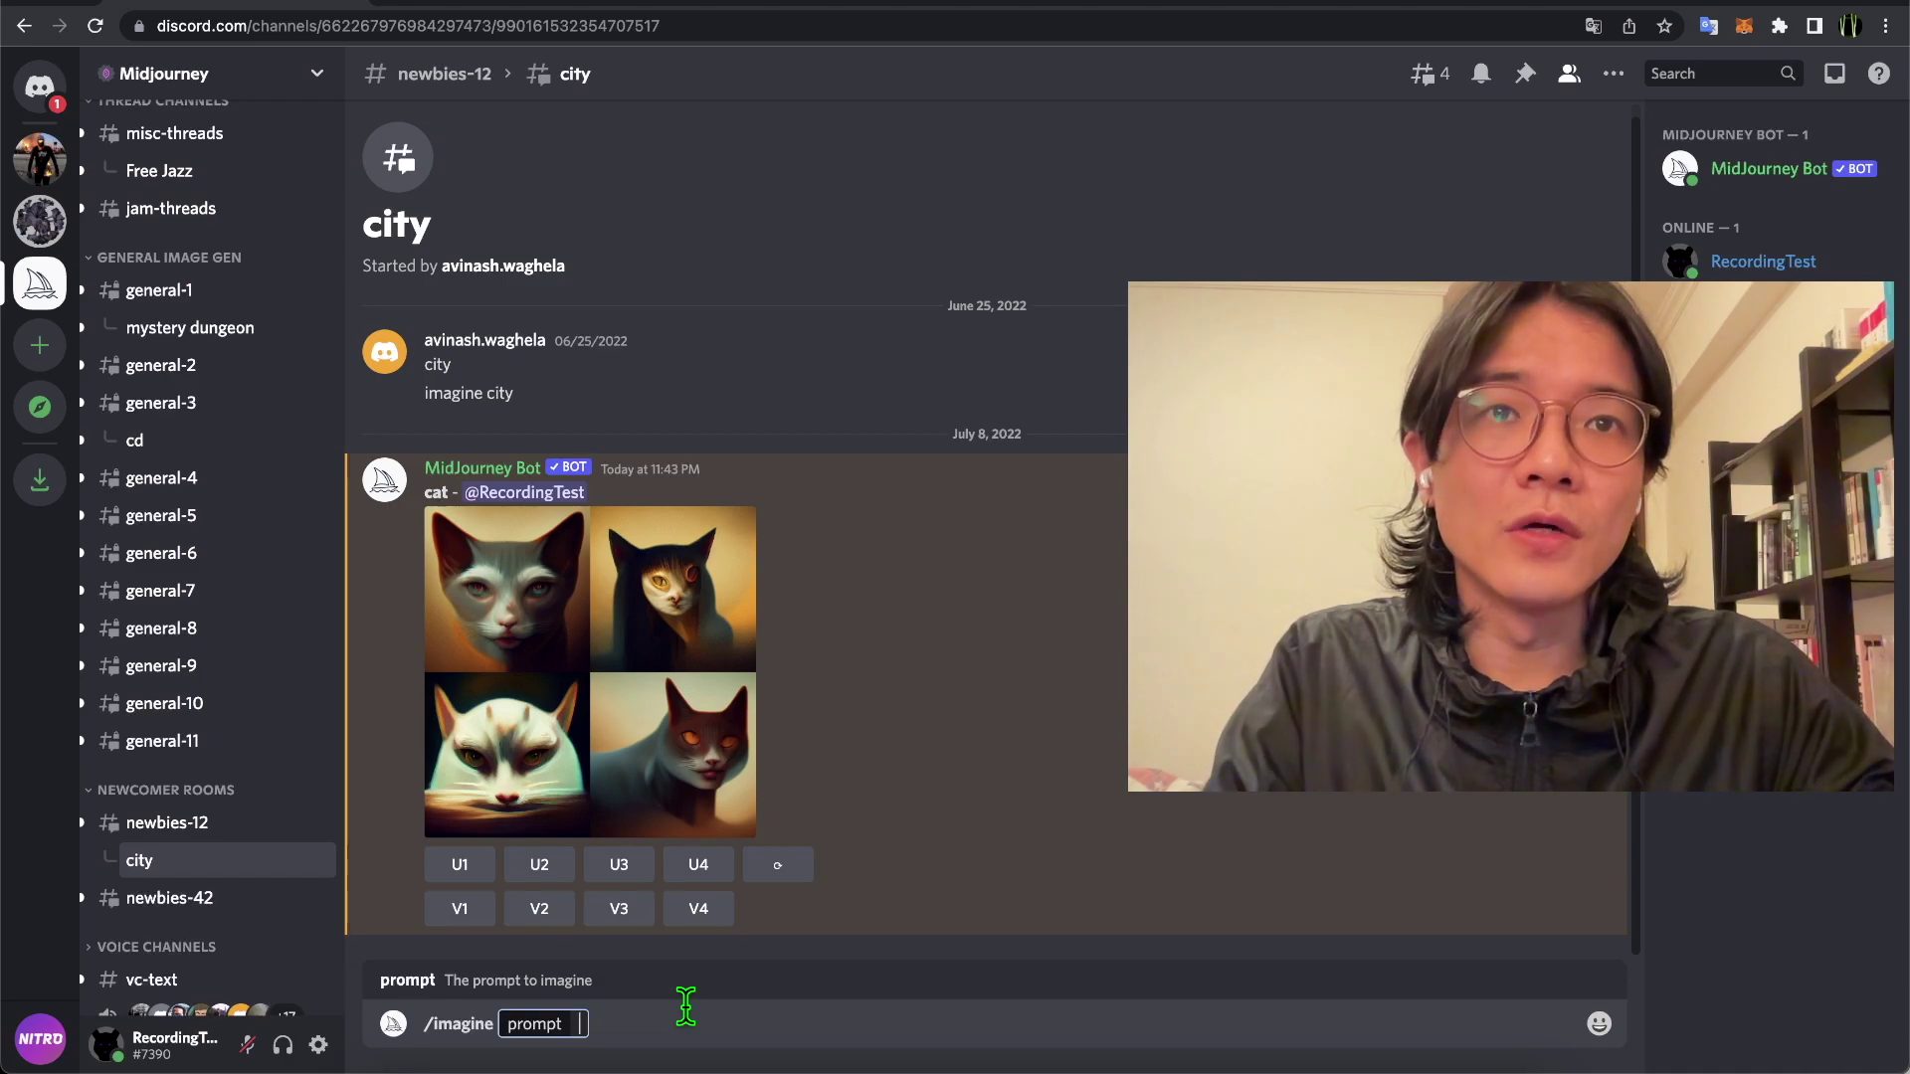
{"action": "type", "text": "black background white text \"NENGHUO\" detailed, death metal, evil --ar 16:9"}
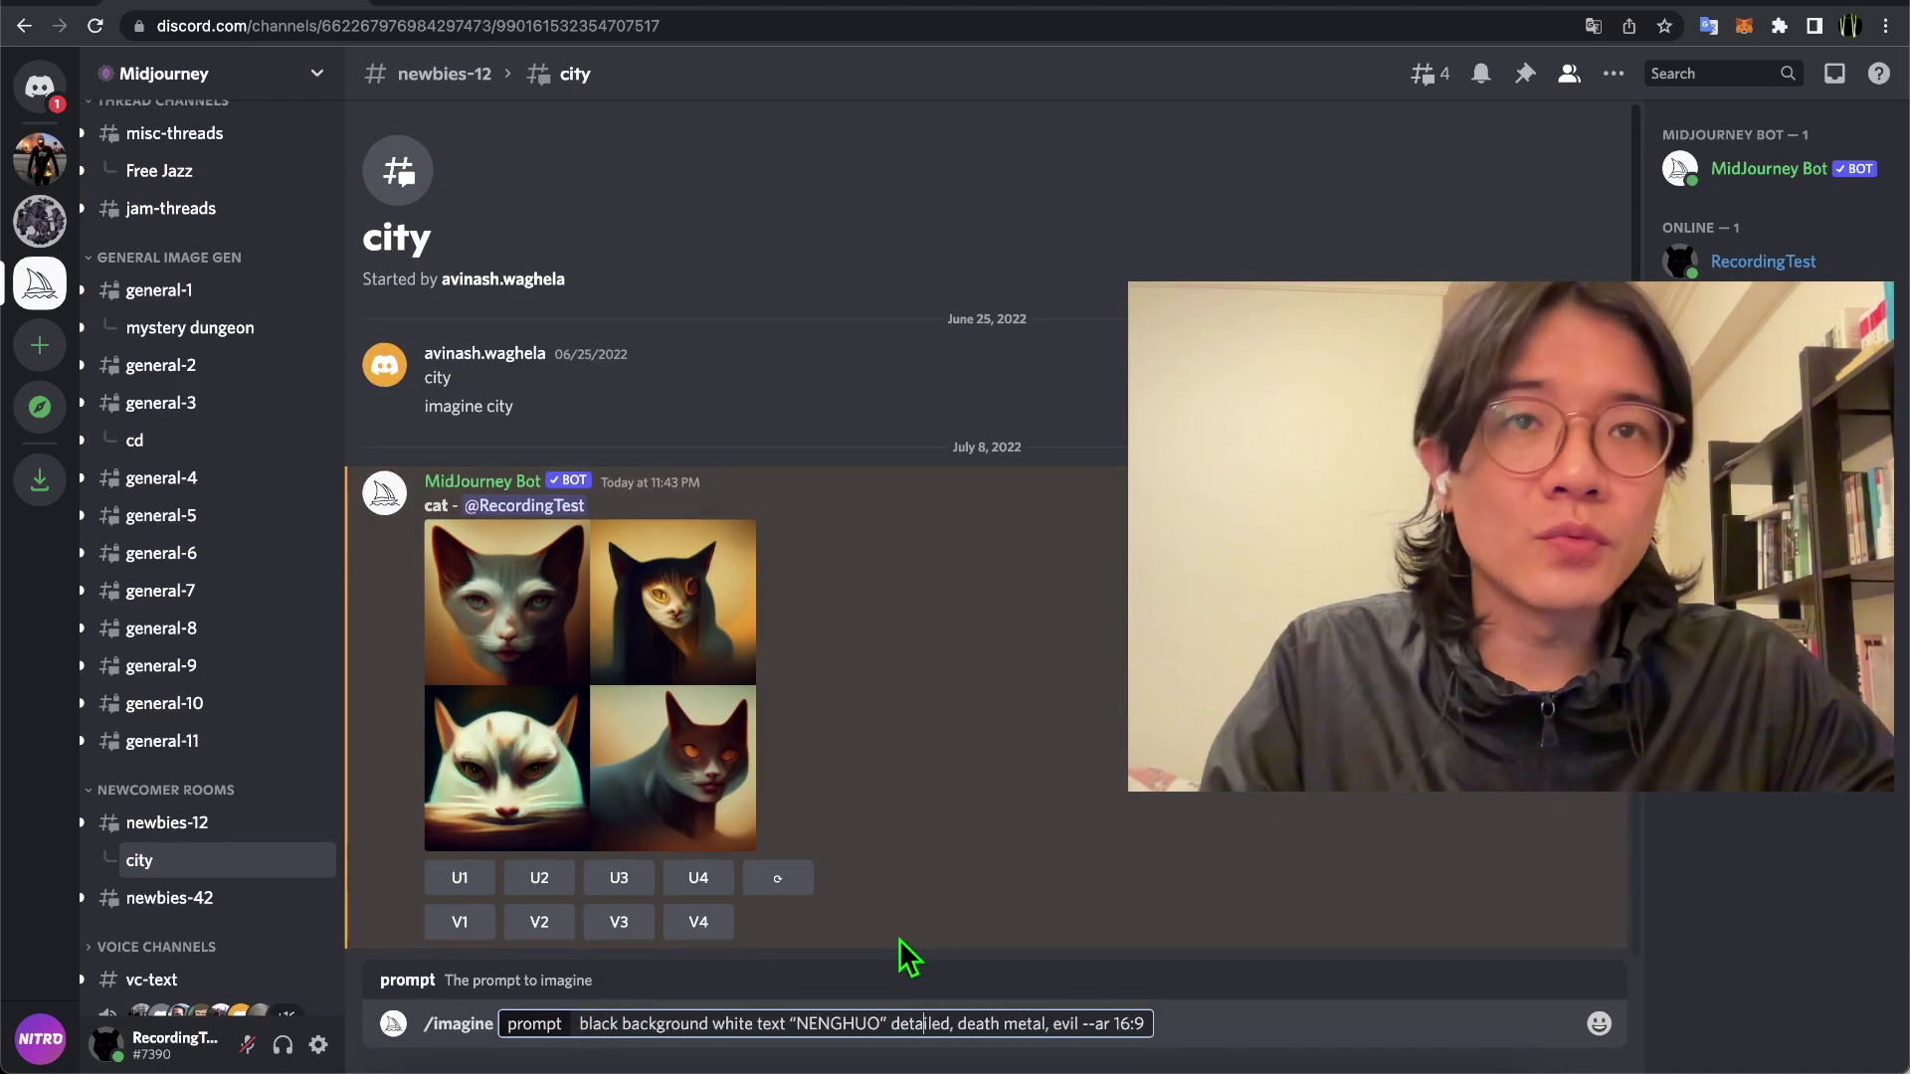
{"action": "left_click_drag", "start_coordinate": [578, 1023], "coordinate": [1100, 1023]}
{"action": "left_click", "coordinate": [1095, 1024]}
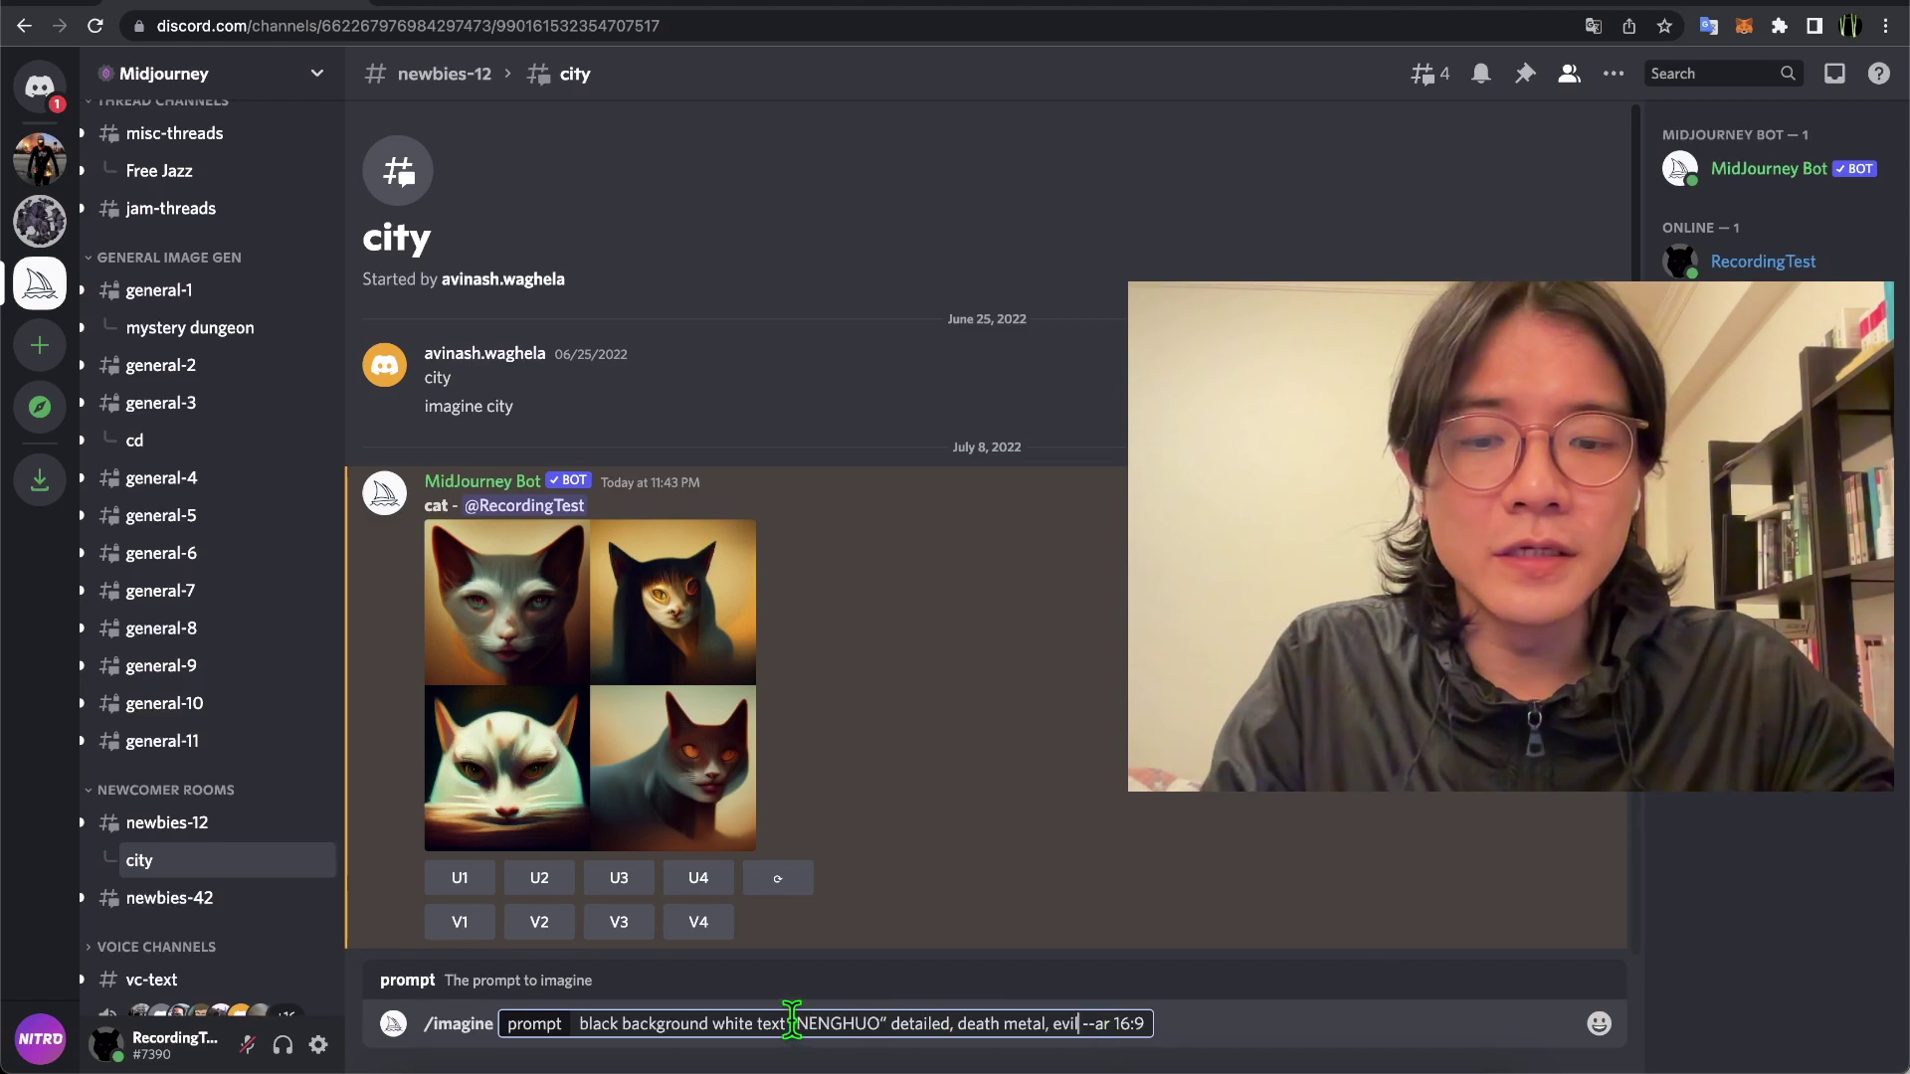
{"action": "left_click_drag", "start_coordinate": [793, 1024], "coordinate": [895, 1023]}
{"action": "left_click", "coordinate": [956, 1024]}
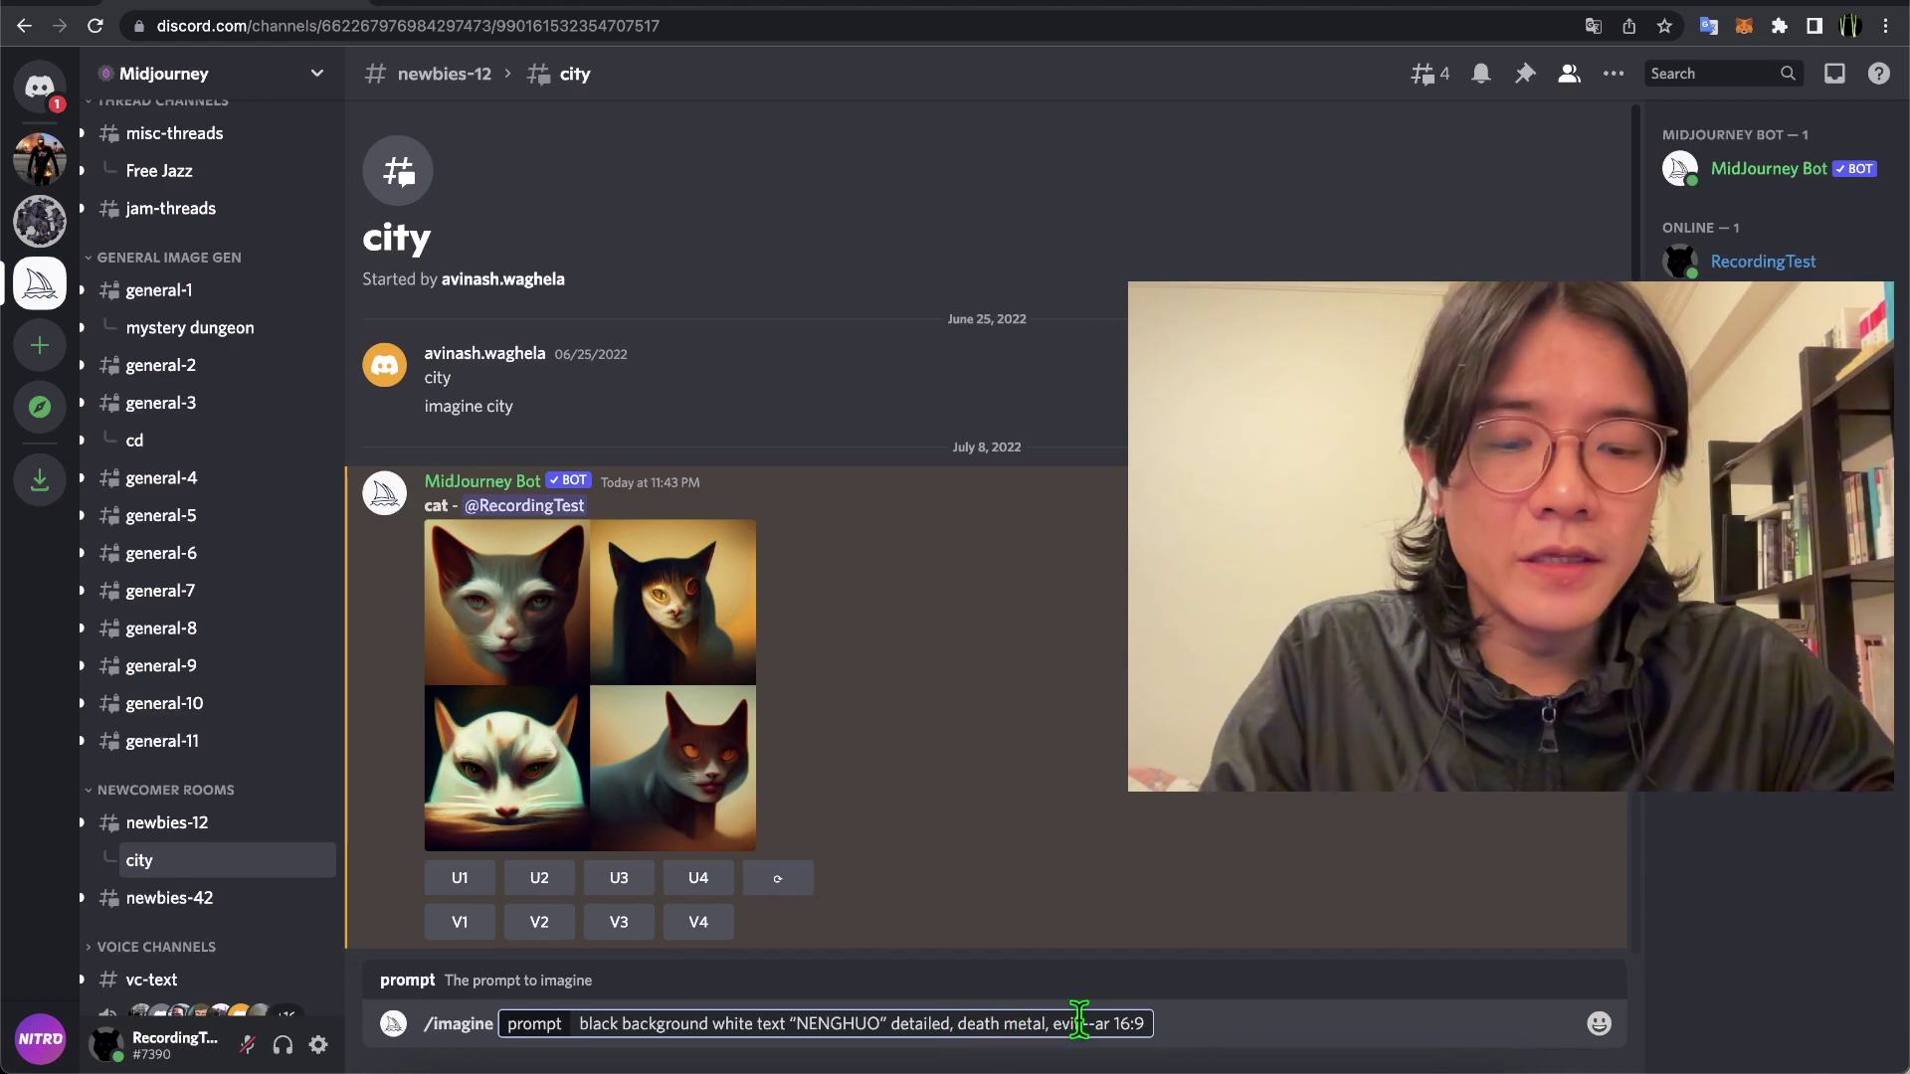
{"action": "left_click", "coordinate": [1159, 1023]}
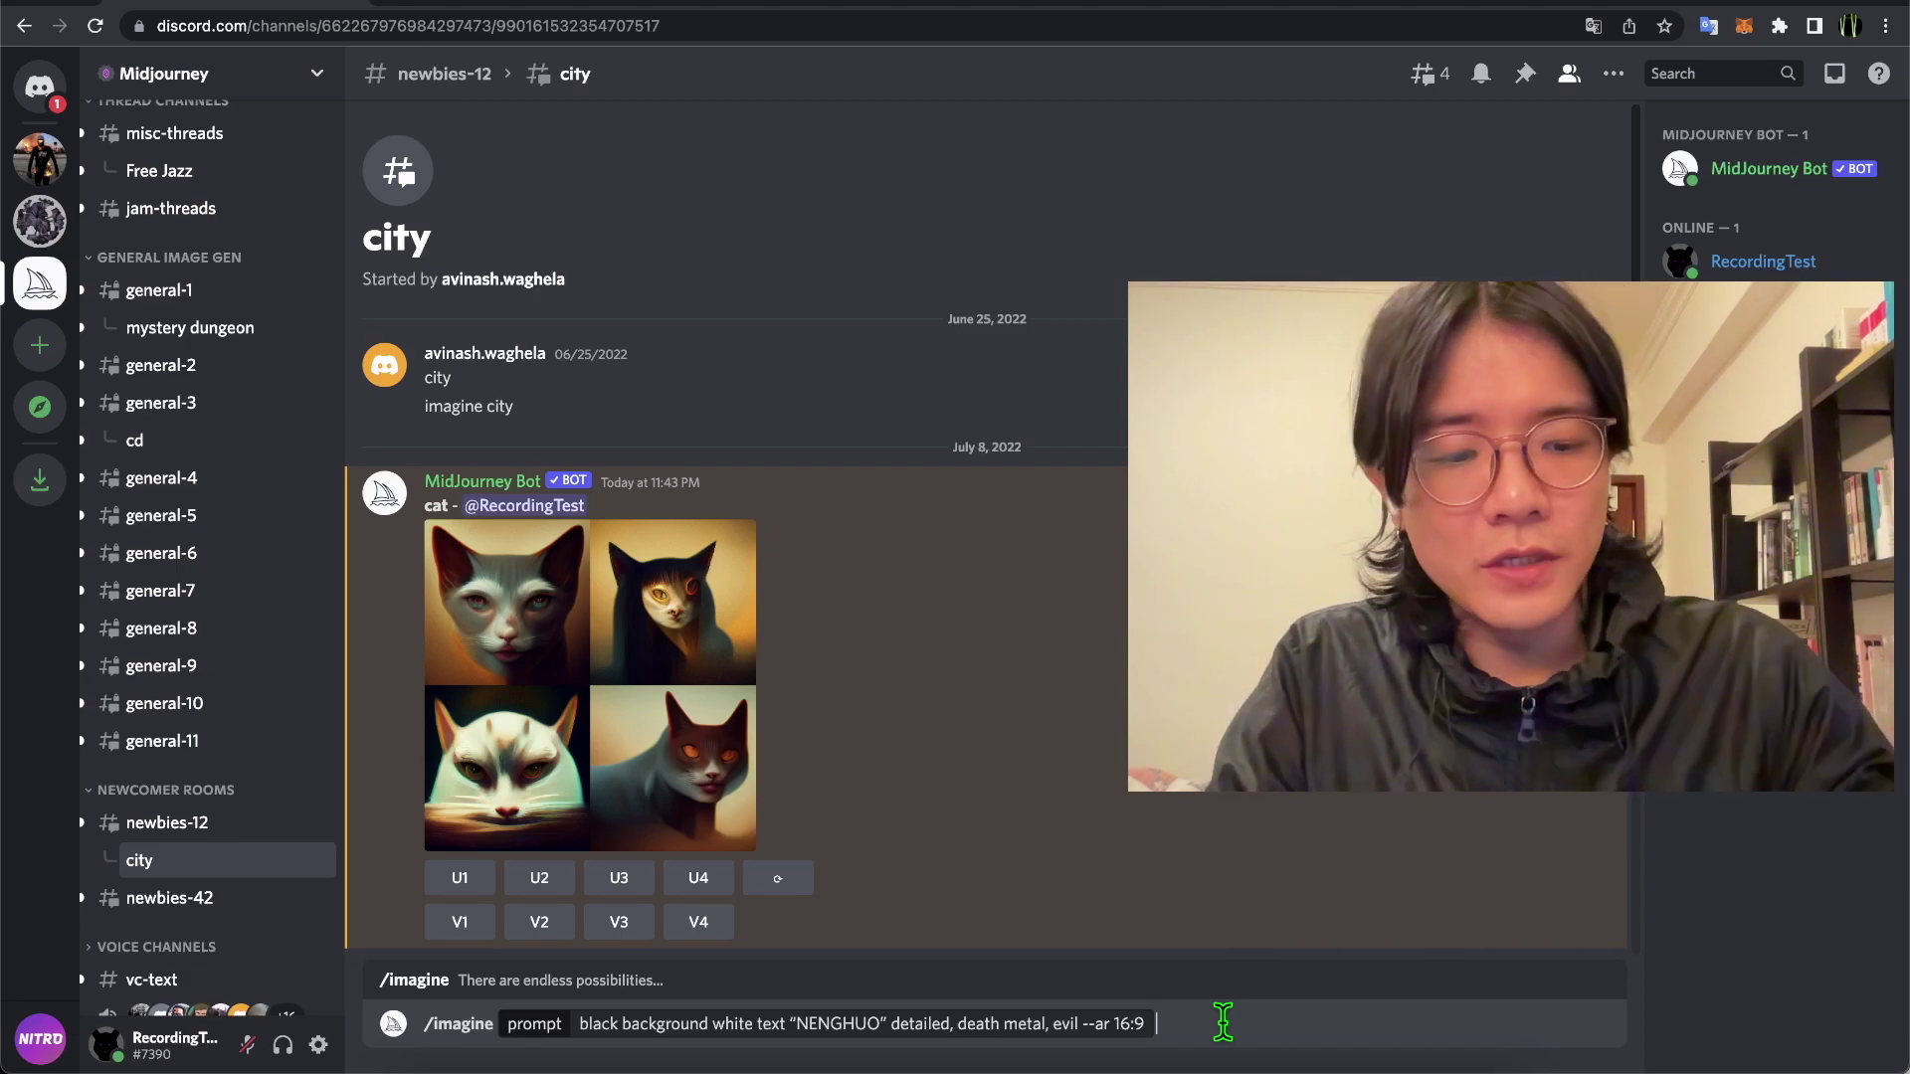
{"action": "key", "text": "Return"}
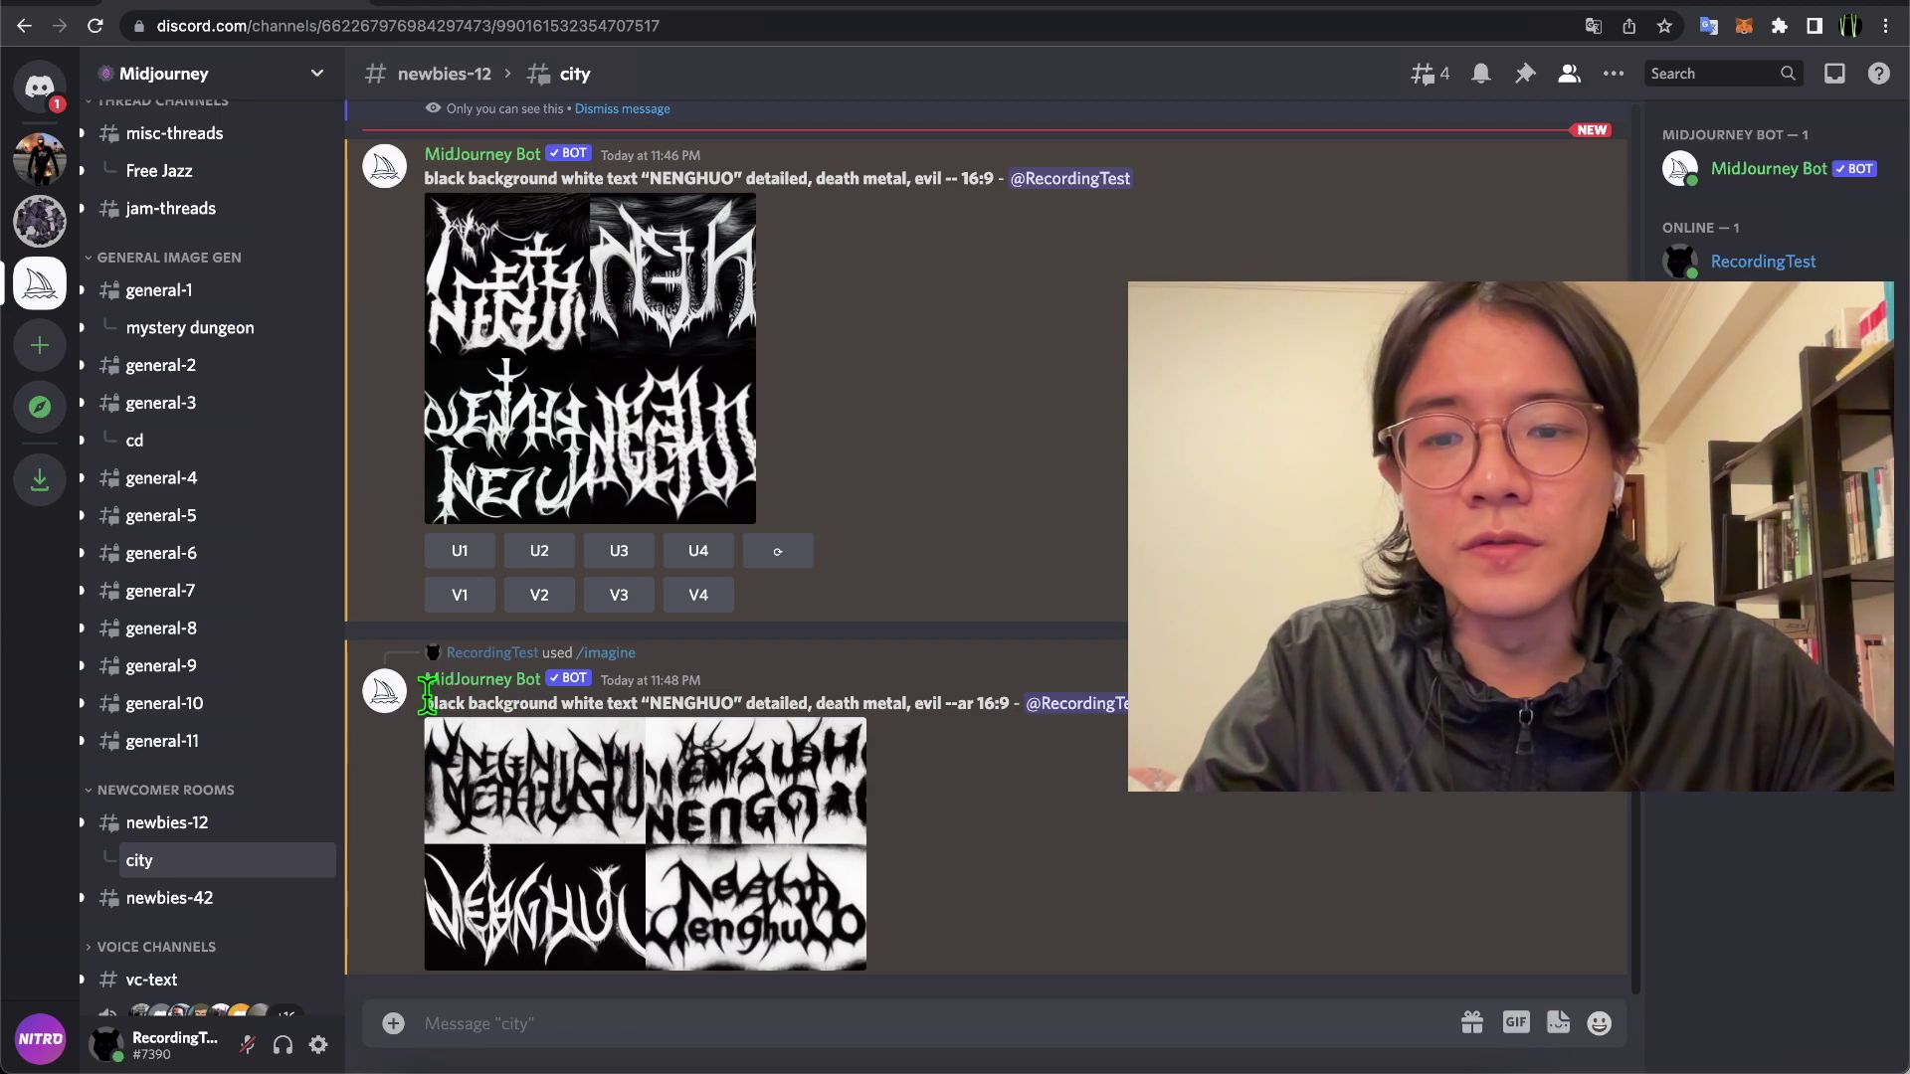
- Compare the black background white text part of the prompt with the generated NENGHUO image grid
{"action": "left_click_drag", "start_coordinate": [426, 703], "coordinate": [637, 704]}
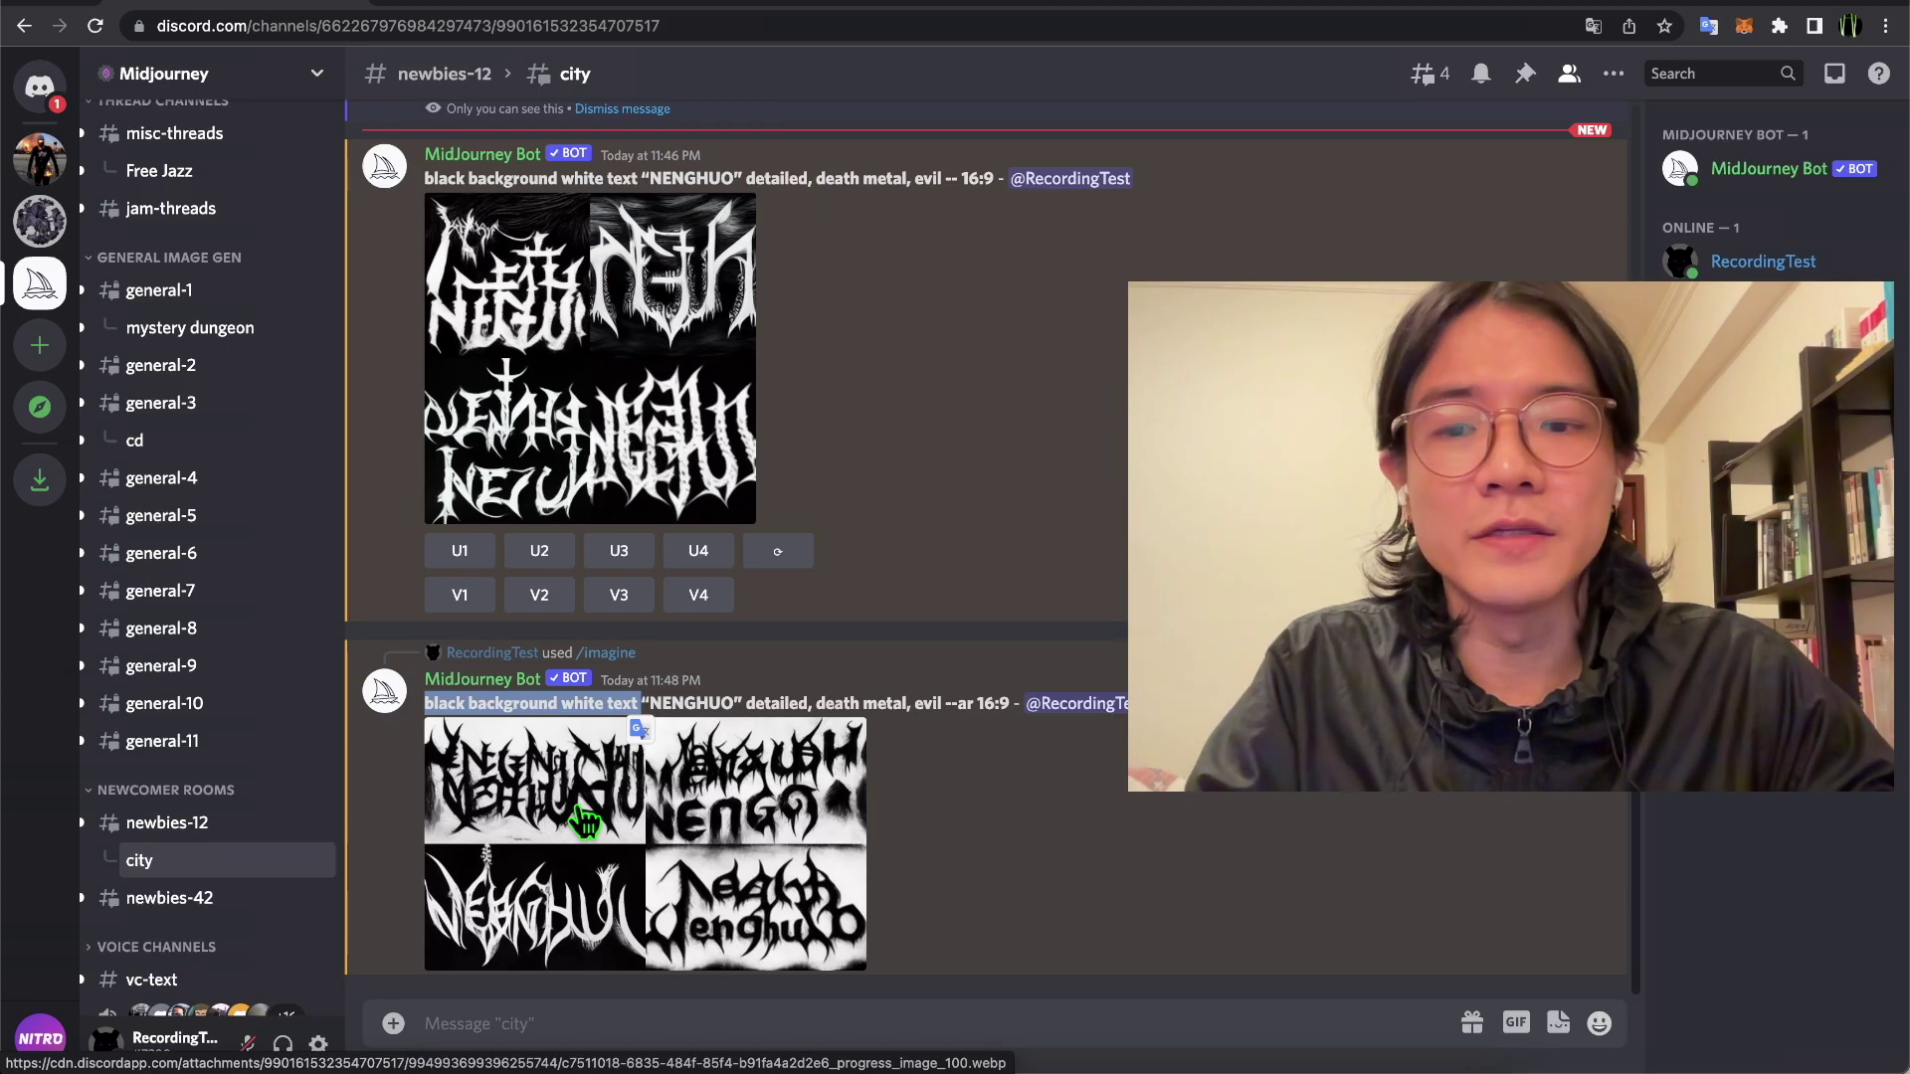
{"action": "left_click", "coordinate": [980, 851]}
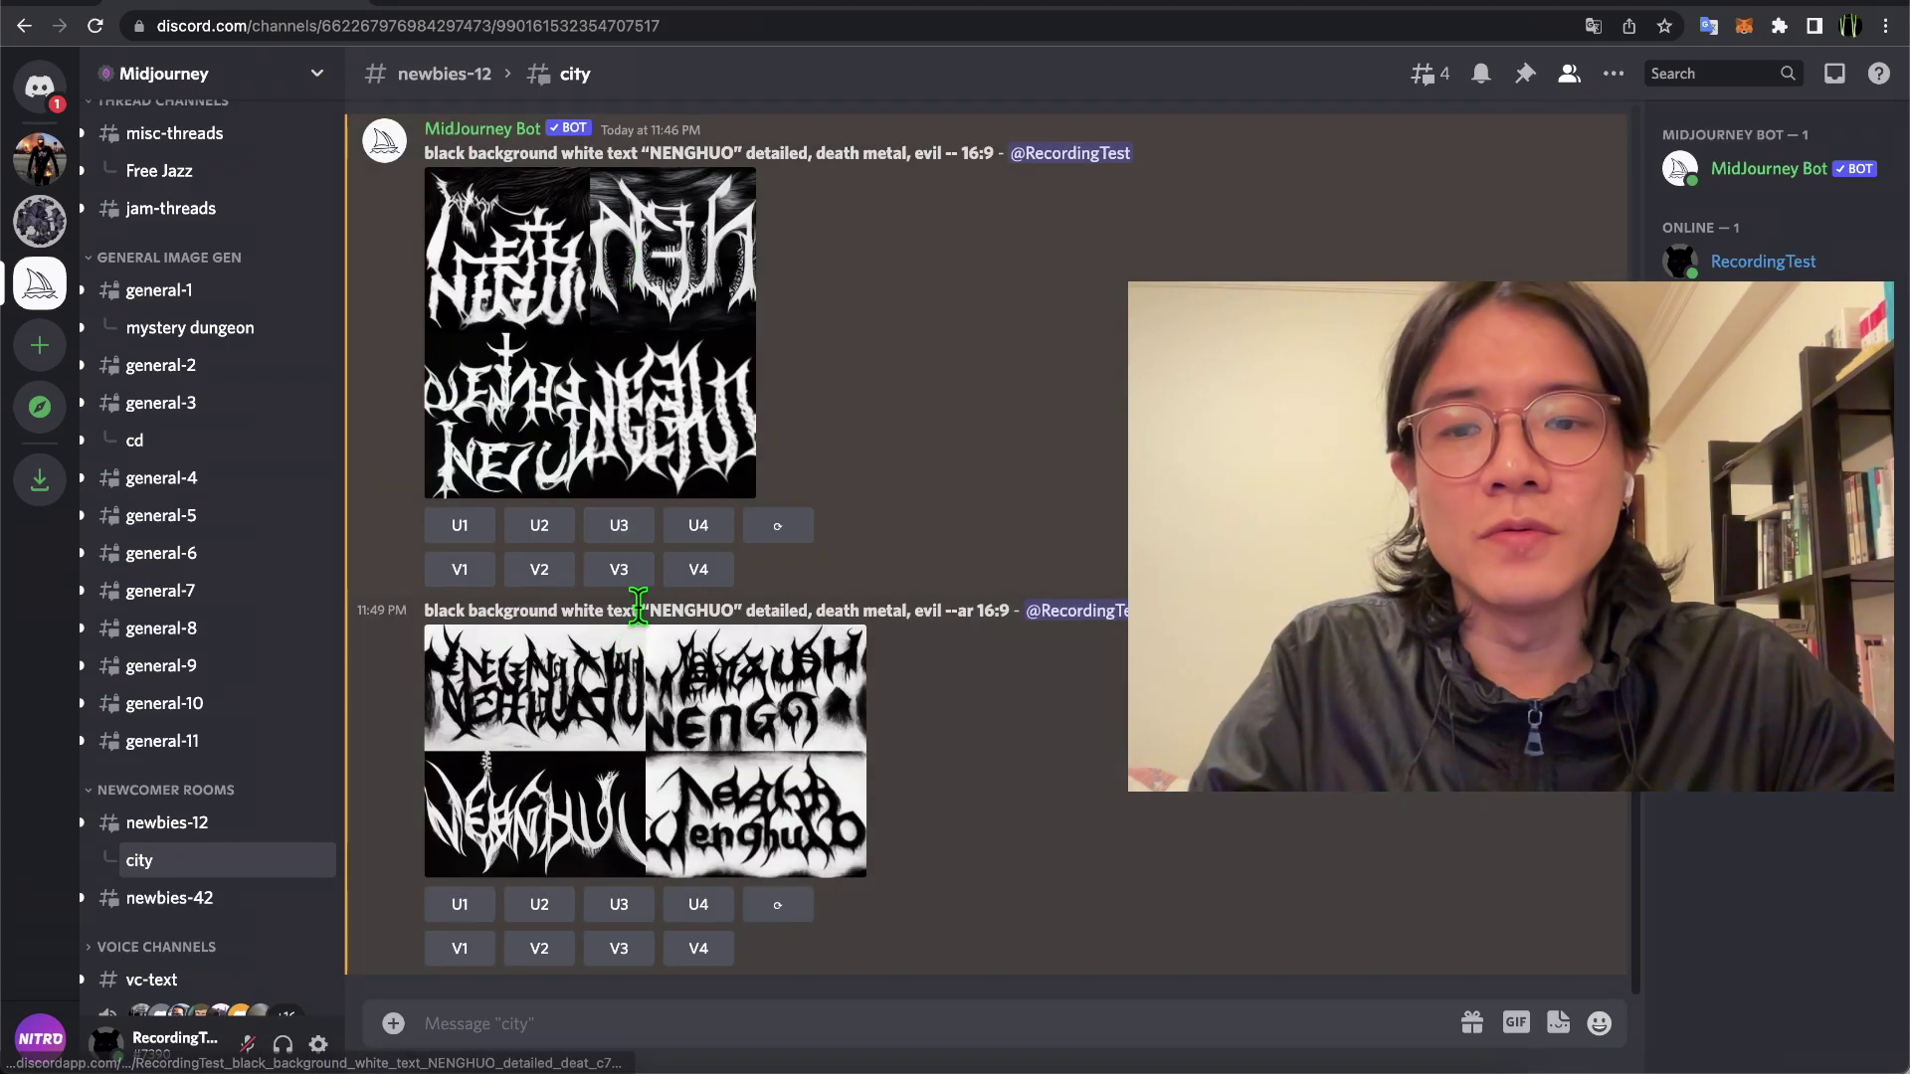
{"action": "left_click_drag", "start_coordinate": [637, 607], "coordinate": [438, 596]}
{"action": "left_click", "coordinate": [885, 766]}
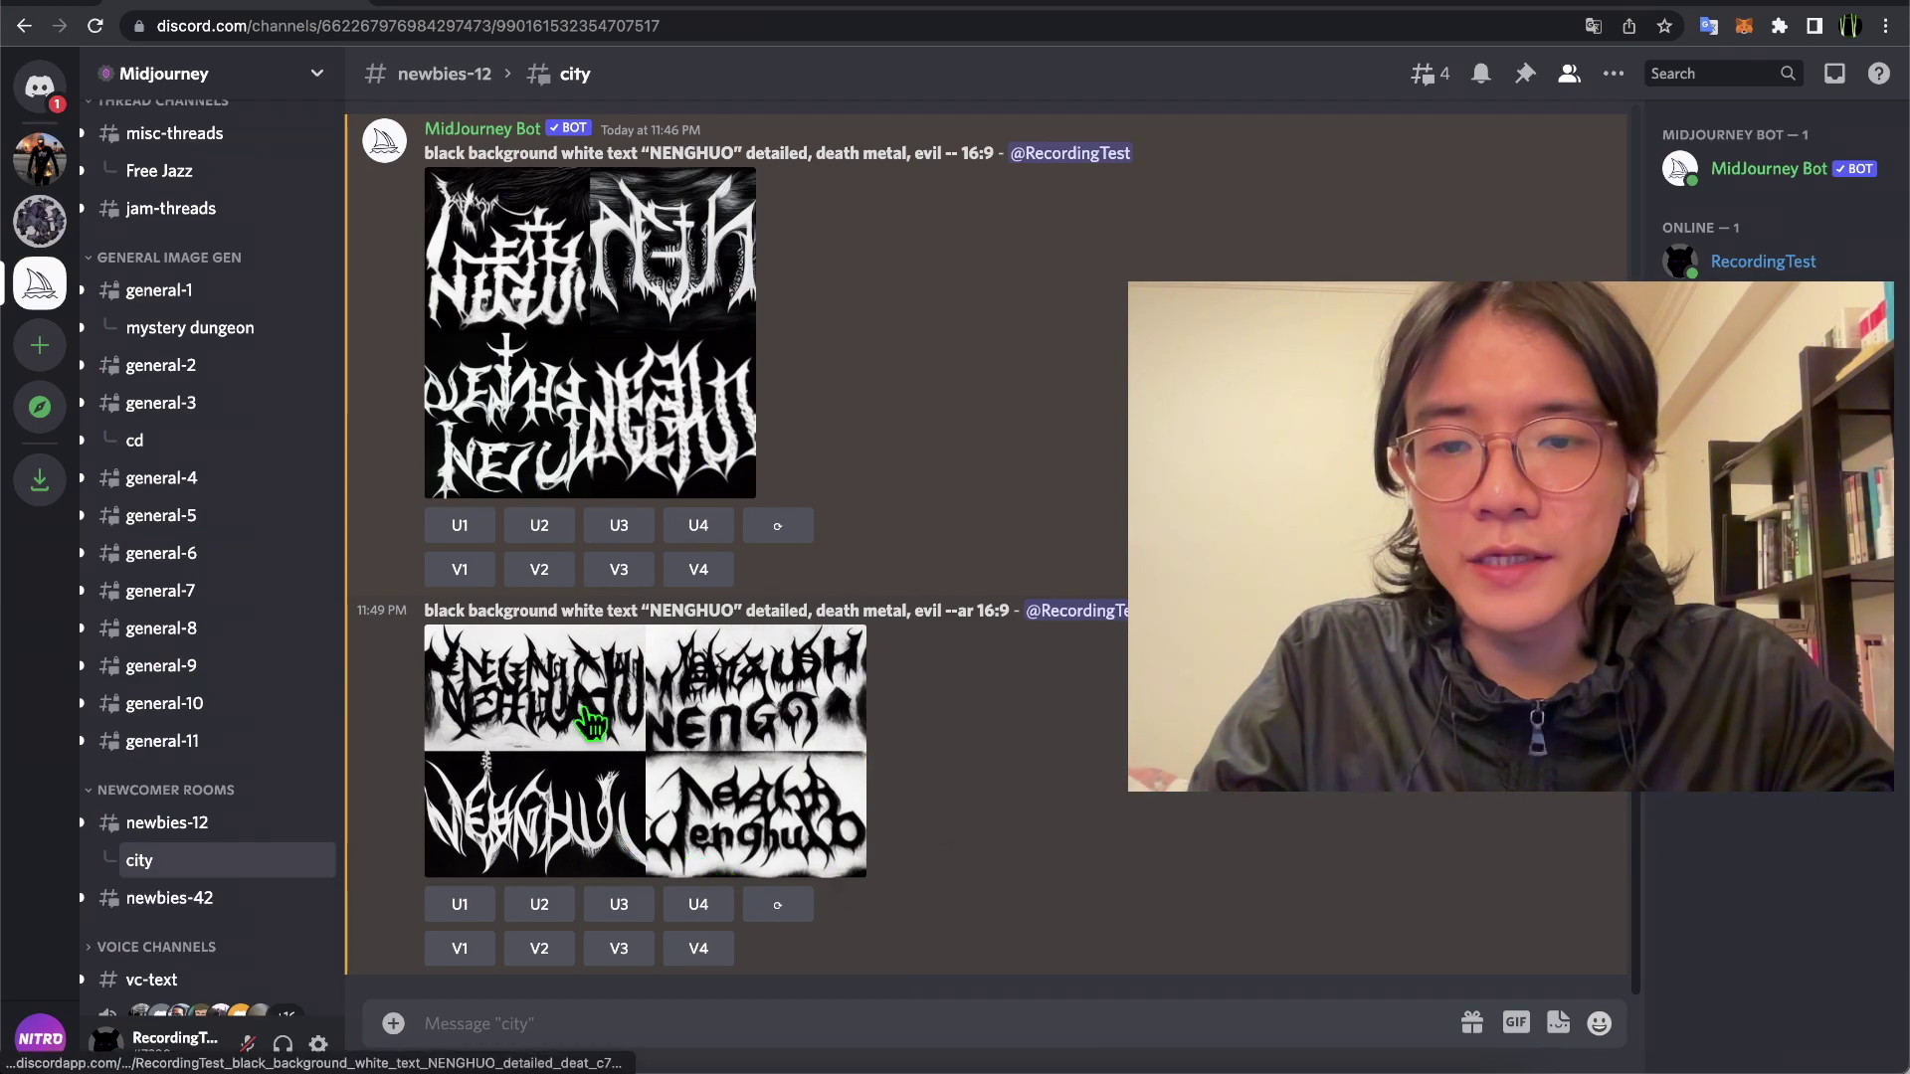
- Upscale images 1 and 3 of the --ar 16:9 NENGHUO grid and request variations of image 1
{"action": "left_click", "coordinate": [458, 906]}
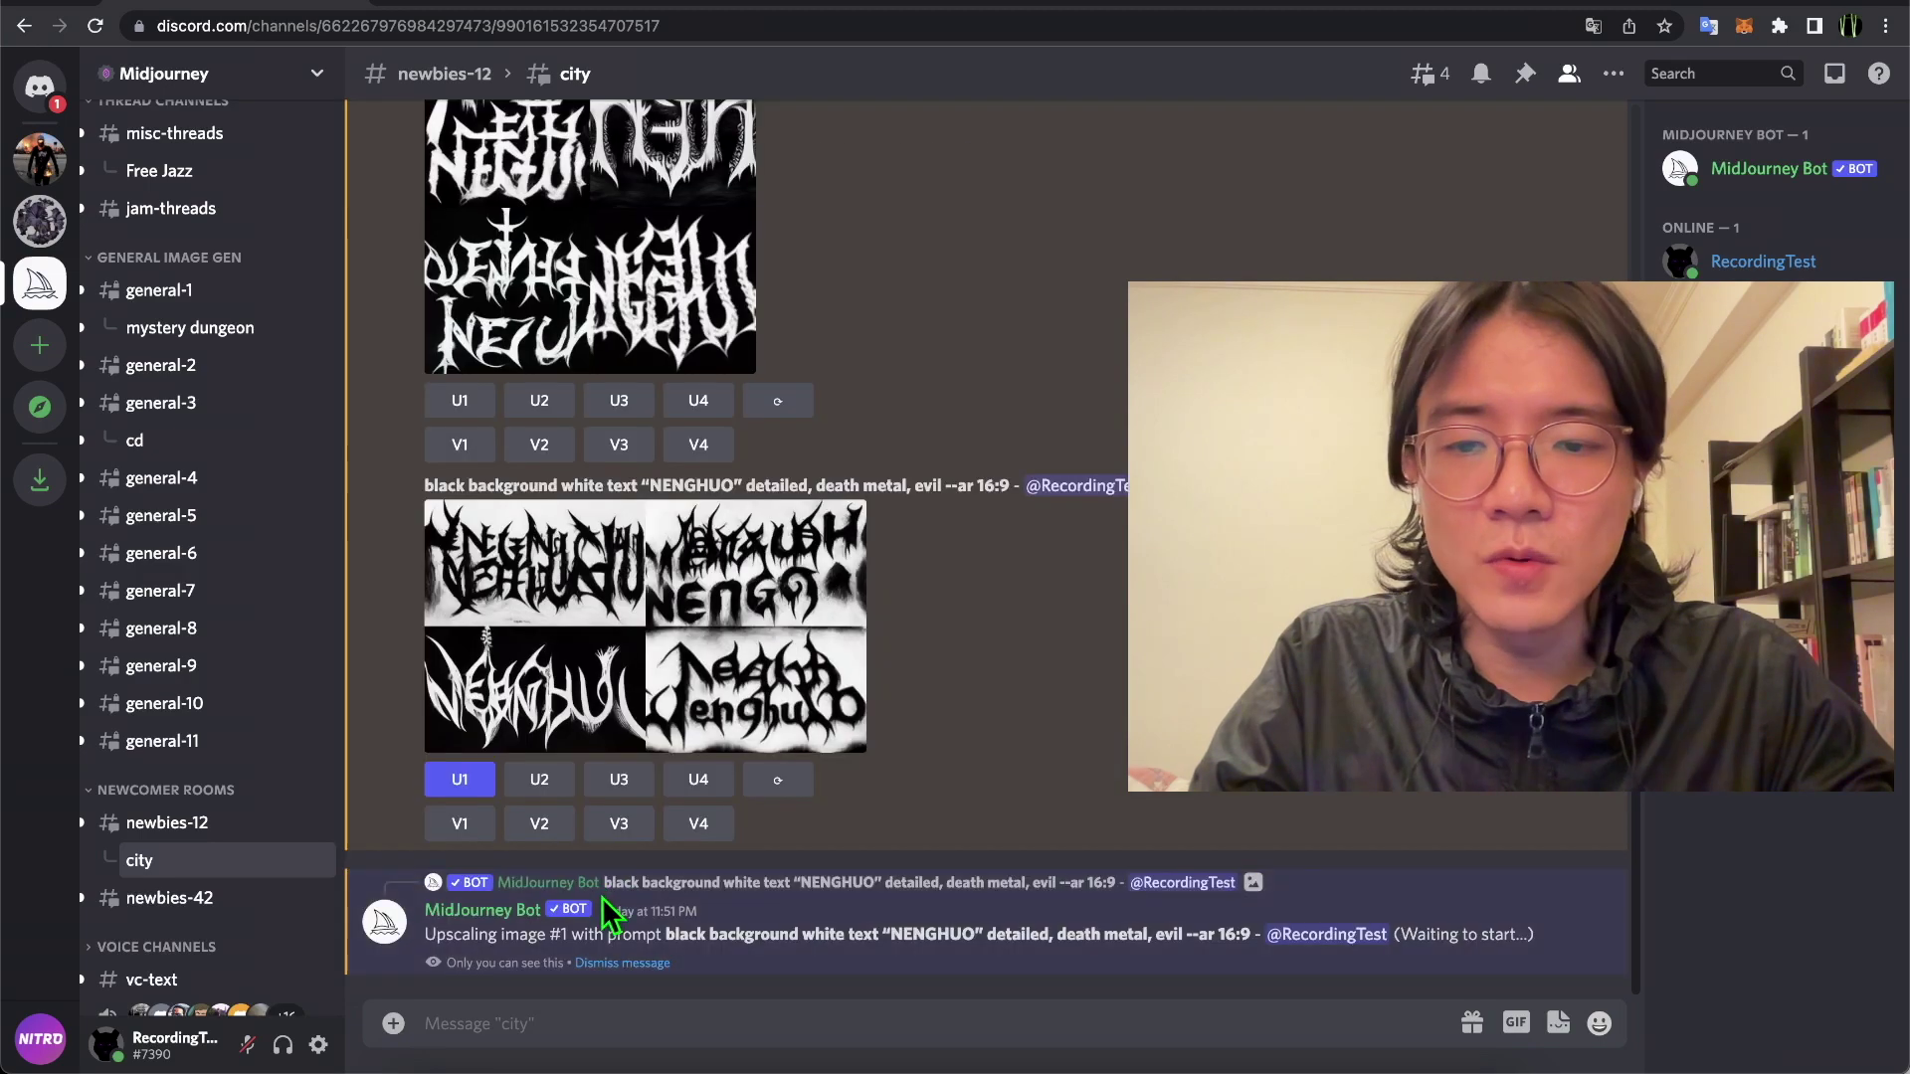
{"action": "left_click", "coordinate": [627, 780]}
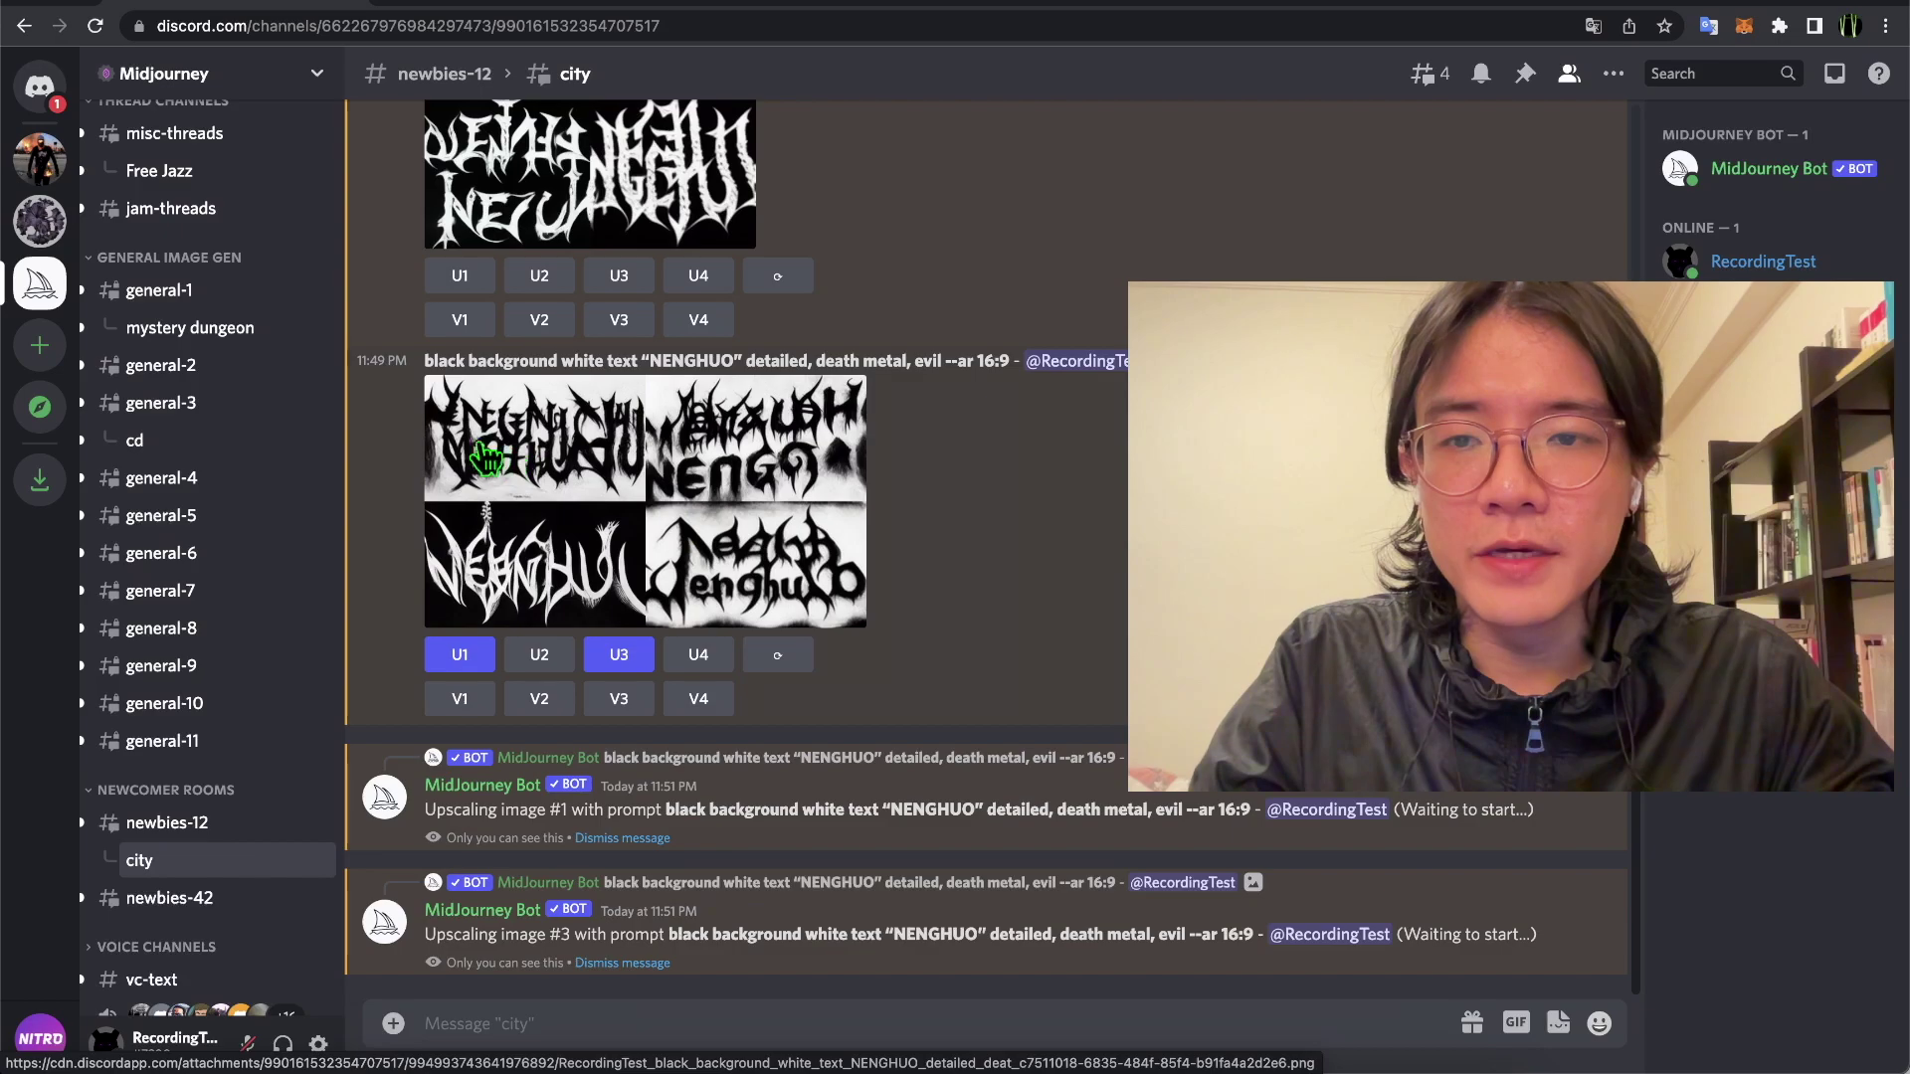
{"action": "left_click", "coordinate": [460, 708]}
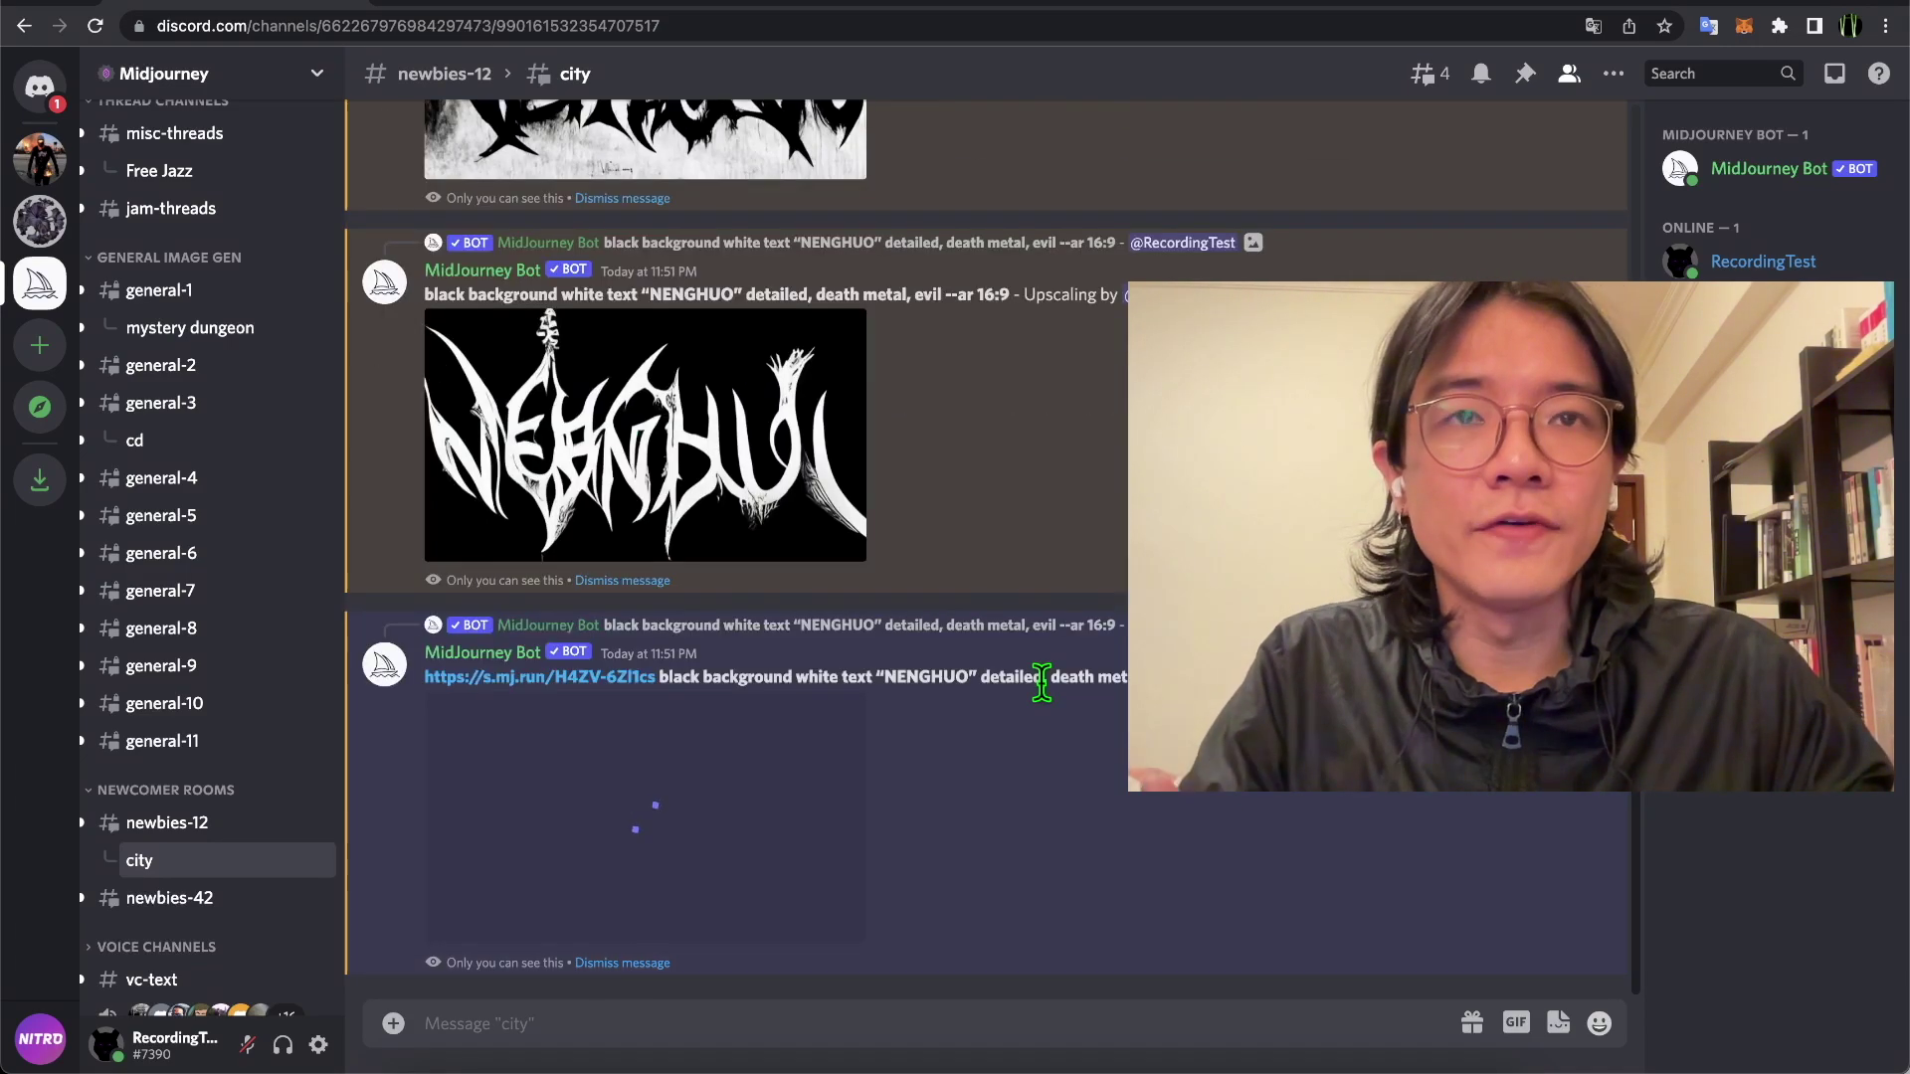
- View the upscale of image 1 enlarged, both in progress and finished, and check the options for saving or copying it
{"action": "scroll", "coordinate": [1044, 686], "scroll_direction": "up", "scroll_amount": 5}
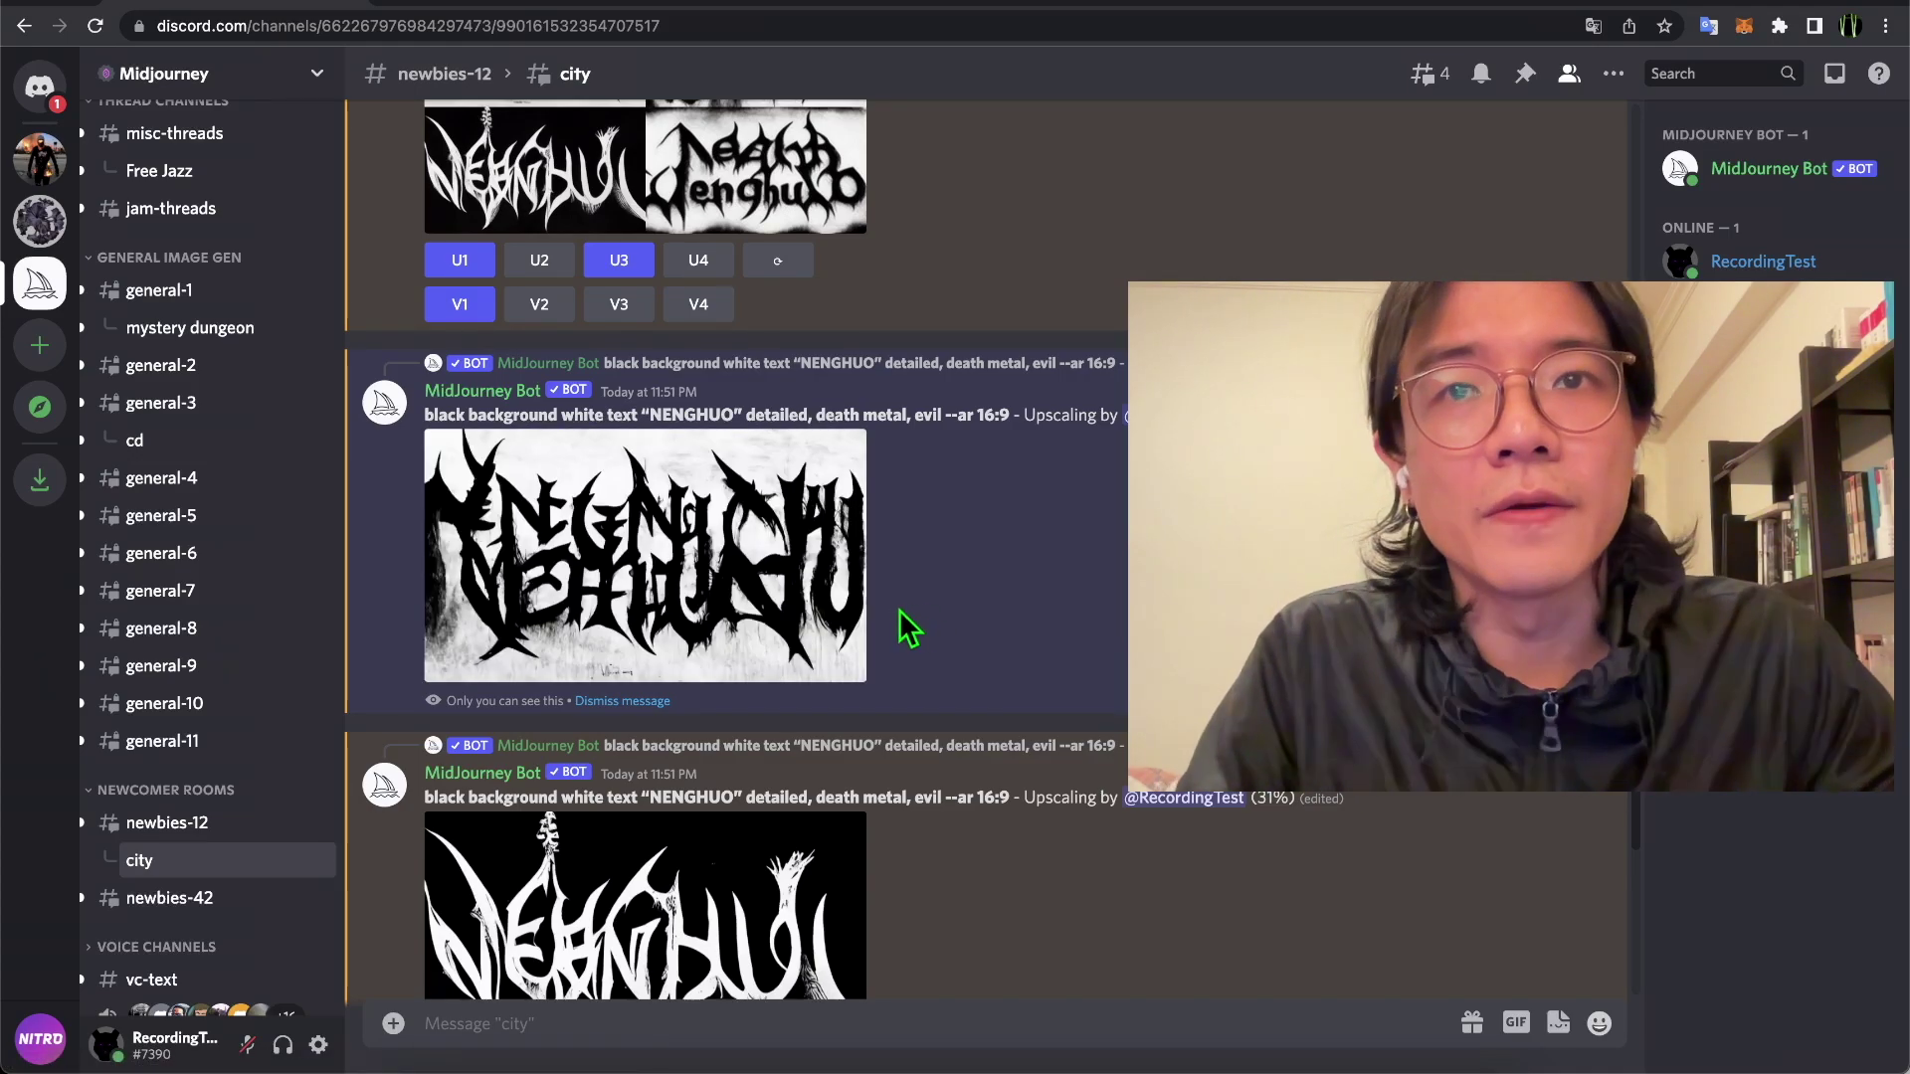
{"action": "left_click", "coordinate": [767, 532]}
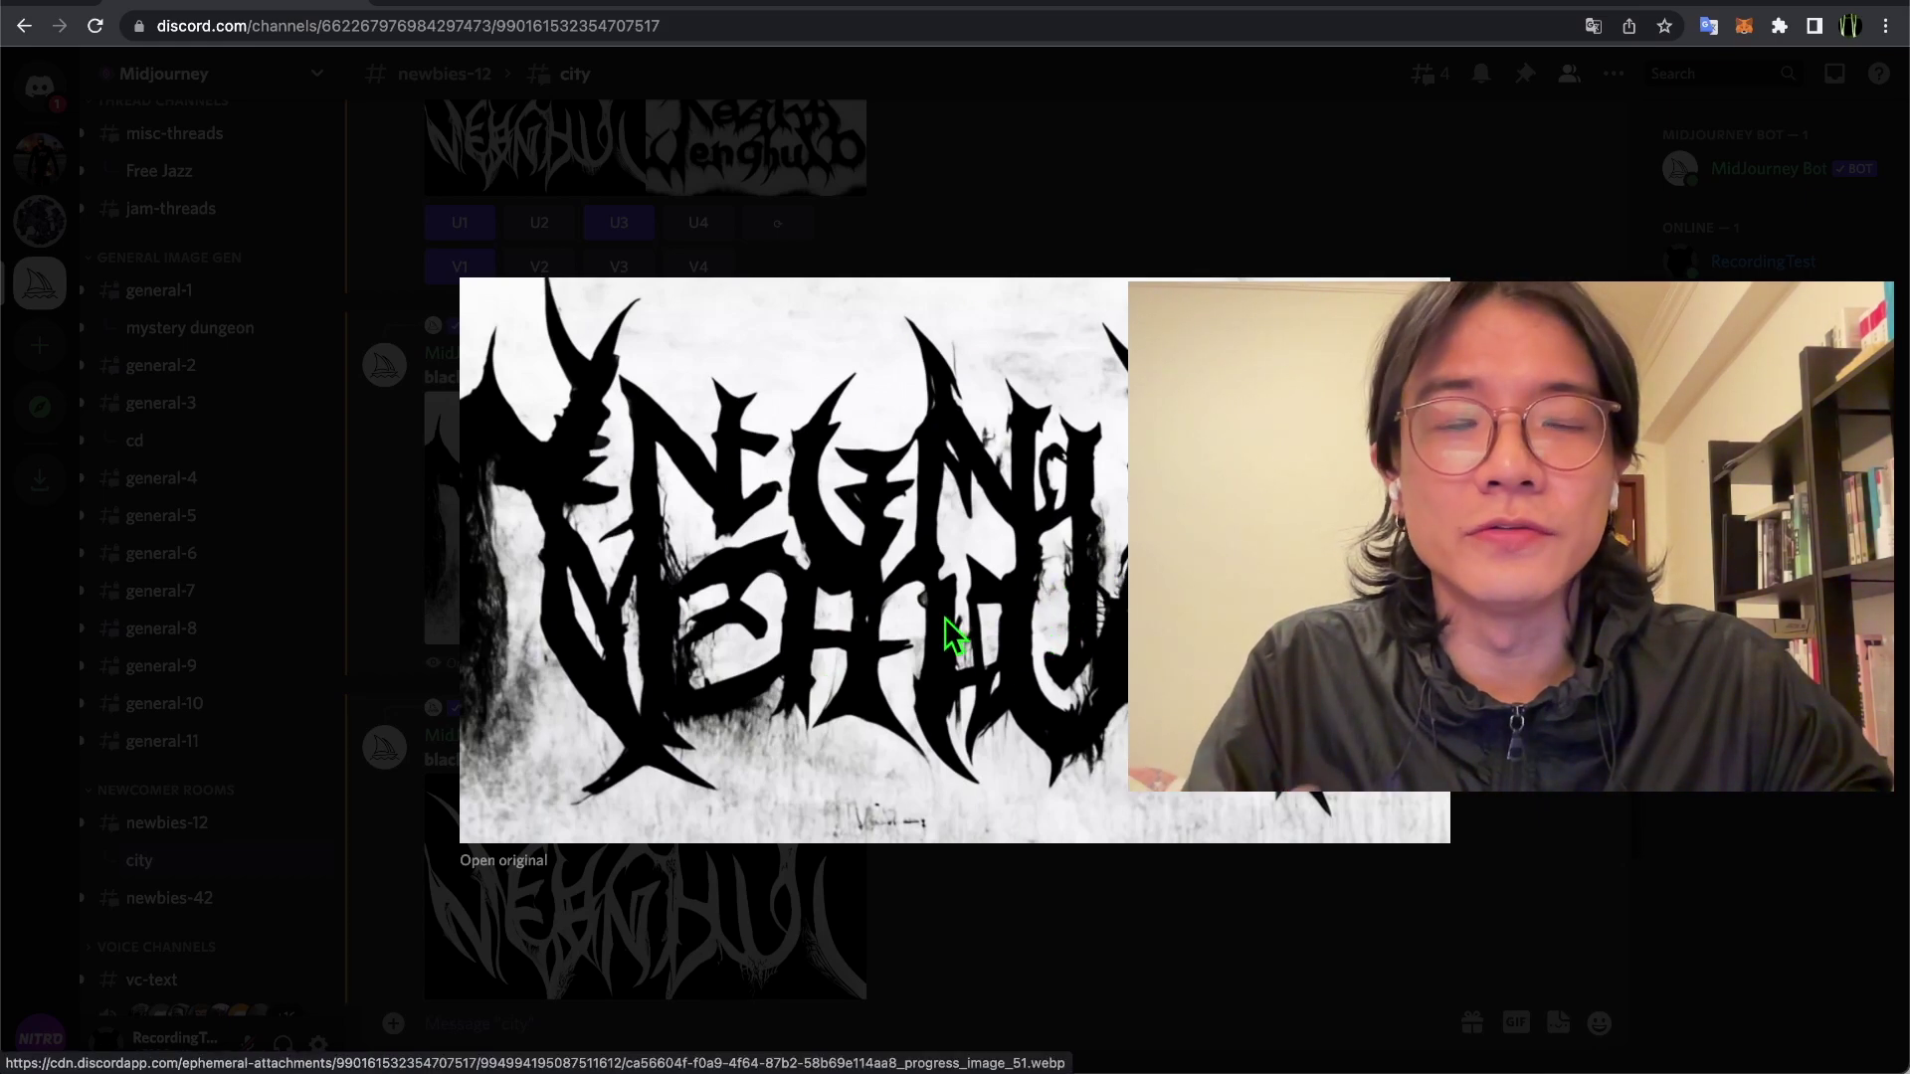
{"action": "left_click", "coordinate": [1184, 206]}
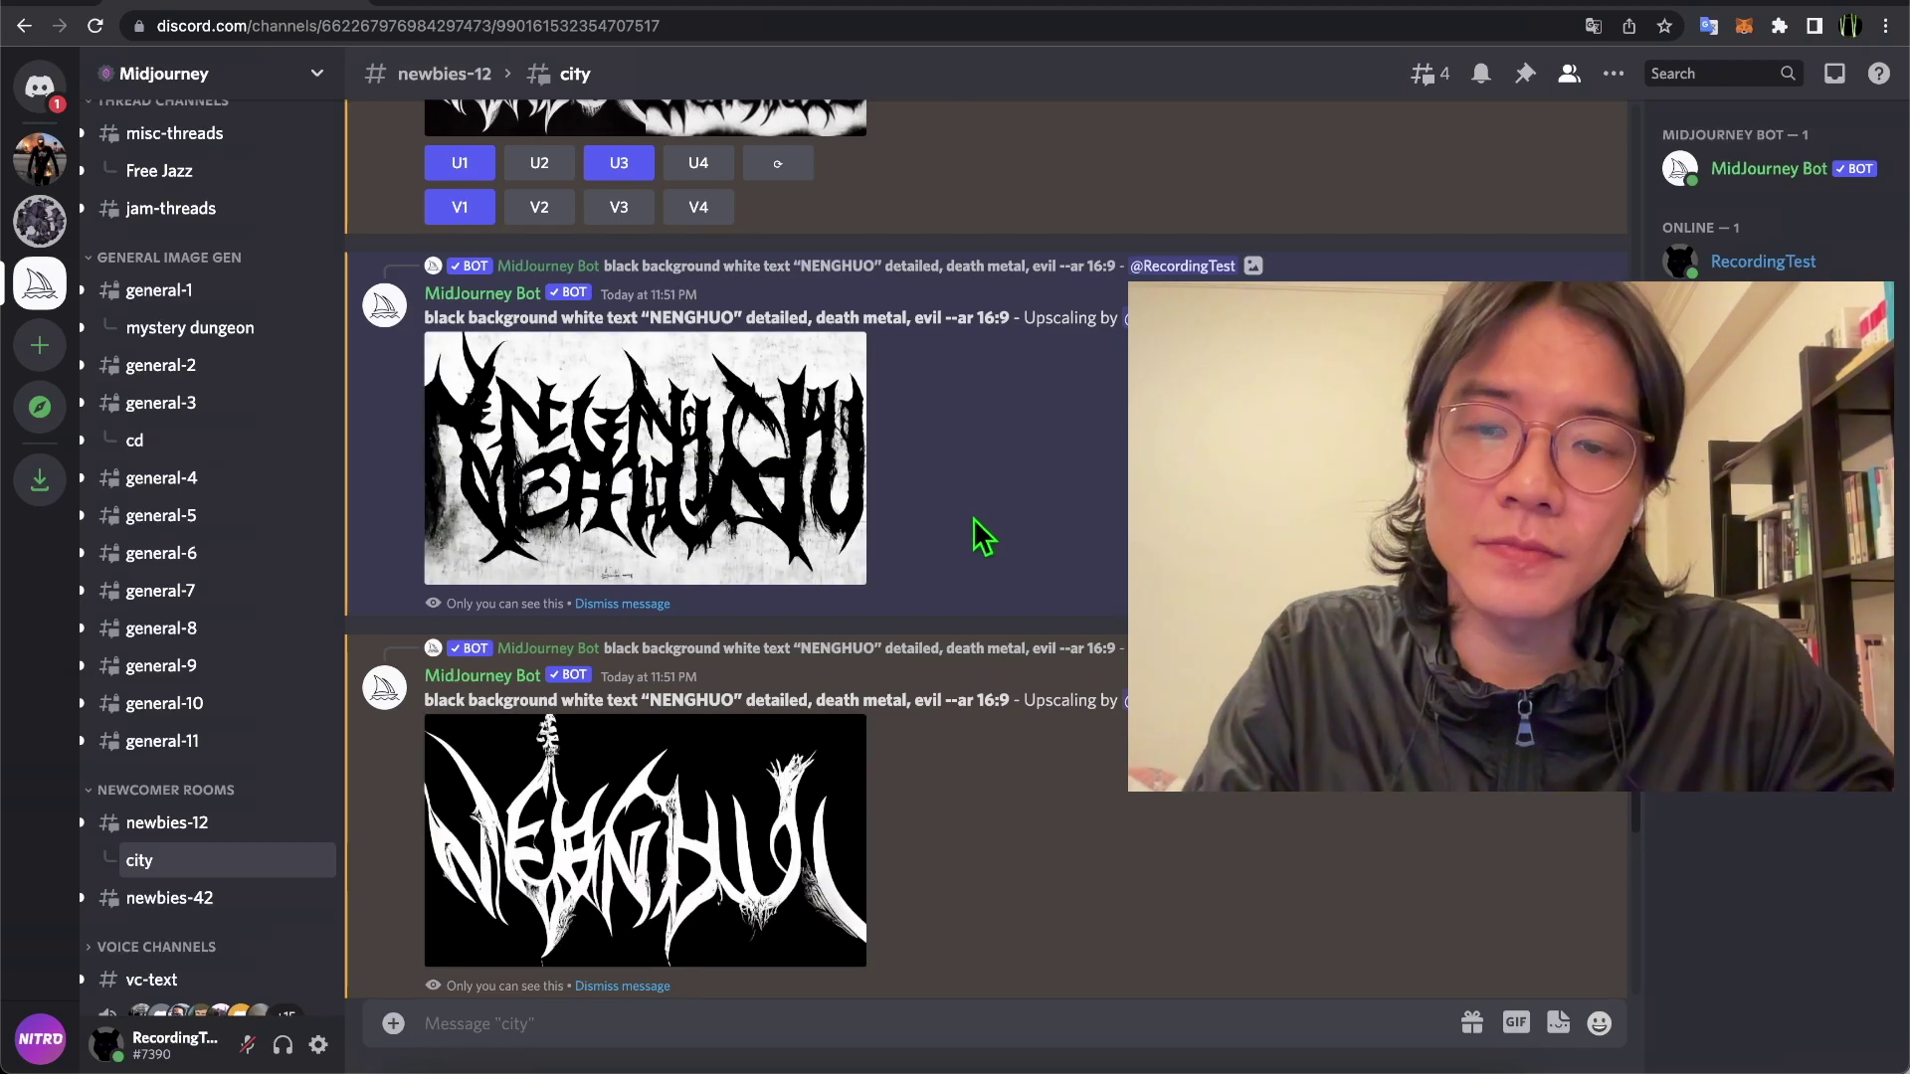
{"action": "left_click", "coordinate": [804, 403]}
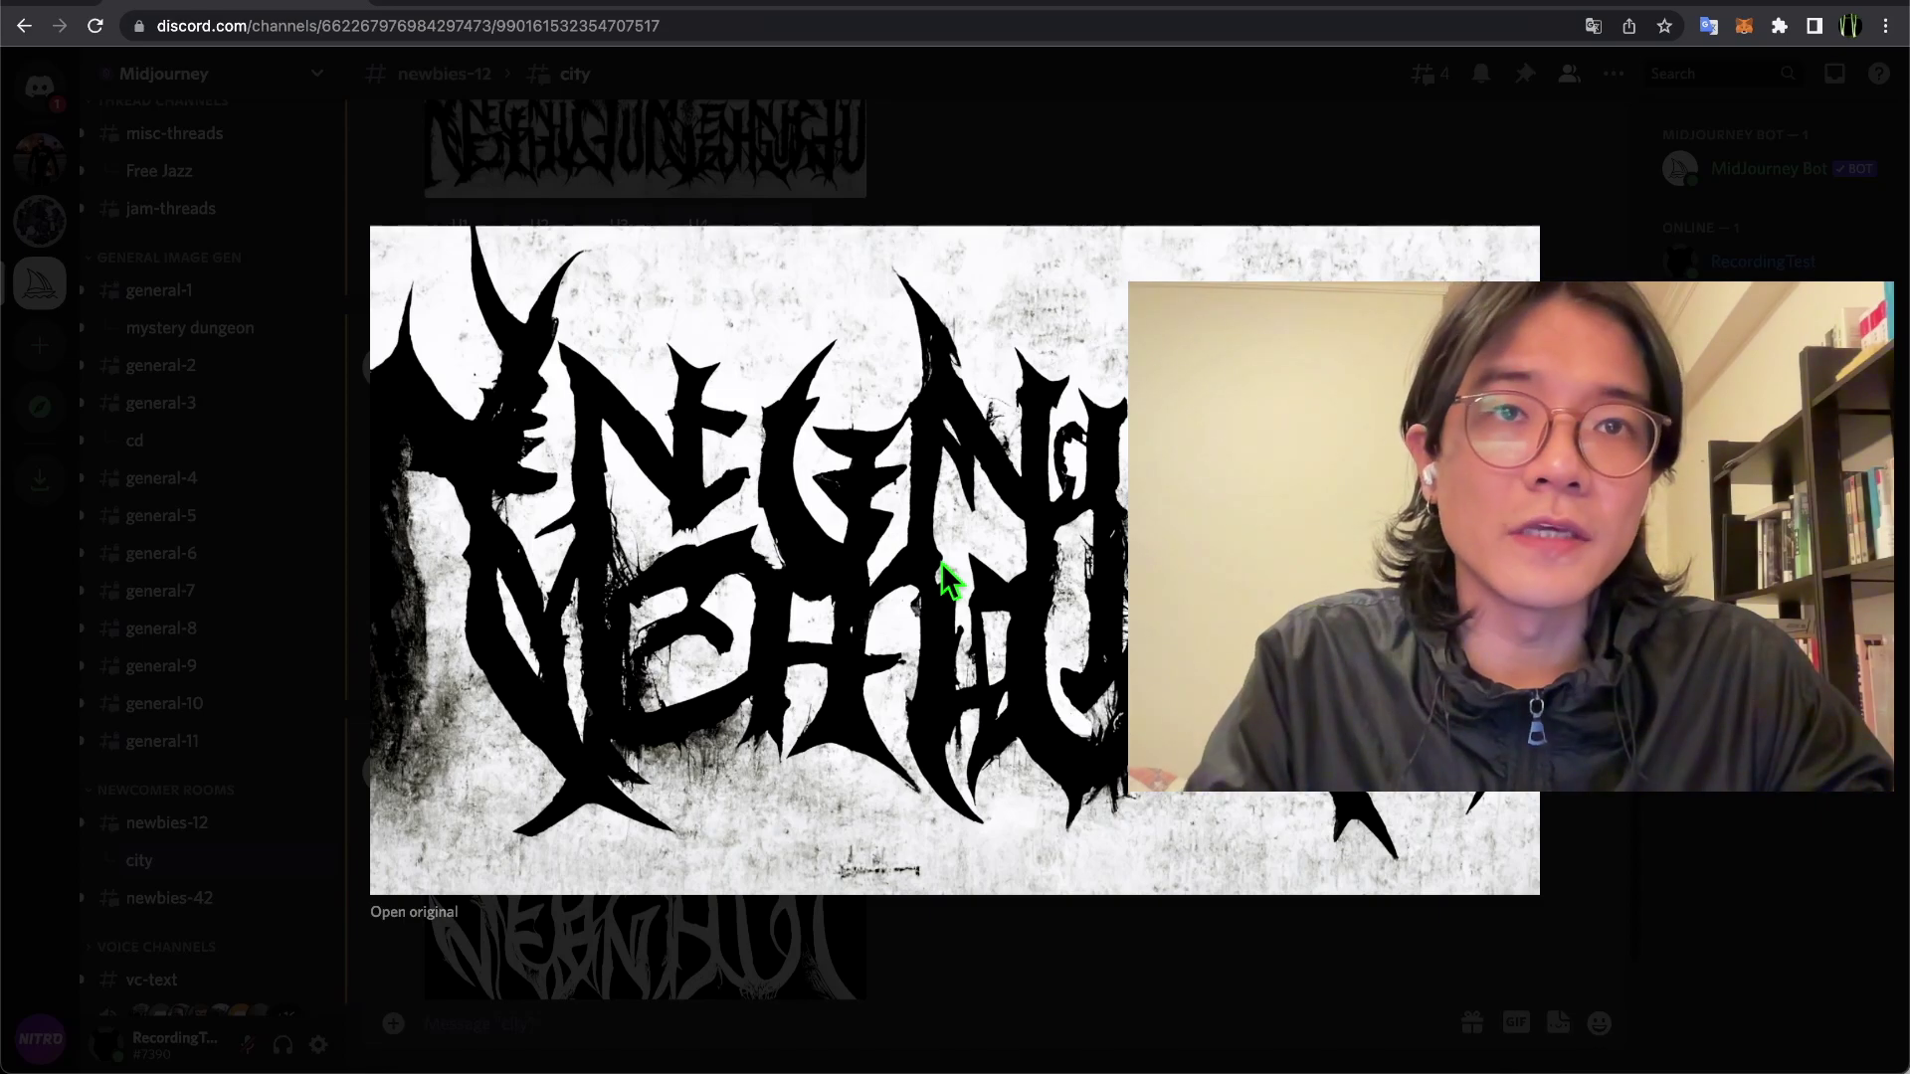
{"action": "right_click", "coordinate": [814, 403]}
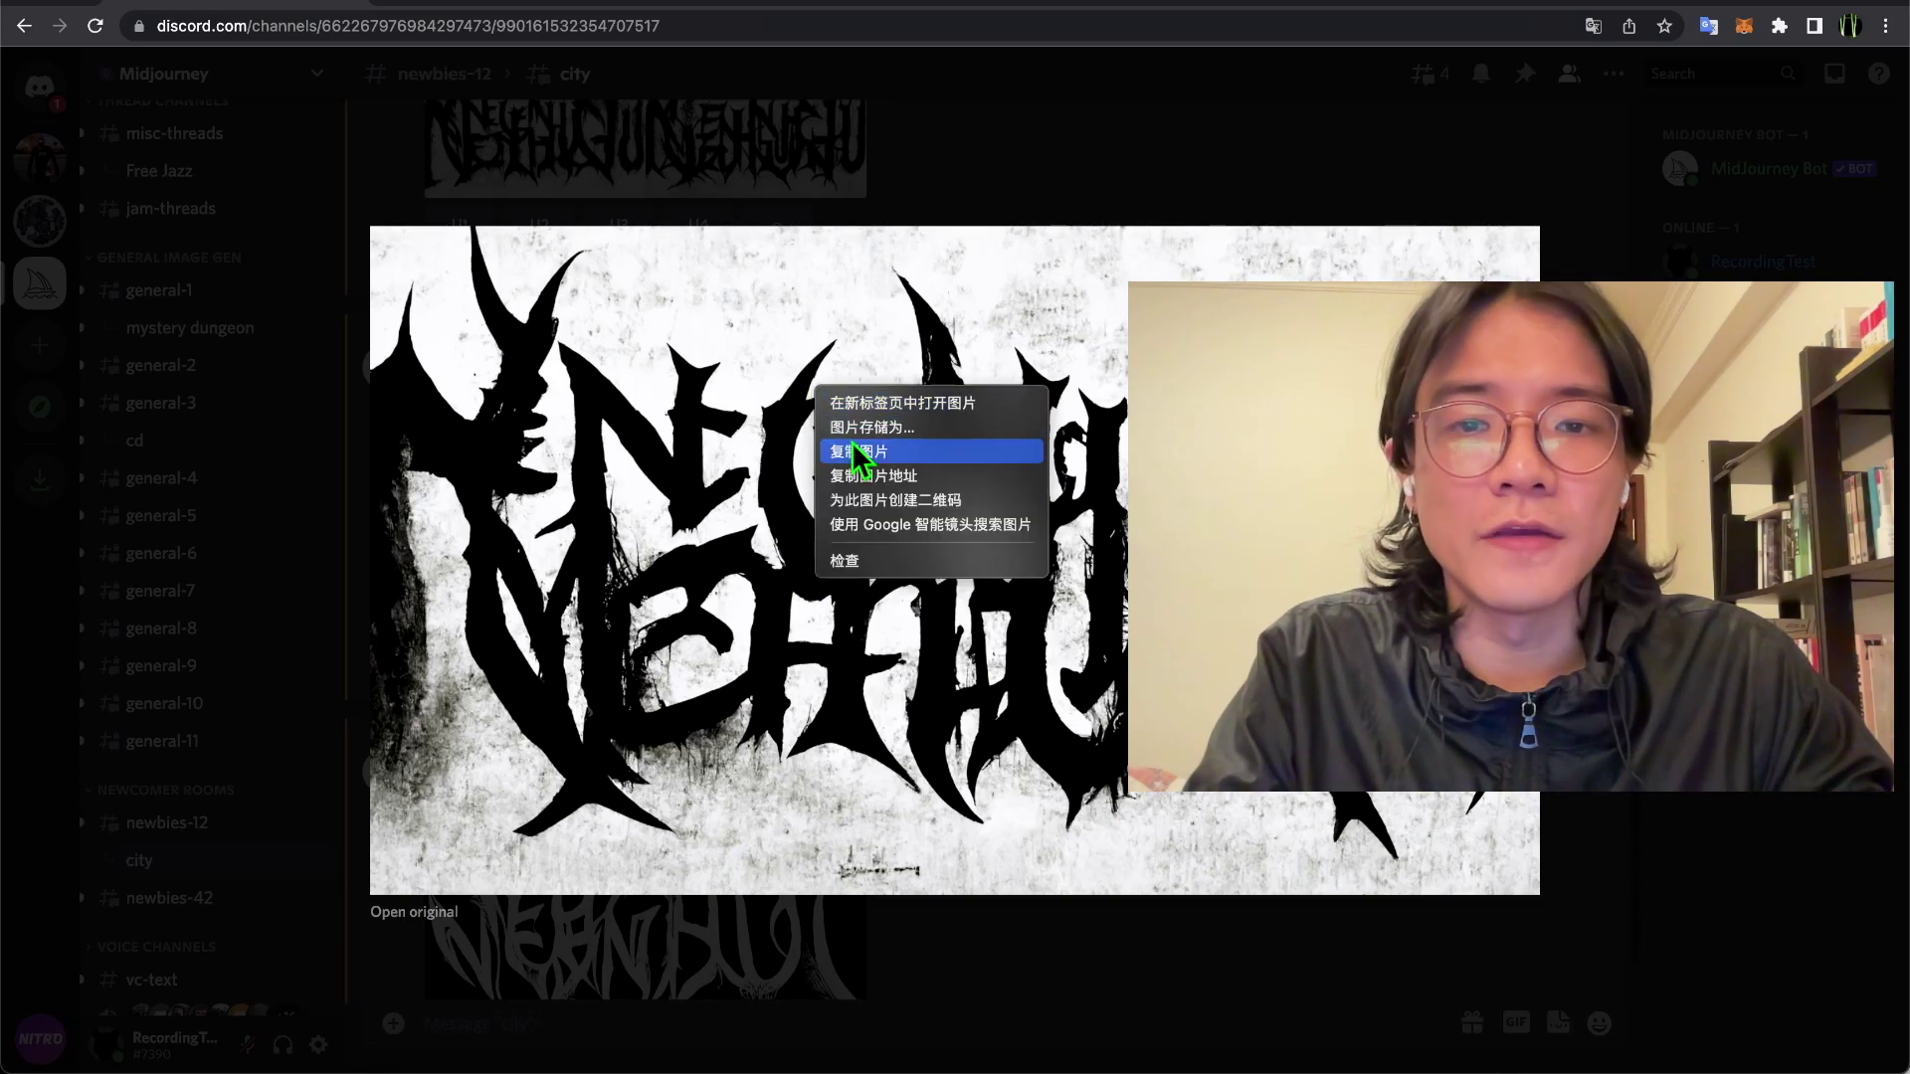
{"action": "left_click", "coordinate": [758, 444]}
{"action": "left_click", "coordinate": [1040, 171]}
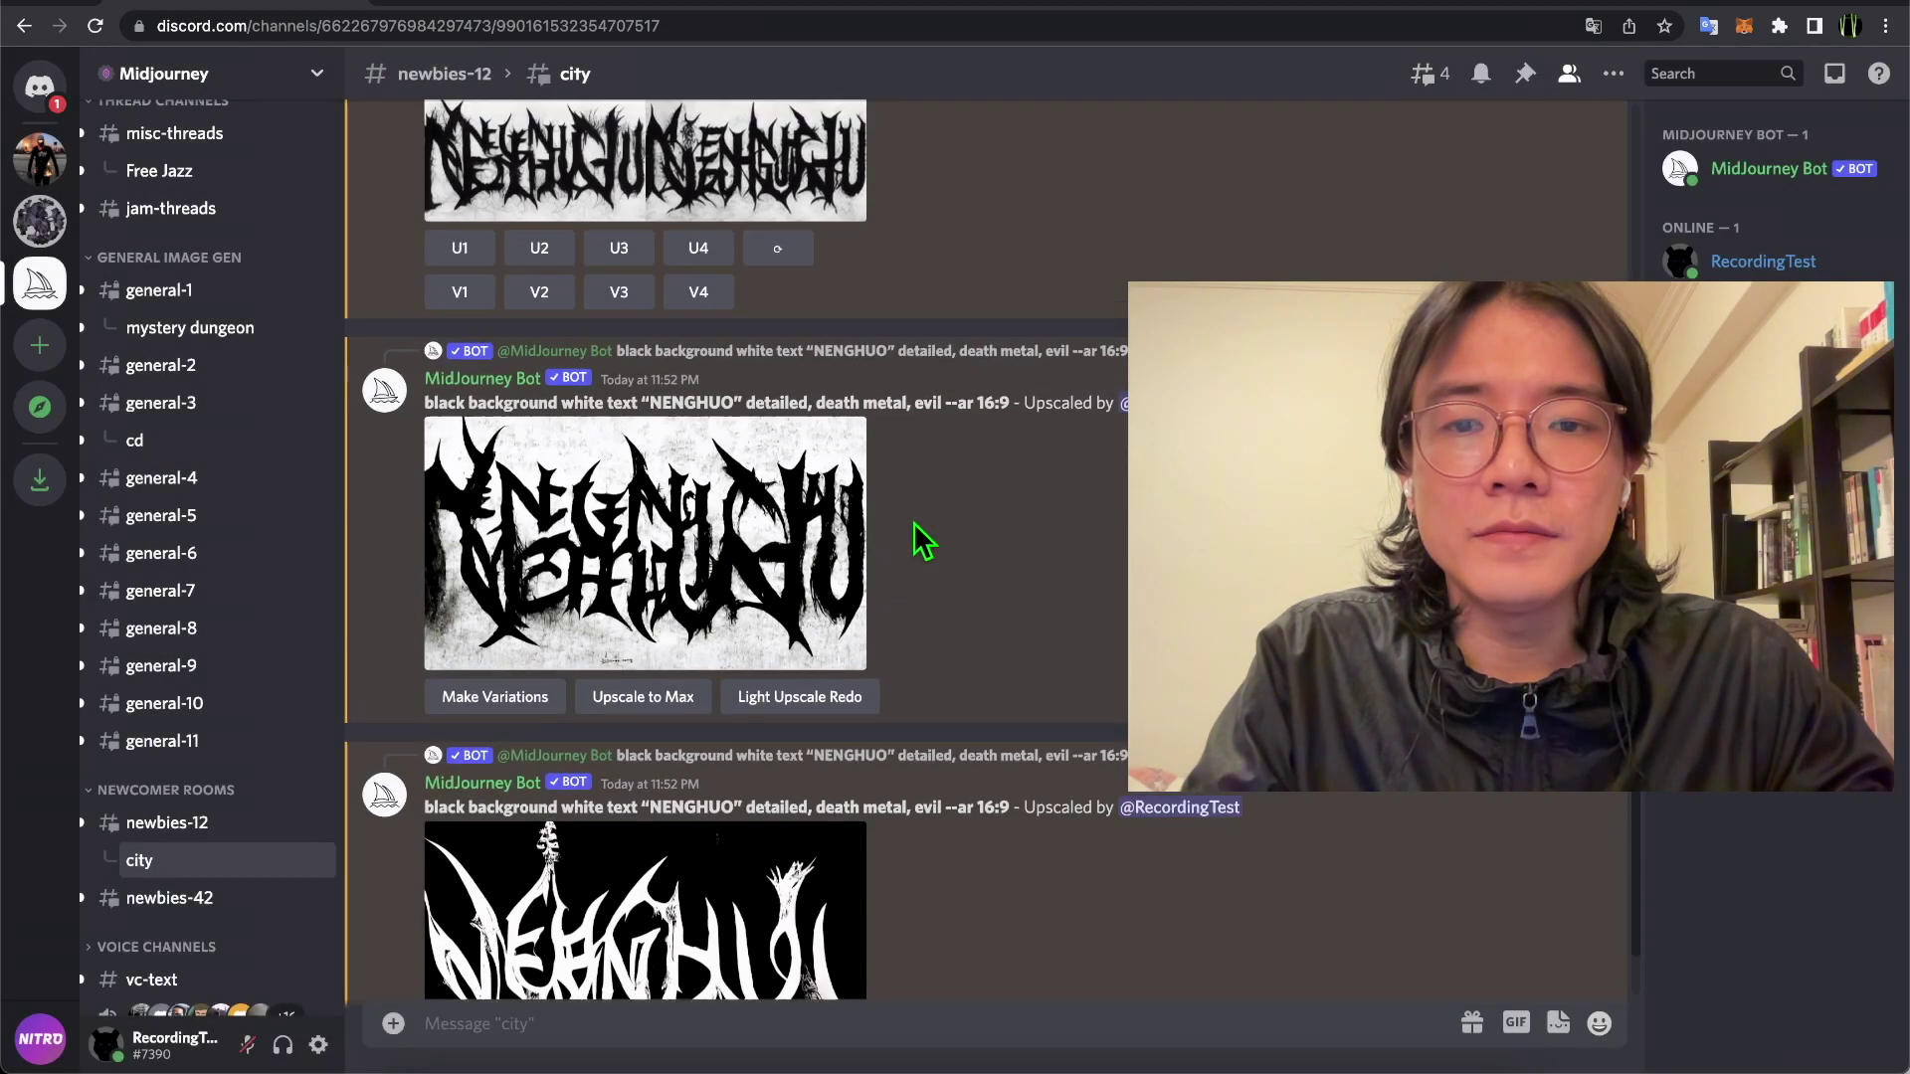
- Upscale the black-on-white NENGHUO image to the maximum size and open the original of the result in the browser
{"action": "scroll", "coordinate": [895, 447], "scroll_direction": "down", "scroll_amount": 2}
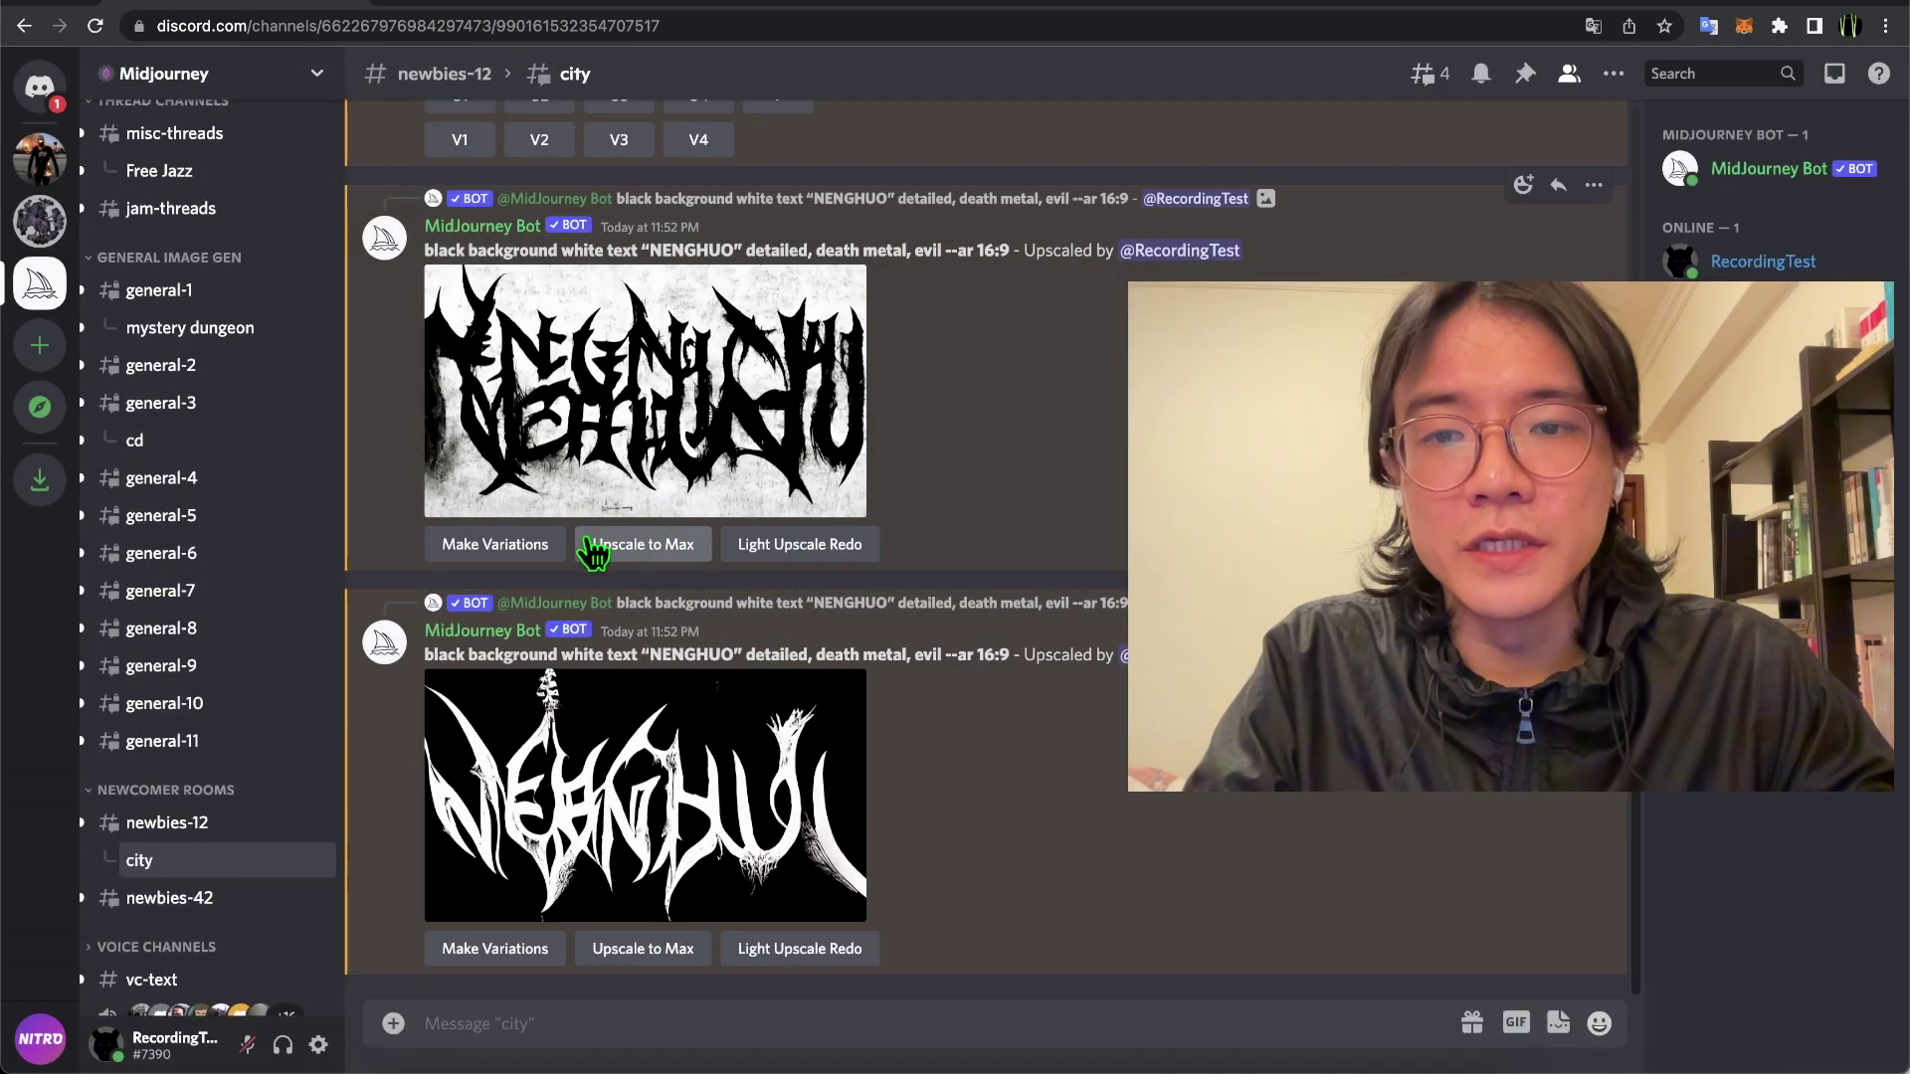
{"action": "left_click", "coordinate": [676, 547]}
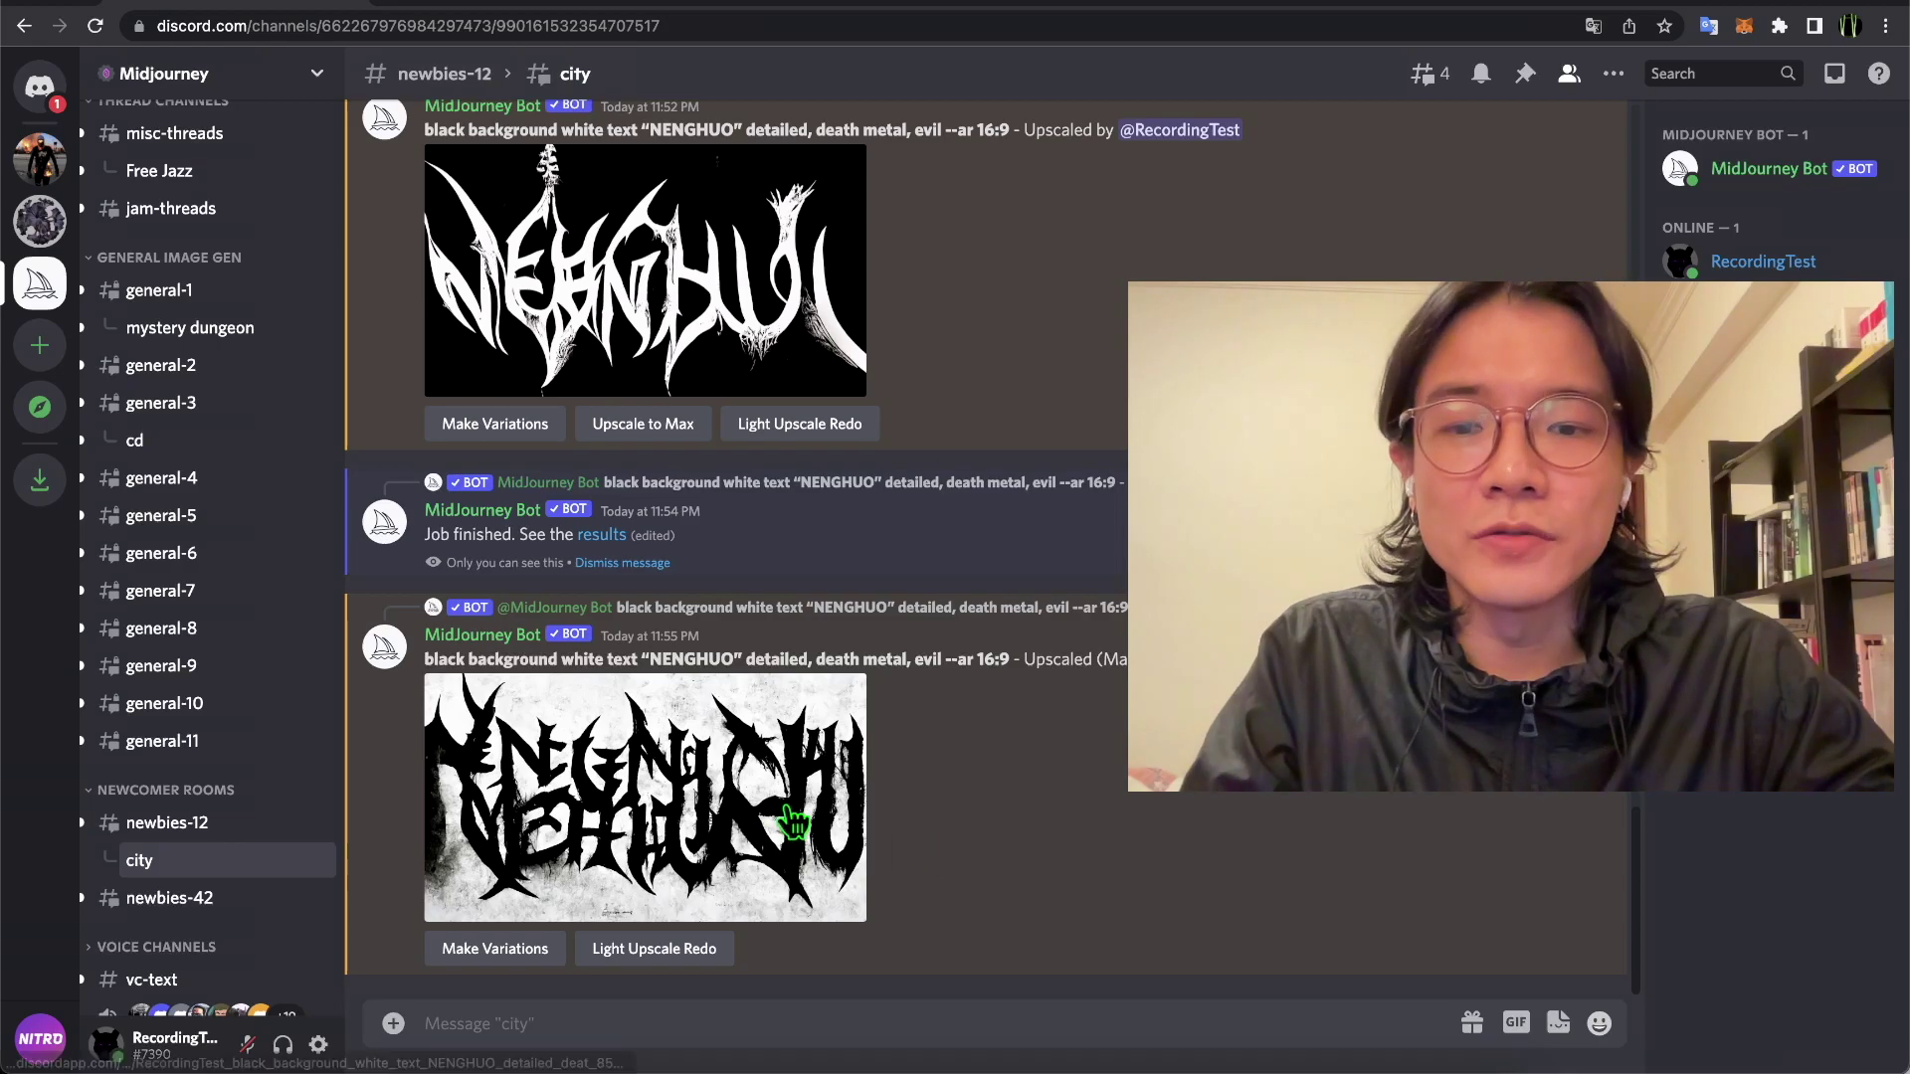
{"action": "left_click", "coordinate": [734, 821]}
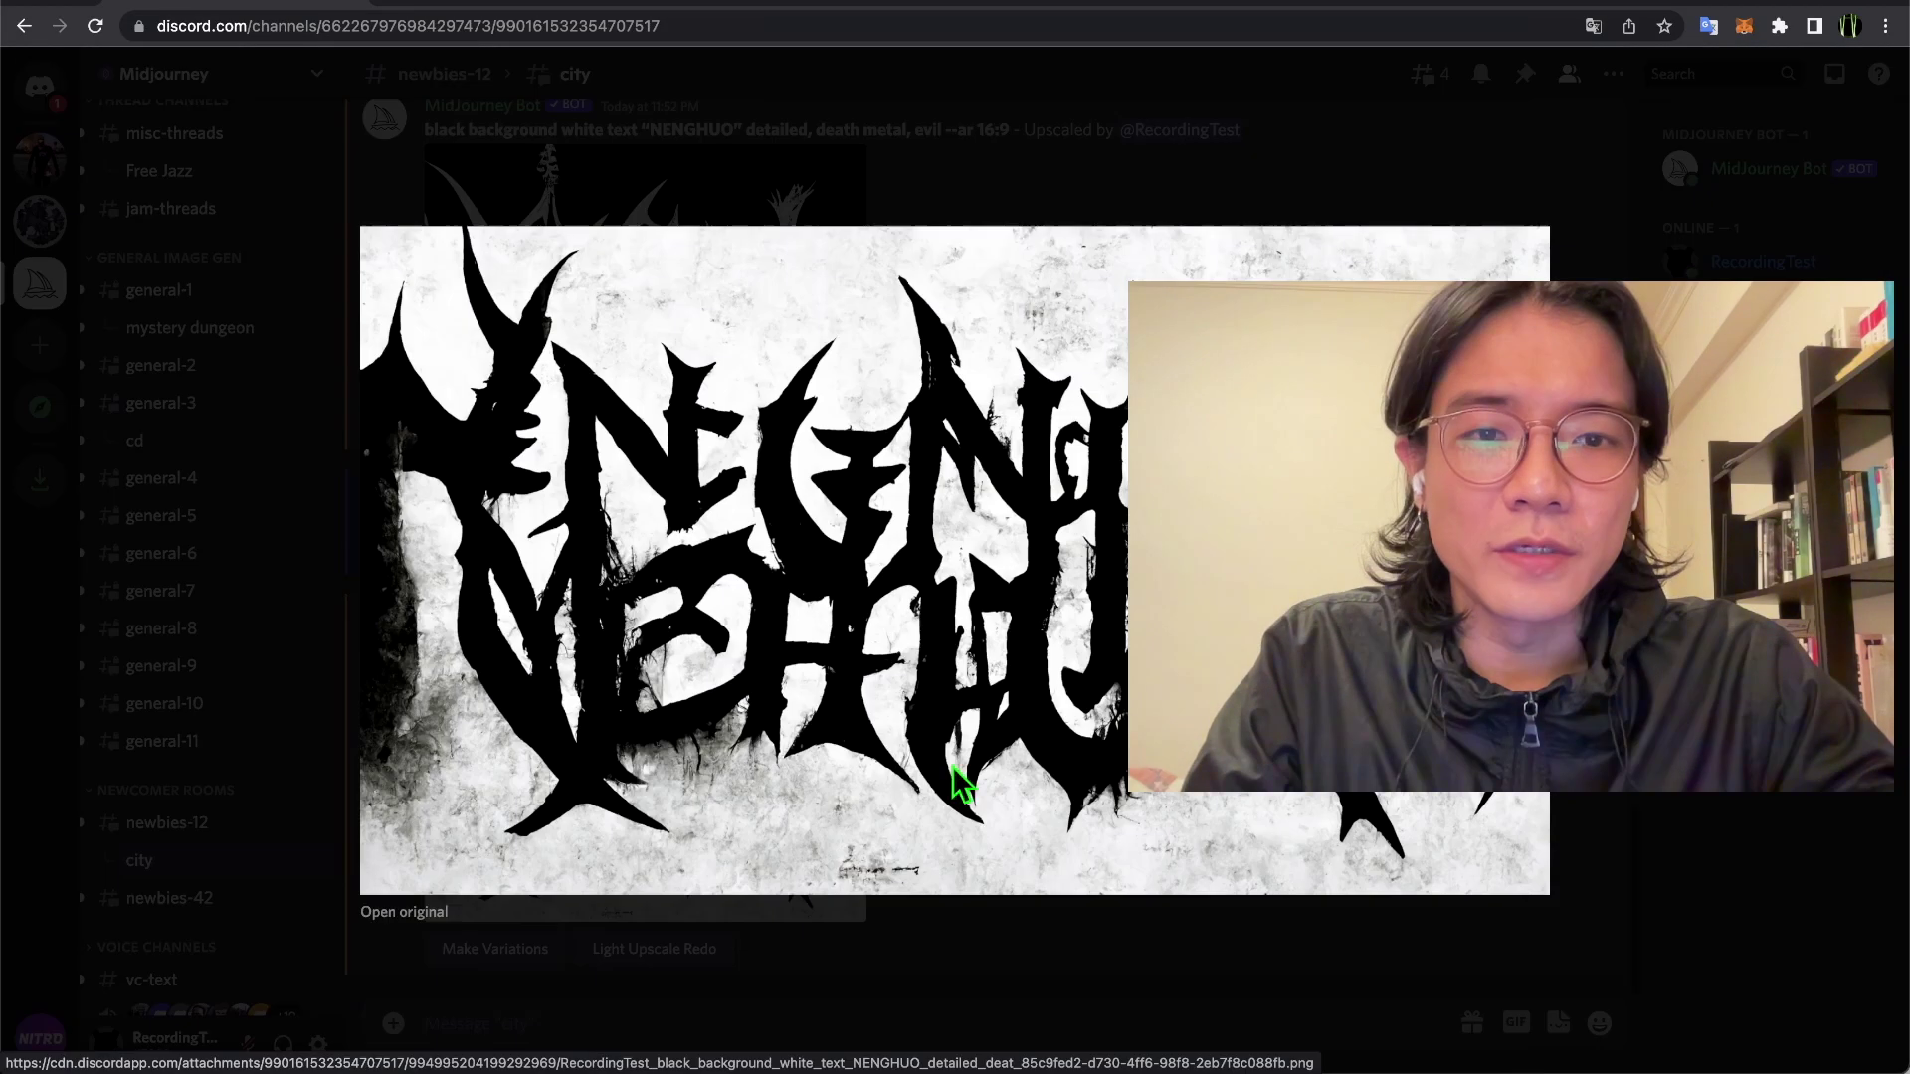
{"action": "left_click", "coordinate": [404, 912]}
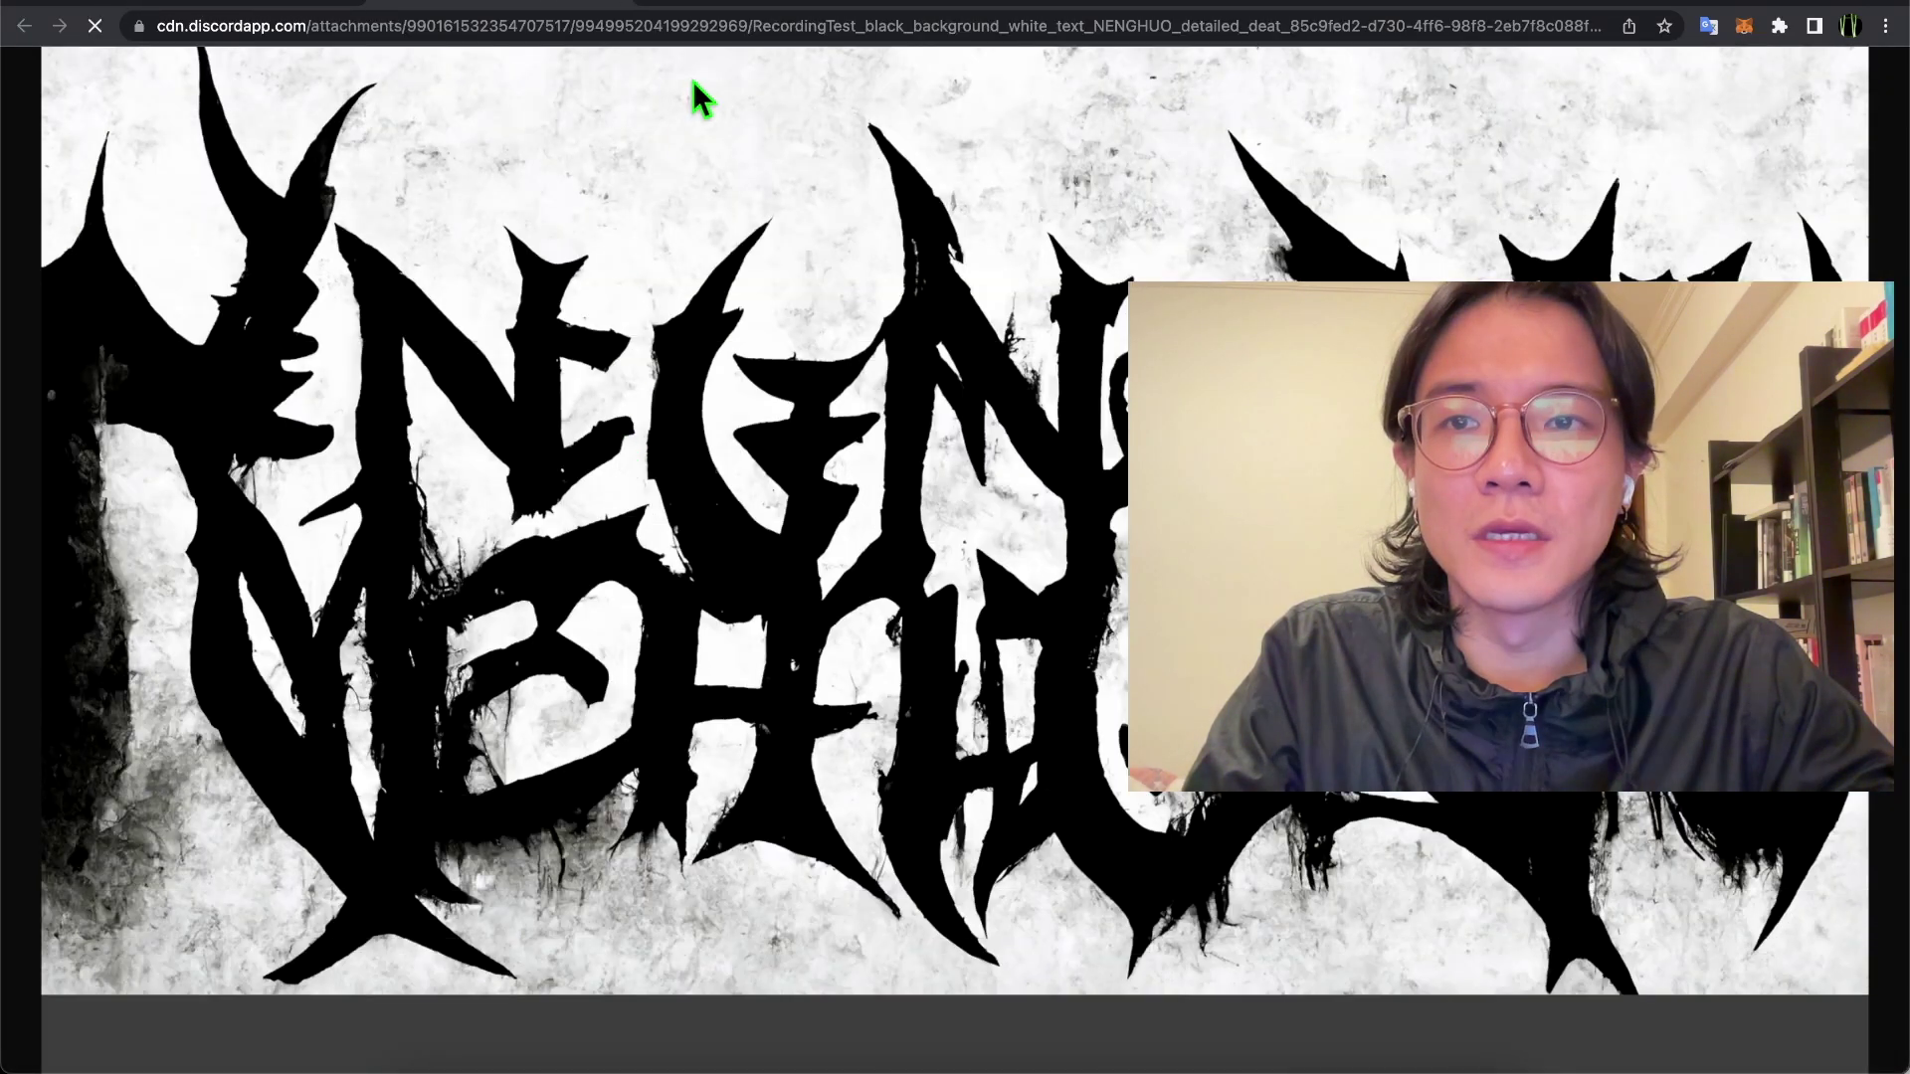
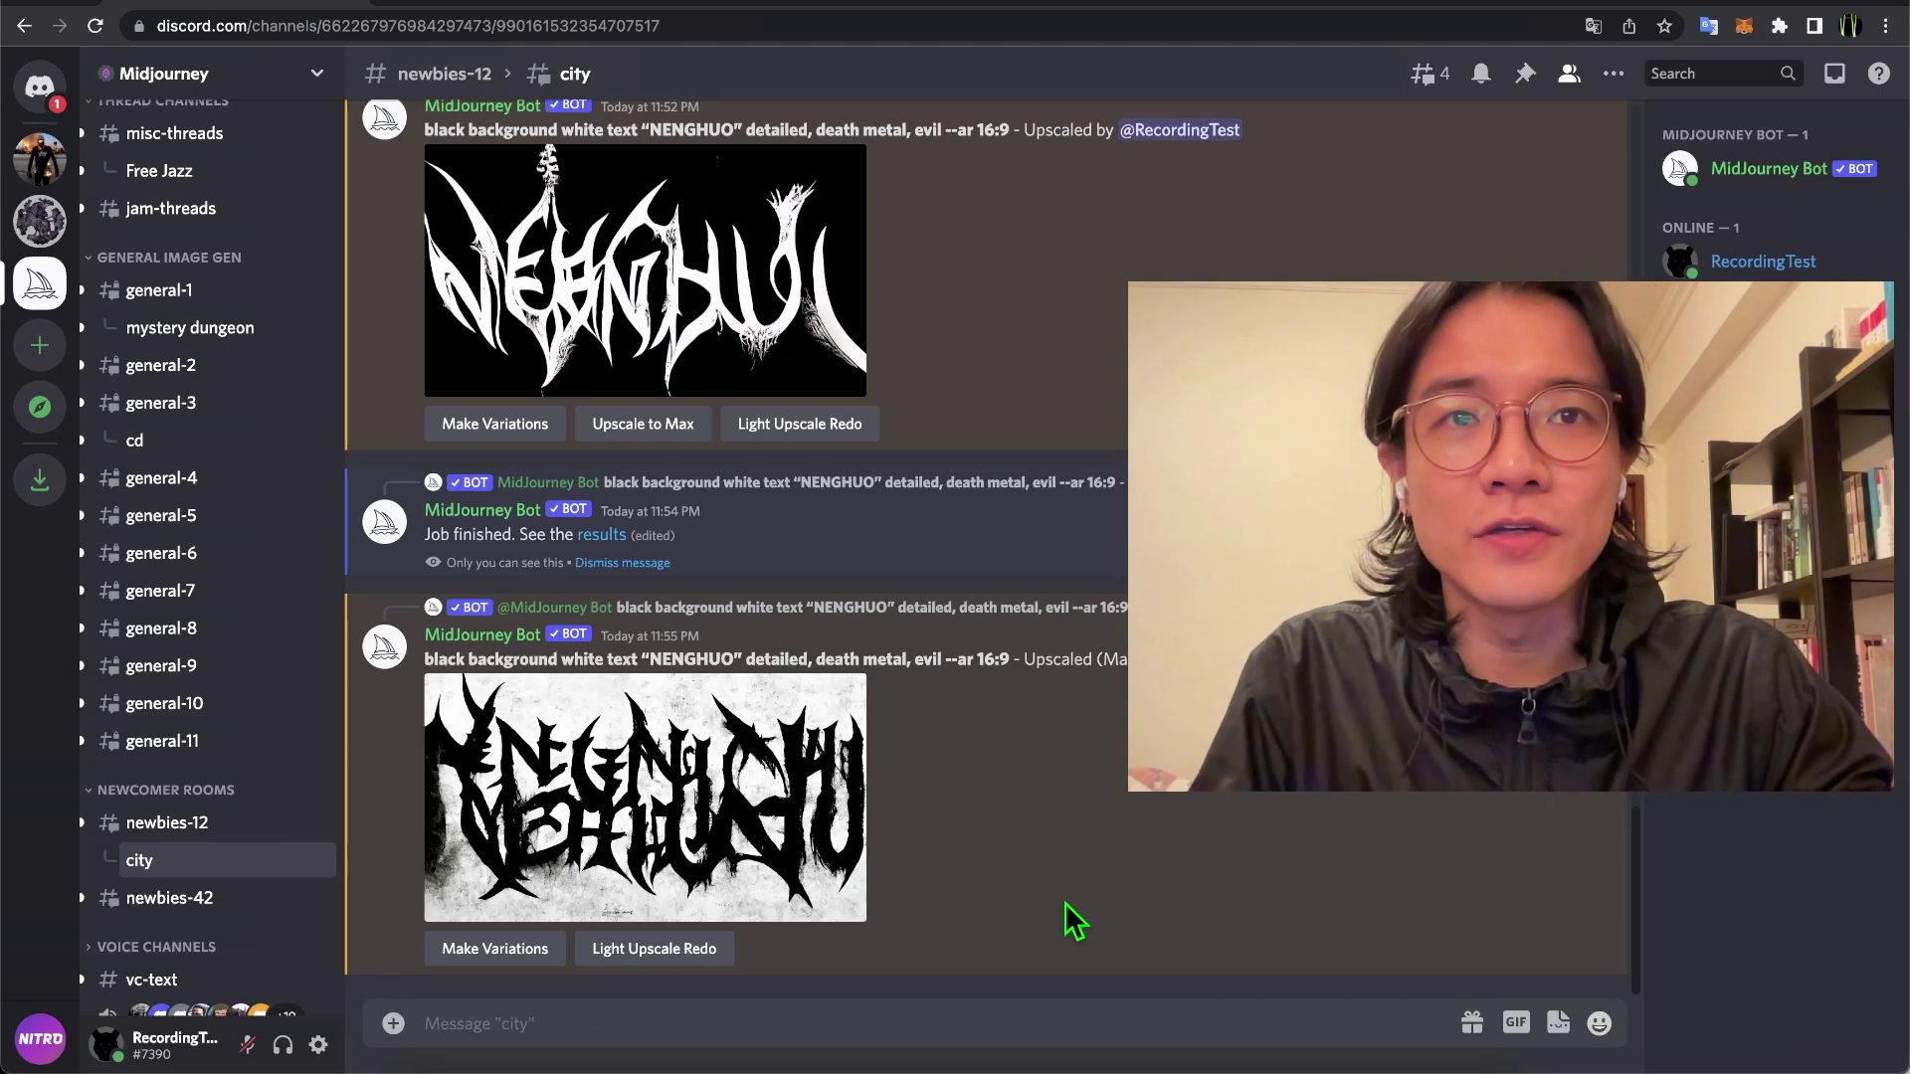
{"action": "left_click", "coordinate": [768, 1020]}
{"action": "type", "text": "/"}
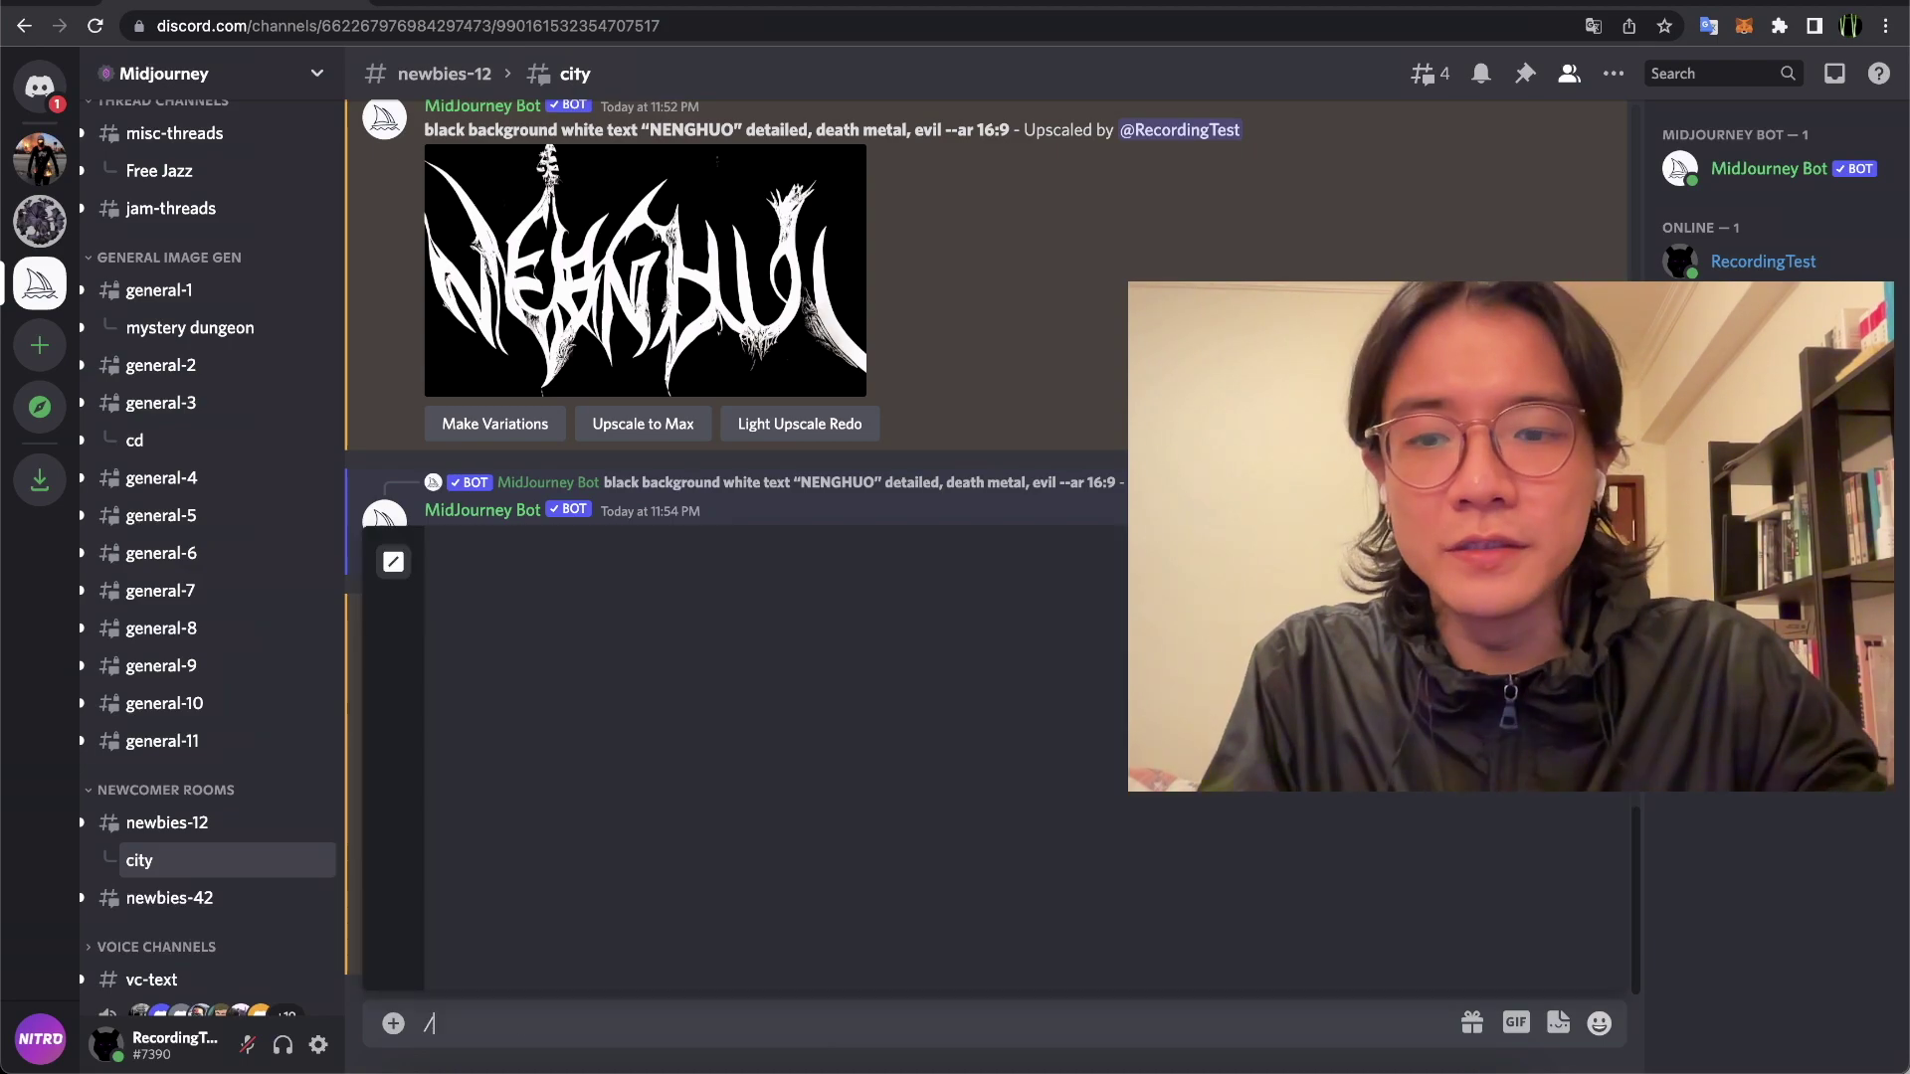
{"action": "left_click", "coordinate": [545, 623]}
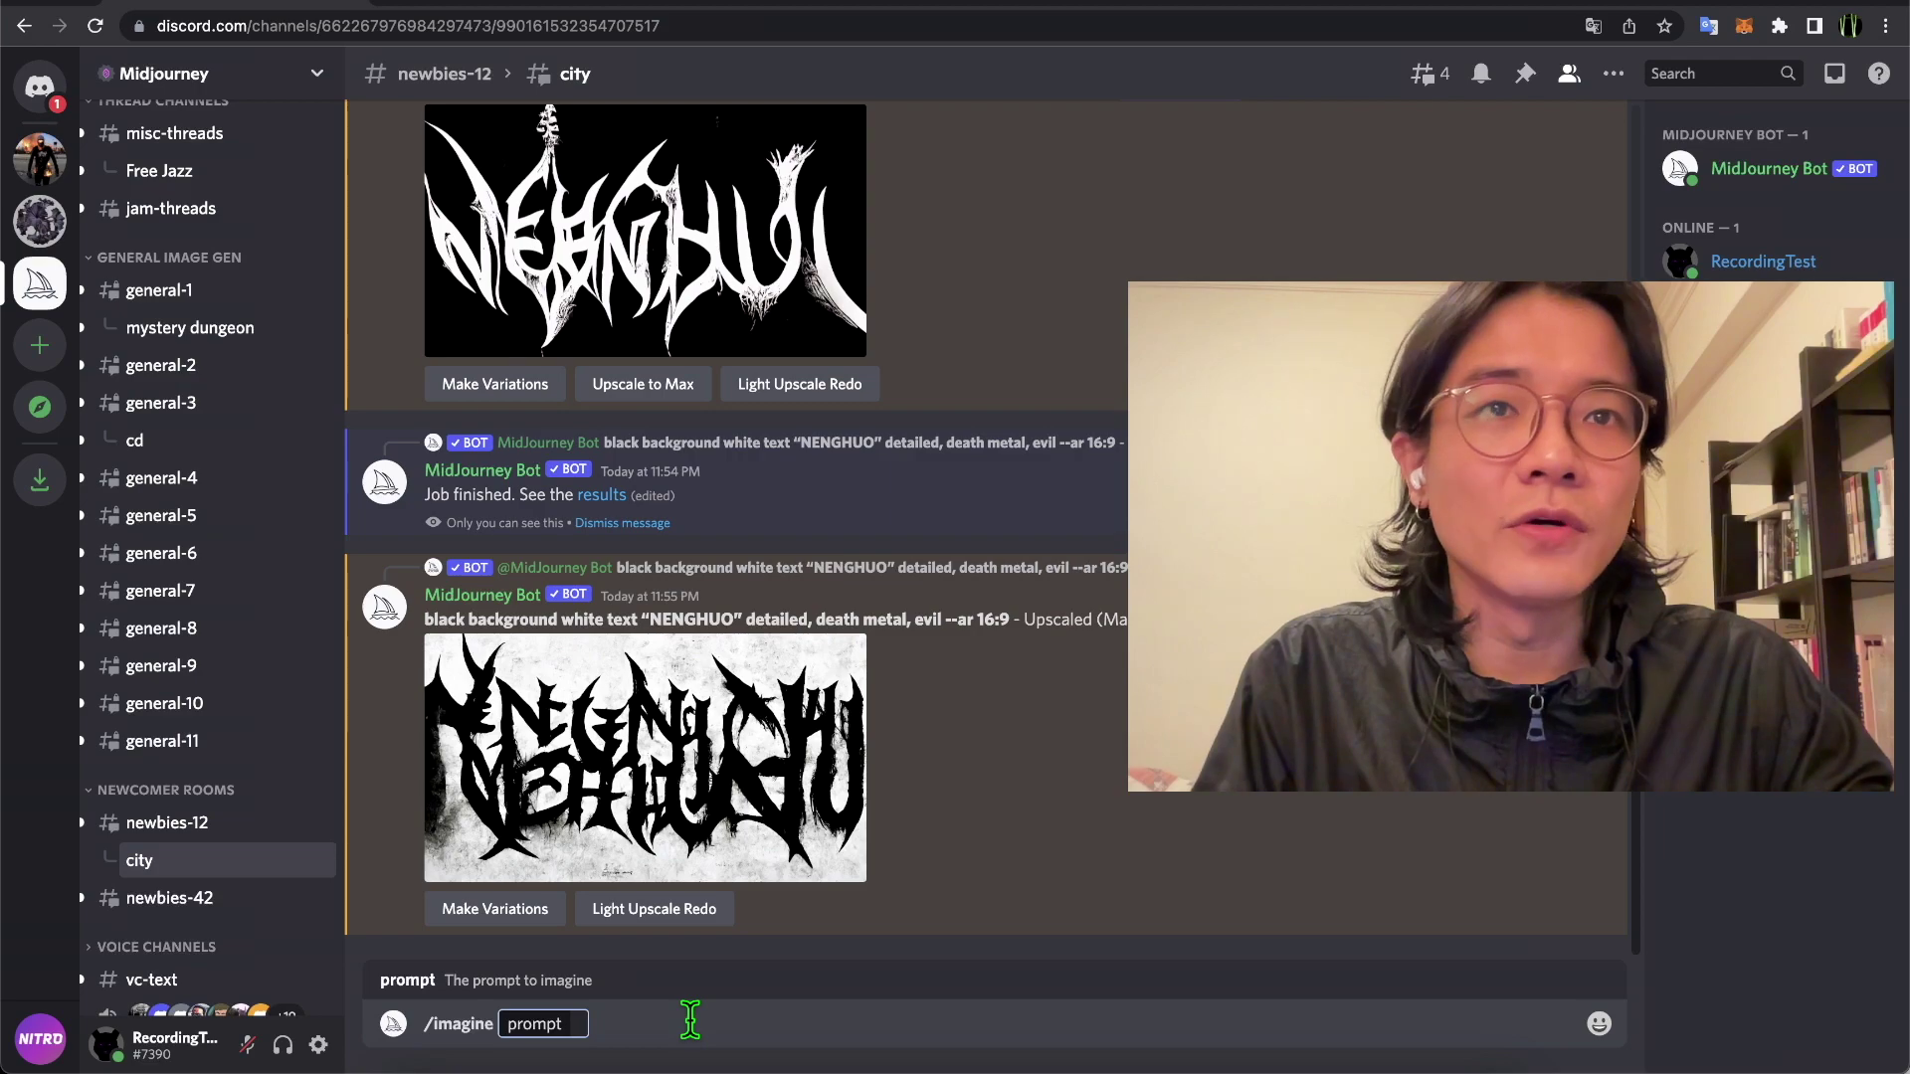
{"action": "key", "text": "Escape"}
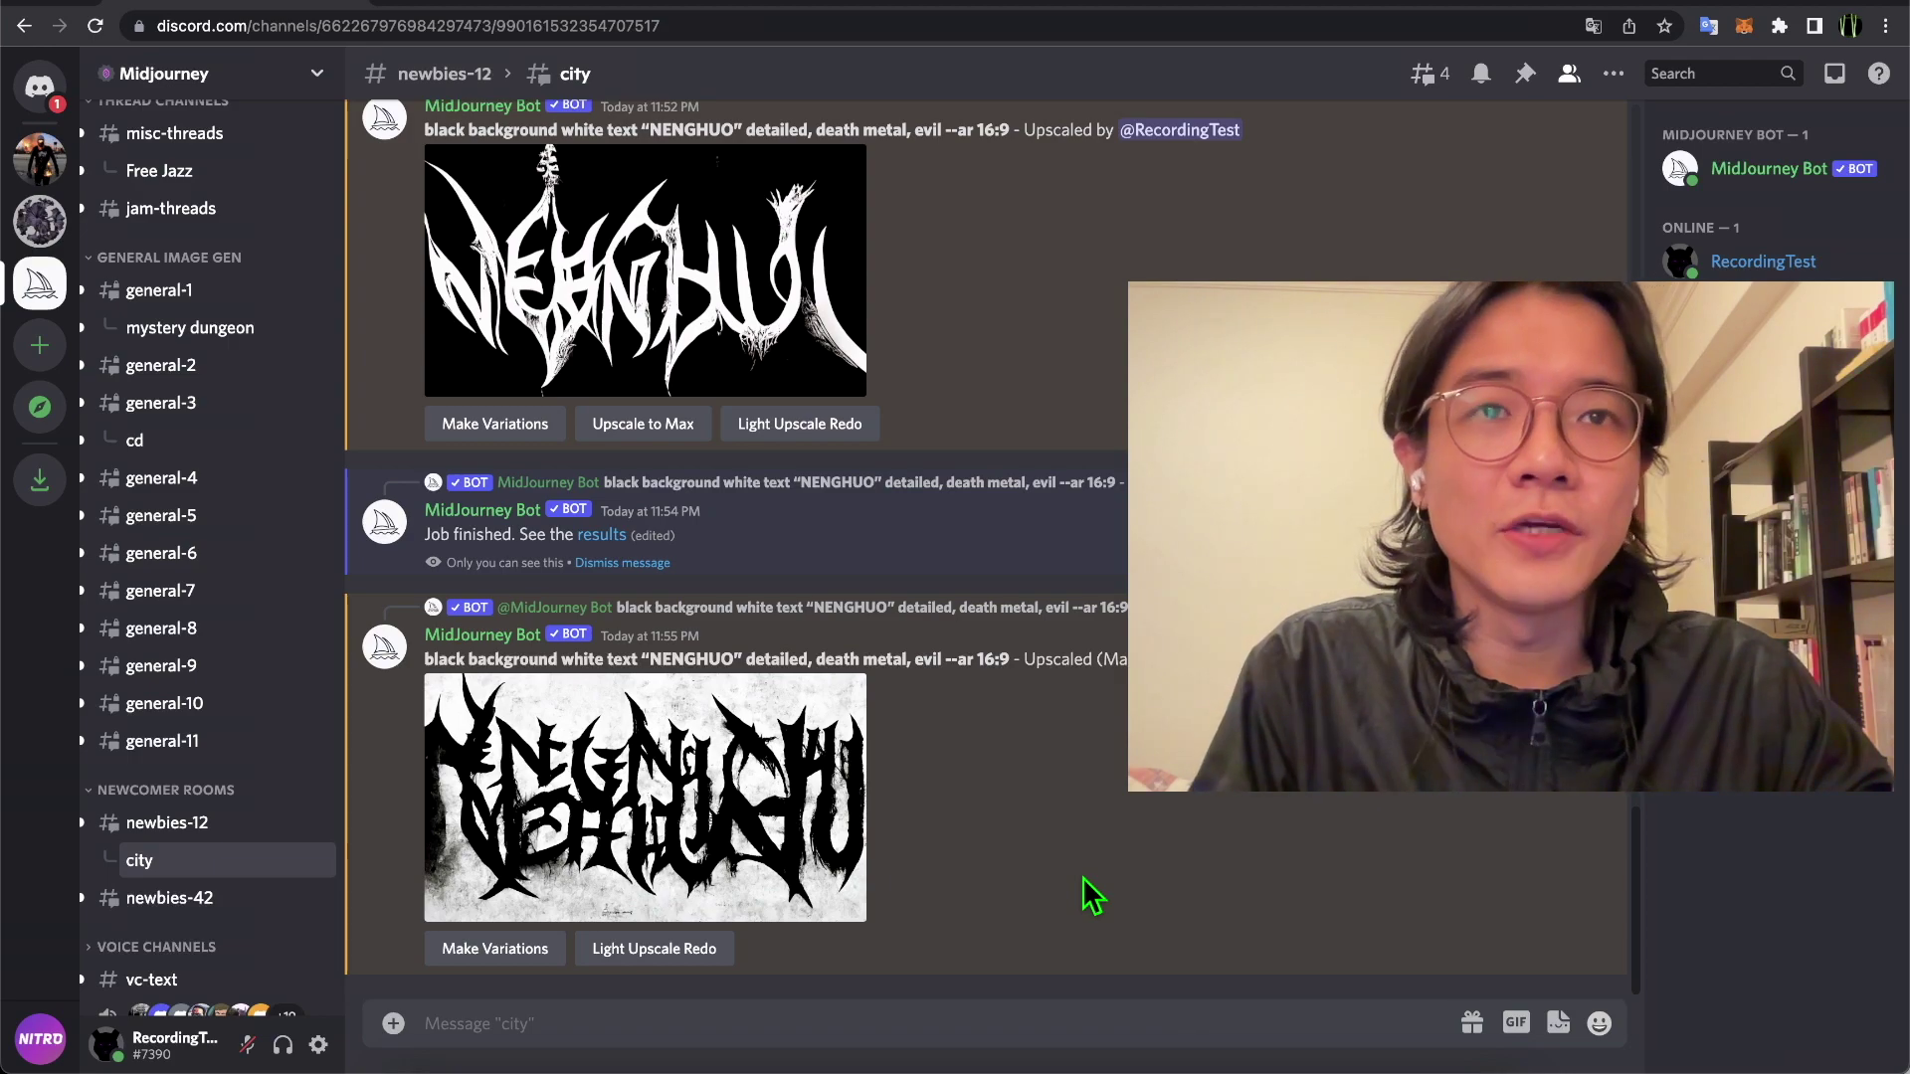
- Upload the photo 2_guo_qu__1.jpg from the desktop folder and post it in the city thread
{"action": "left_click", "coordinate": [393, 1025]}
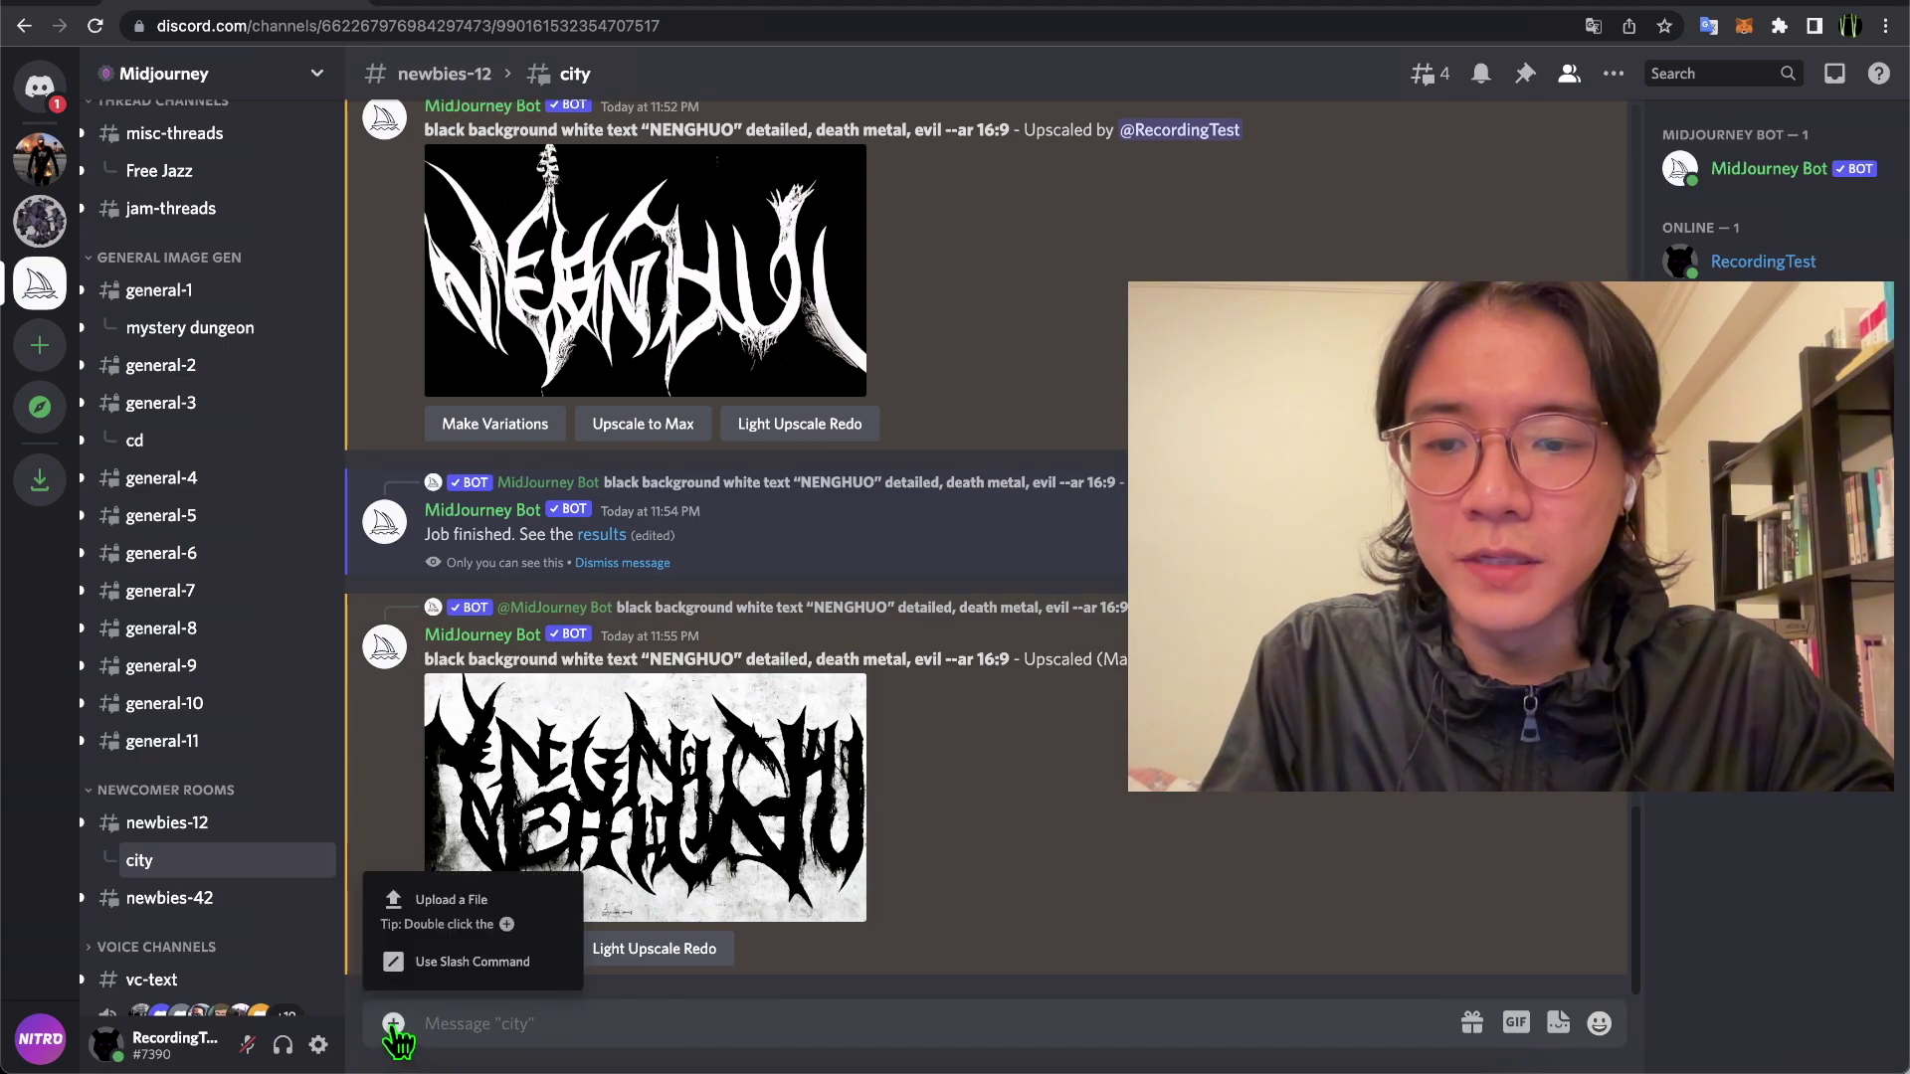
{"action": "left_click", "coordinate": [450, 915]}
{"action": "key", "text": "Down"}
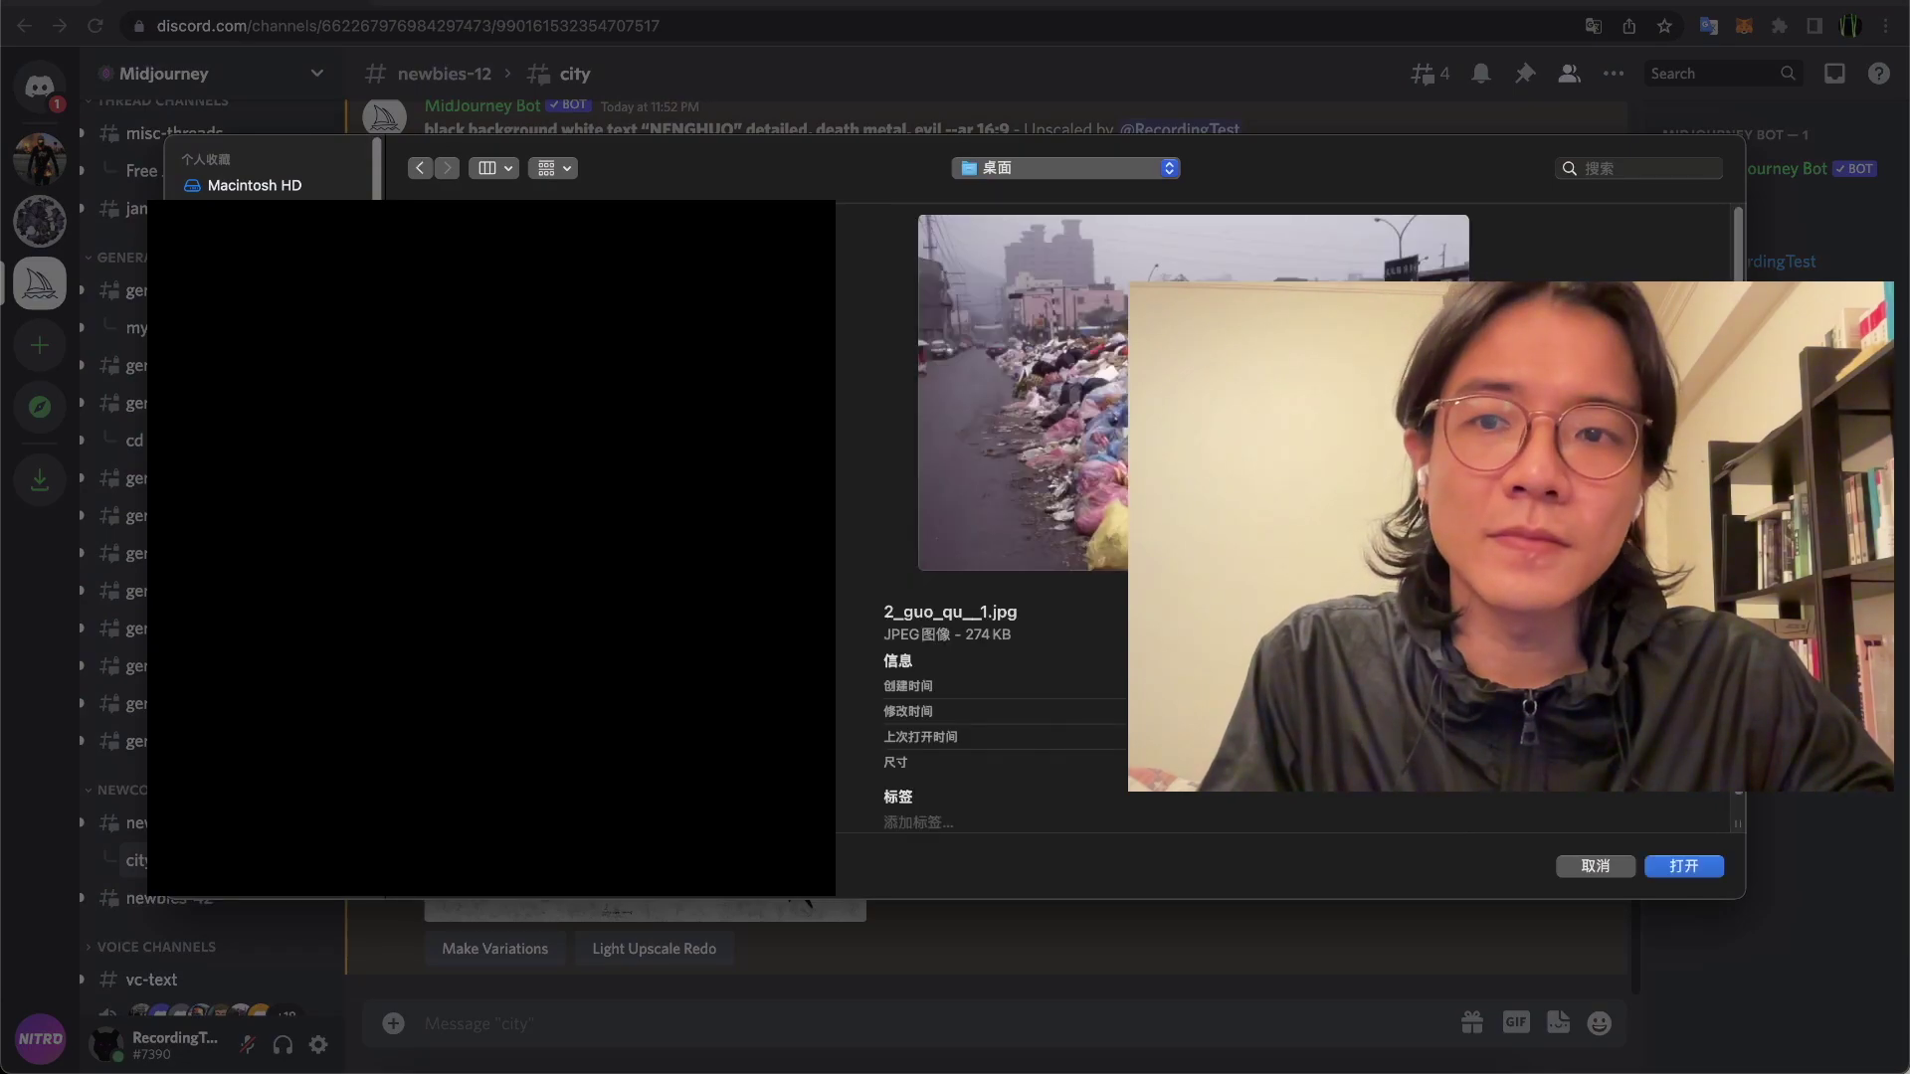
{"action": "key", "text": "Return"}
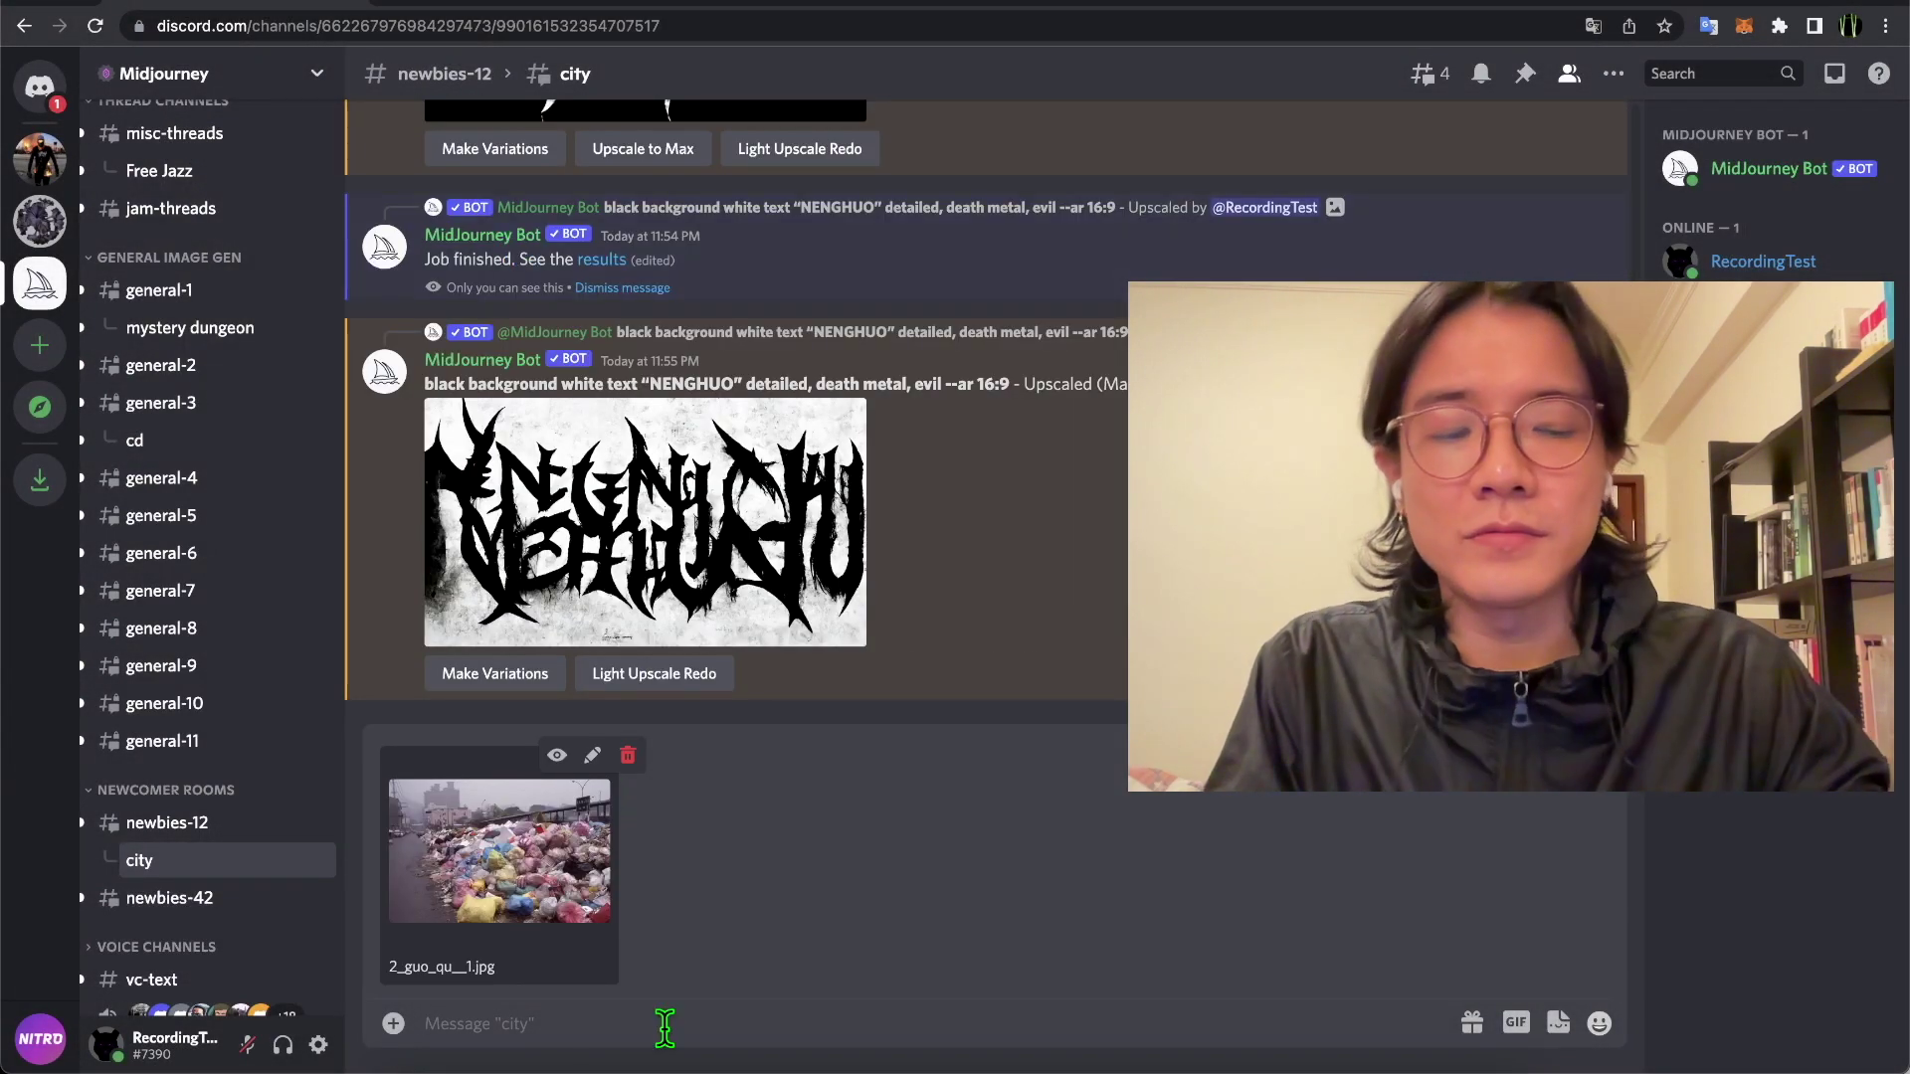
{"action": "key", "text": "Return"}
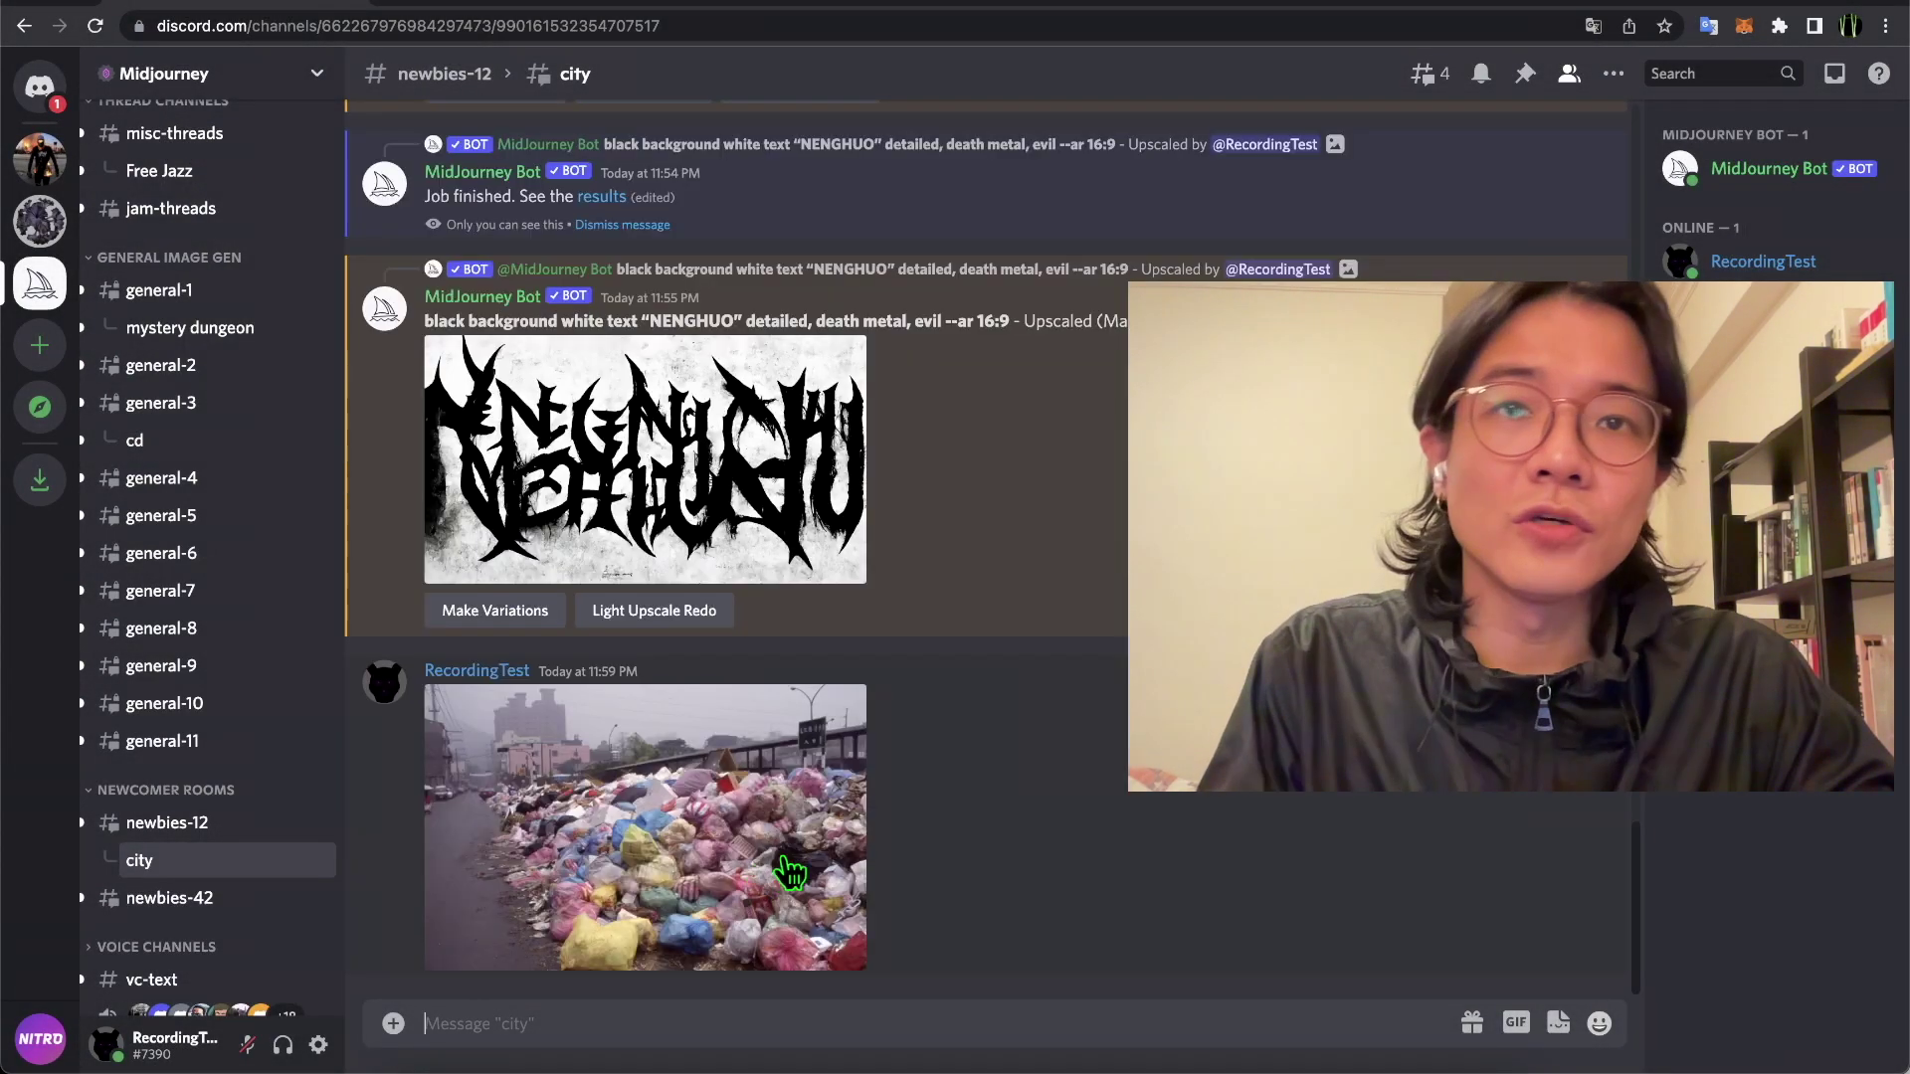
- Open the original of the posted garbage photo in the browser, copy its web address, and return to the city thread
{"action": "left_click", "coordinate": [796, 873]}
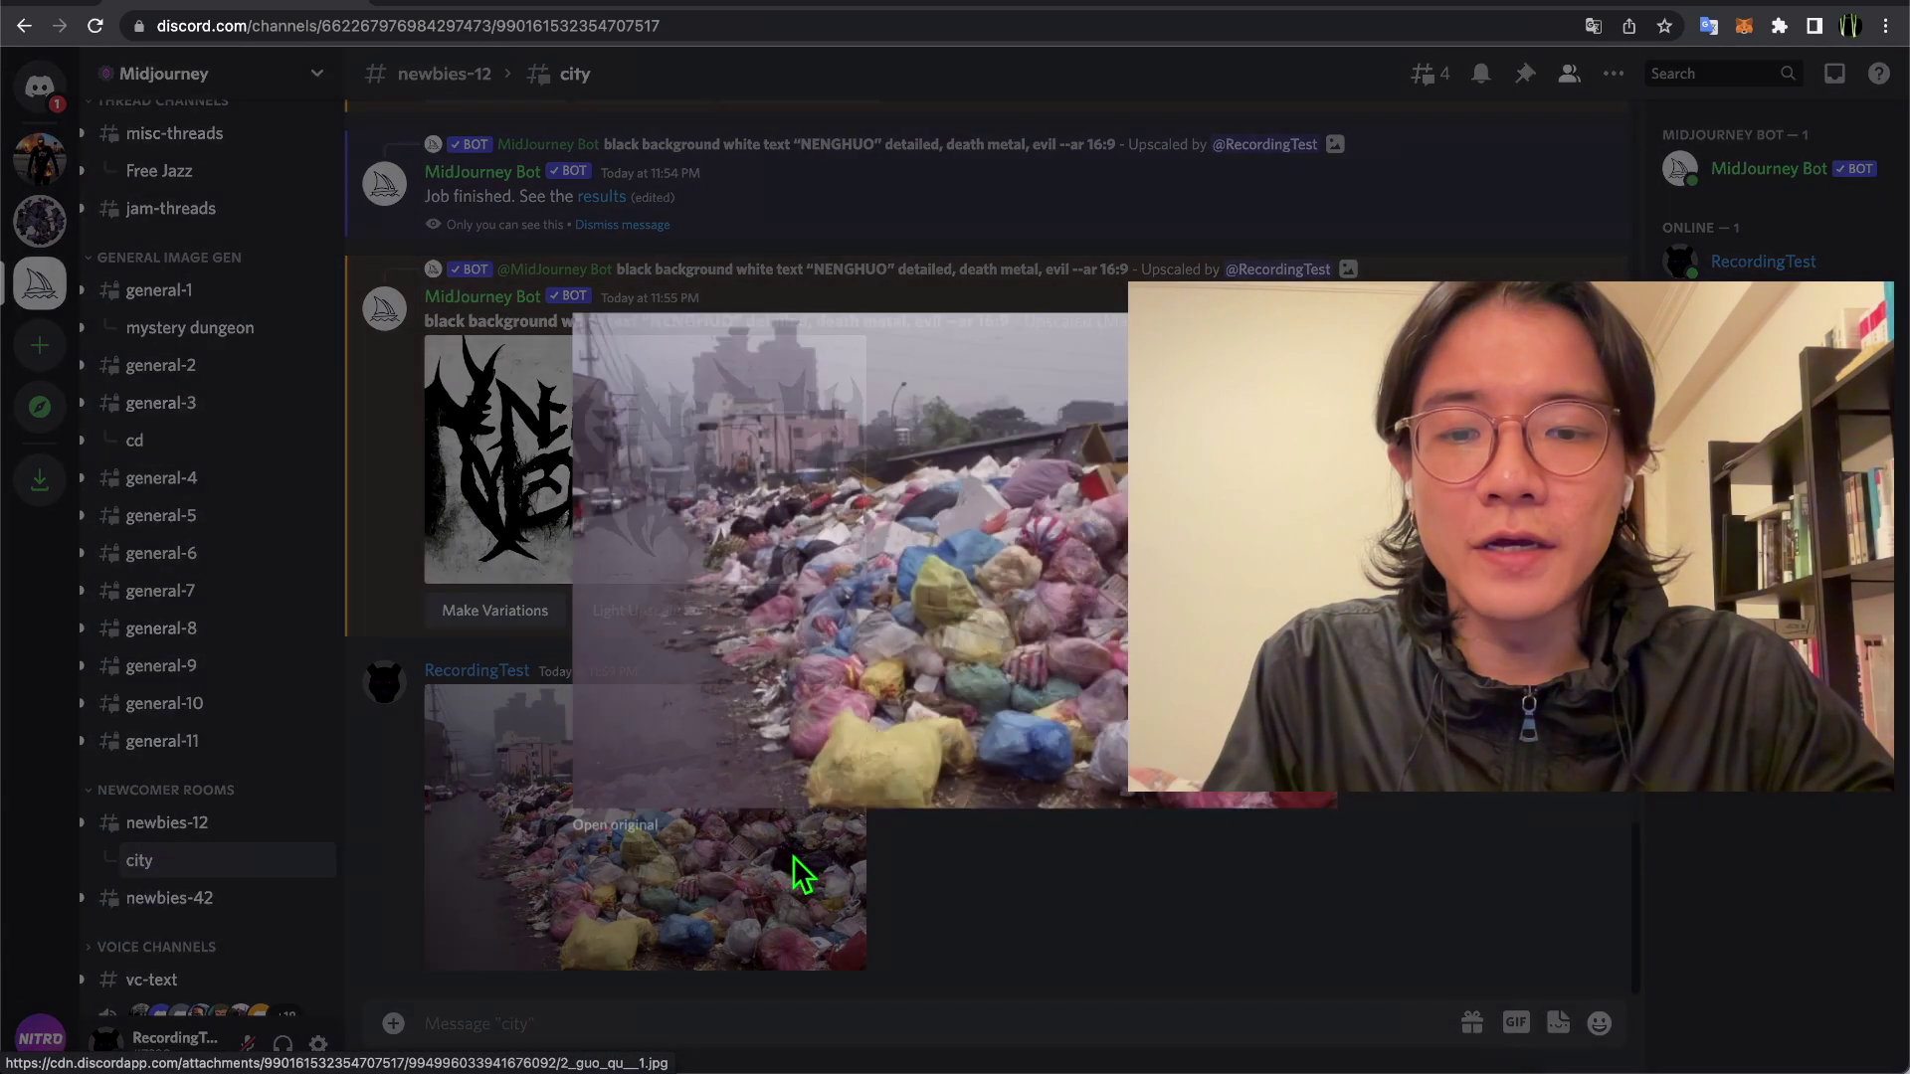
{"action": "left_click", "coordinate": [605, 850]}
{"action": "left_click", "coordinate": [960, 28]}
{"action": "key", "text": "super+c"}
{"action": "left_click", "coordinate": [930, 26]}
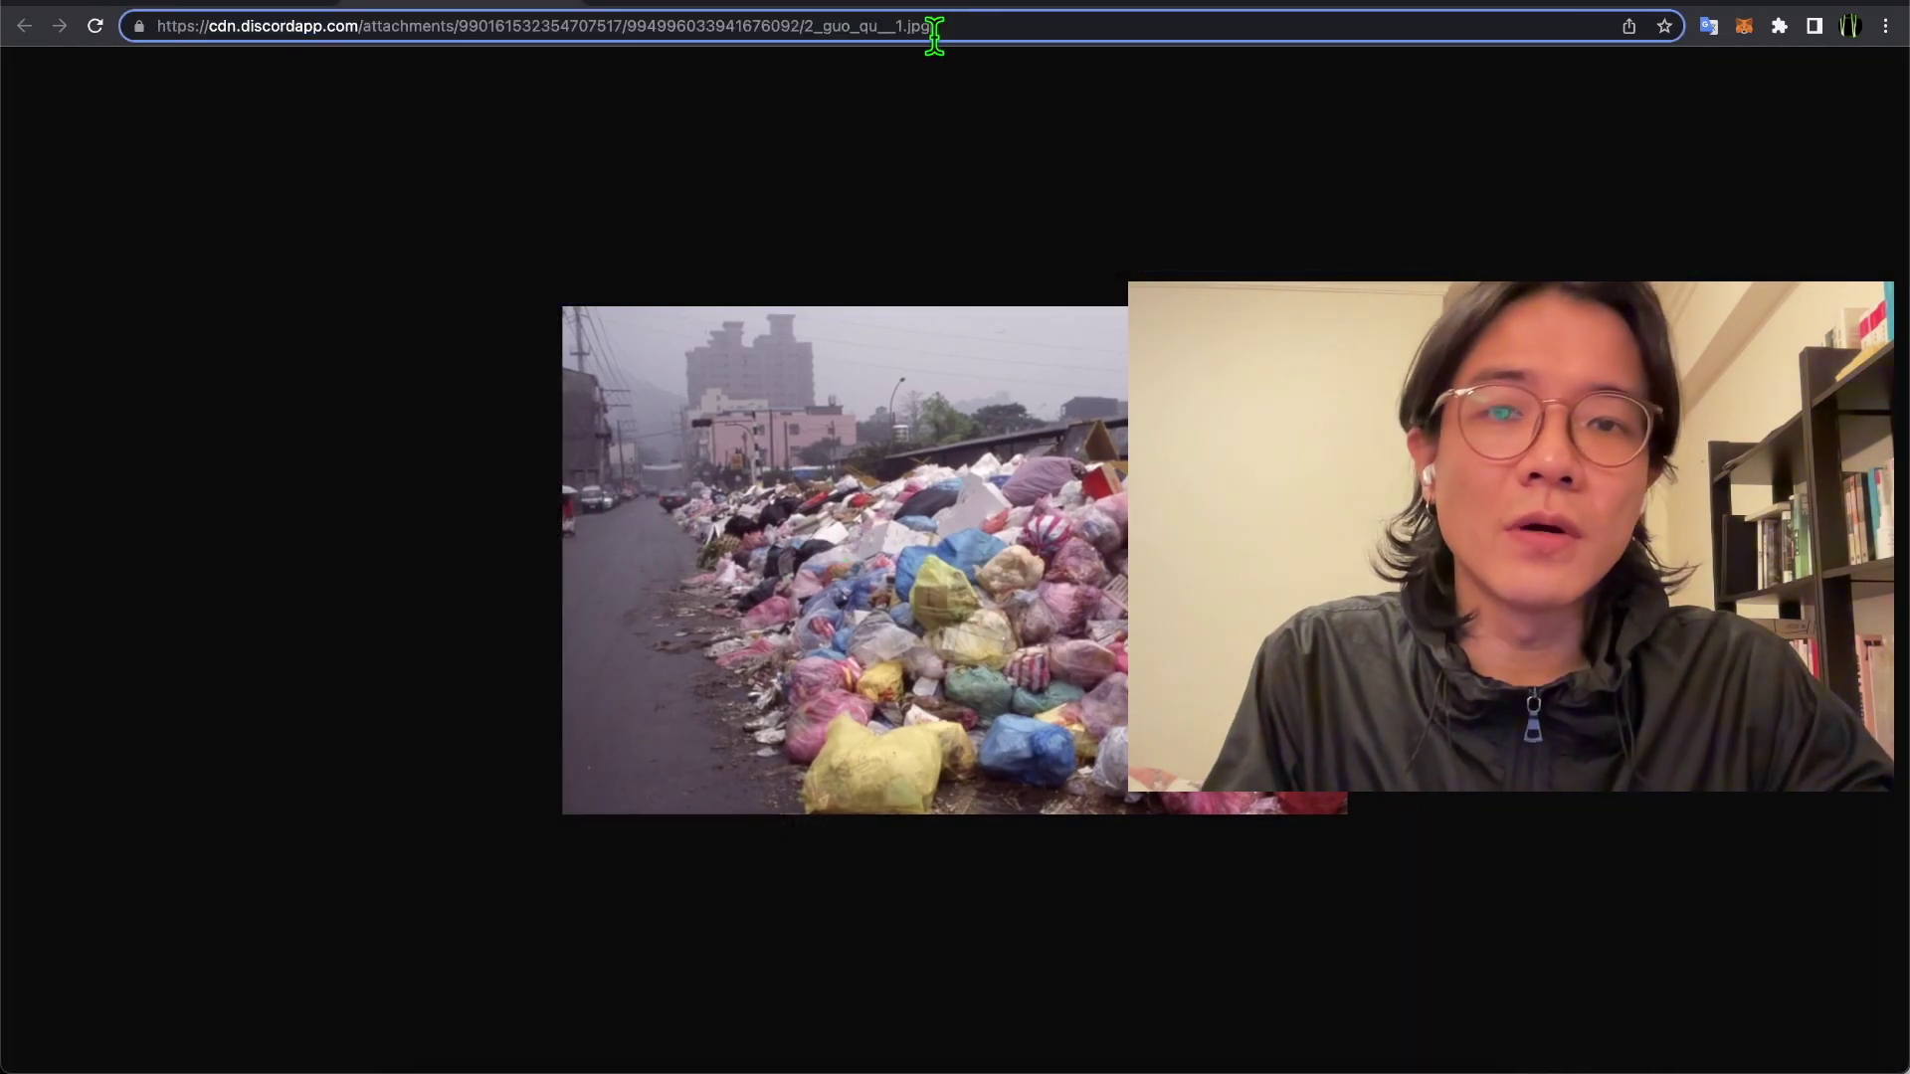
{"action": "triple_click", "coordinate": [506, 26]}
{"action": "key", "text": "super+w"}
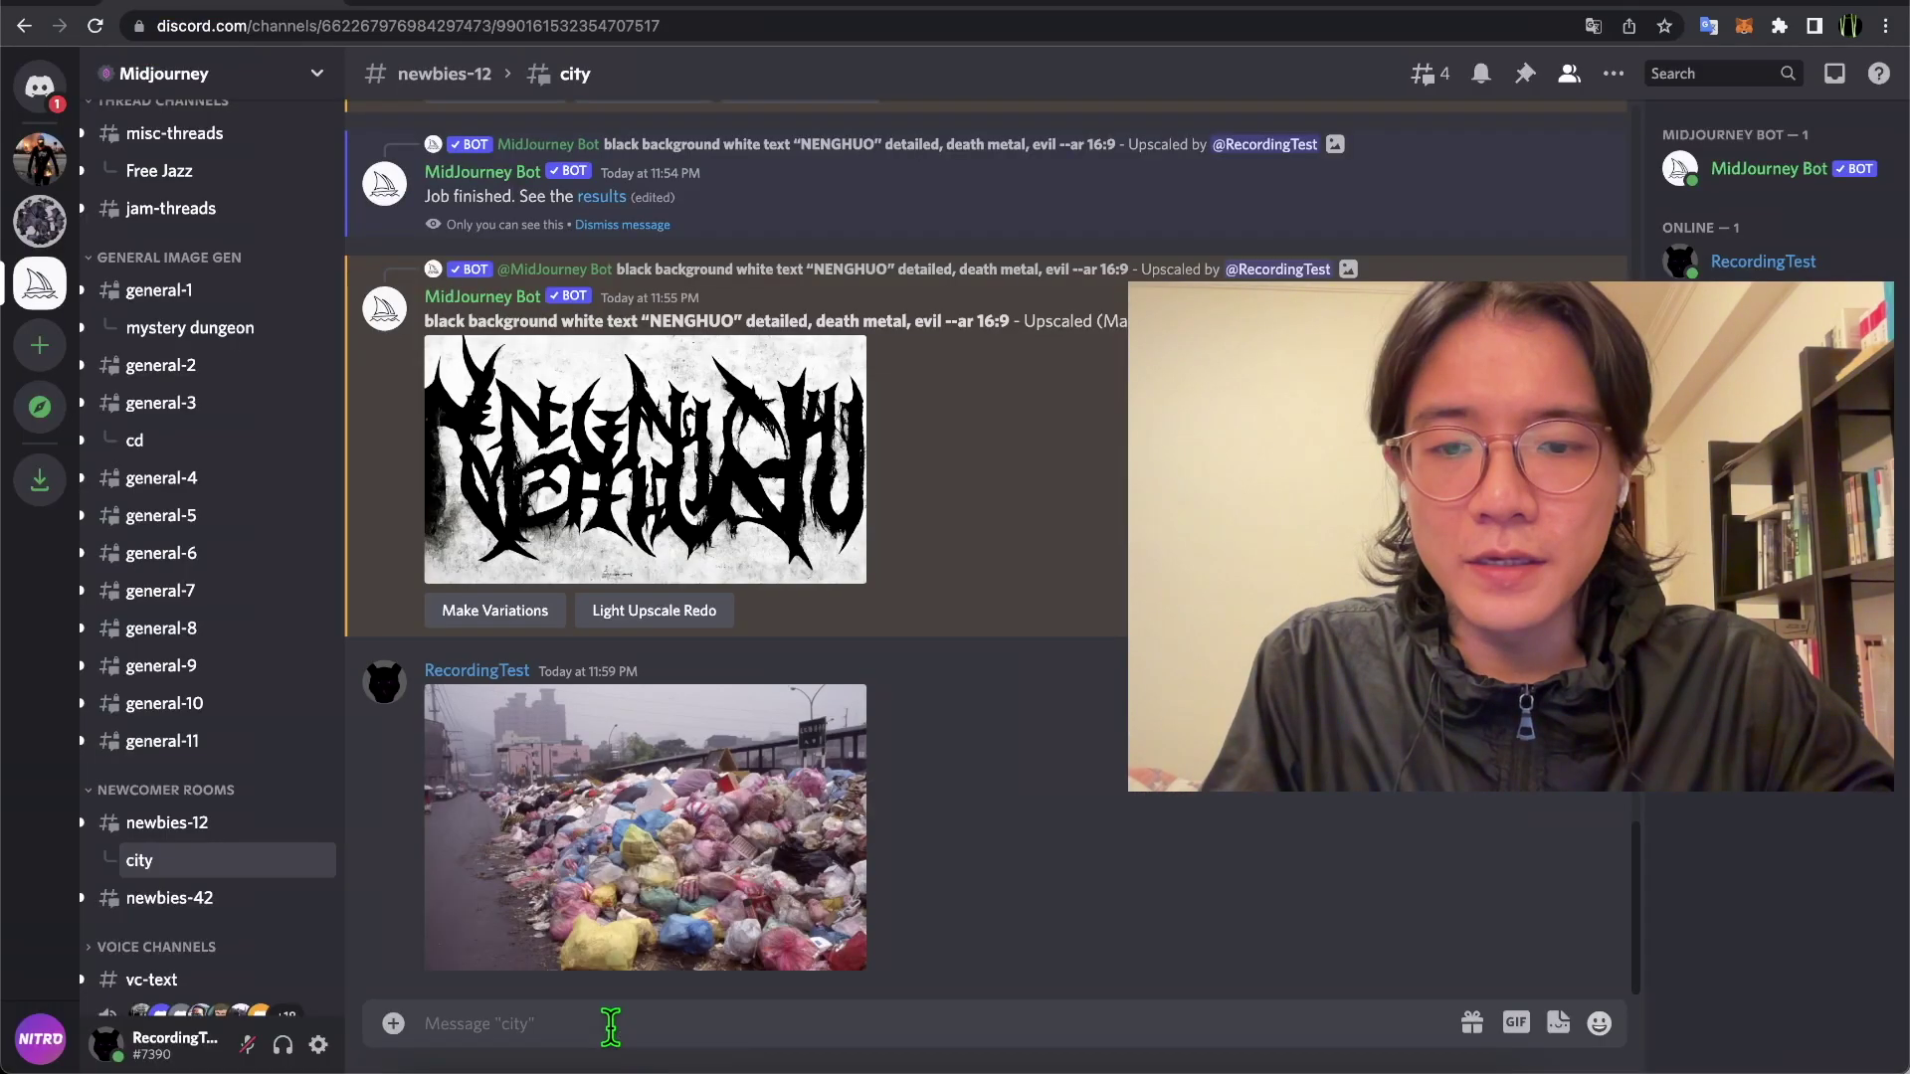
- Generate images with the /imagine command, using the copied garbage photo address followed by the word "dog" as the prompt
{"action": "type", "text": "/"}
{"action": "left_click", "coordinate": [606, 624]}
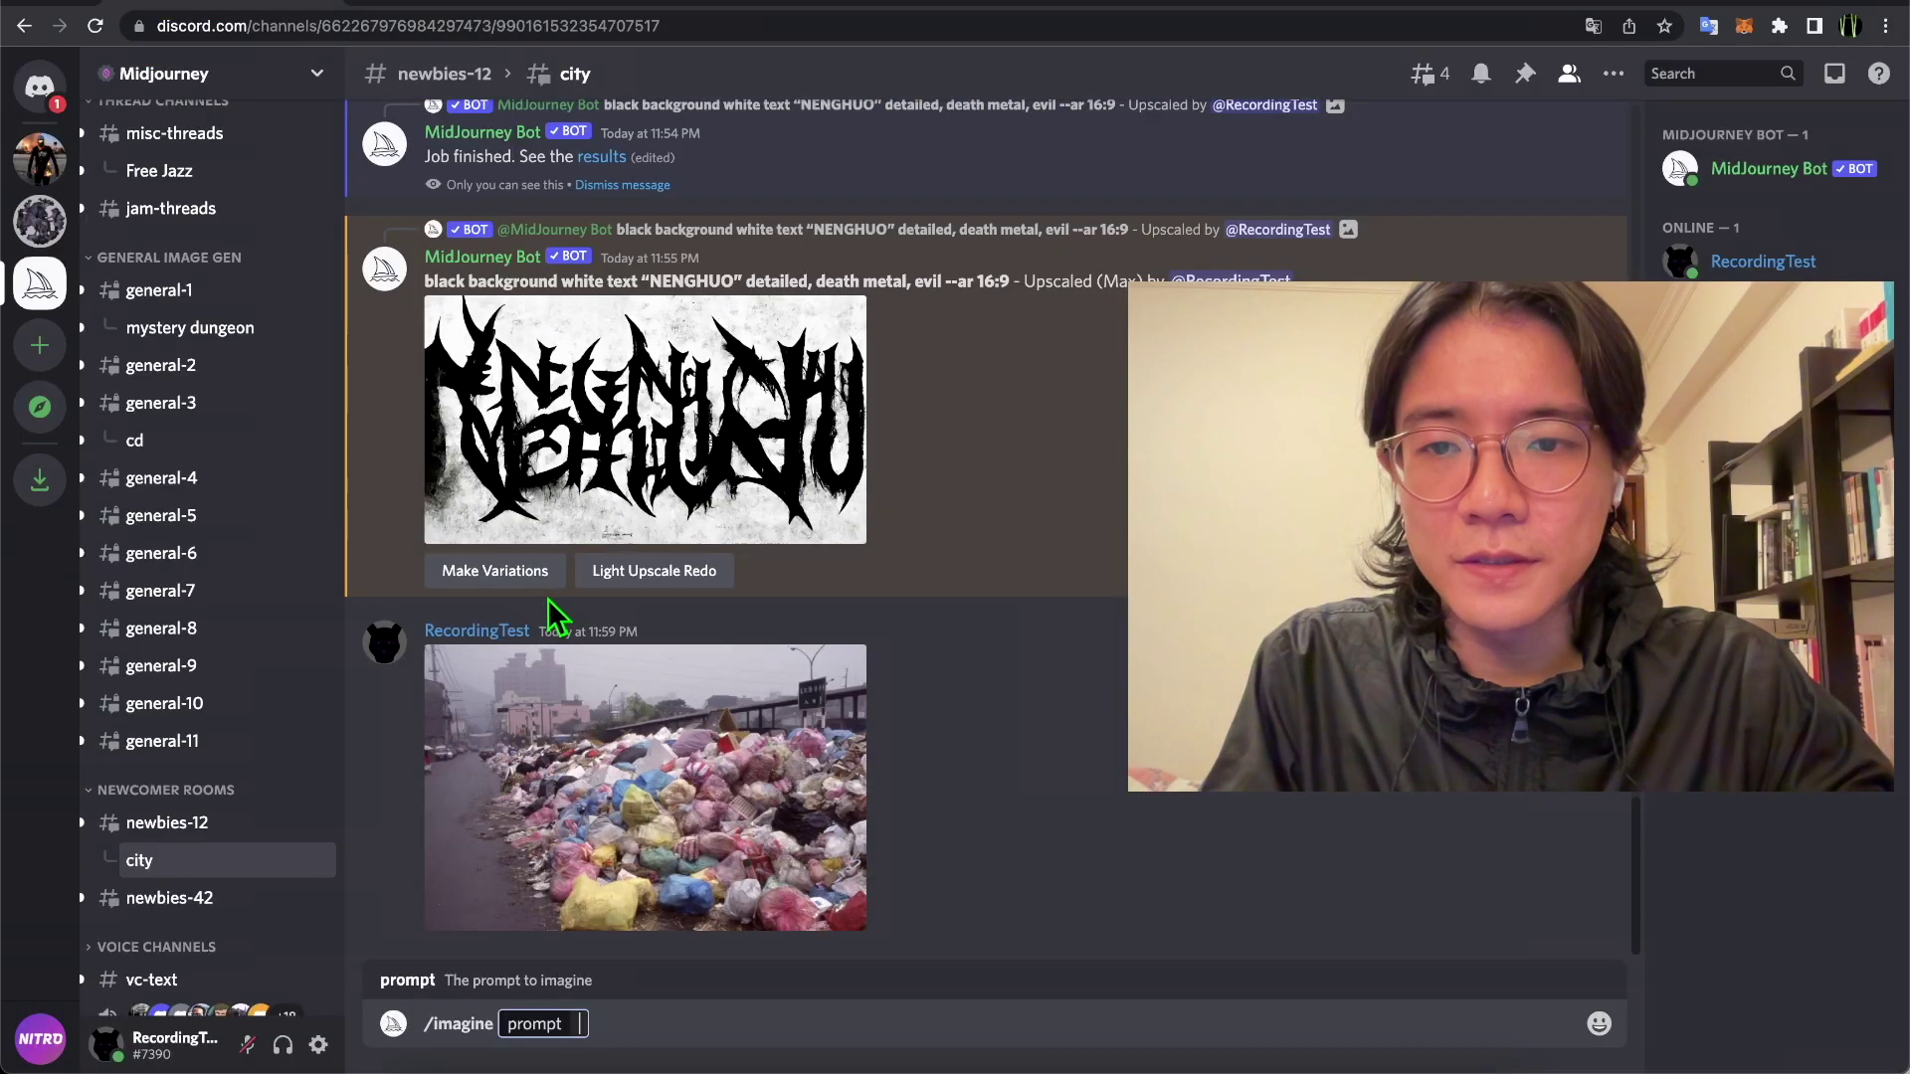
{"action": "key", "text": "super+v"}
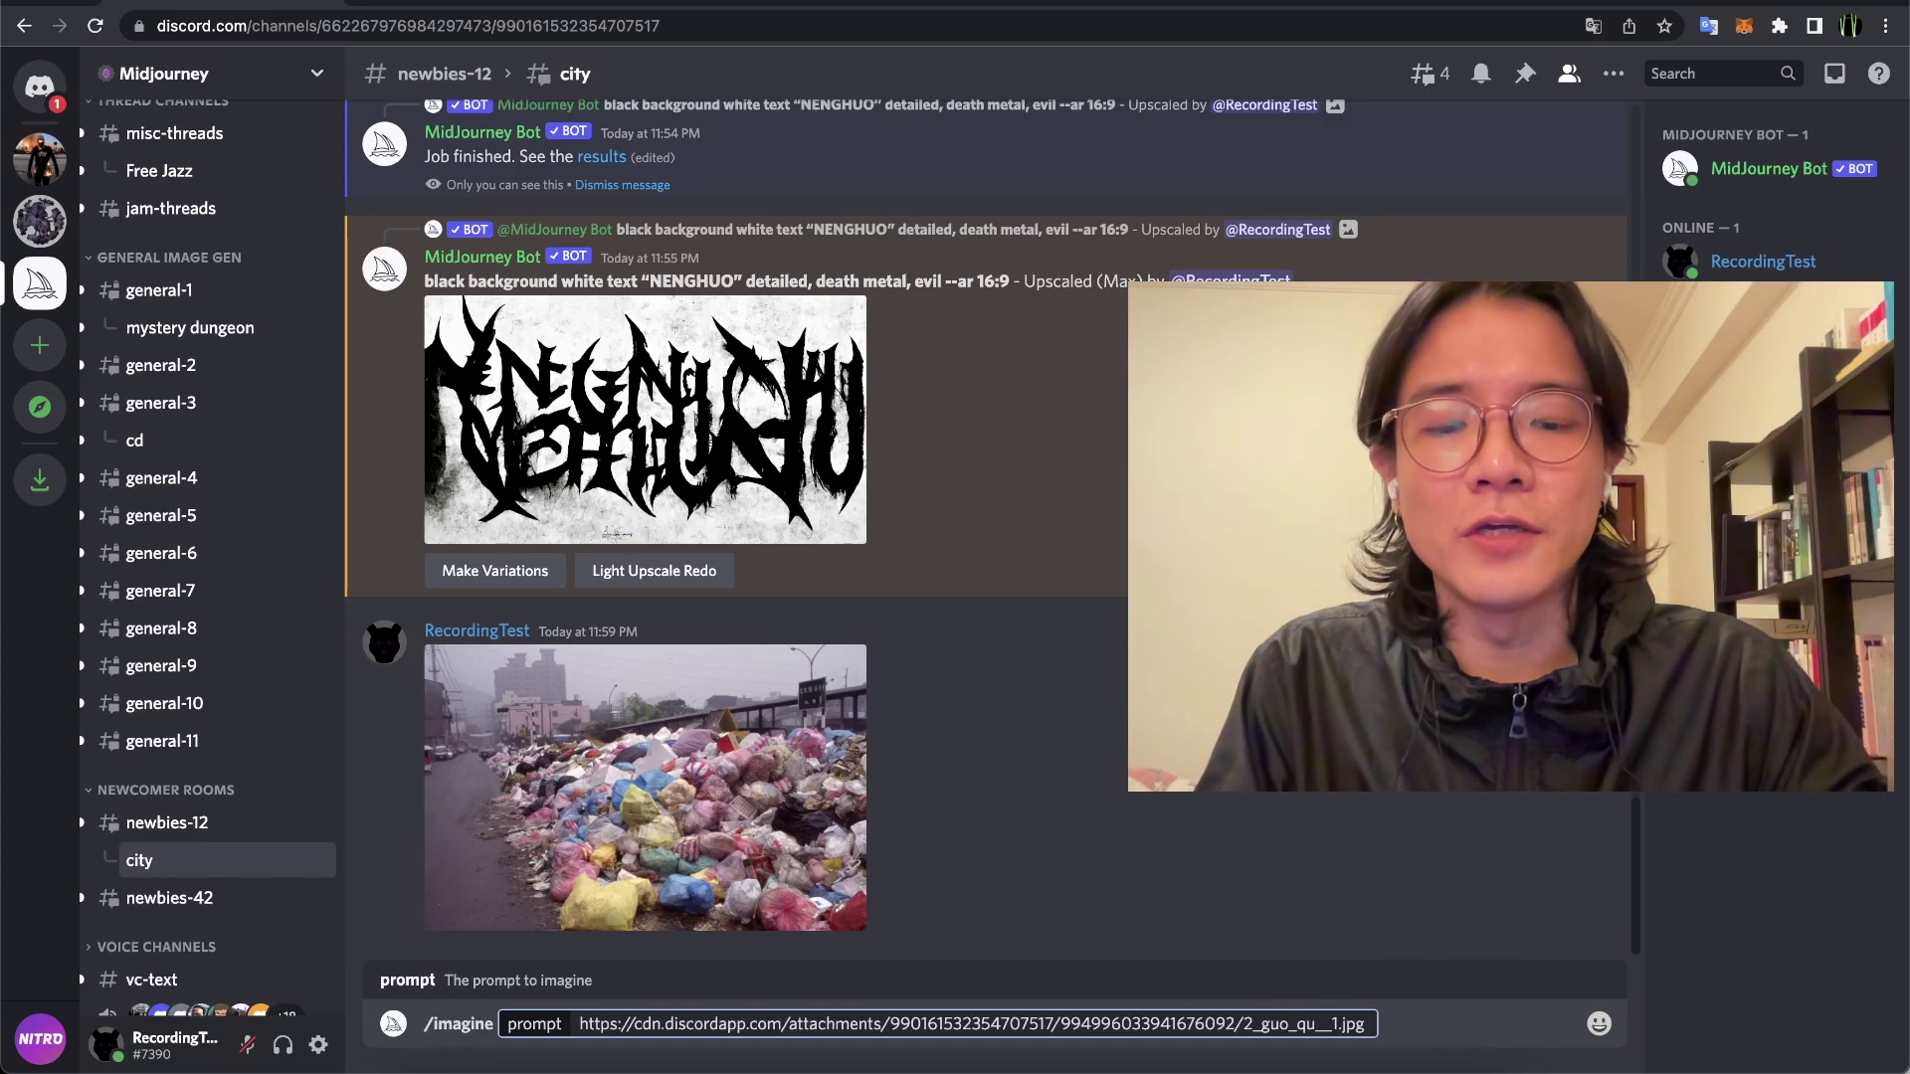
{"action": "type", "text": "dog"}
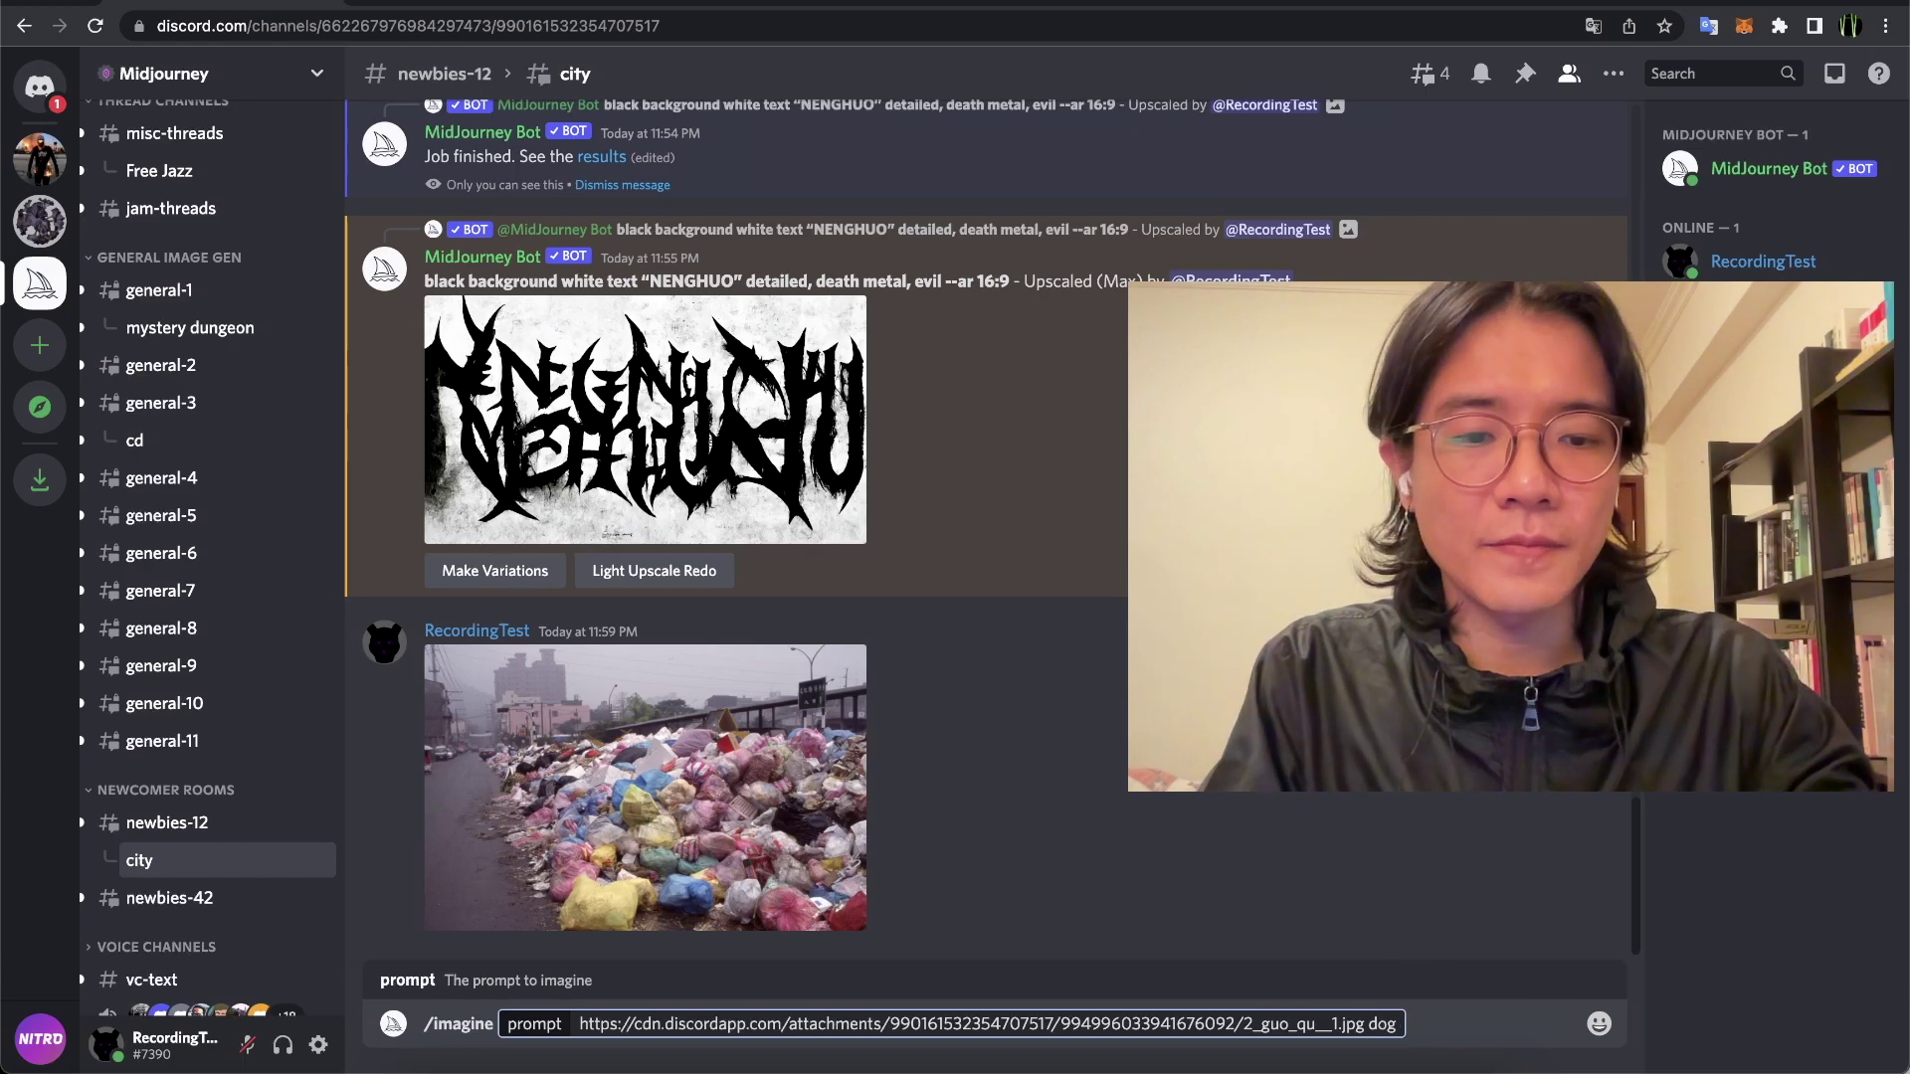
{"action": "key", "text": "Return"}
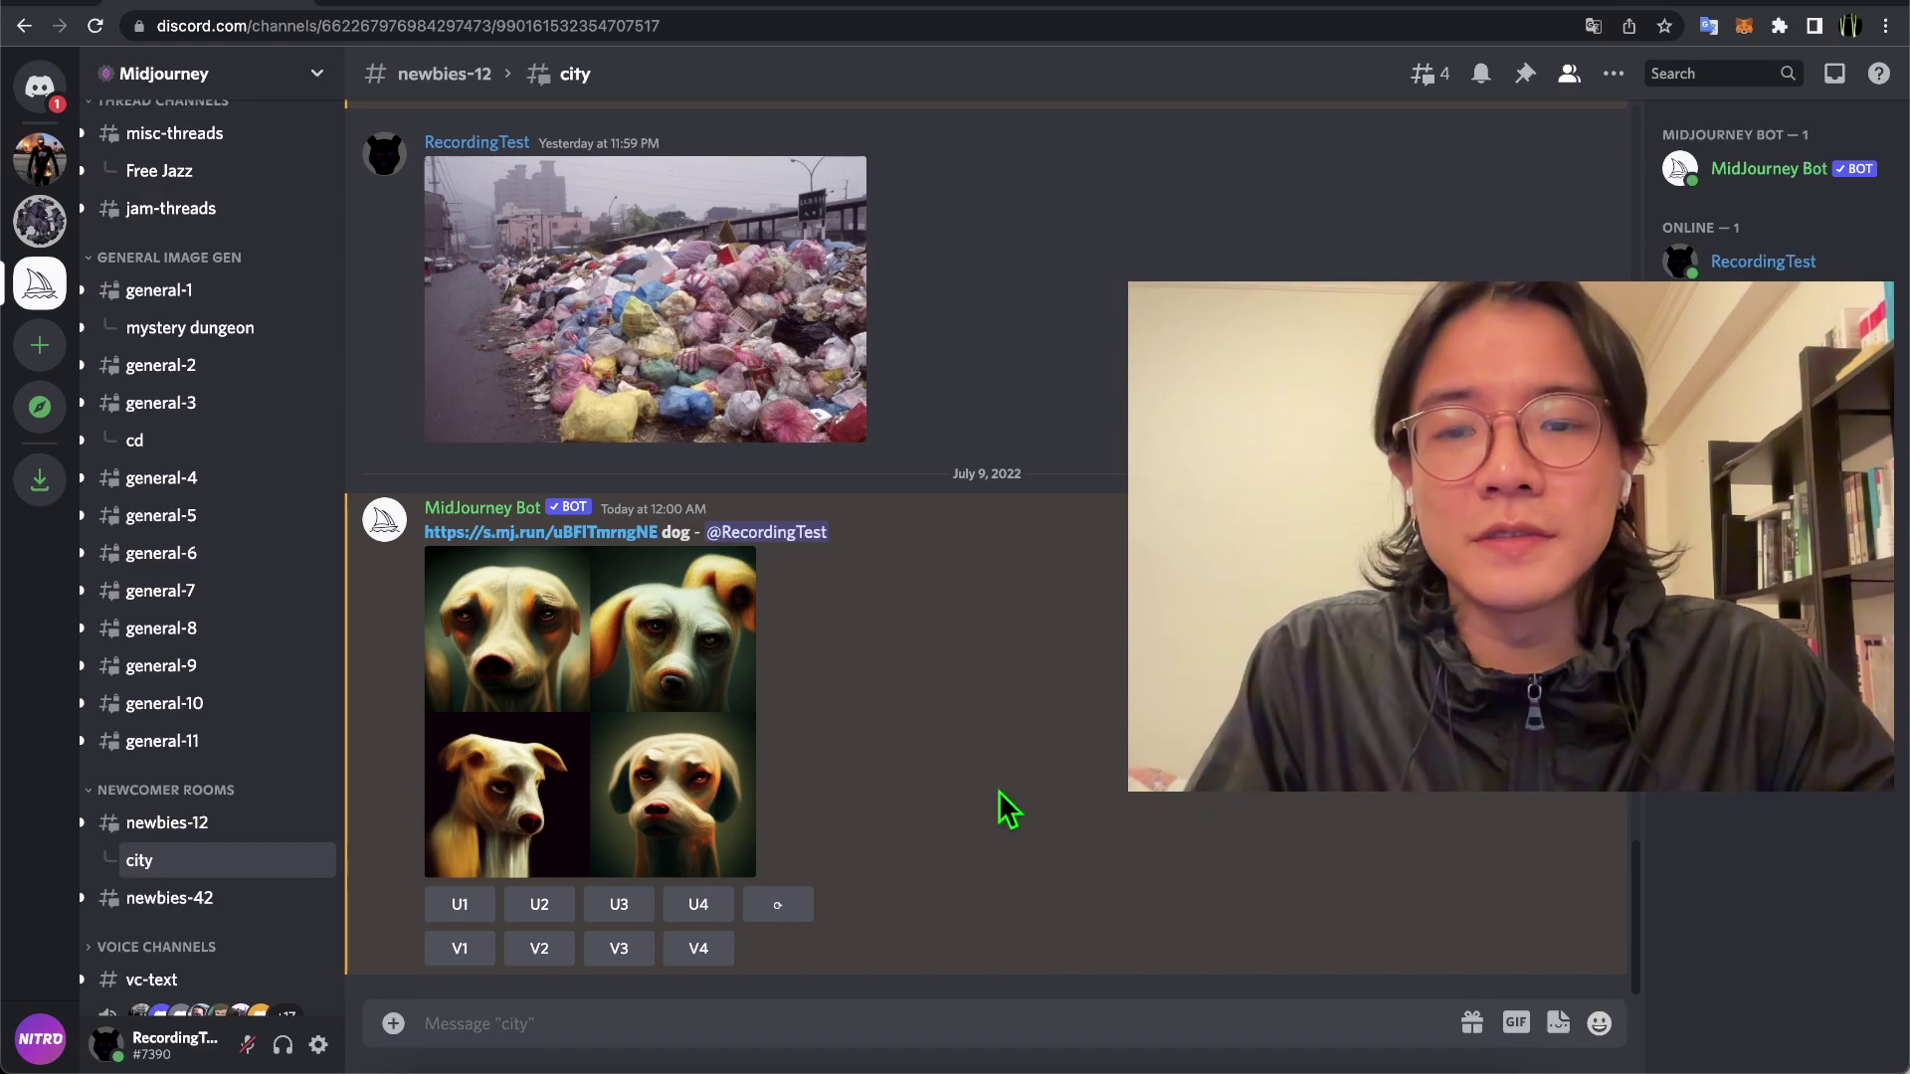
- Start a new /imagine prompt containing the web address of the garbage photo 2_guo_qu__1.jpg, copied from its opened original
{"action": "type", "text": "/"}
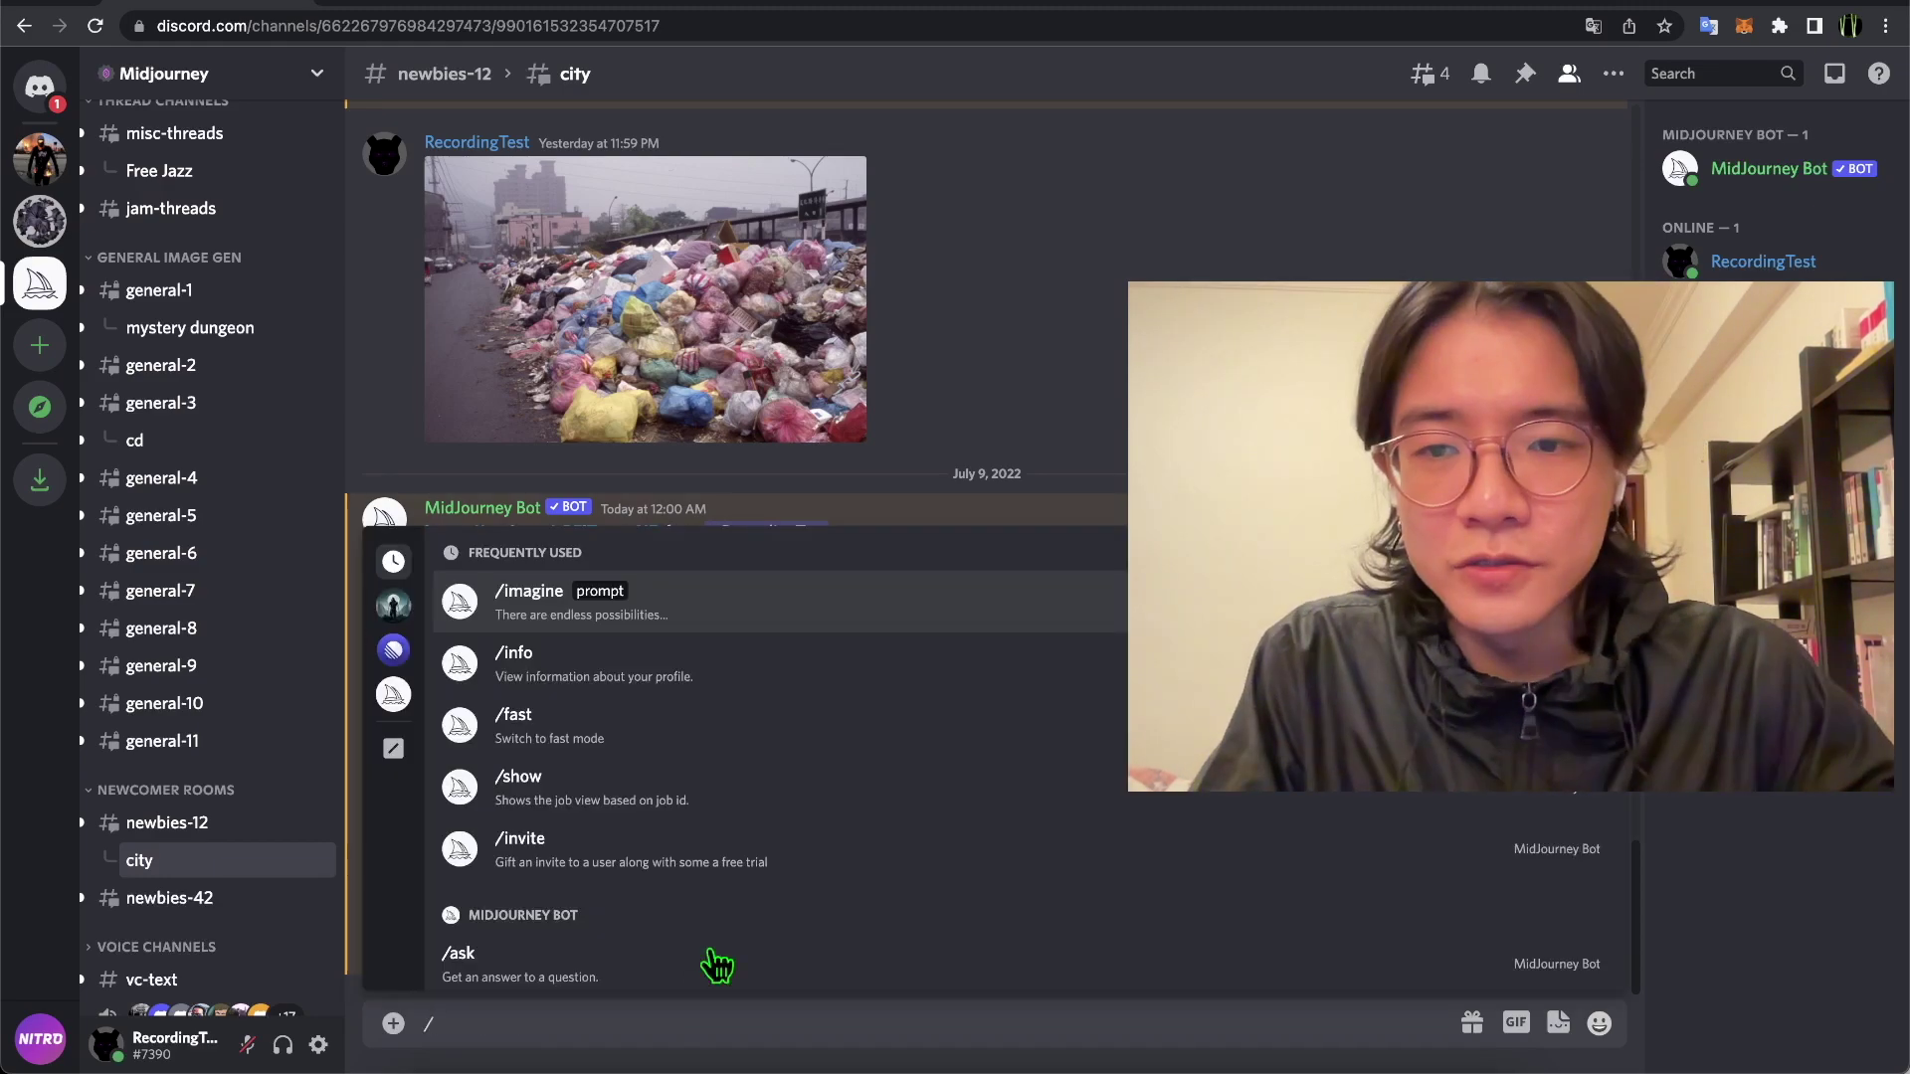
{"action": "left_click", "coordinate": [771, 600]}
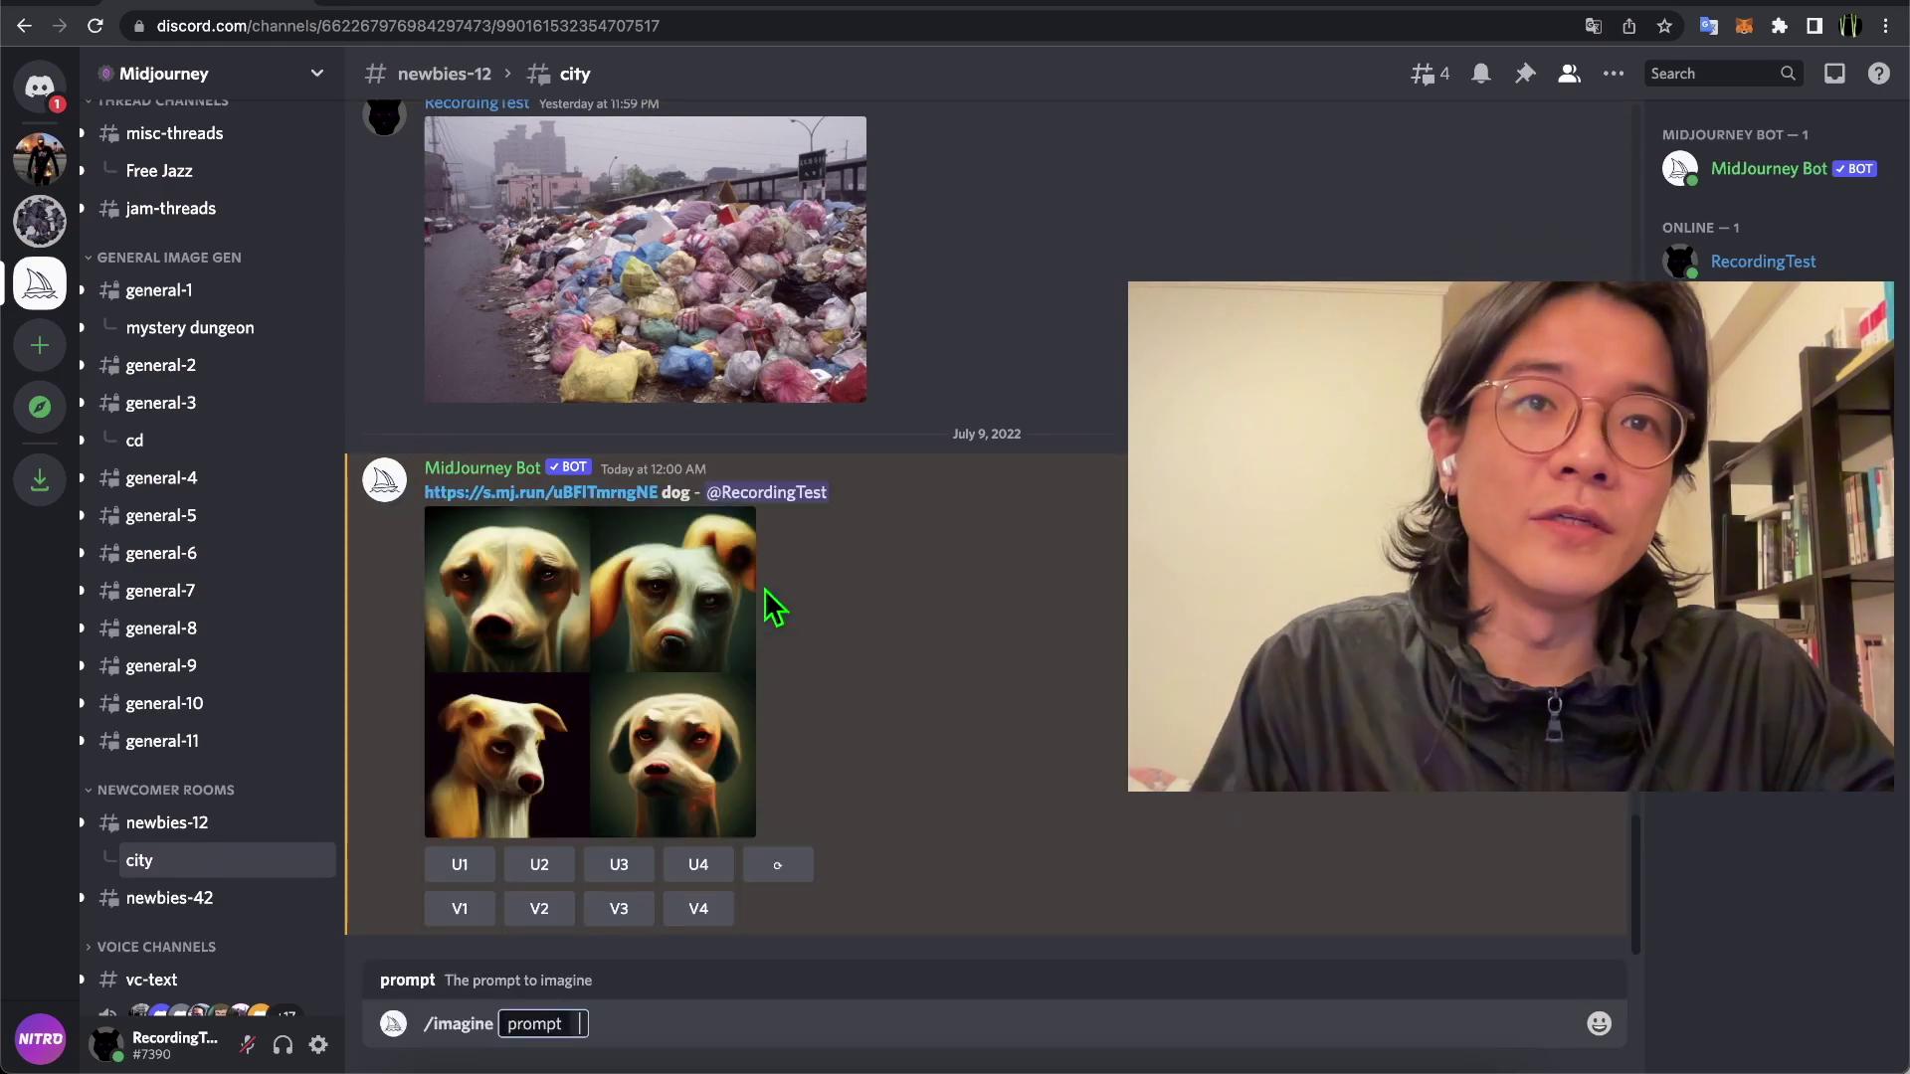
{"action": "left_click_drag", "start_coordinate": [721, 349], "coordinate": [716, 24]}
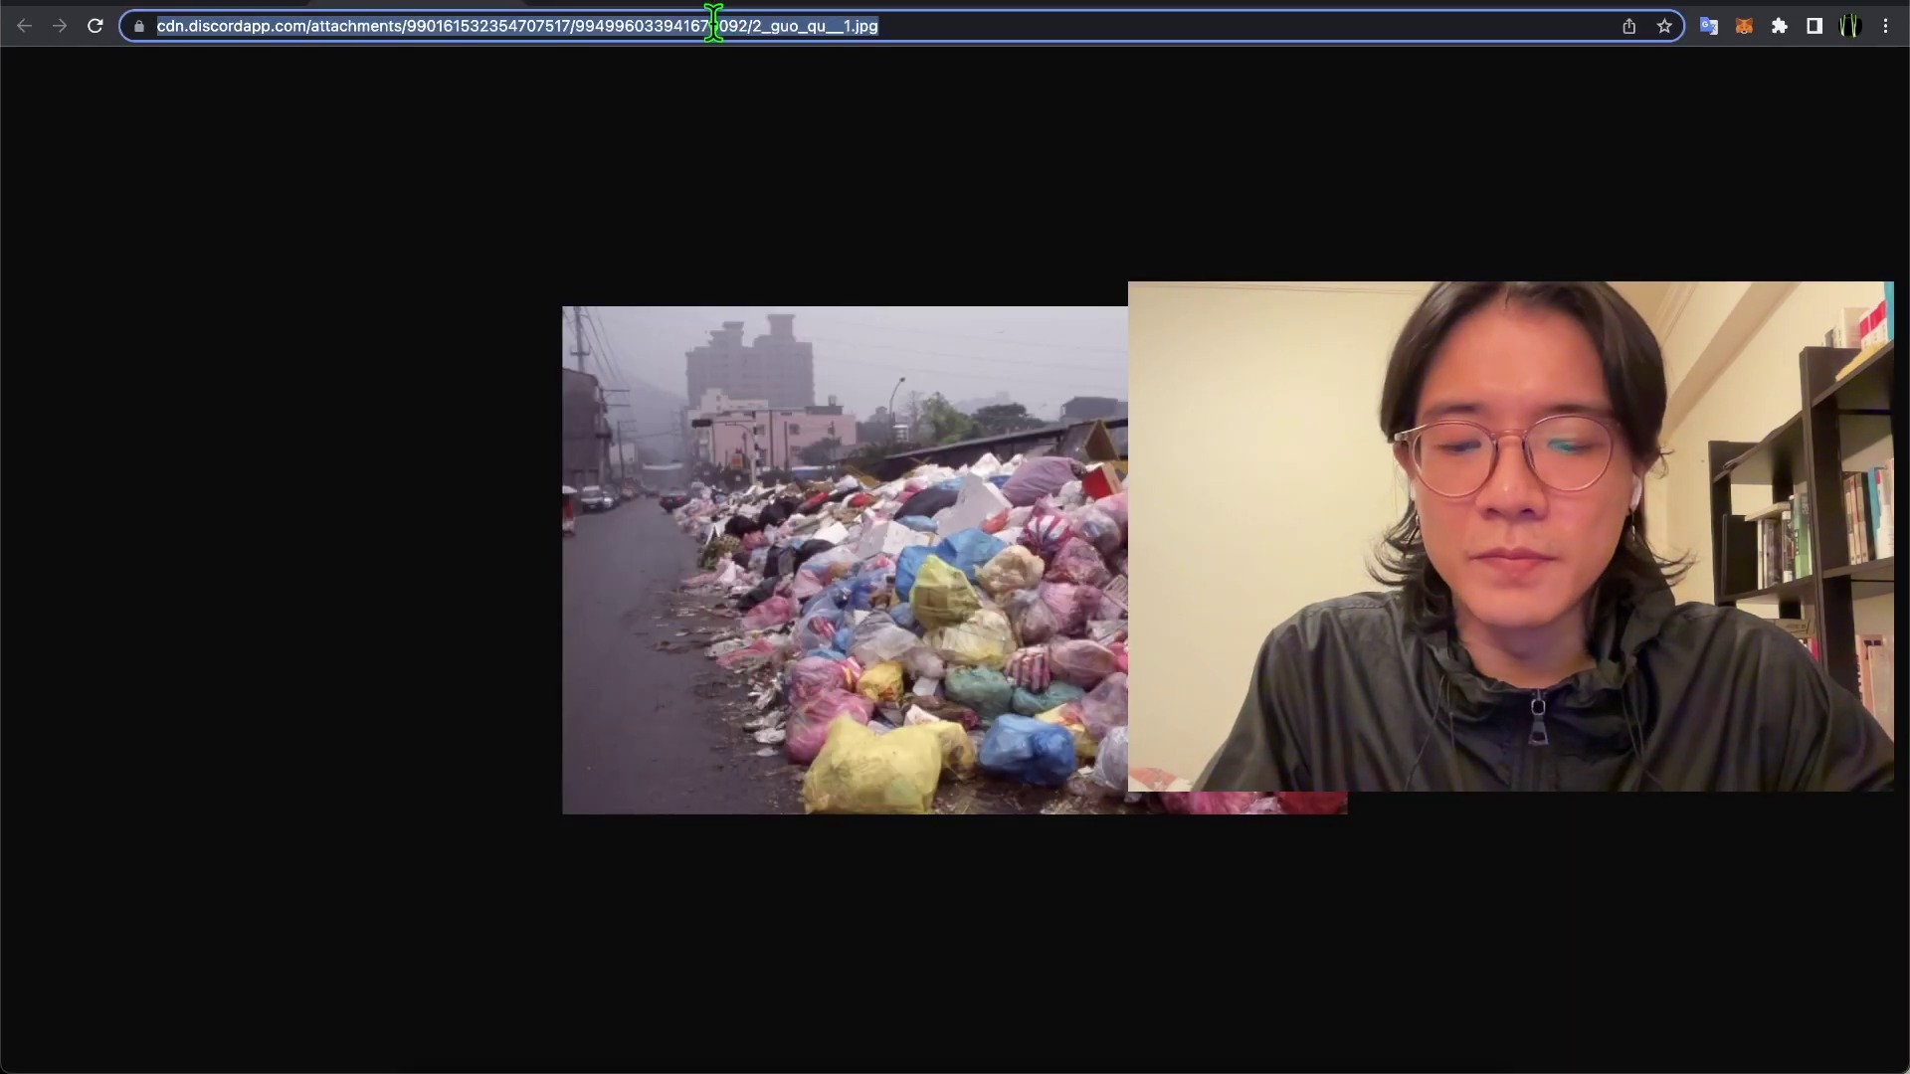
{"action": "double_click", "coordinate": [714, 25]}
{"action": "left_click", "coordinate": [714, 24]}
{"action": "key", "text": "ctrl+c"}
{"action": "key", "text": "ctrl+w"}
{"action": "key", "text": "ctrl+v"}
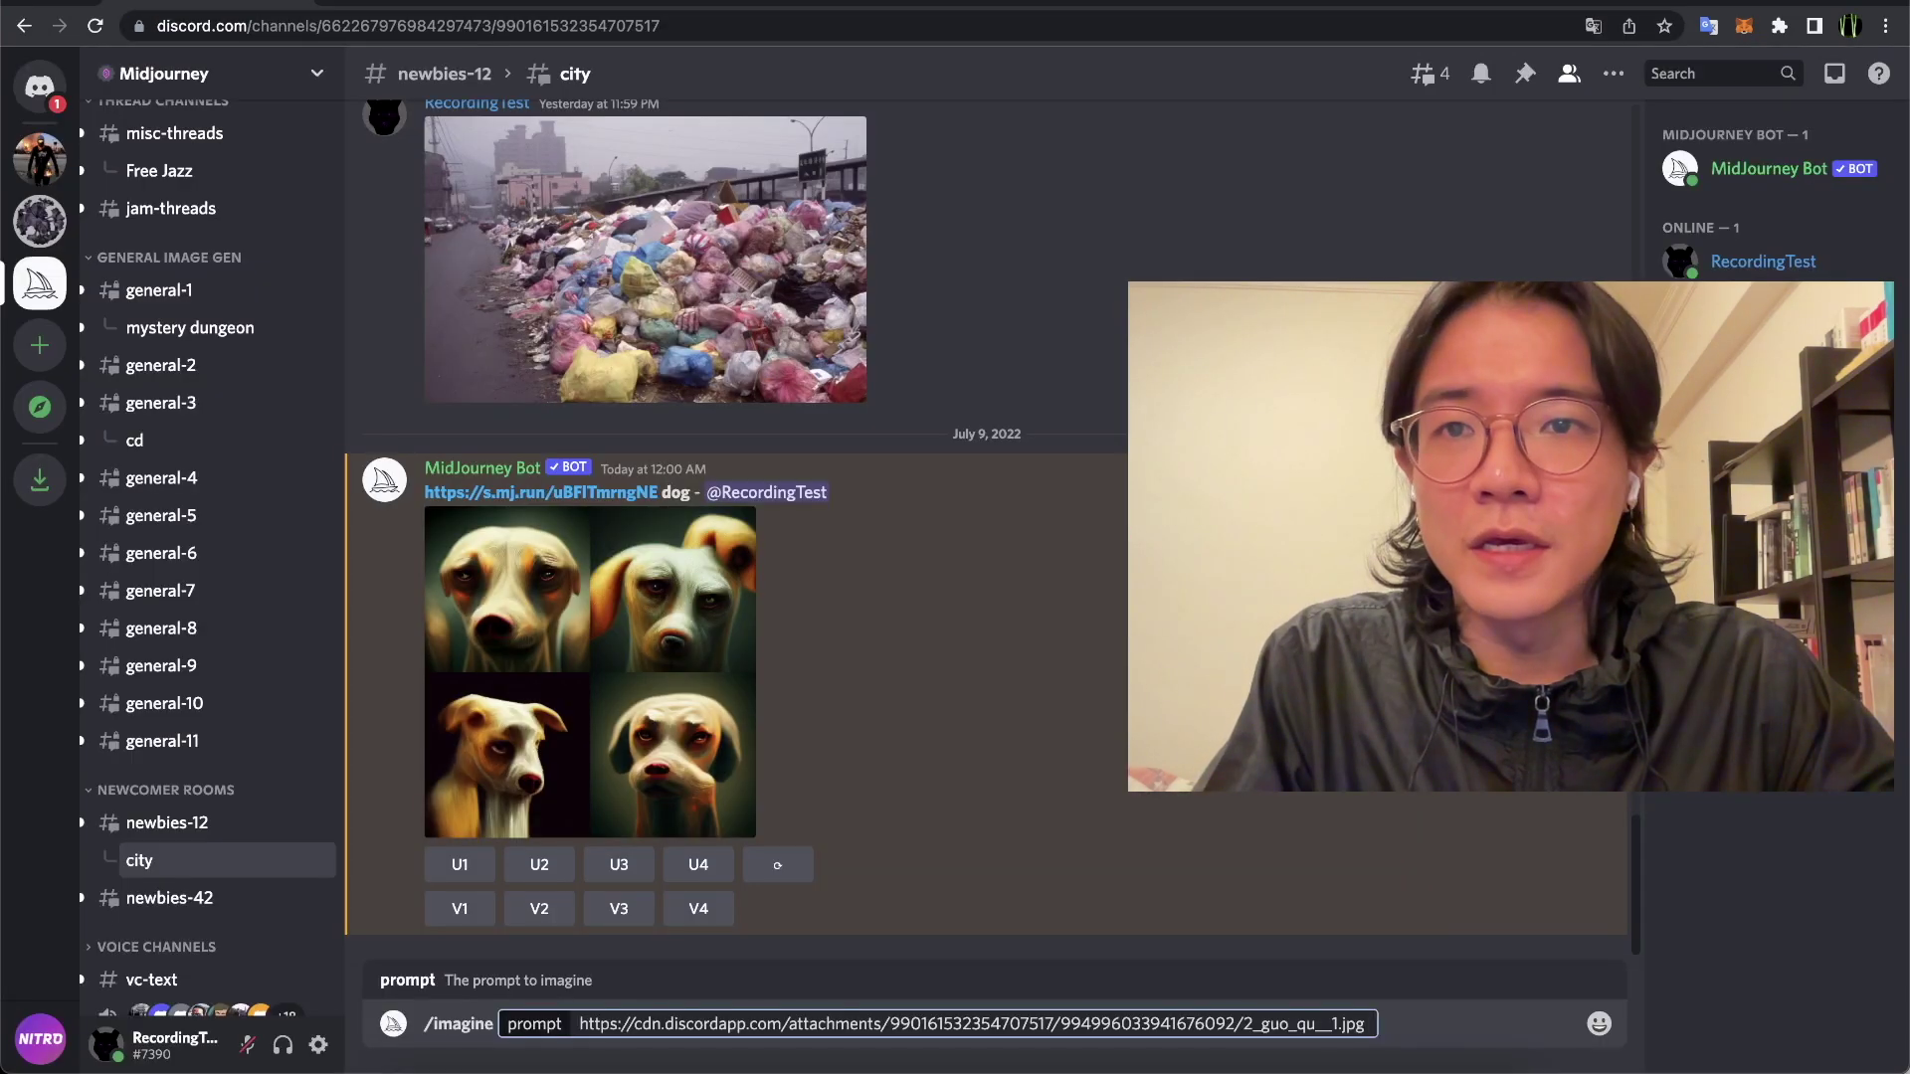
- Add the web address of the opened black-on-white NENGHUO image as the second image in the prompt and submit it
{"action": "key", "text": "ctrl+Tab"}
{"action": "key", "text": "ctrl+Tab"}
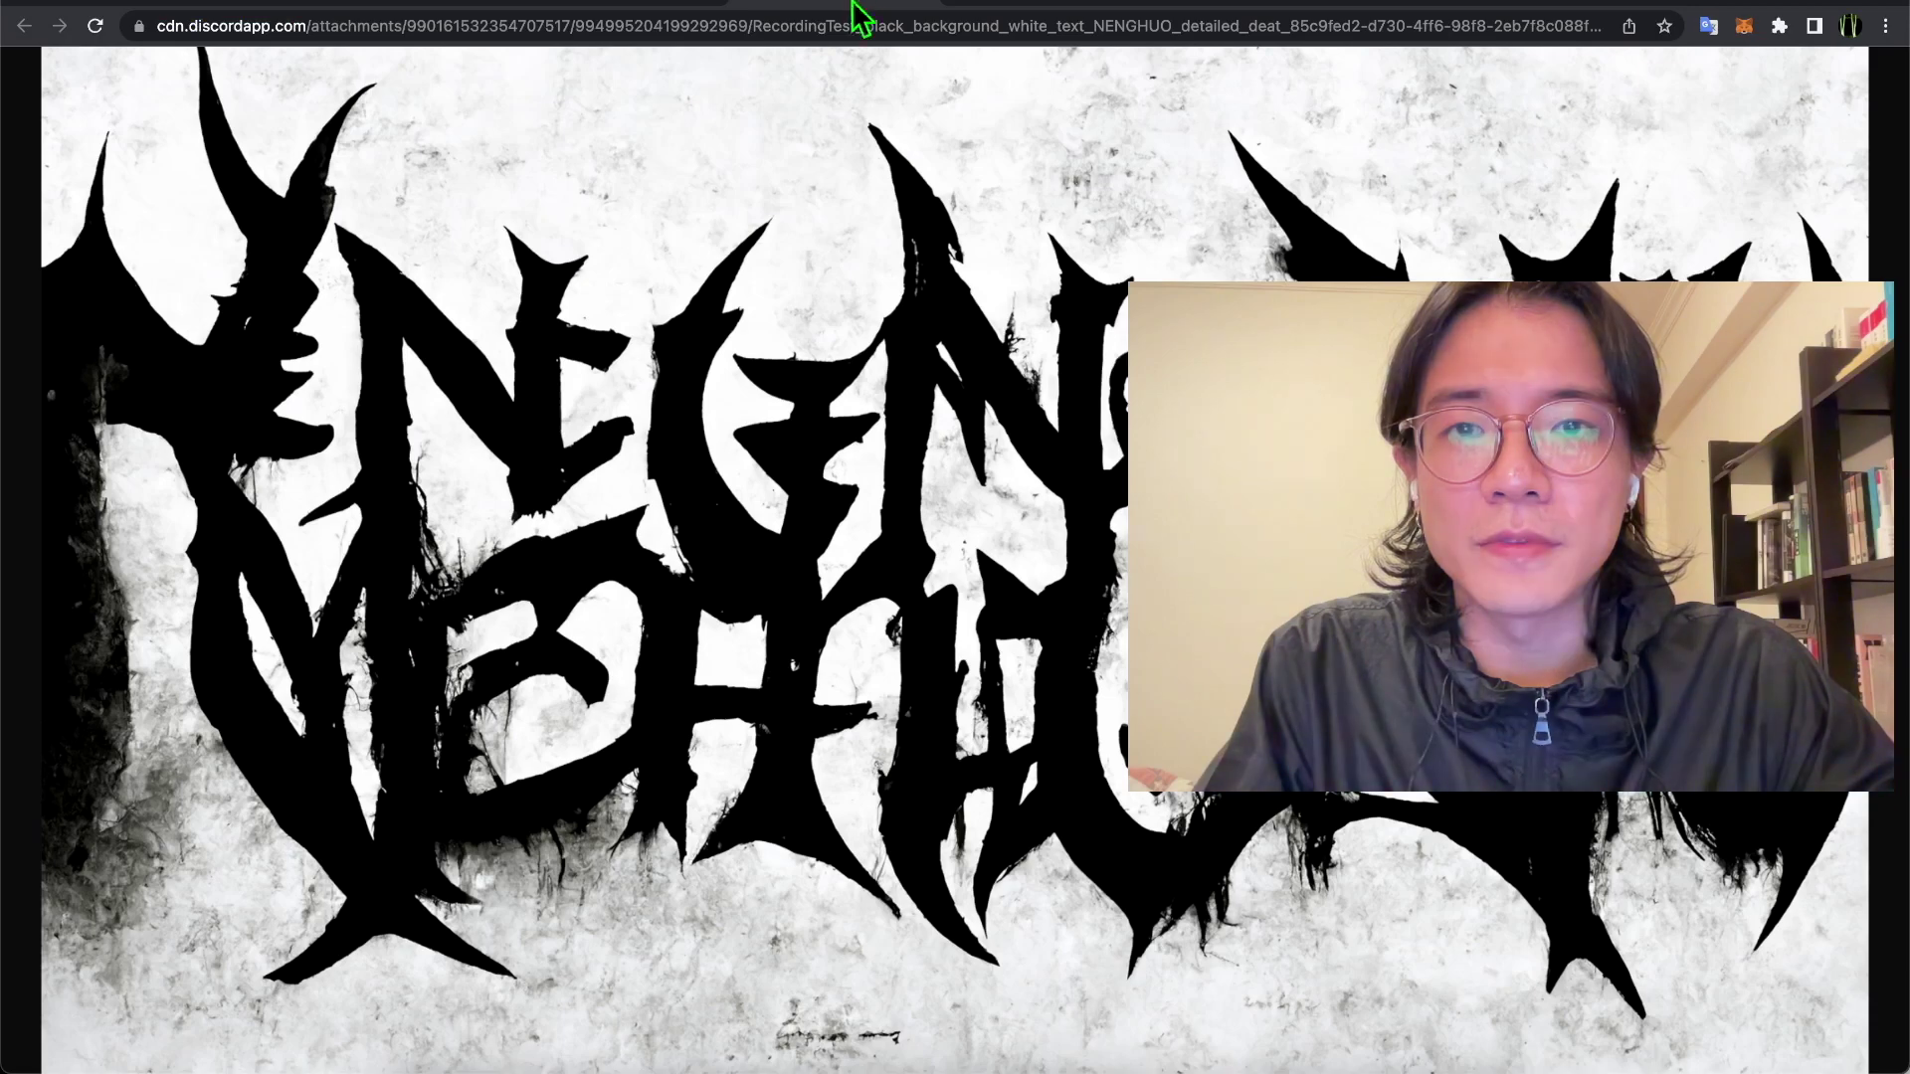
{"action": "left_click", "coordinate": [862, 28]}
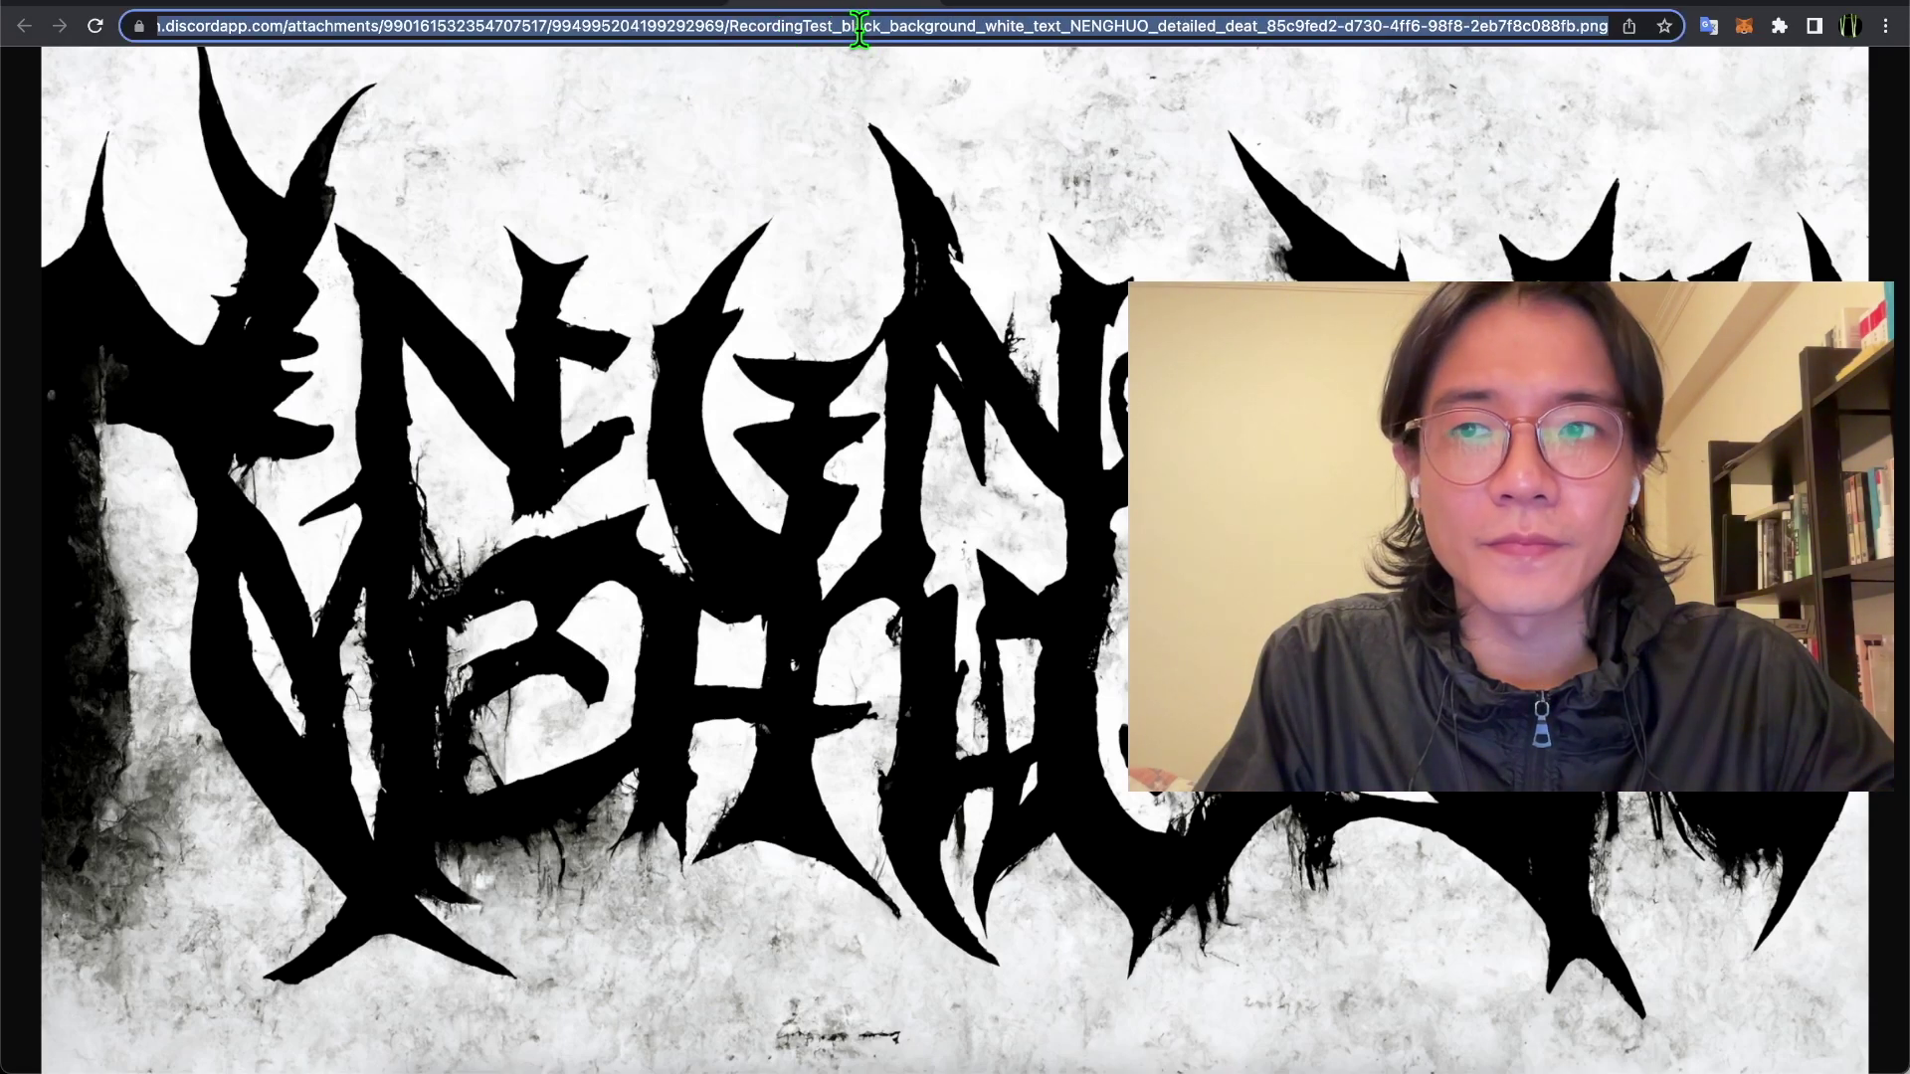
{"action": "key", "text": "ctrl+c"}
{"action": "key", "text": "ctrl+w"}
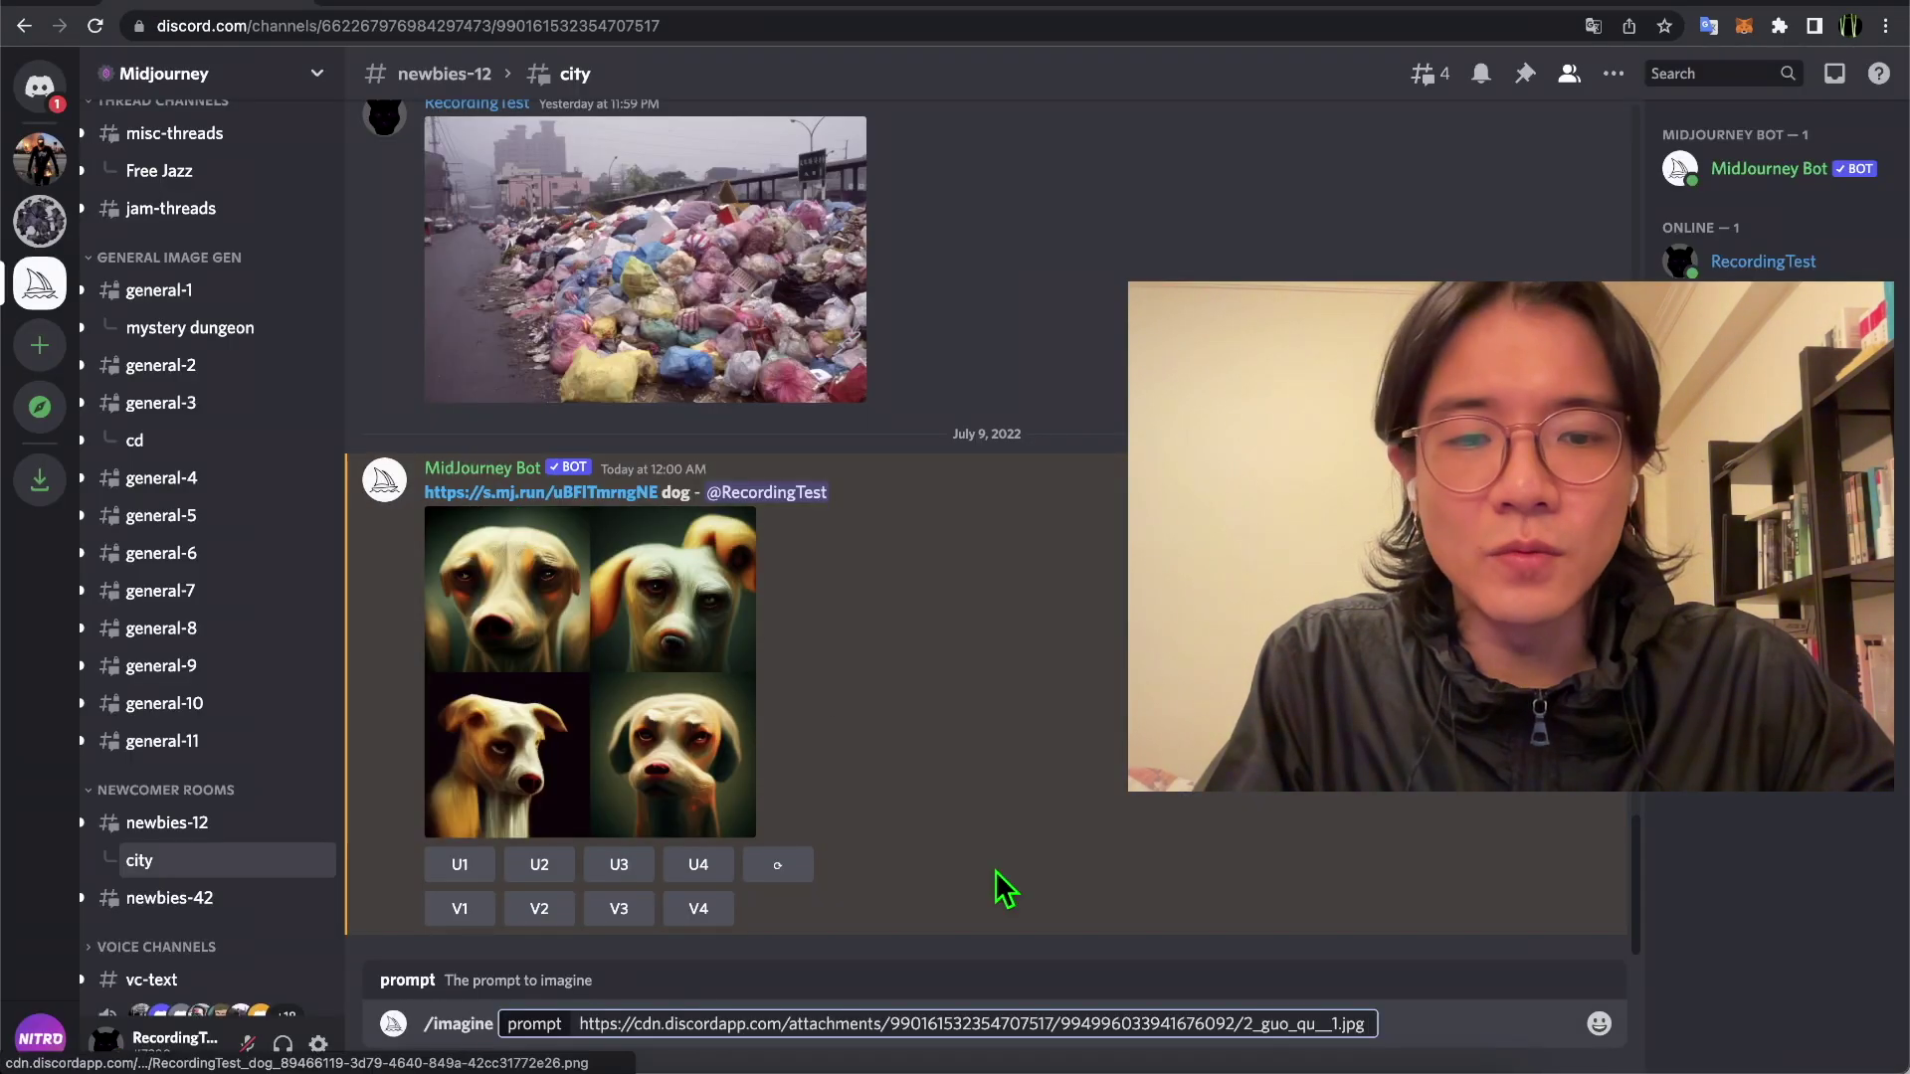
{"action": "key", "text": "ctrl+v"}
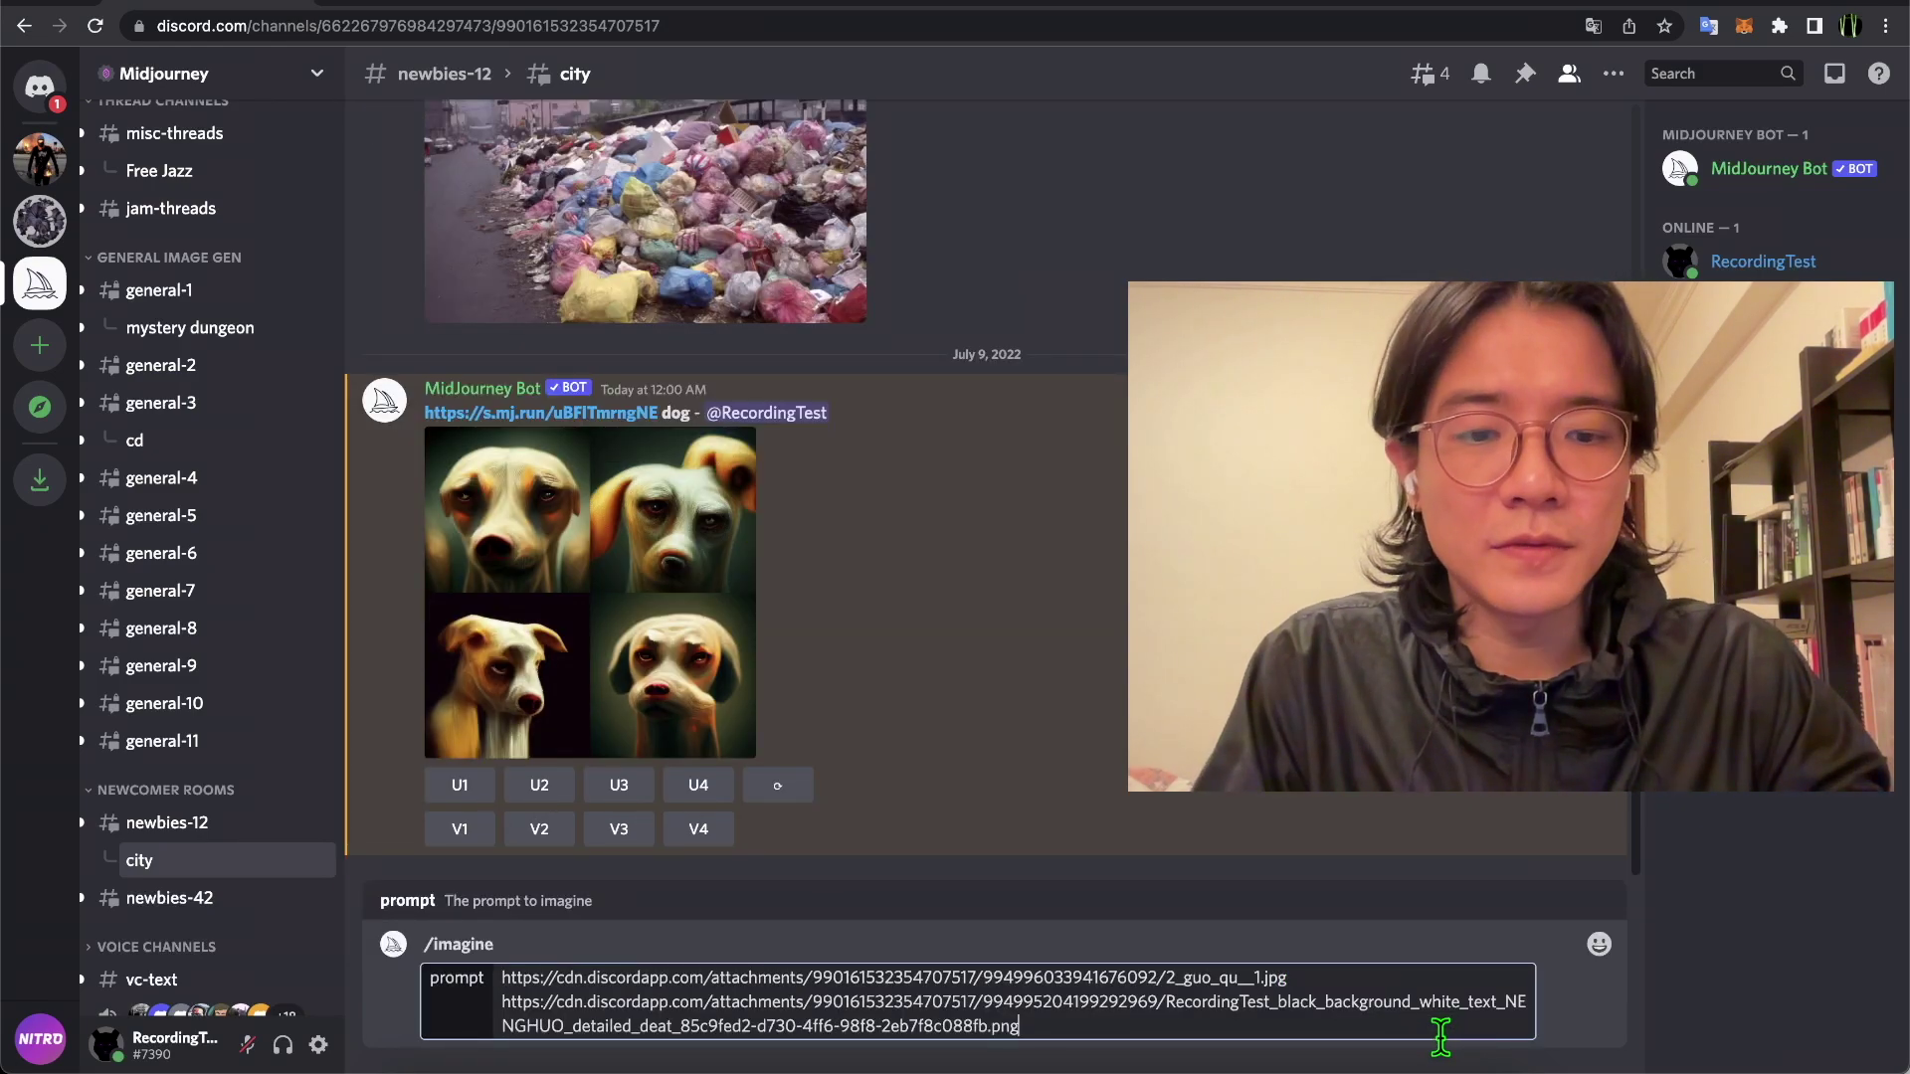
{"action": "key", "text": "Return"}
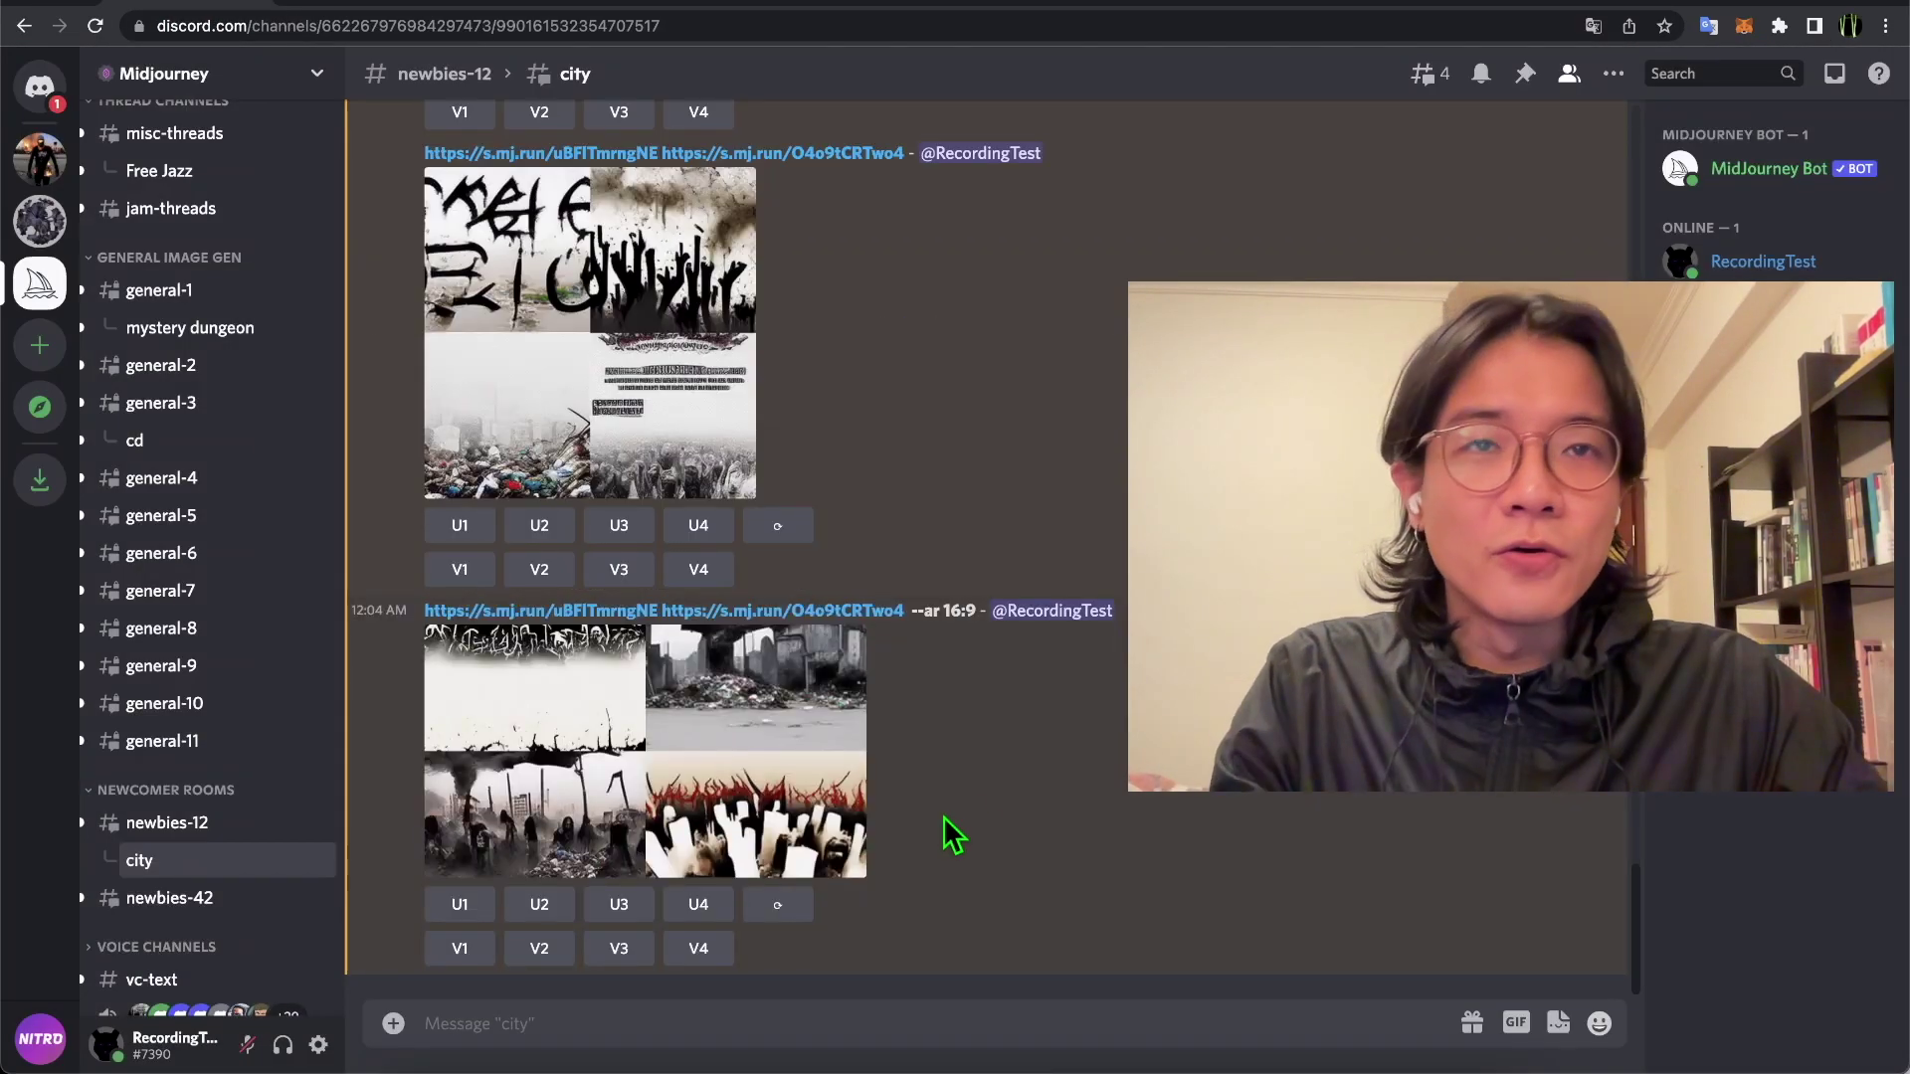
- View the 16:9 grid of the two blended images enlarged, and upscale its images 2 and 3
{"action": "left_click", "coordinate": [773, 805]}
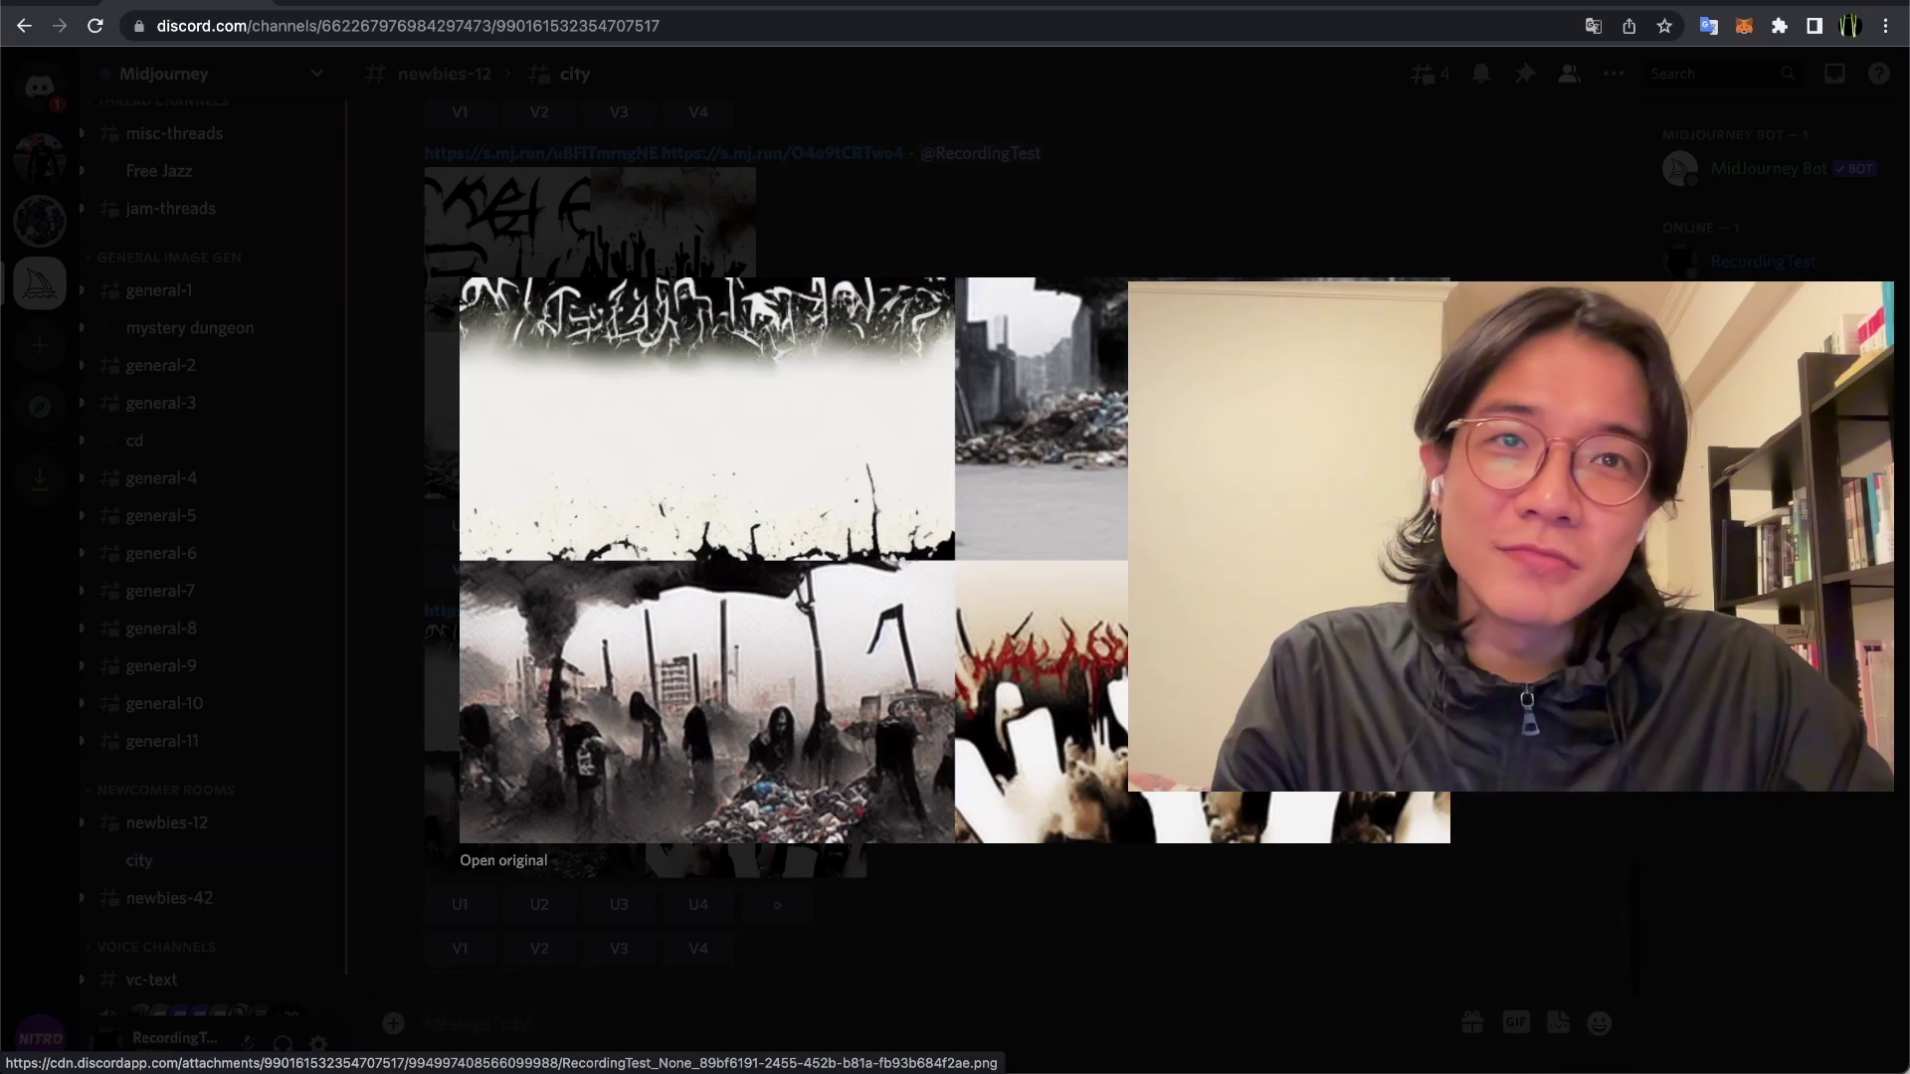
{"action": "key", "text": "Escape"}
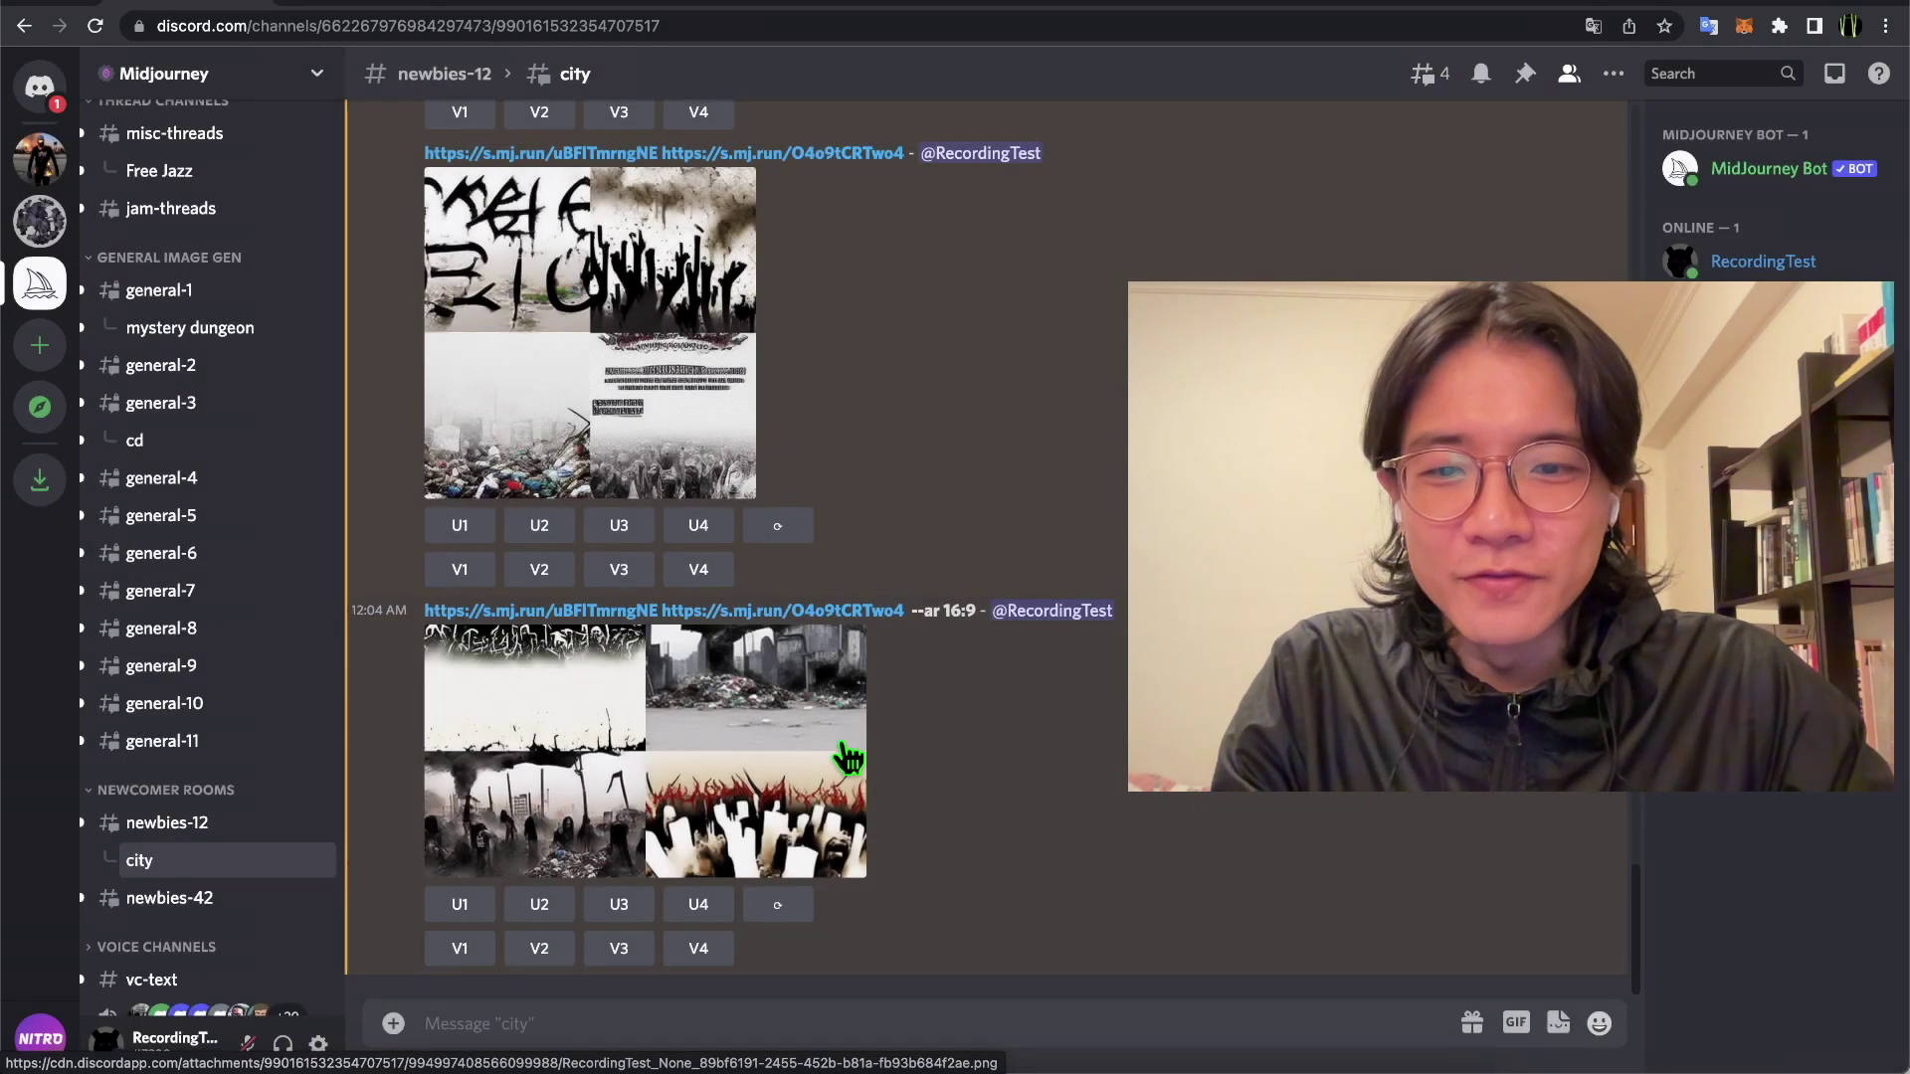
{"action": "left_click", "coordinate": [540, 905]}
{"action": "left_click", "coordinate": [628, 780]}
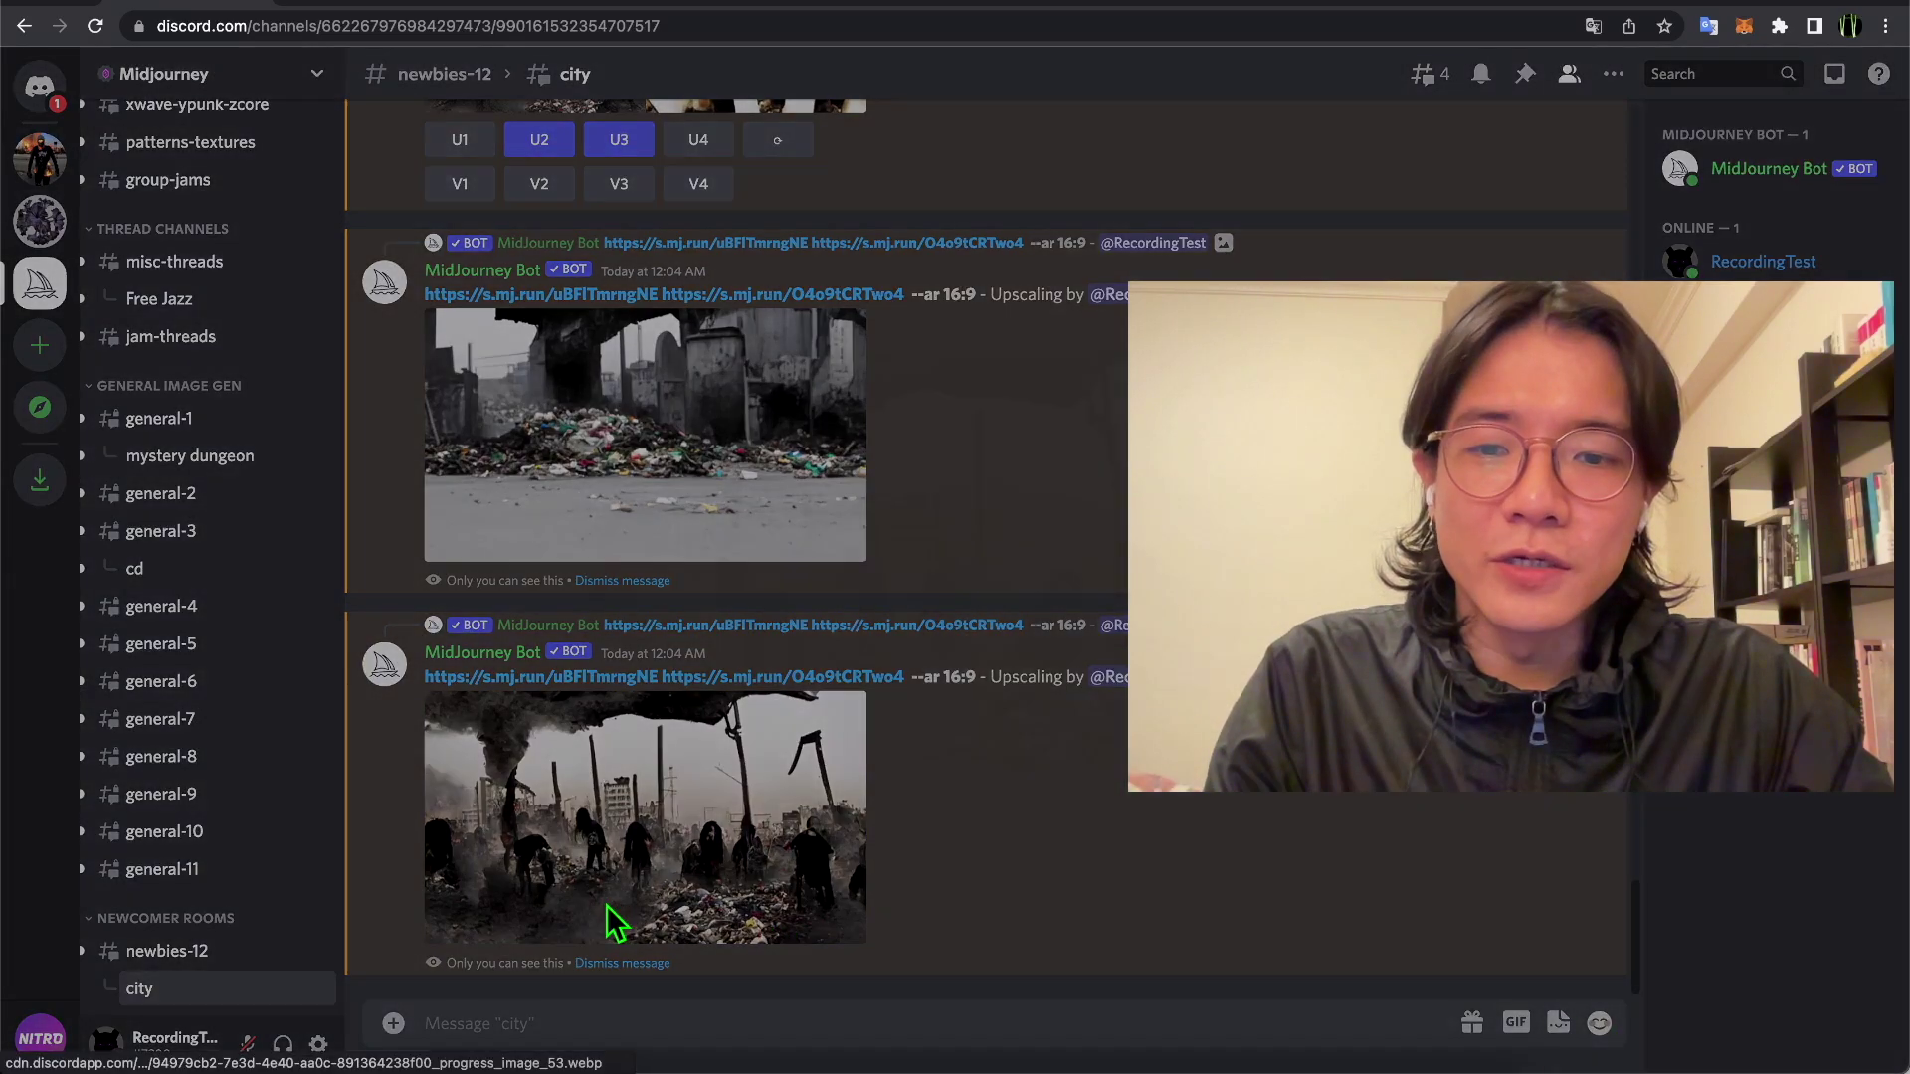
- View the upscales of images 2 and 3 enlarged, and compare them with the NENGHUO and garbage source images in the thread
{"action": "left_click", "coordinate": [614, 923]}
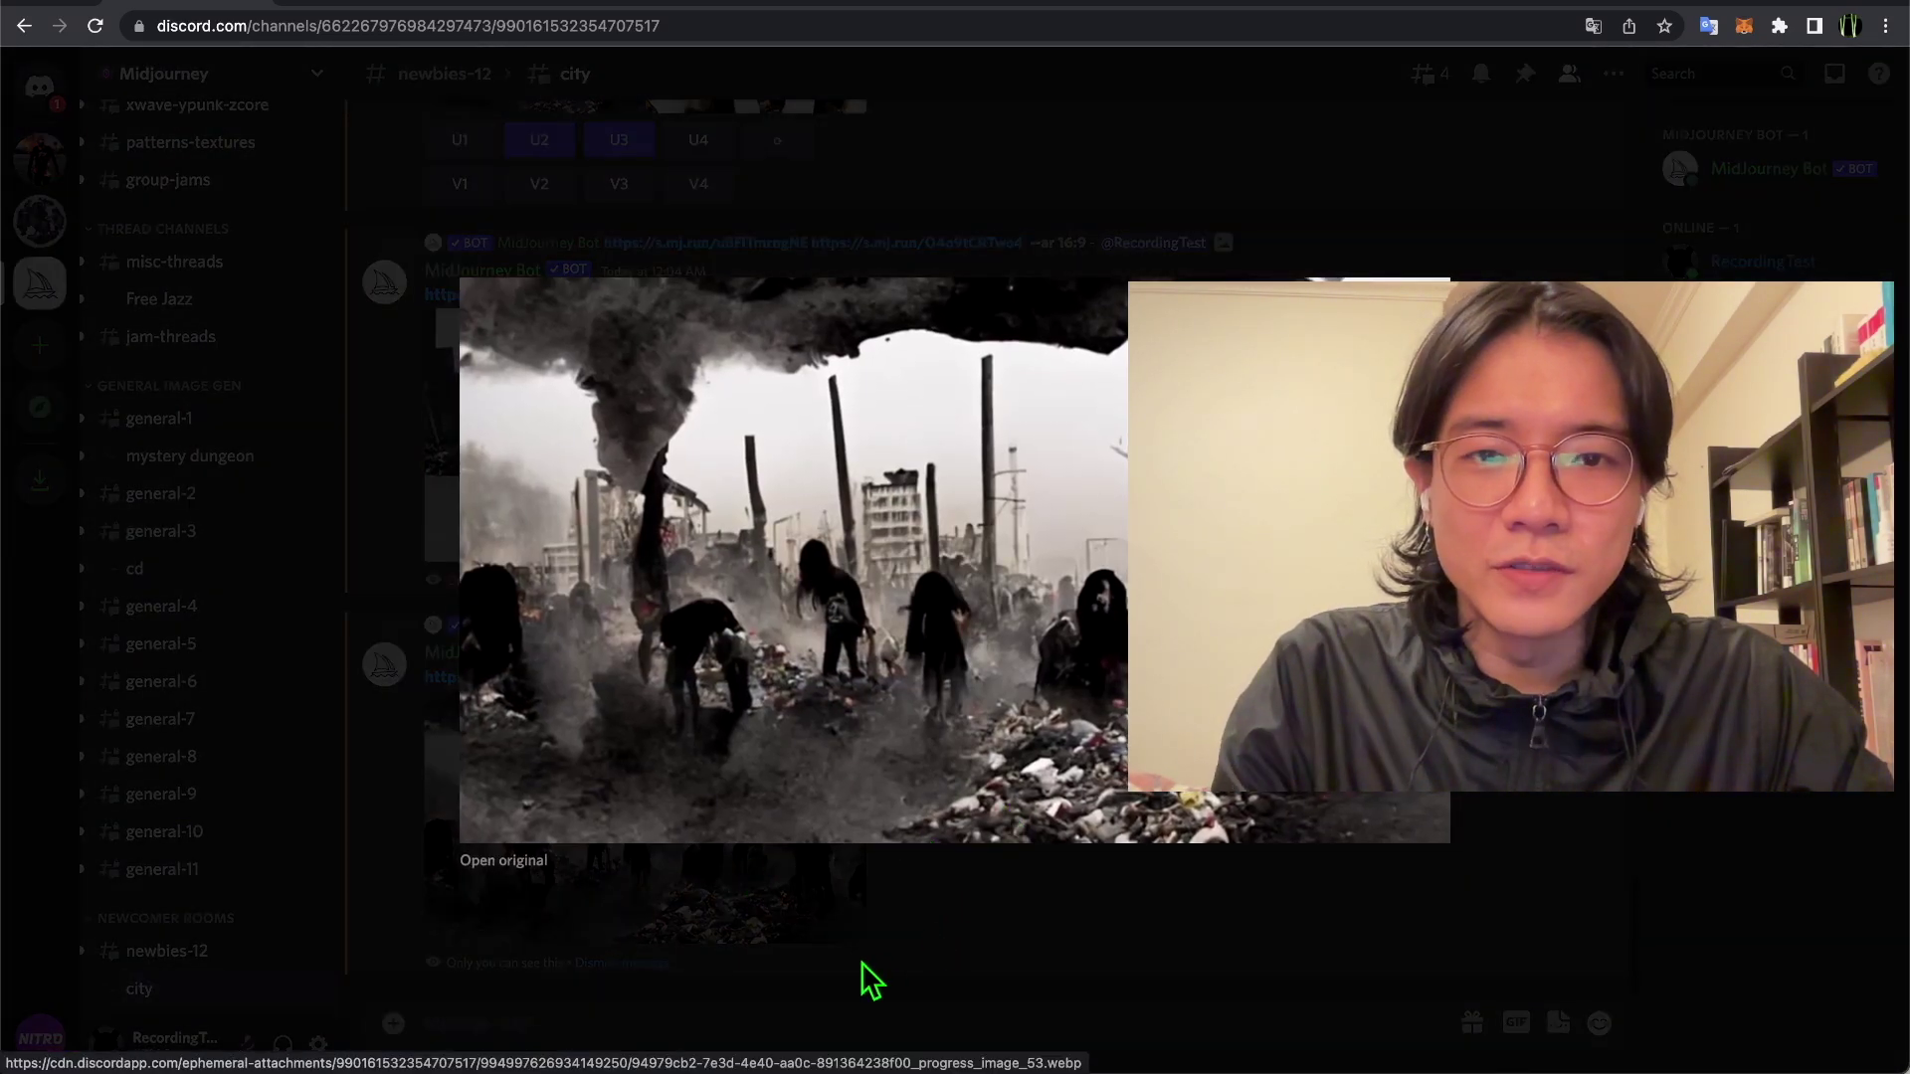
{"action": "left_click", "coordinate": [900, 967]}
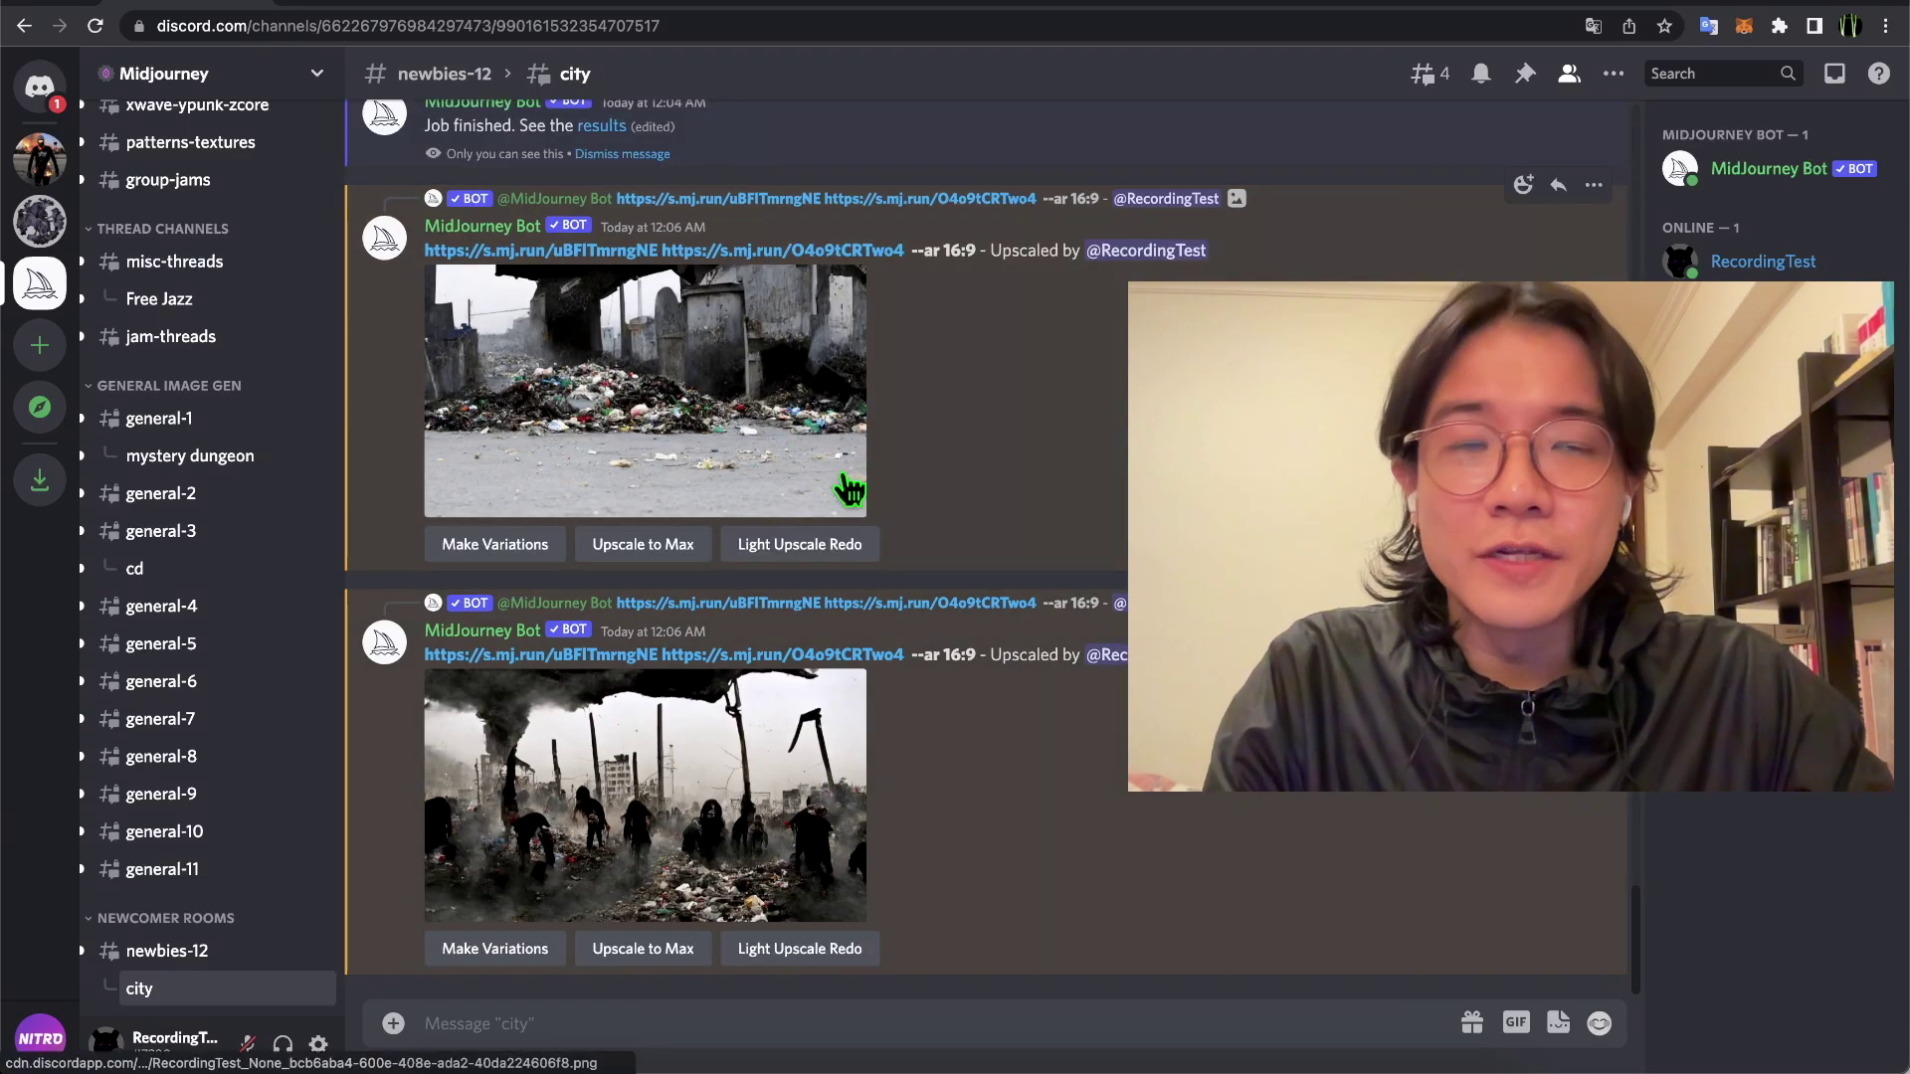
{"action": "left_click", "coordinate": [804, 462]}
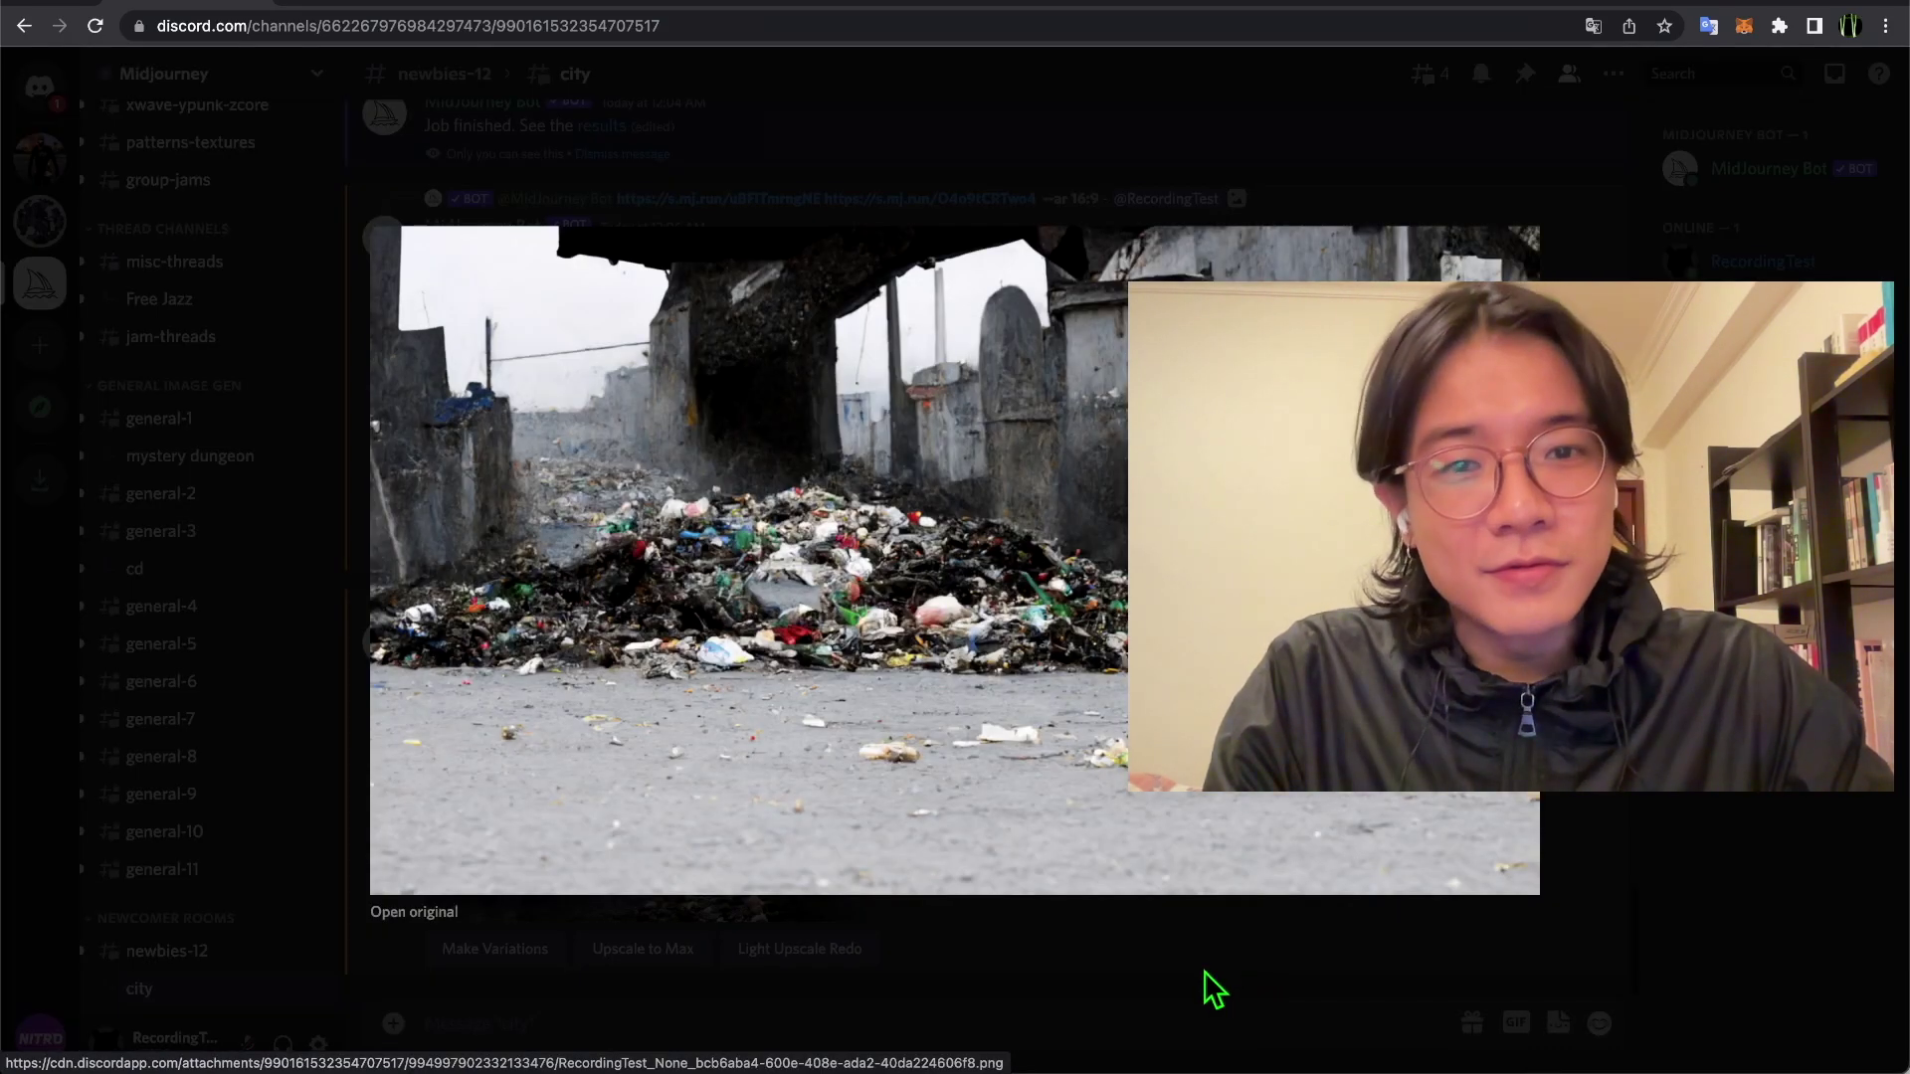
{"action": "left_click", "coordinate": [1205, 973]}
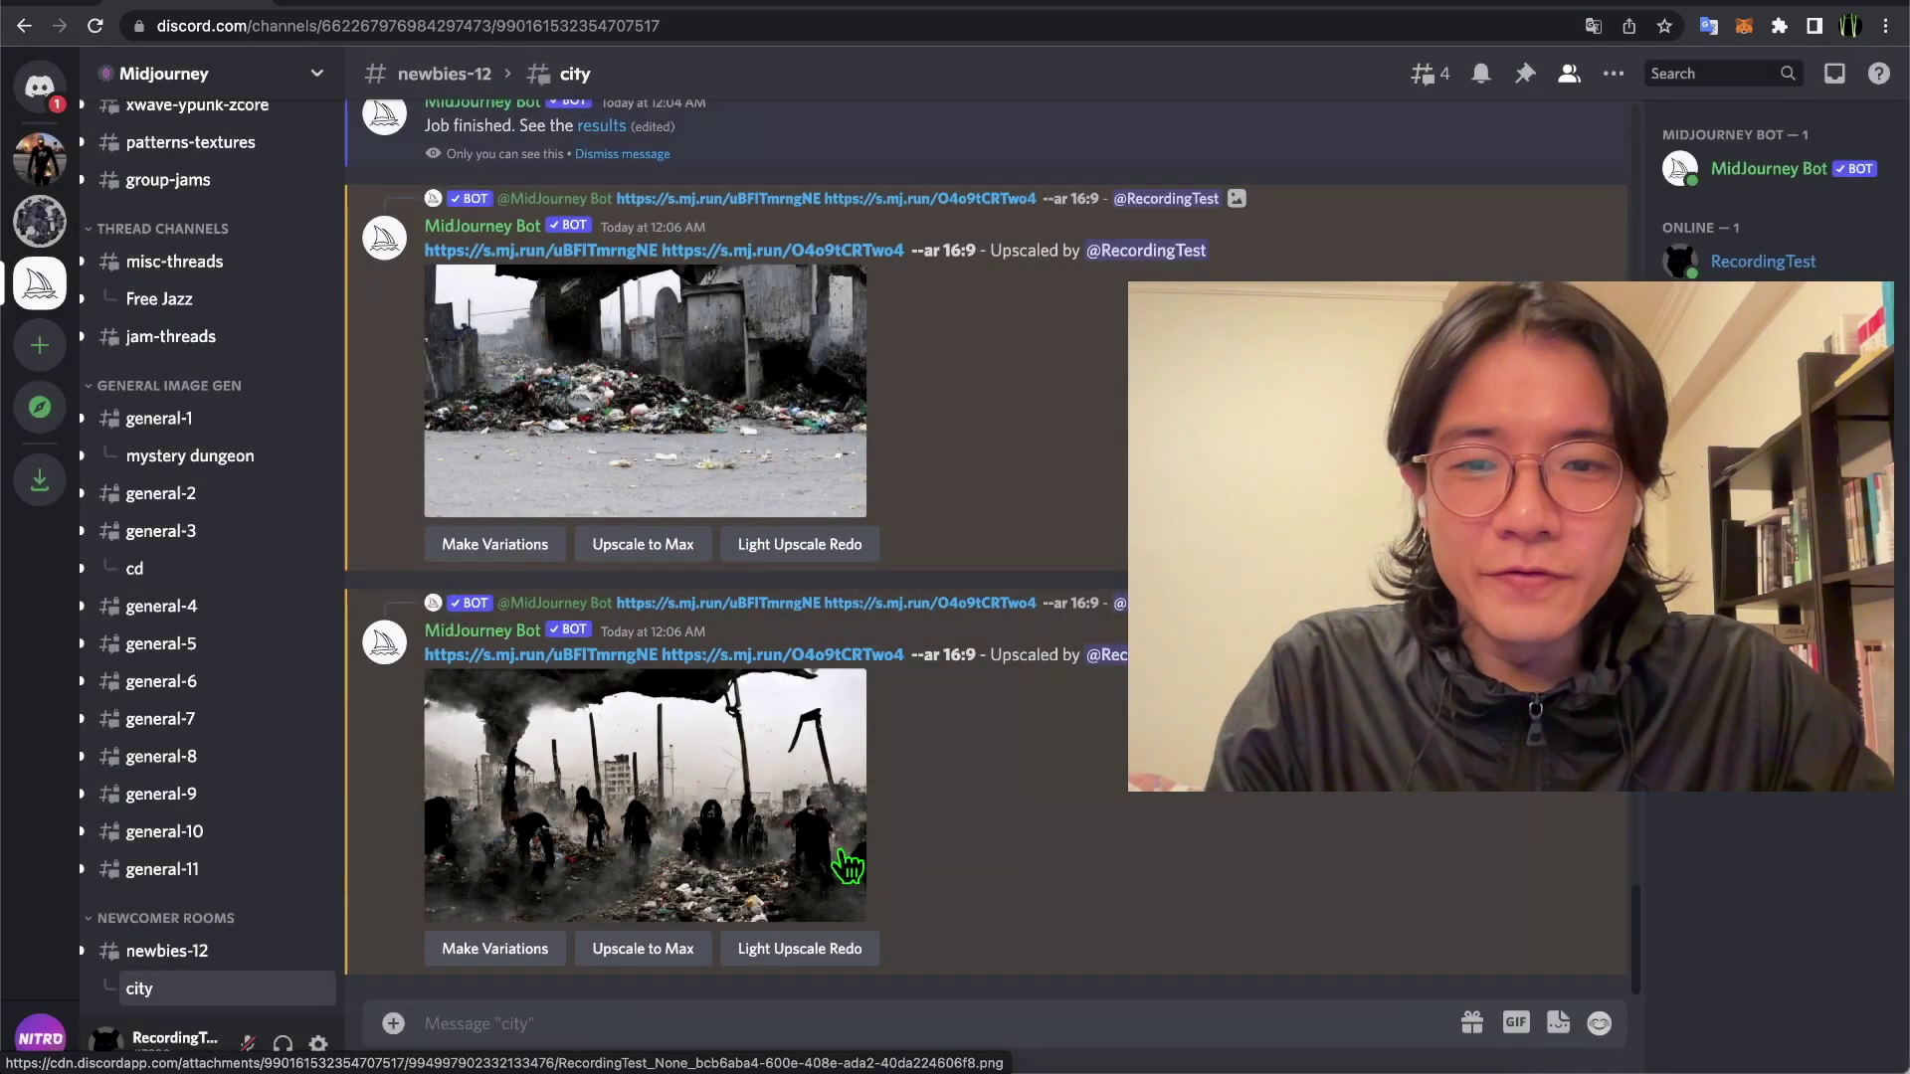
{"action": "left_click", "coordinate": [822, 857]}
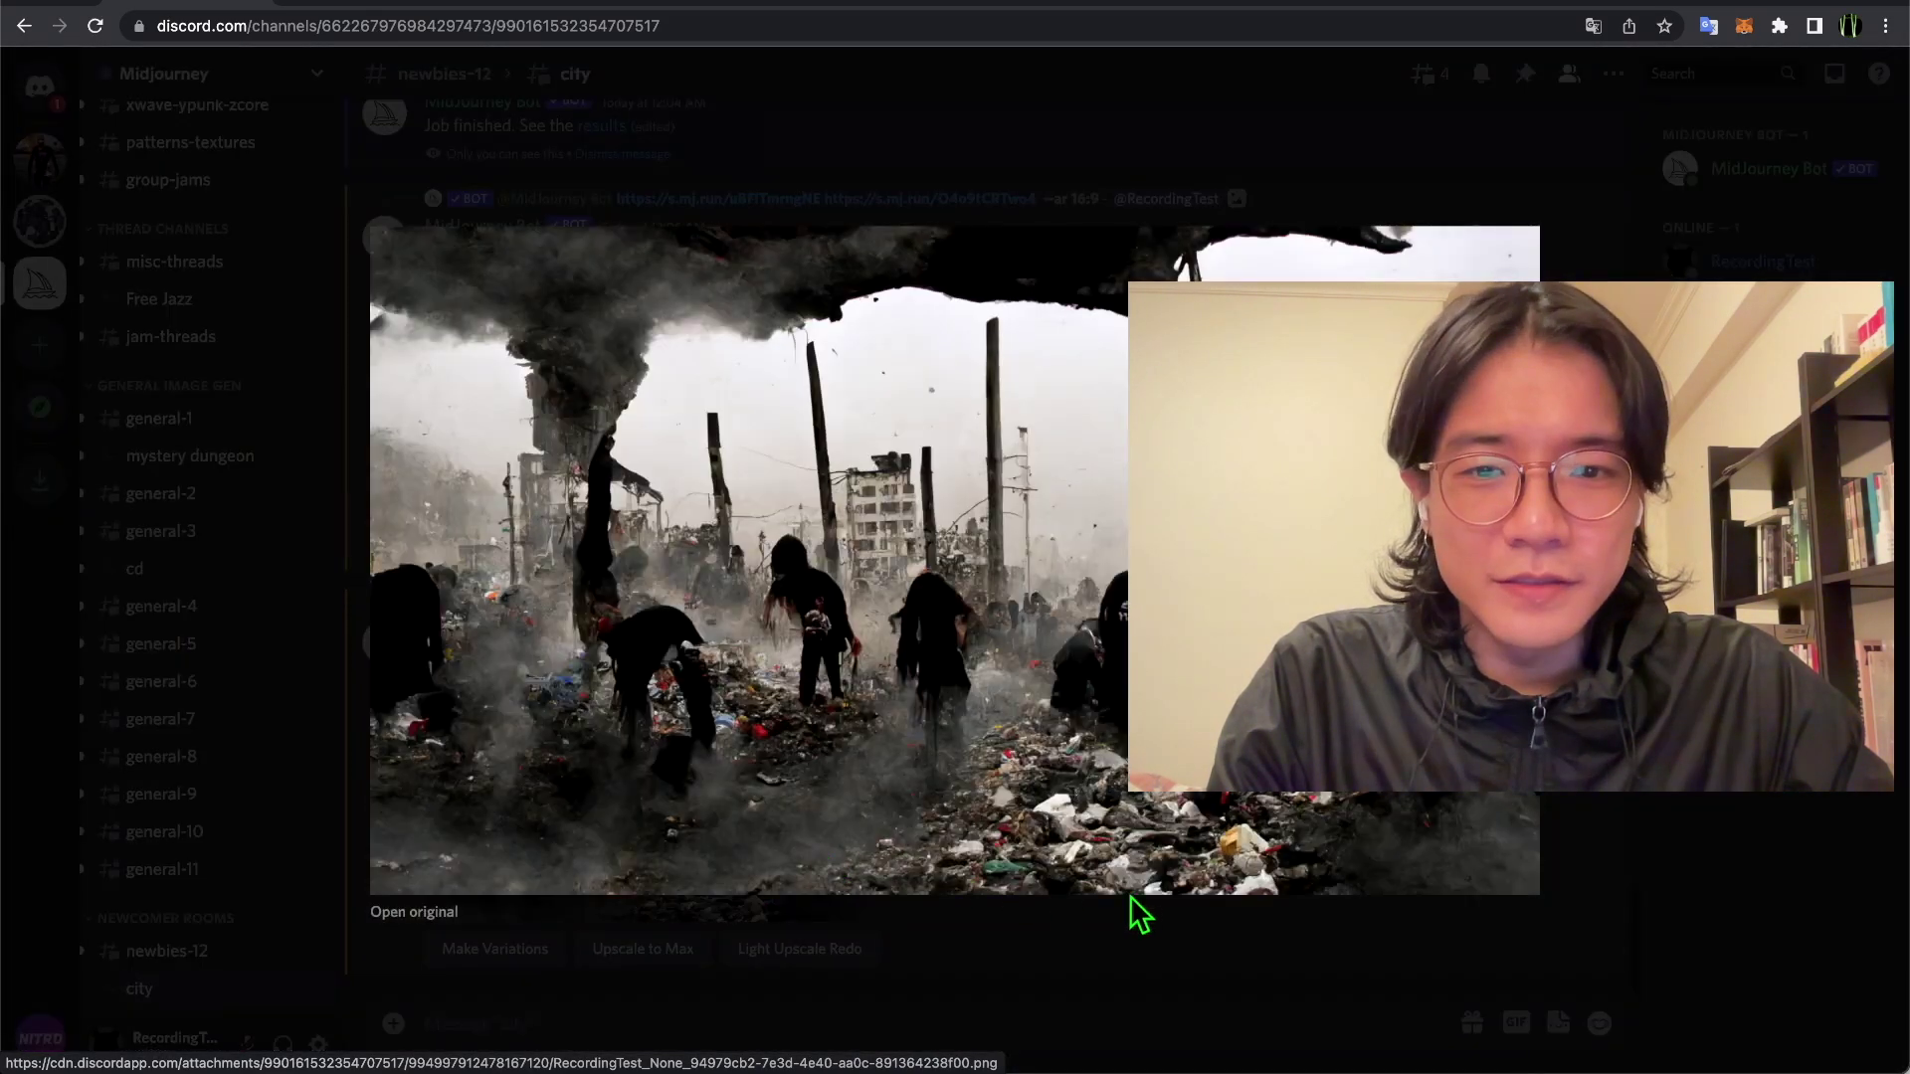
{"action": "left_click", "coordinate": [1206, 970]}
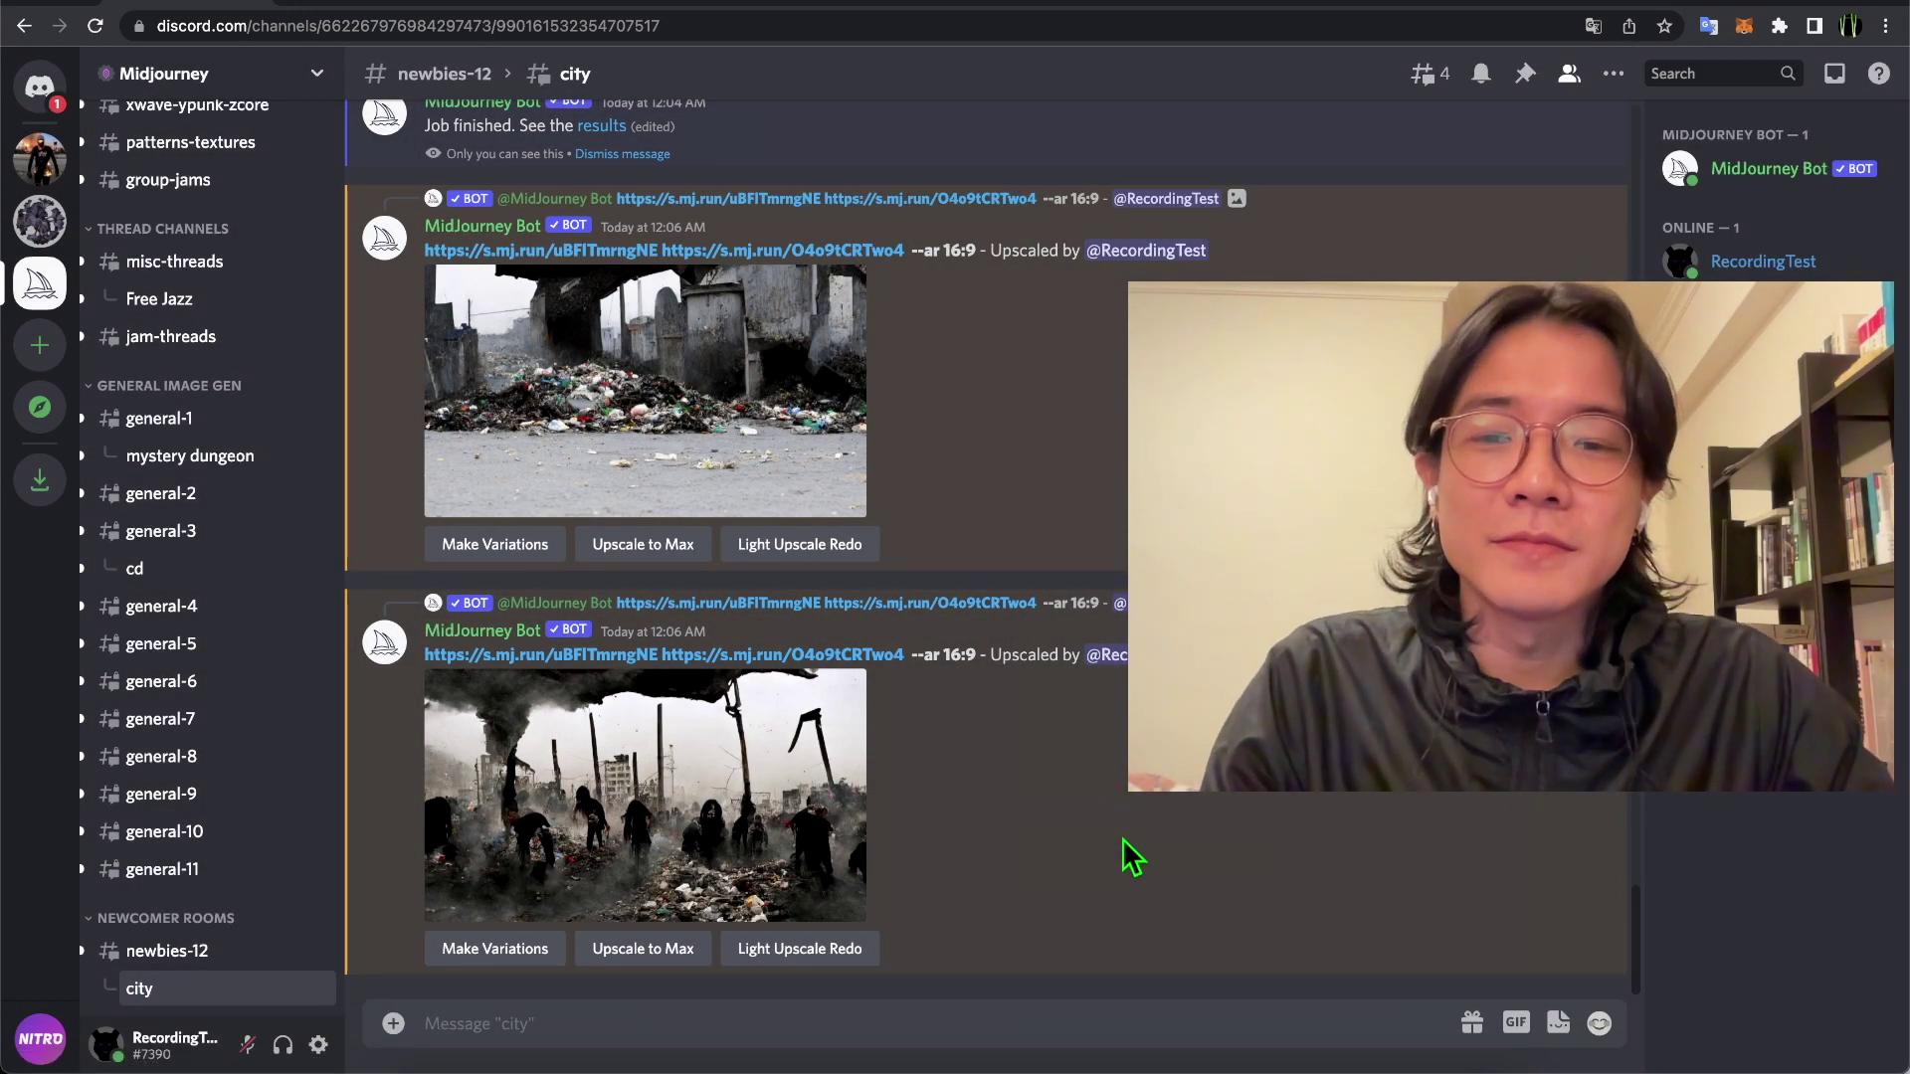
{"action": "scroll", "coordinate": [1122, 839], "scroll_direction": "up", "scroll_amount": 3}
{"action": "scroll", "coordinate": [1122, 838], "scroll_direction": "up", "scroll_amount": 10}
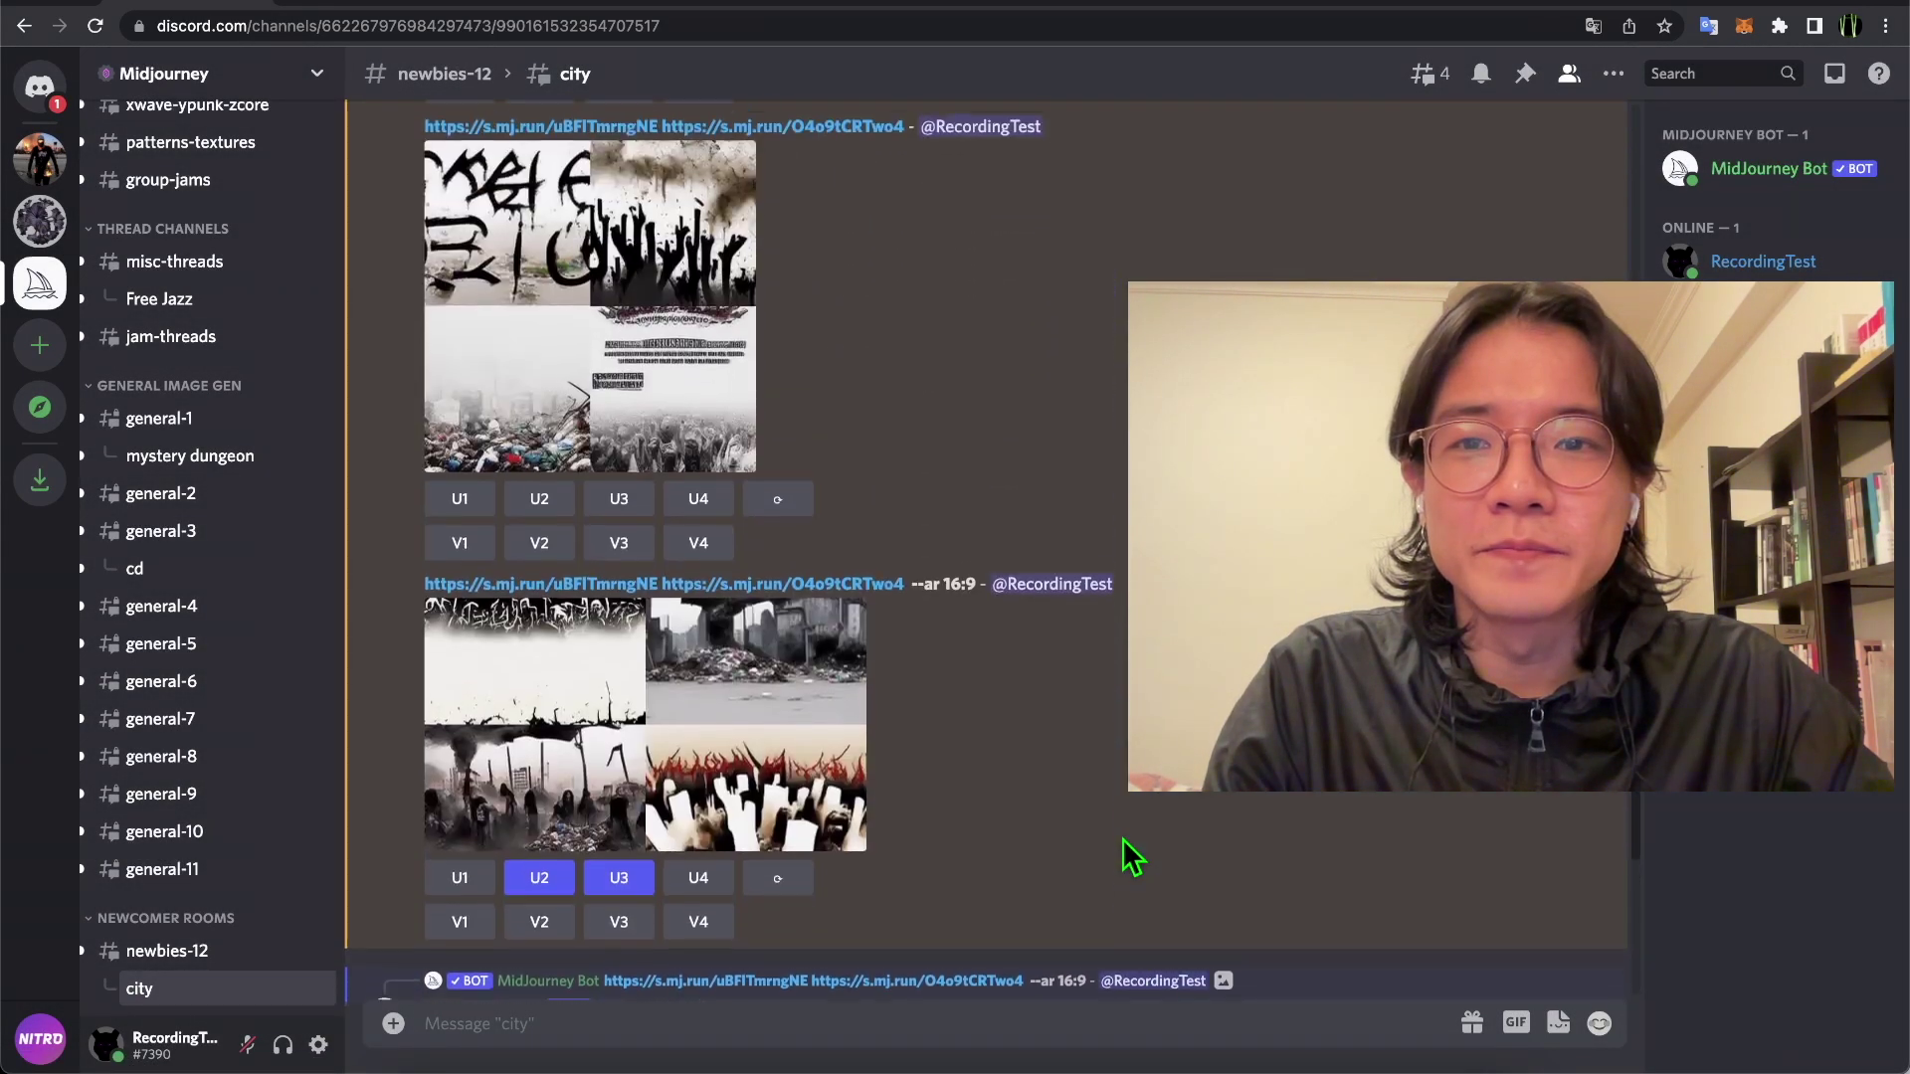
{"action": "scroll", "coordinate": [1122, 837], "scroll_direction": "up", "scroll_amount": 15}
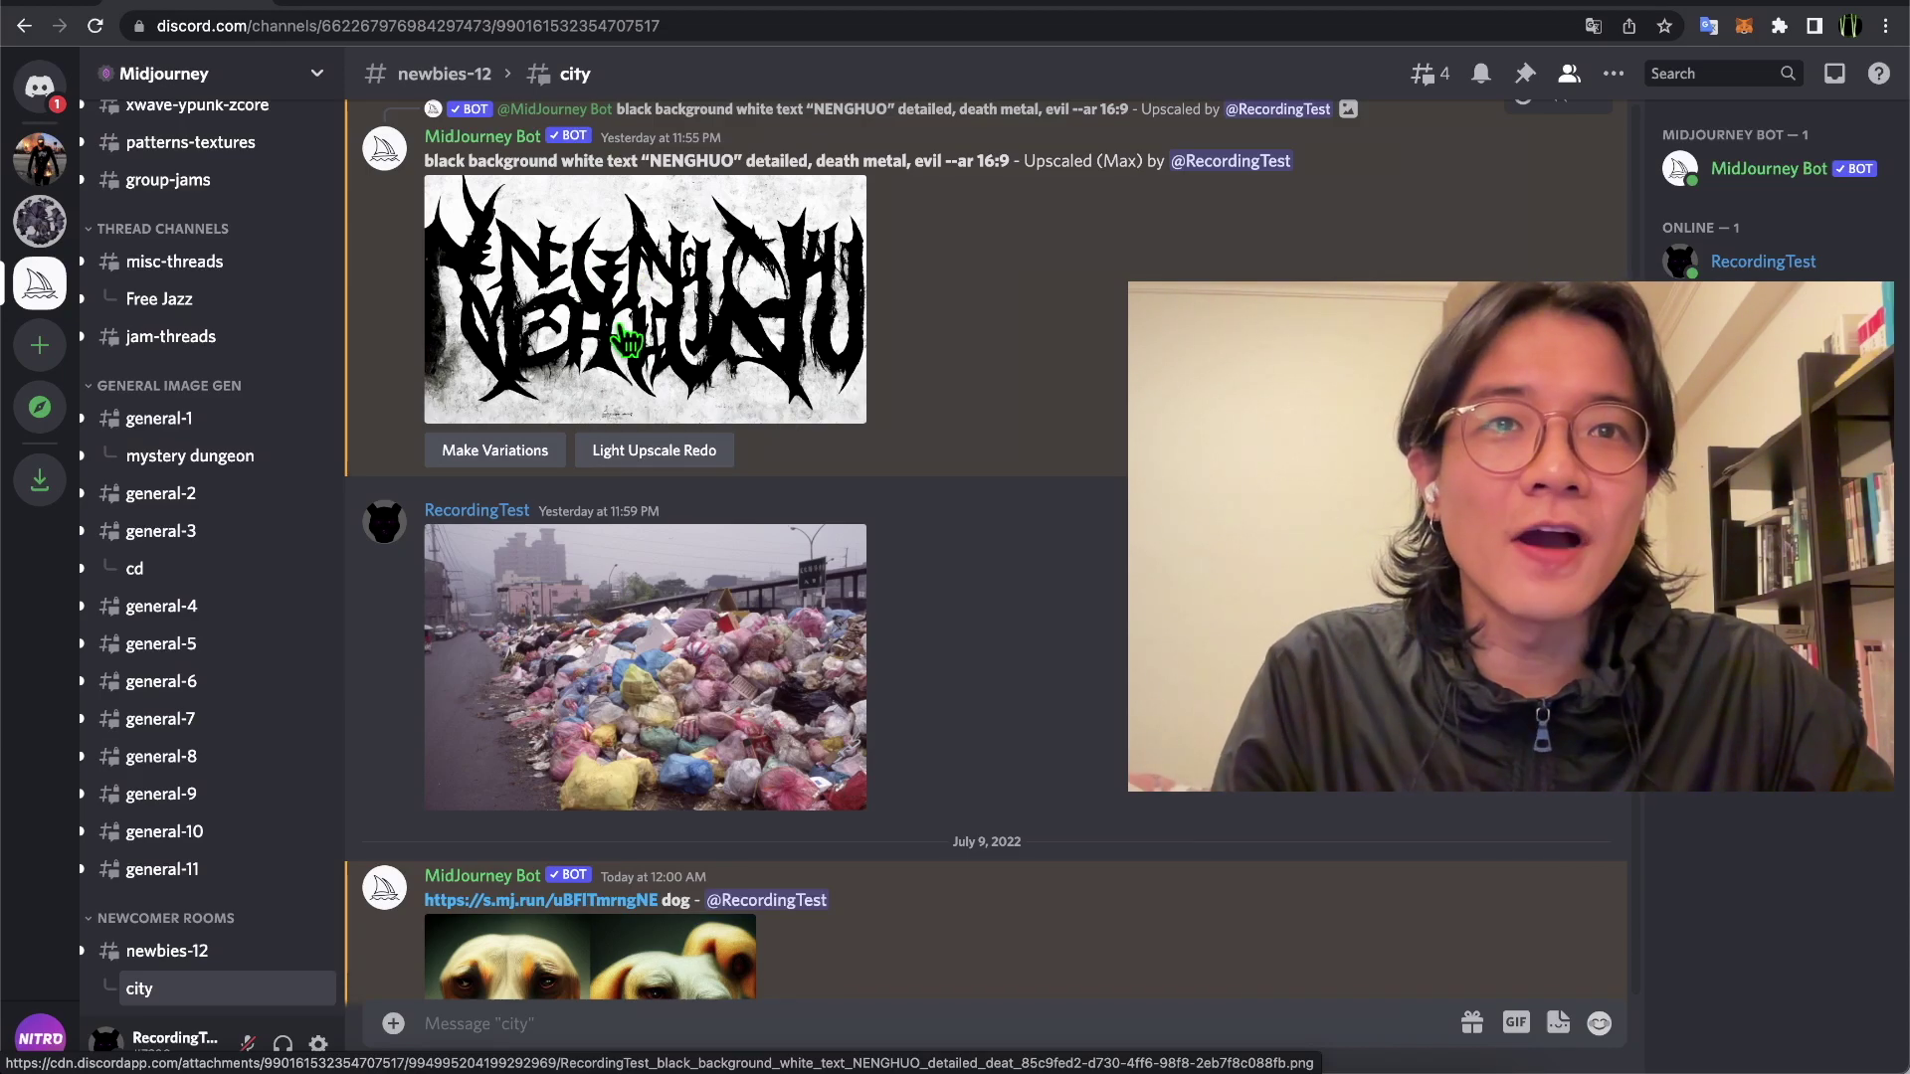
{"action": "scroll", "coordinate": [853, 413], "scroll_direction": "down", "scroll_amount": 10}
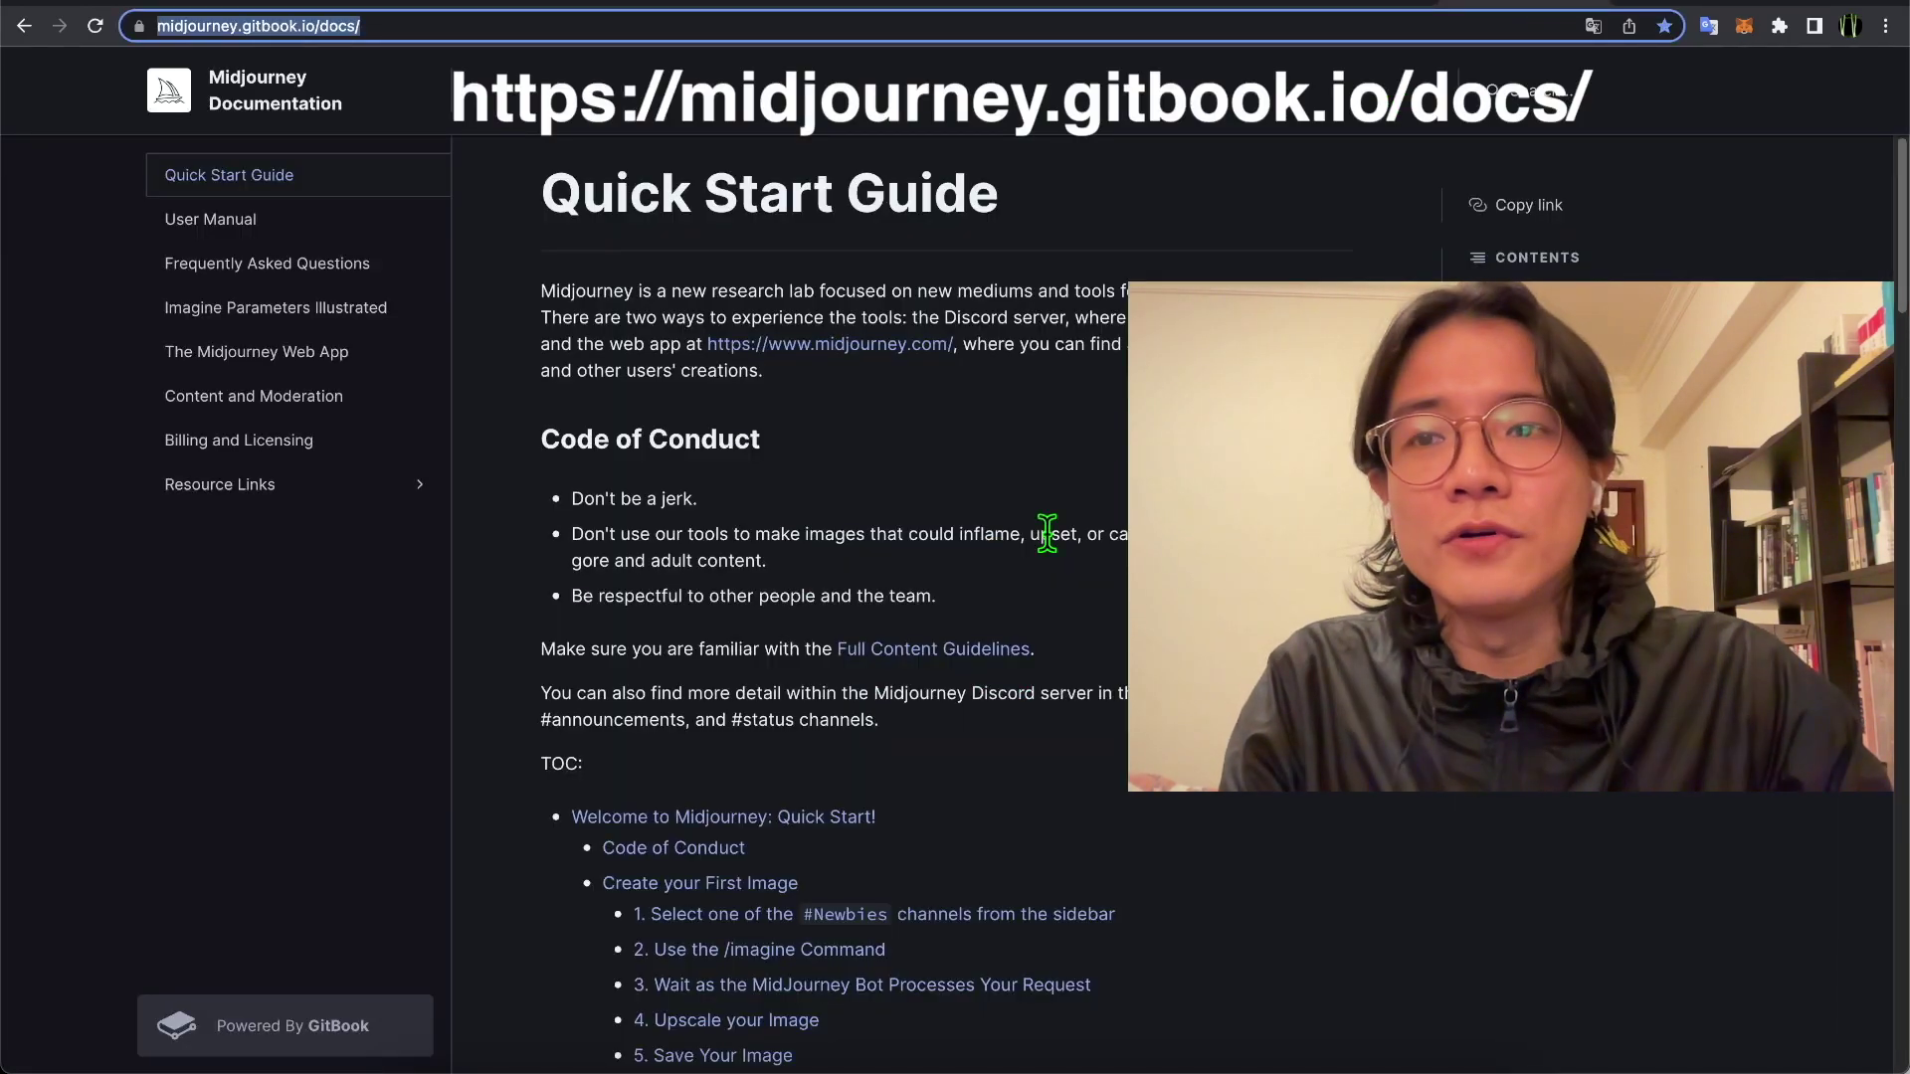
- Examine the Quick Start Guide in the Midjourney documentation at midjourney.gitbook.io/docs, including its section on creating a first image
{"action": "left_click", "coordinate": [819, 27]}
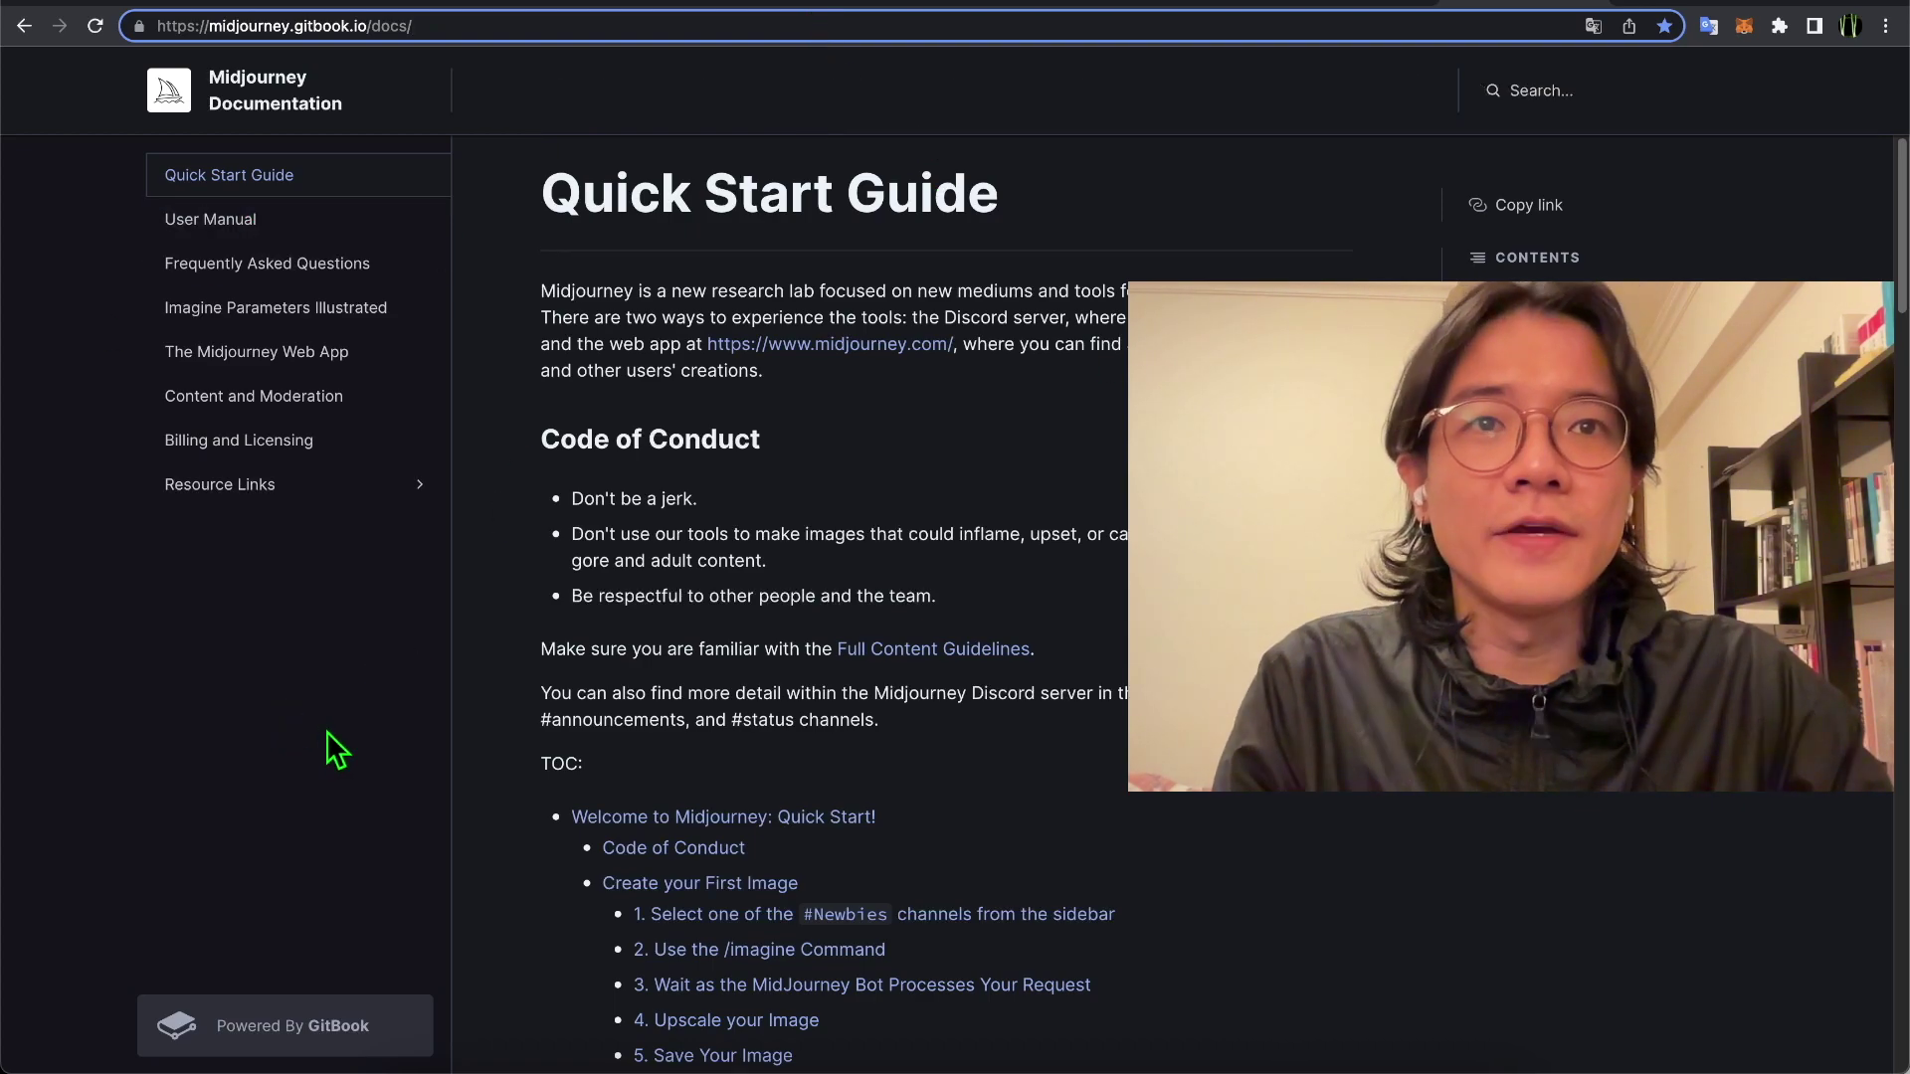
{"action": "scroll", "coordinate": [597, 736], "scroll_direction": "down", "scroll_amount": 3}
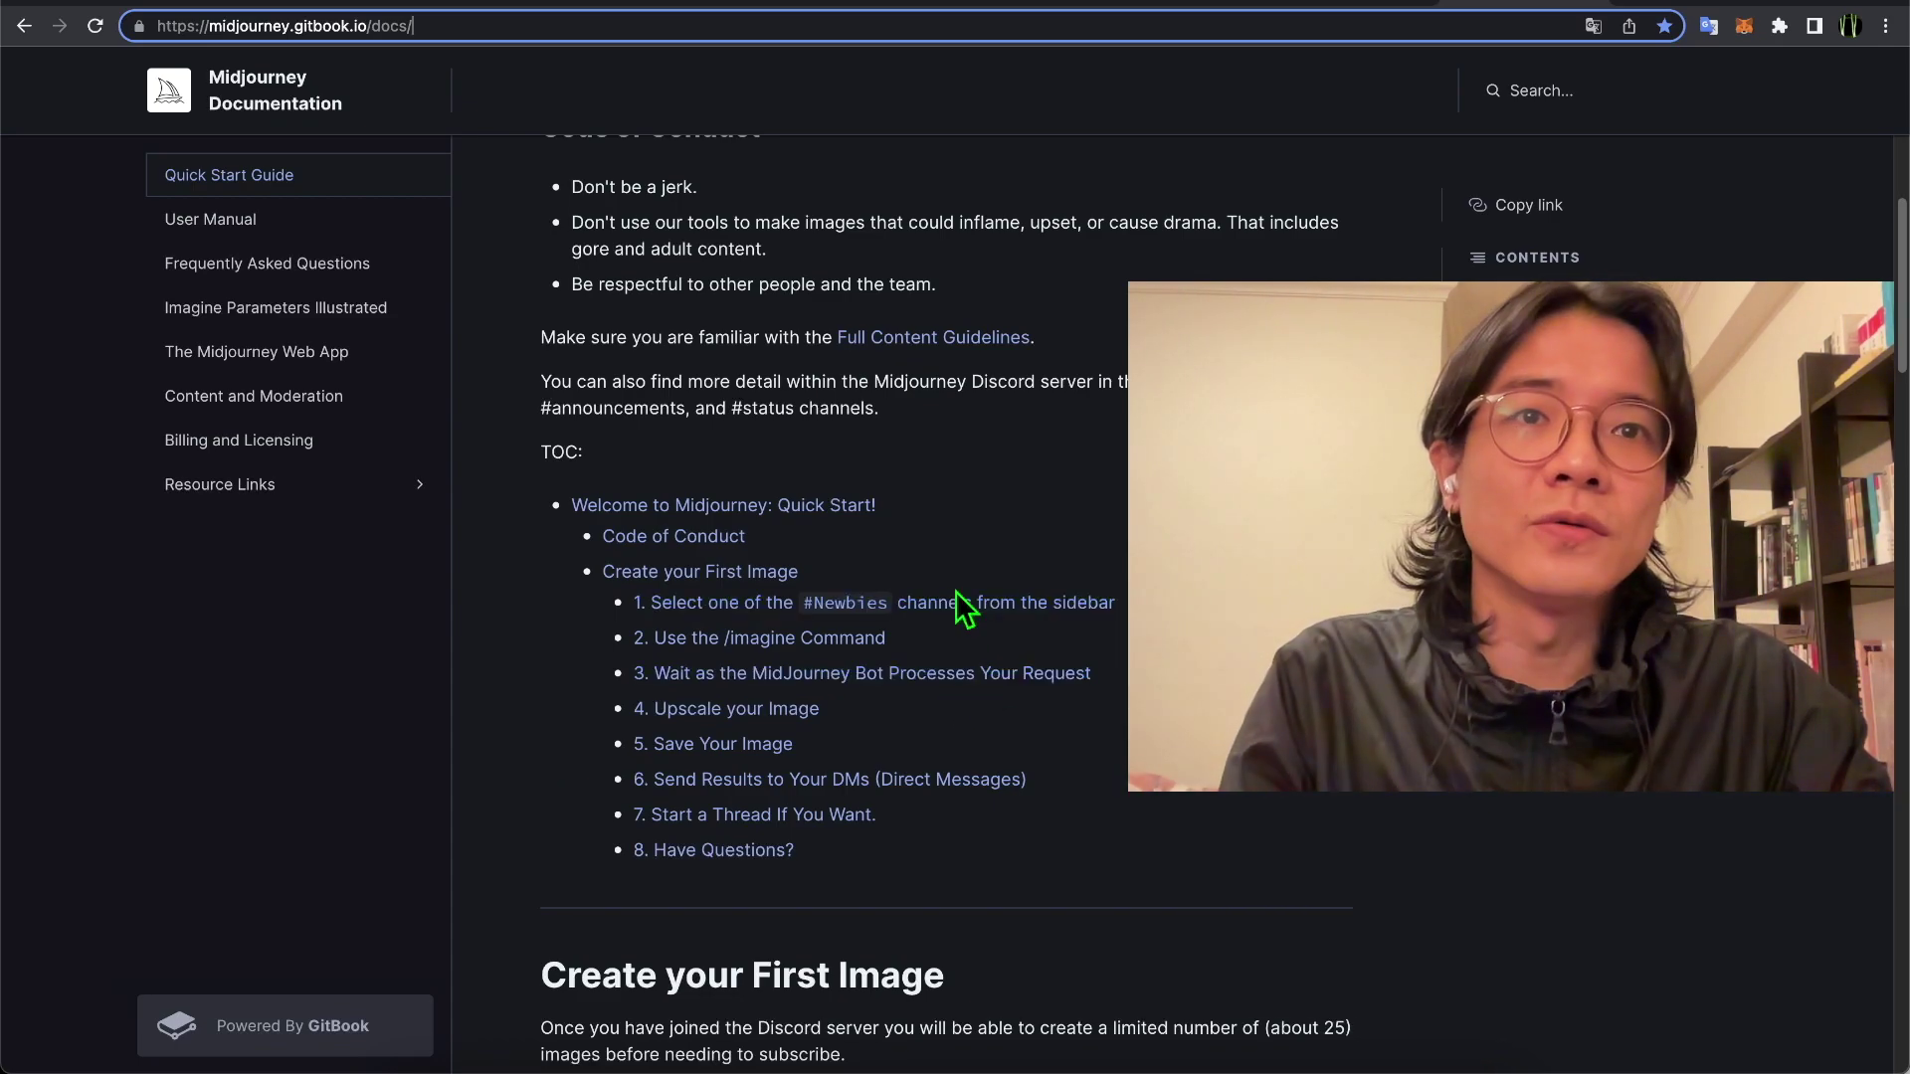
{"action": "scroll", "coordinate": [954, 591], "scroll_direction": "down", "scroll_amount": 12}
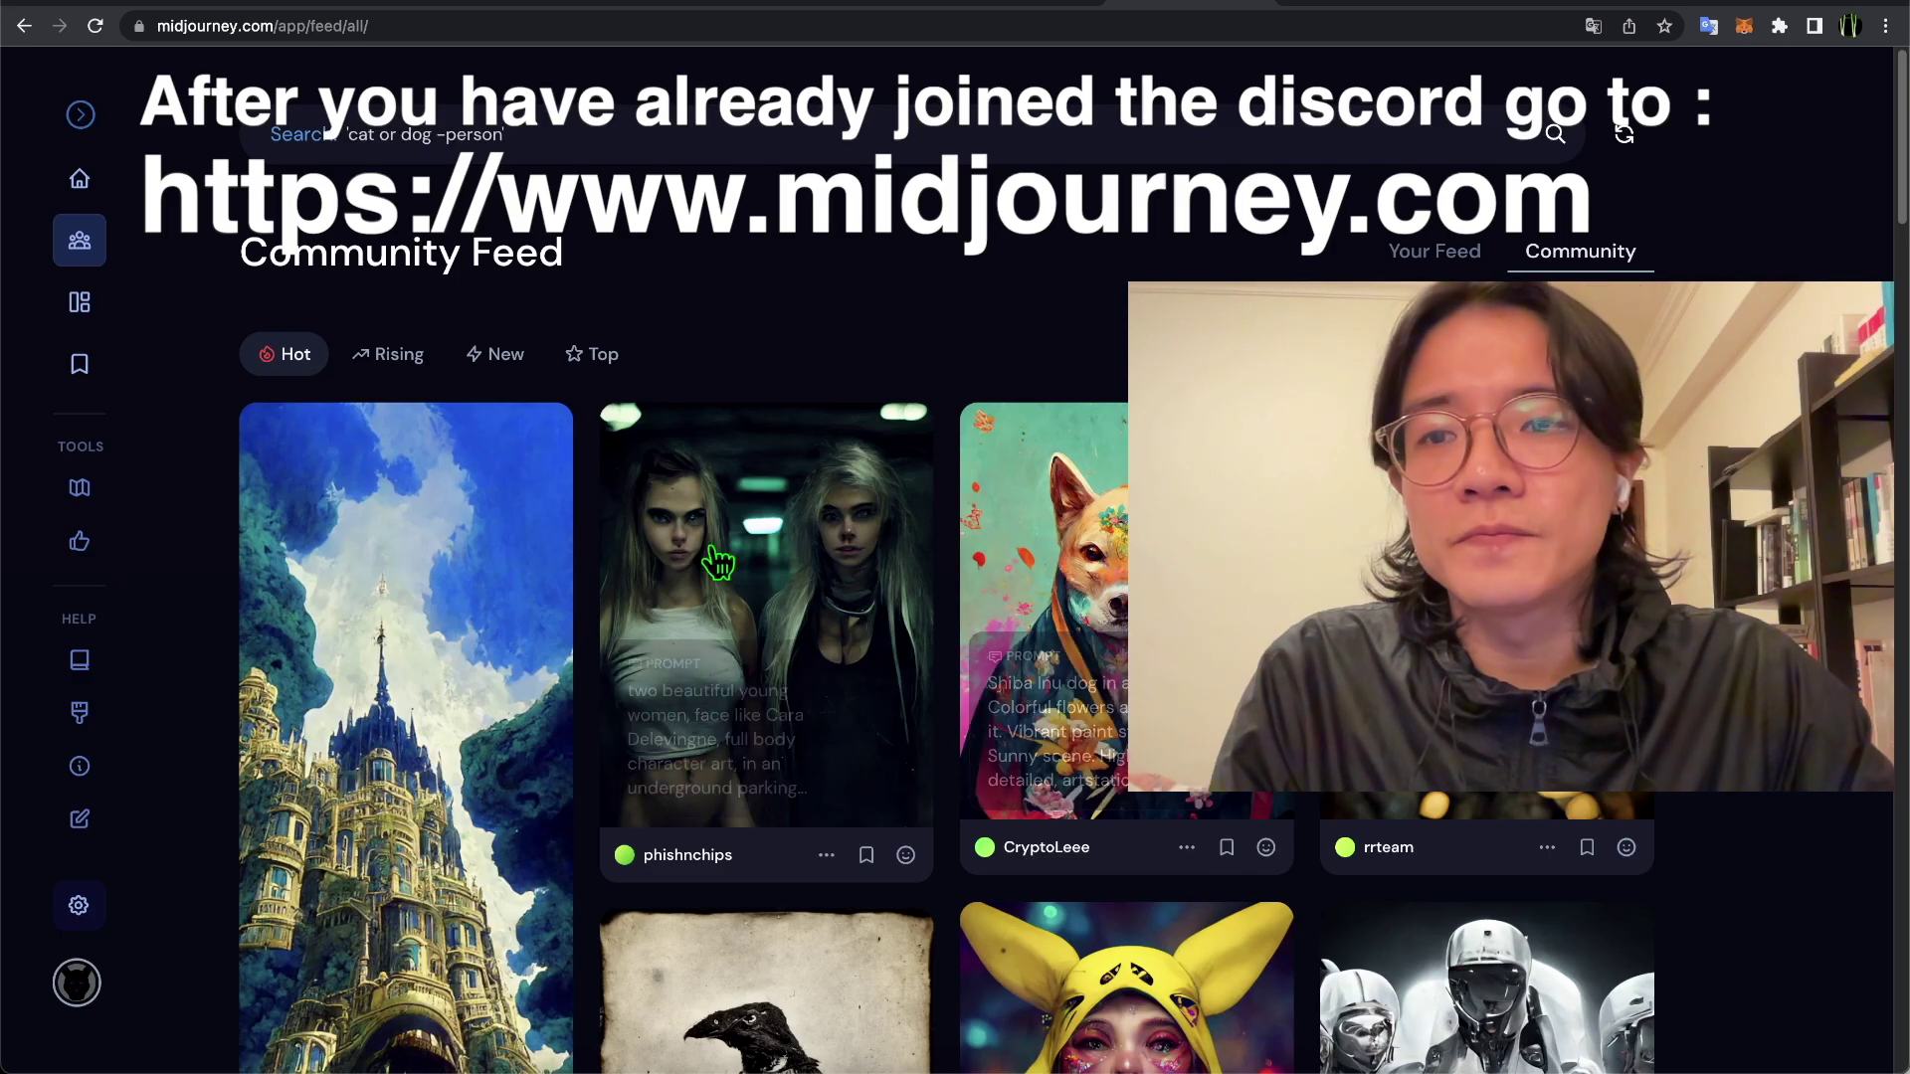
- Browse the hot images and their prompts in the Community Feed on midjourney.com
{"action": "scroll", "coordinate": [719, 340], "scroll_direction": "down", "scroll_amount": 10}
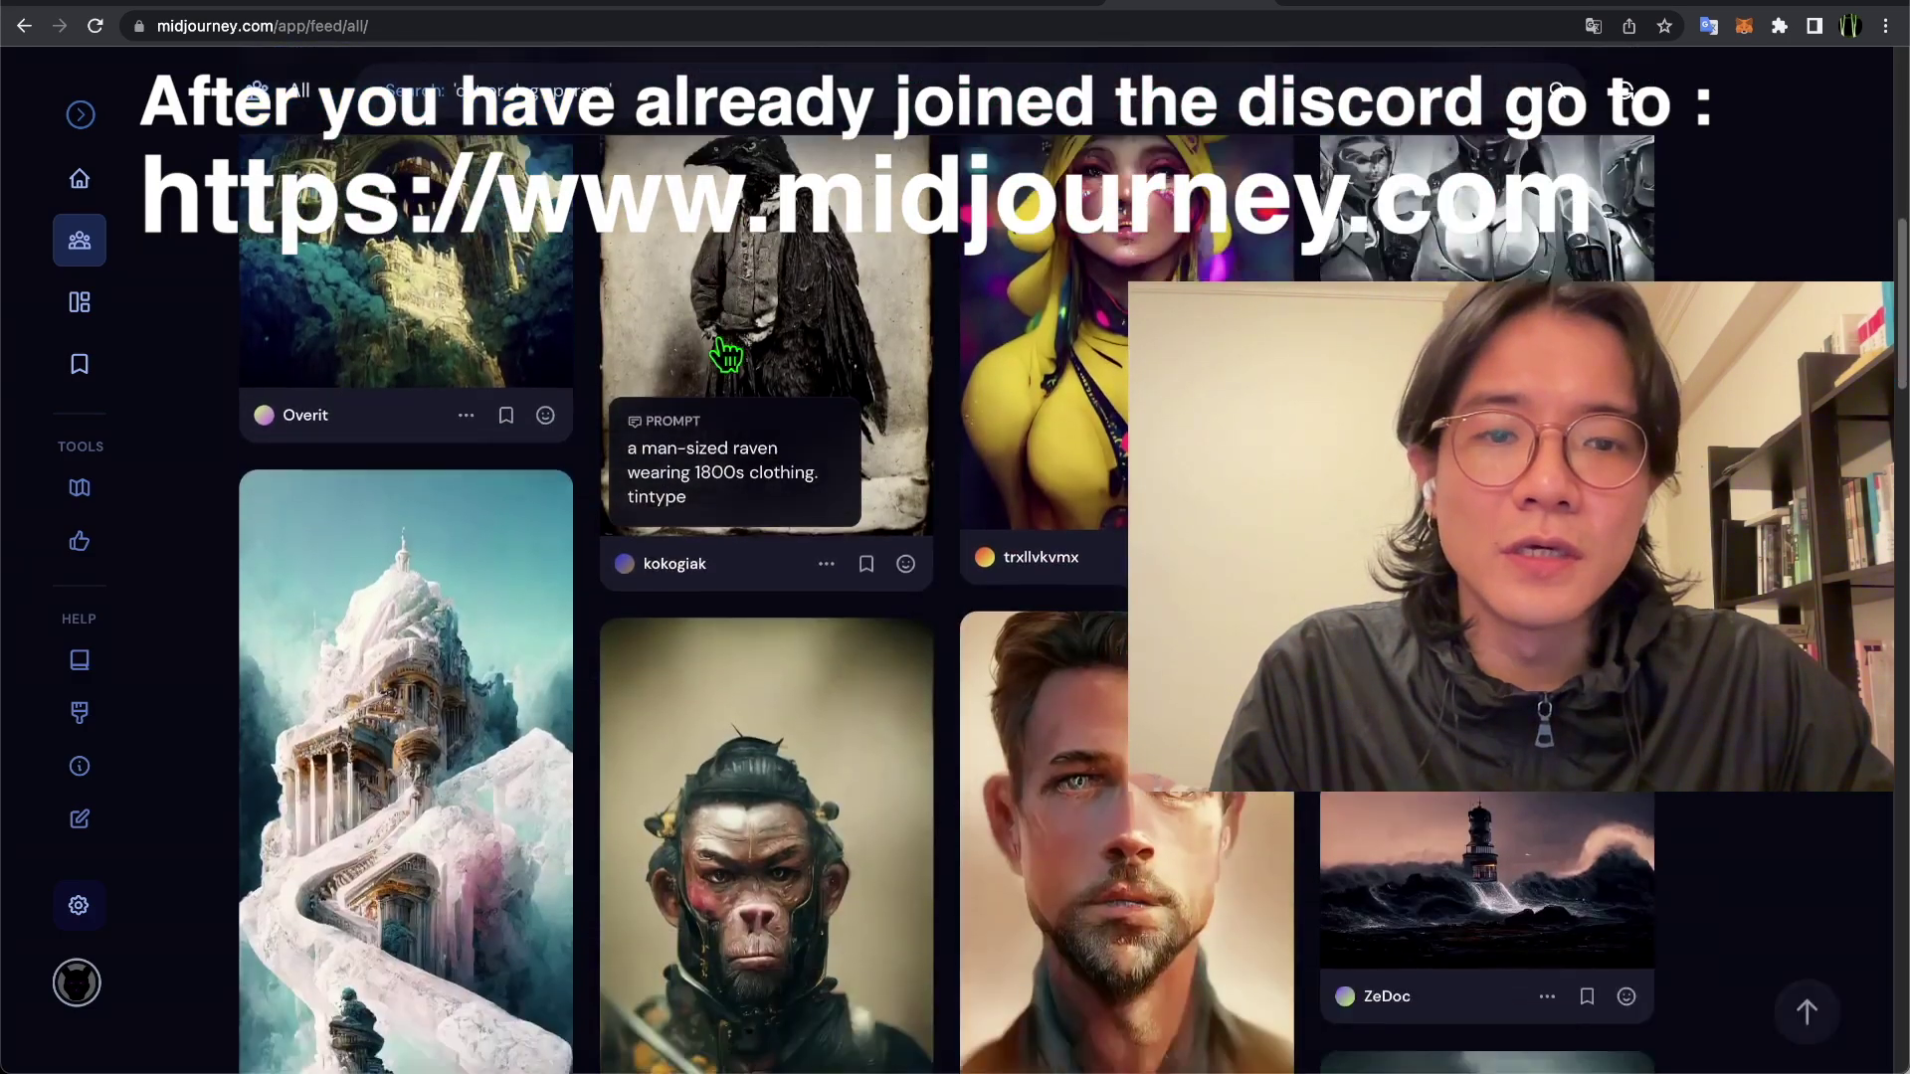
{"action": "scroll", "coordinate": [562, 502], "scroll_direction": "down", "scroll_amount": 15}
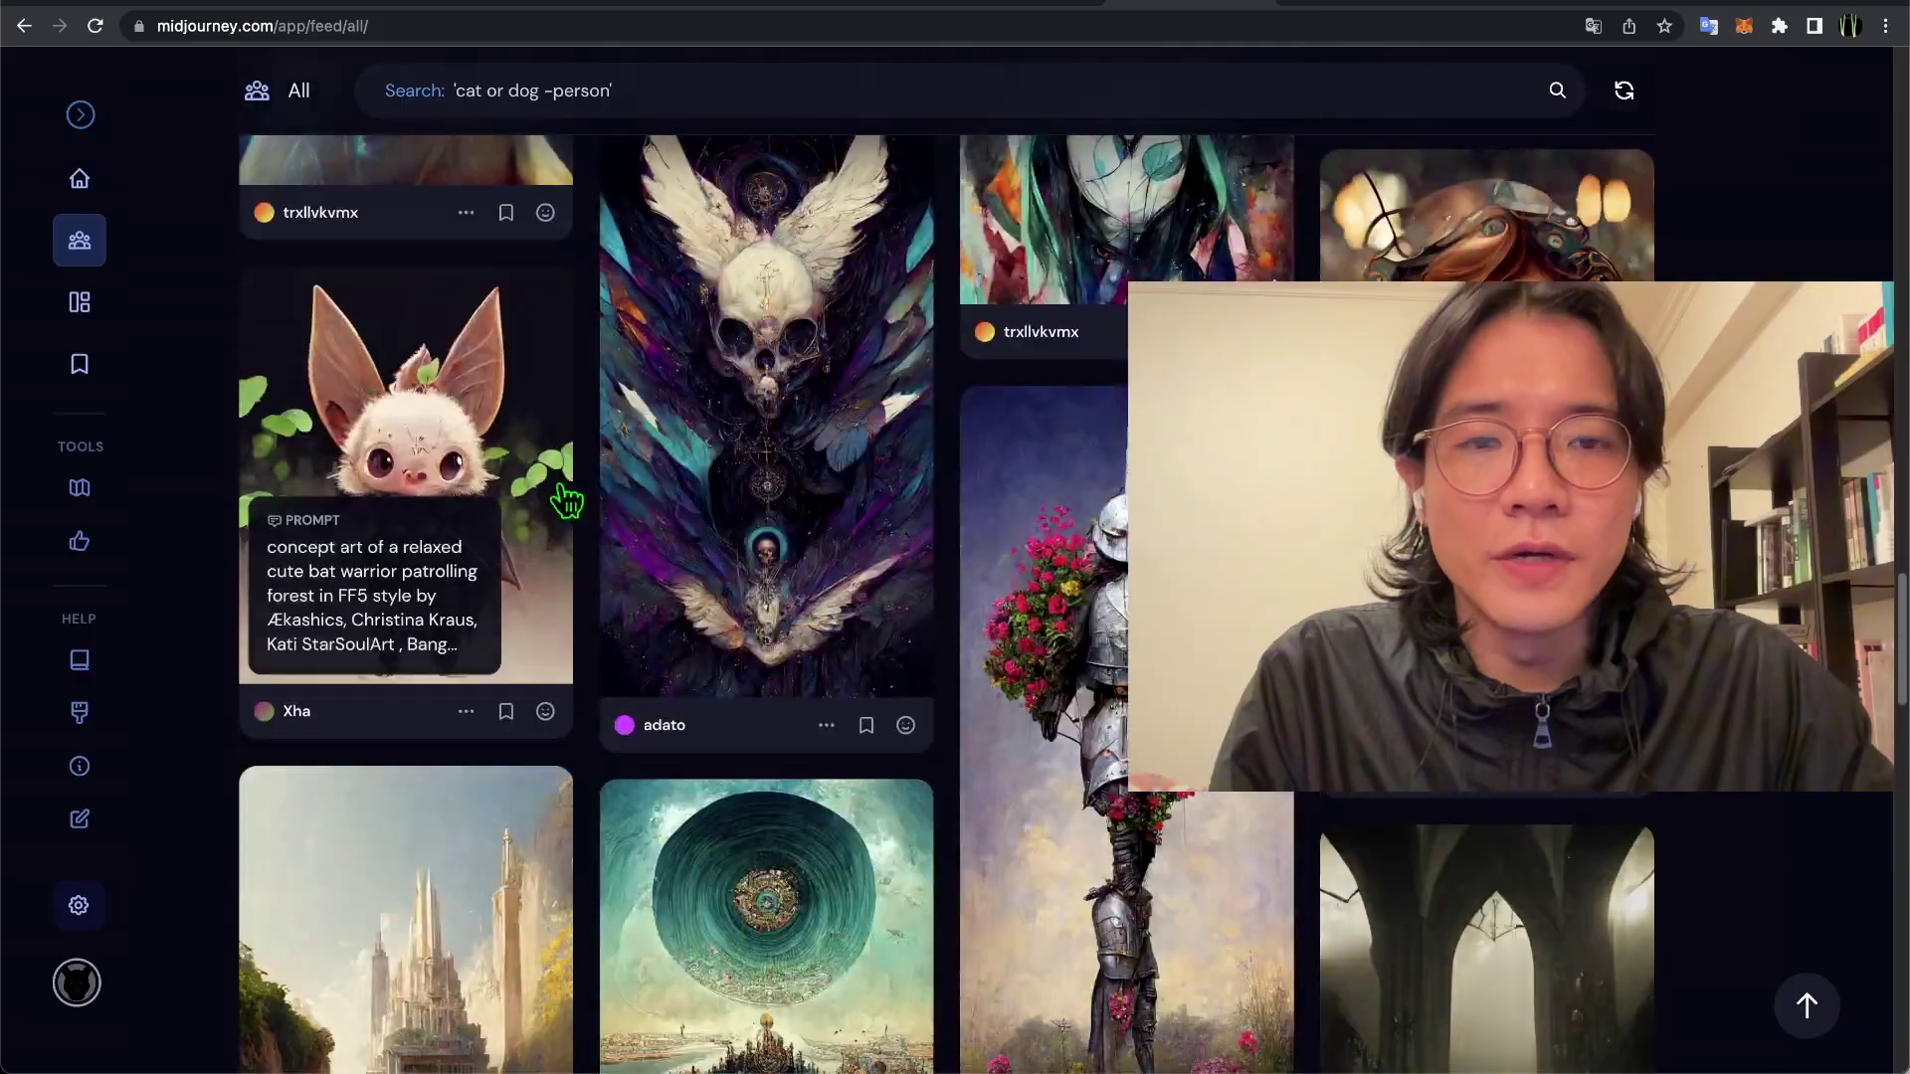
{"action": "scroll", "coordinate": [701, 563], "scroll_direction": "down", "scroll_amount": 15}
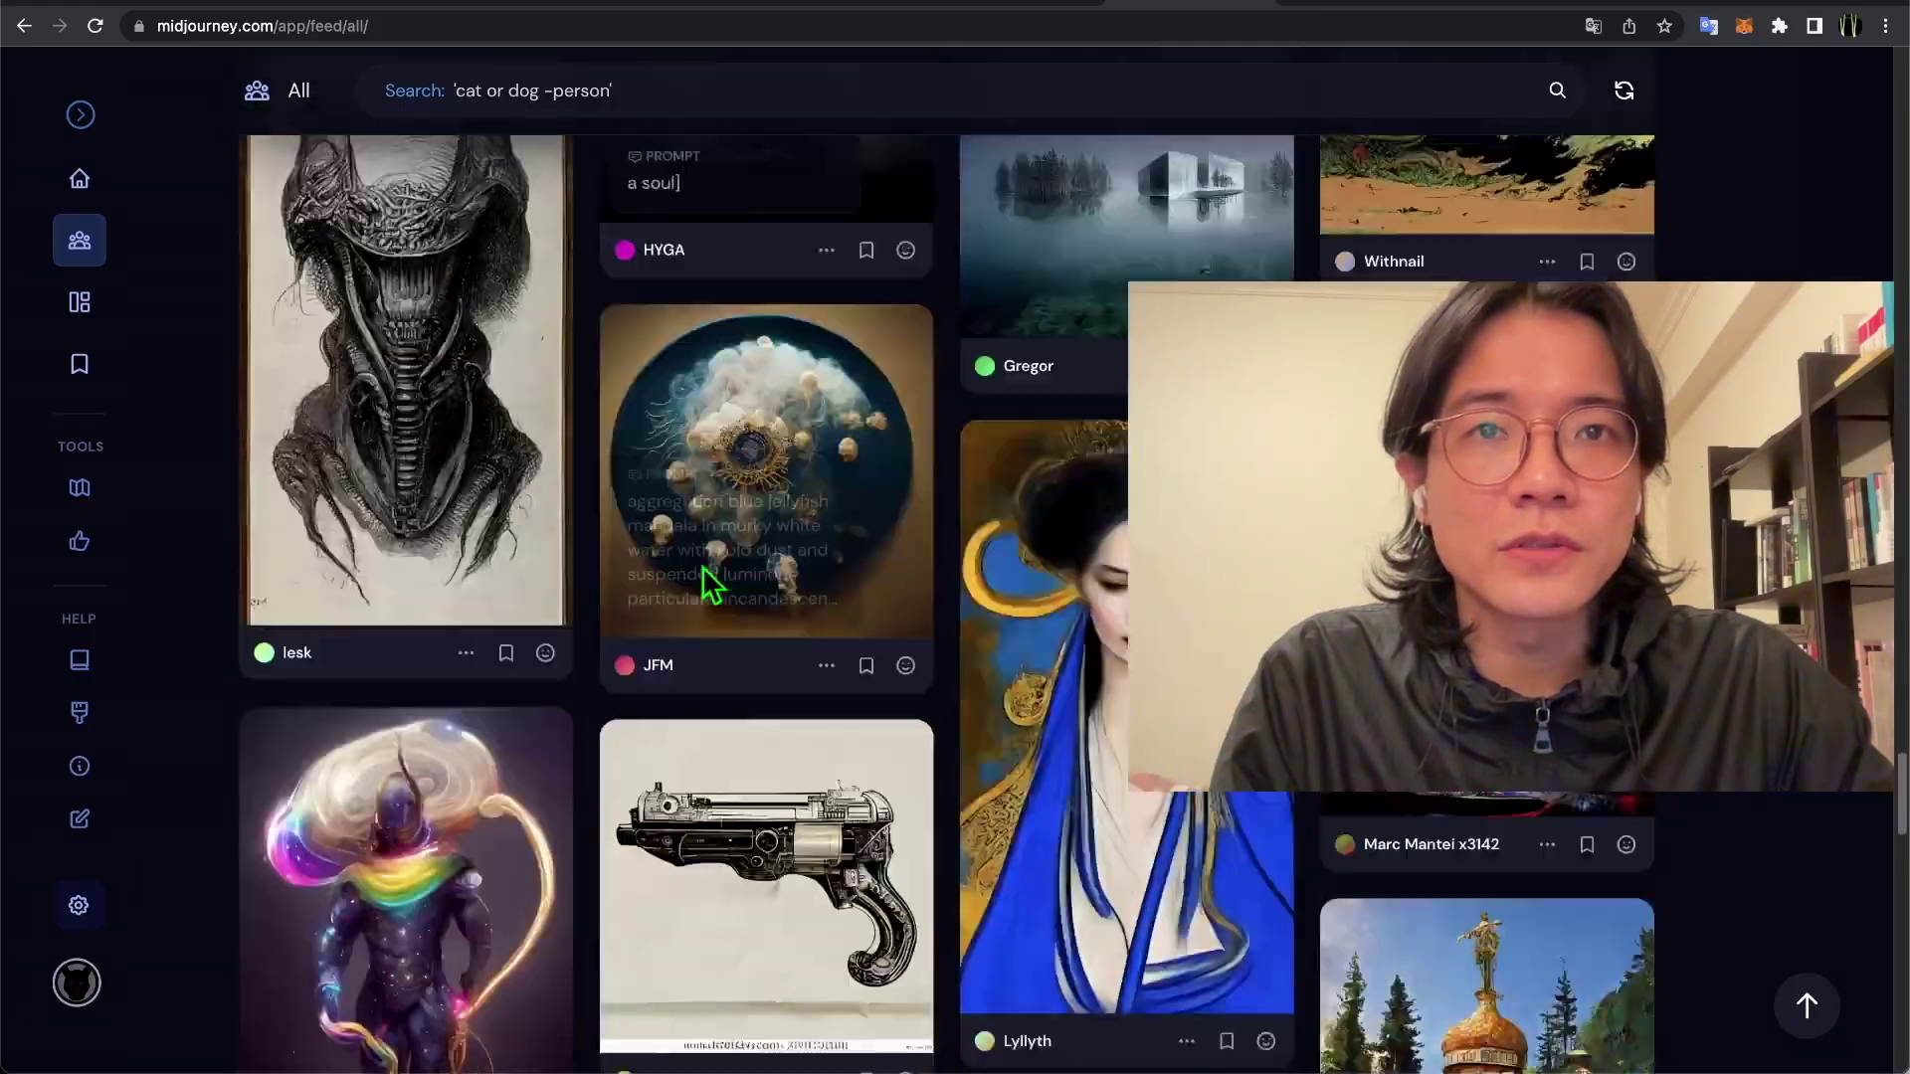
{"action": "scroll", "coordinate": [709, 580], "scroll_direction": "down", "scroll_amount": 15}
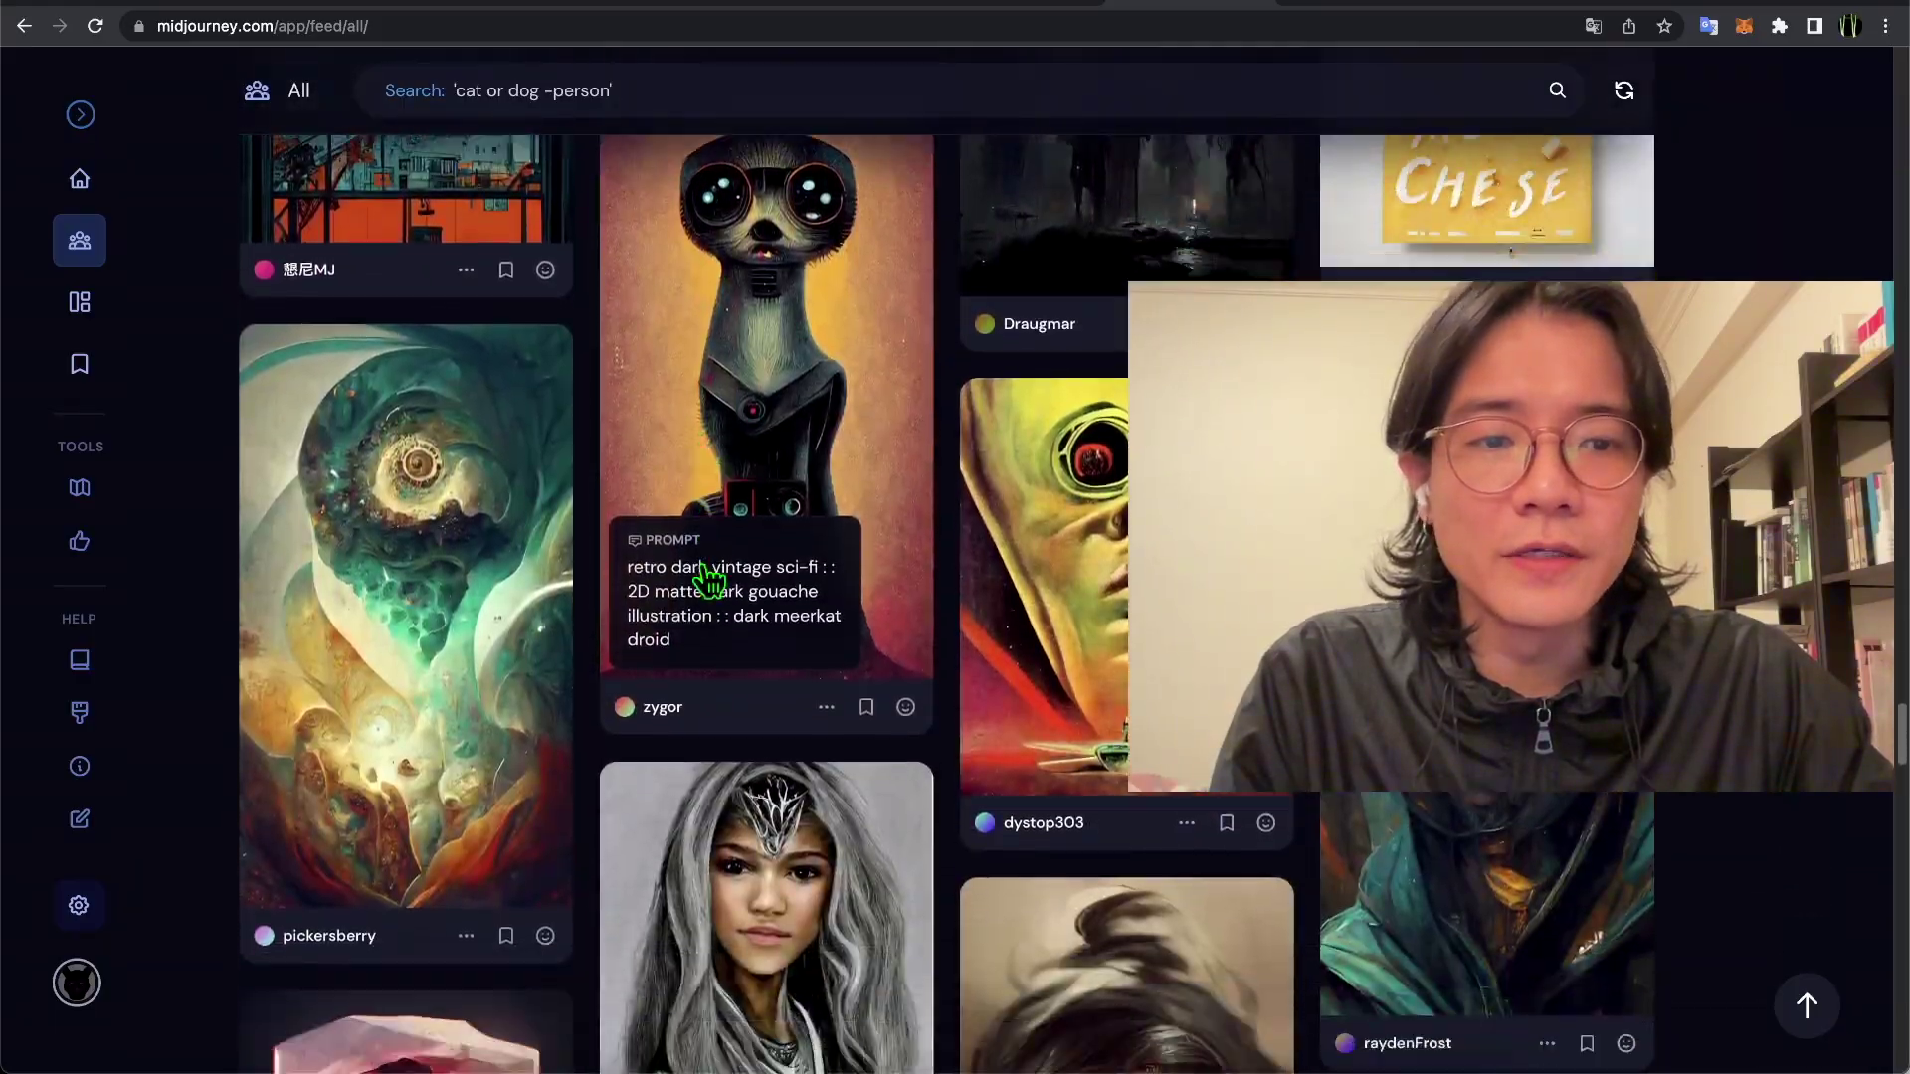
{"action": "scroll", "coordinate": [709, 581], "scroll_direction": "down", "scroll_amount": 10}
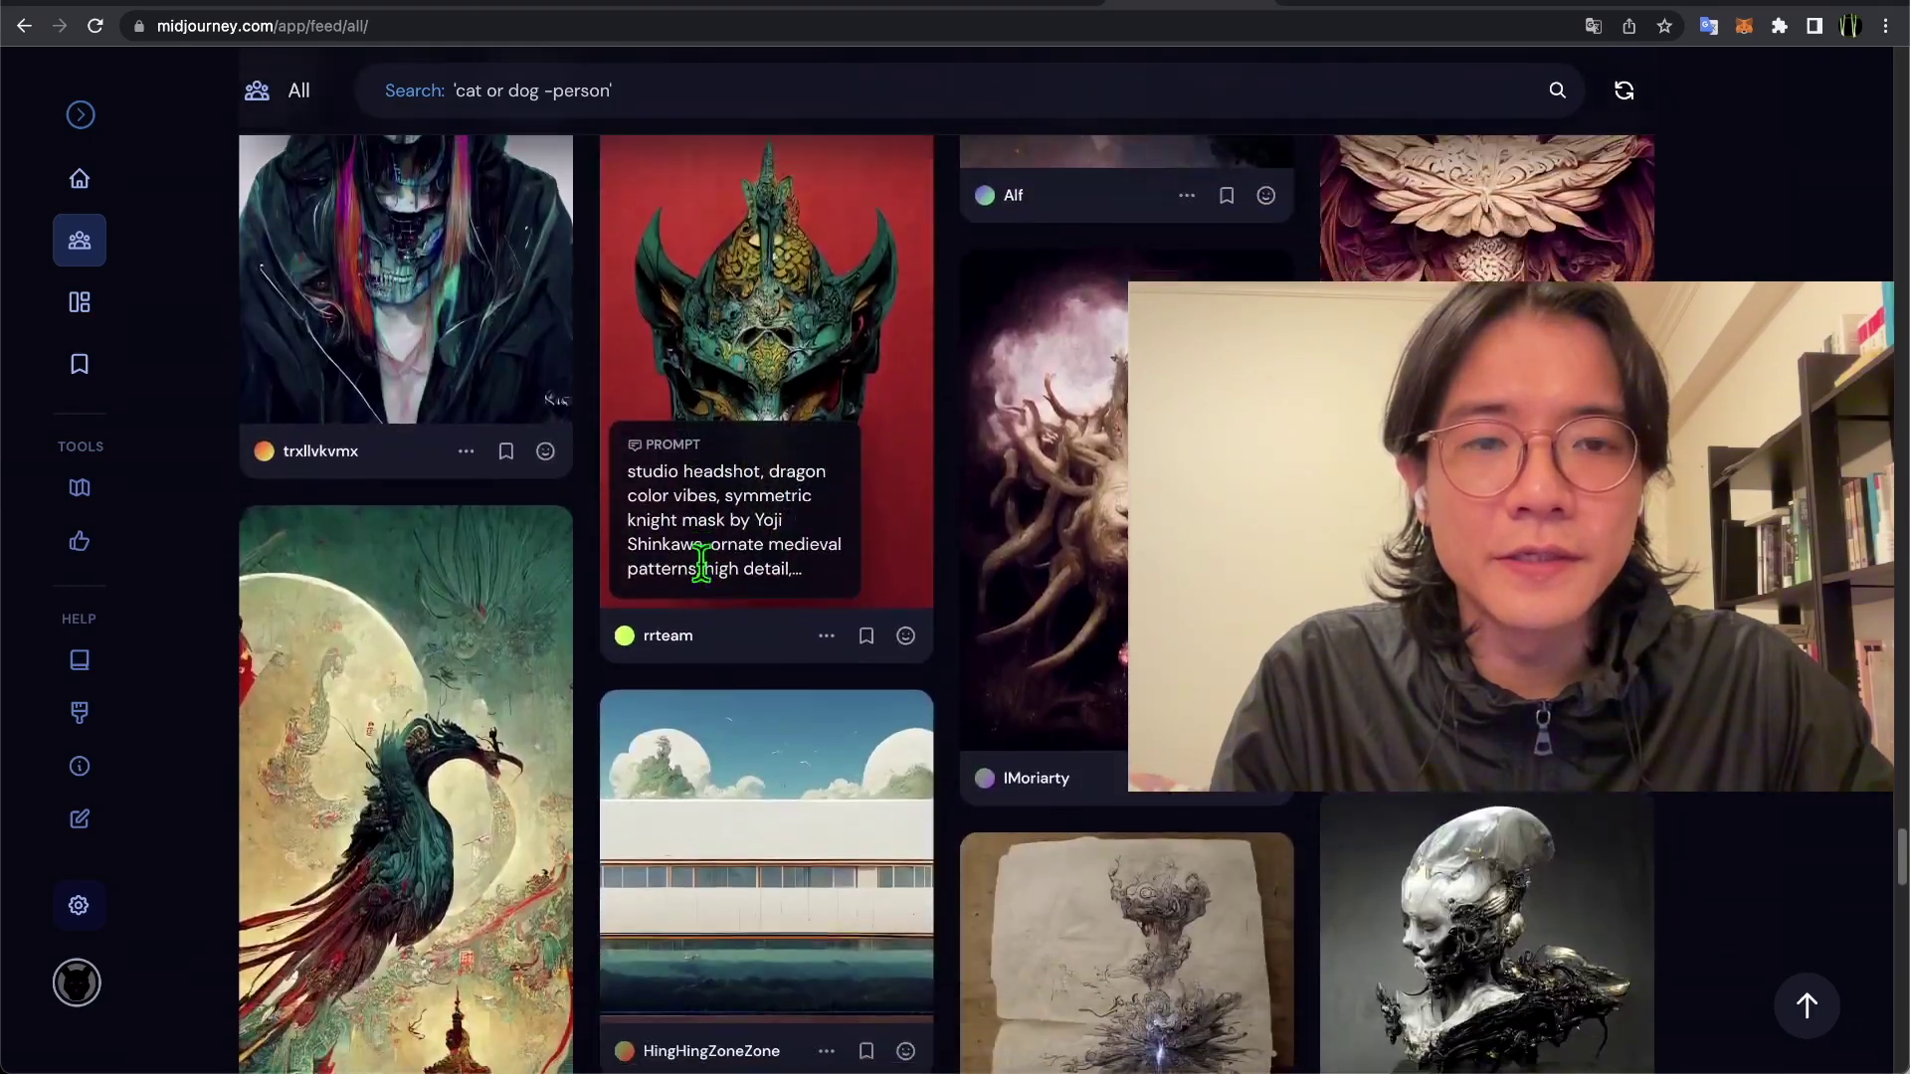
{"action": "scroll", "coordinate": [594, 713], "scroll_direction": "down", "scroll_amount": 15}
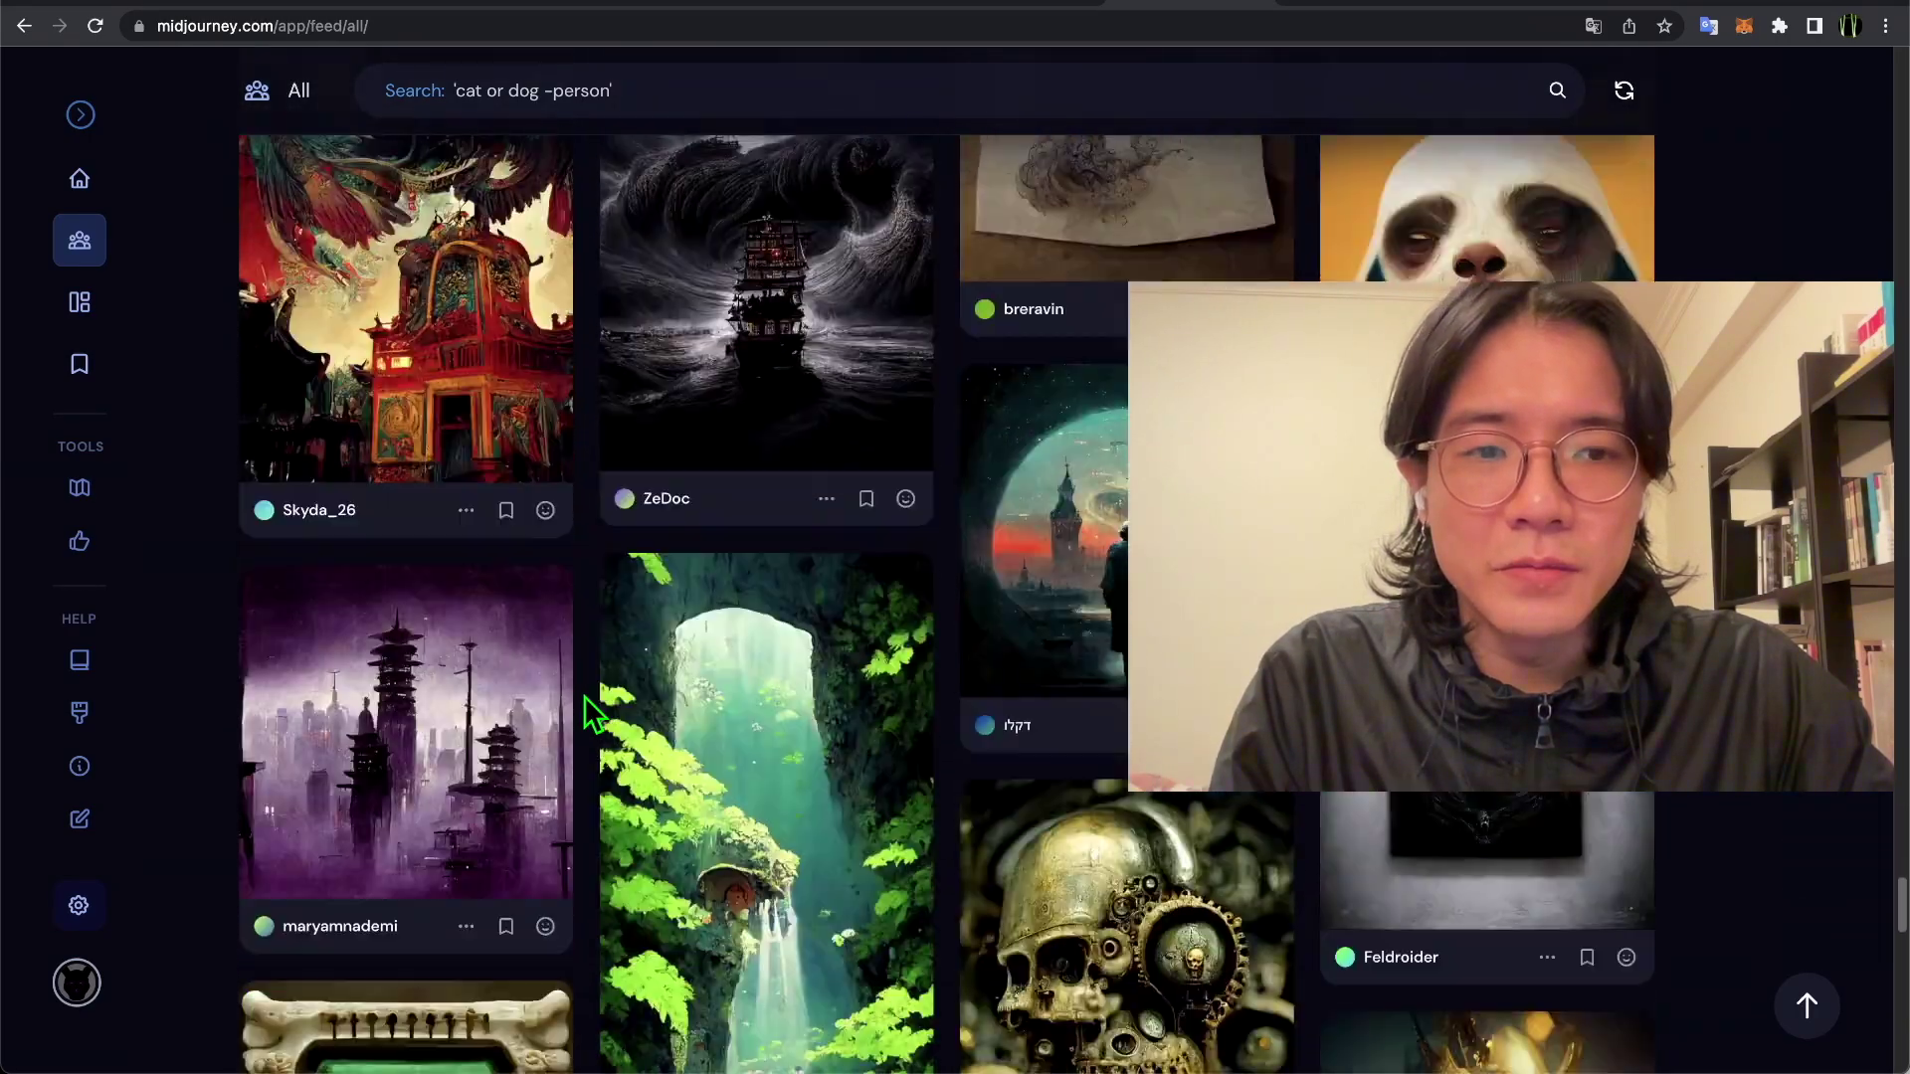
{"action": "scroll", "coordinate": [593, 713], "scroll_direction": "down", "scroll_amount": 15}
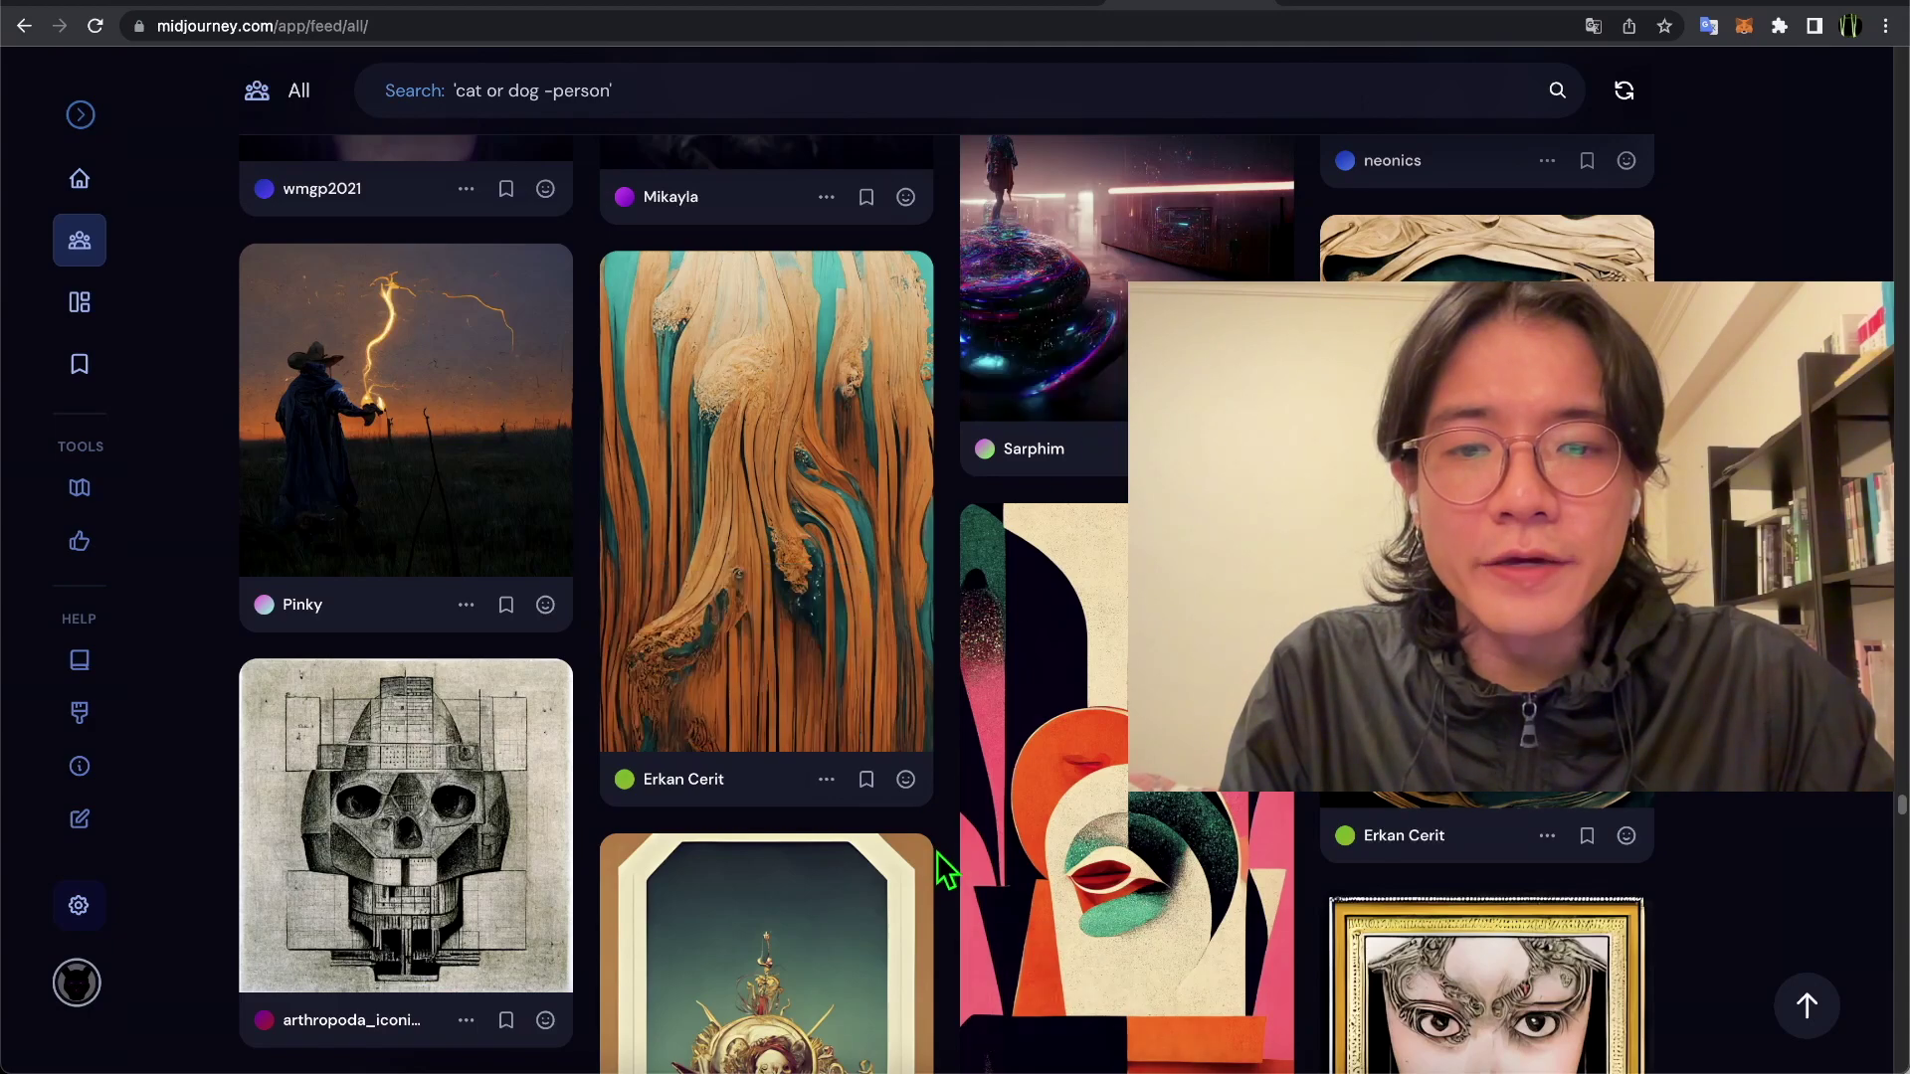
- Bookmark the orange and teal wooden wave image in the Community Feed
{"action": "scroll", "coordinate": [925, 756], "scroll_direction": "down", "scroll_amount": 2}
{"action": "left_click", "coordinate": [865, 631]}
{"action": "scroll", "coordinate": [945, 726], "scroll_direction": "up", "scroll_amount": 2}
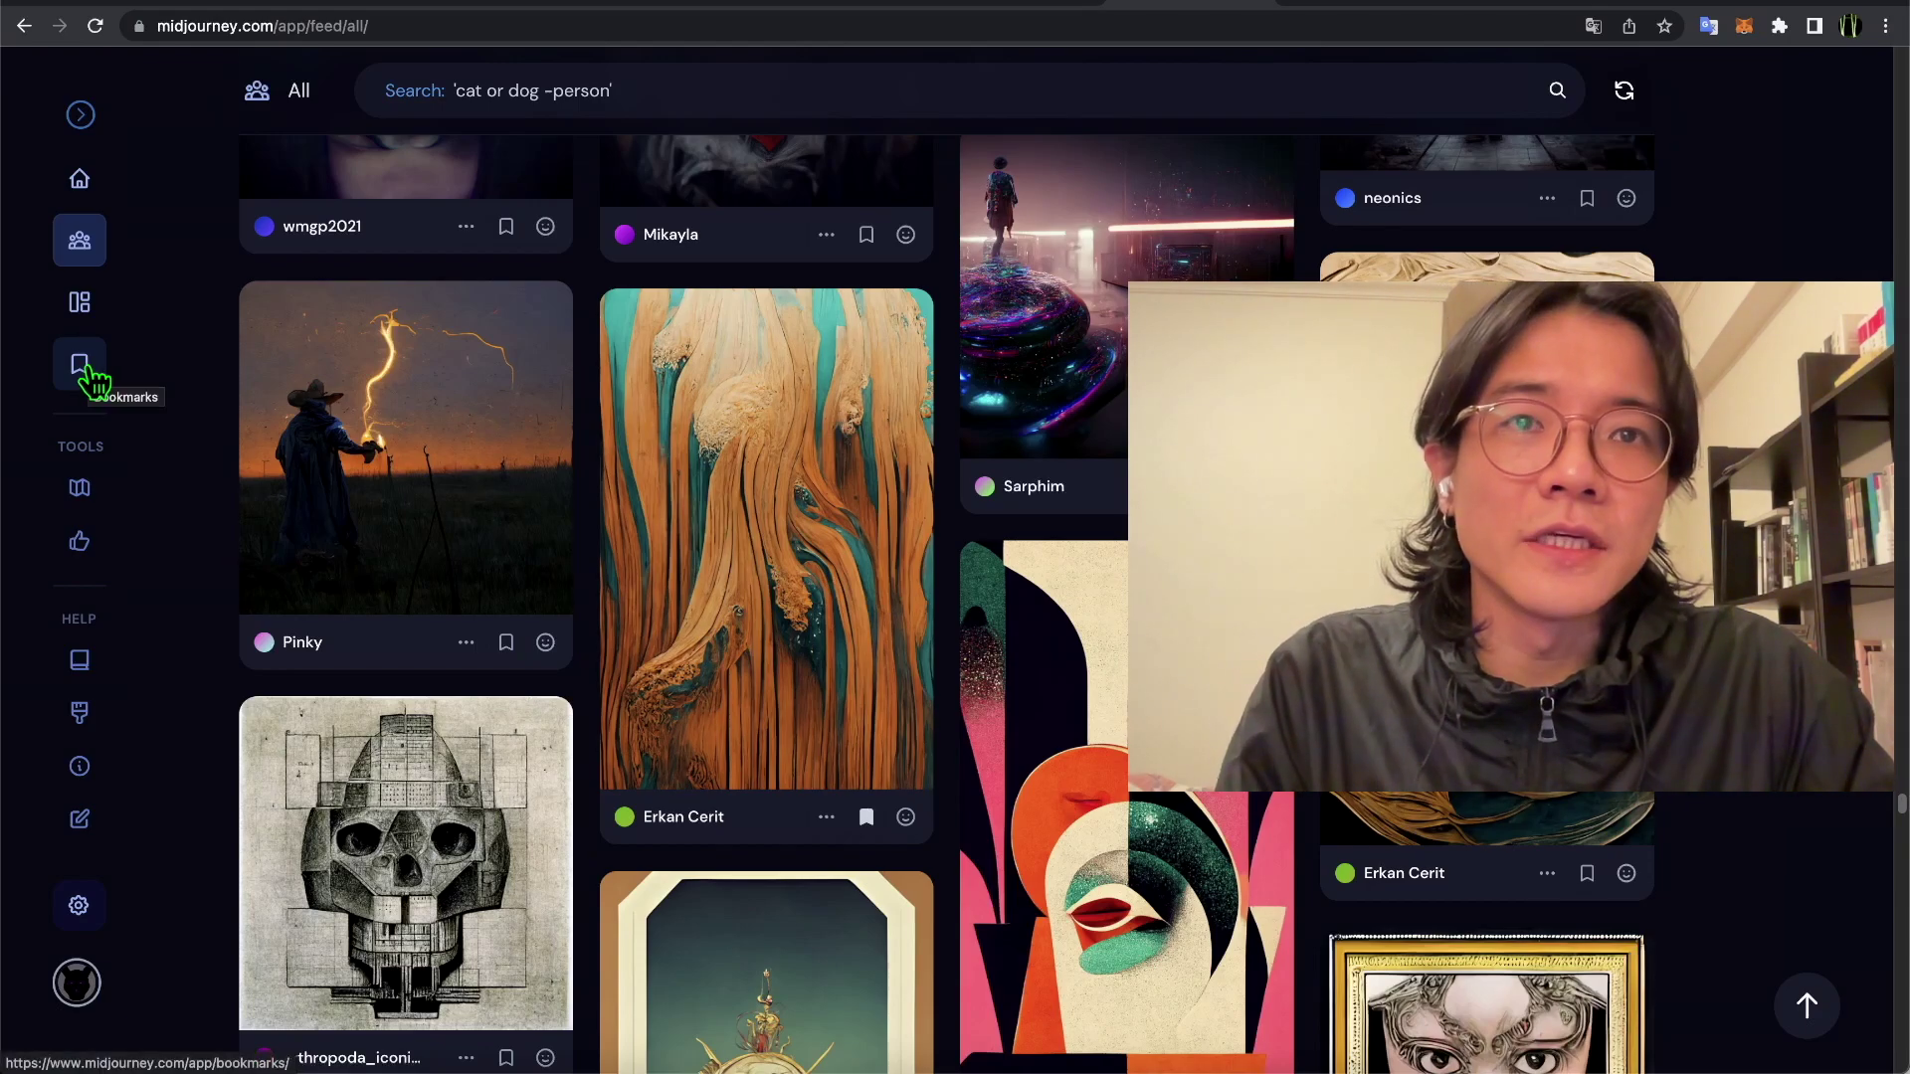
- Examine the prompt of the bookmarked "tsunami, fluid made of Japanese Spalted Wood" image and copy that prompt
{"action": "mouse_move", "coordinate": [706, 652]}
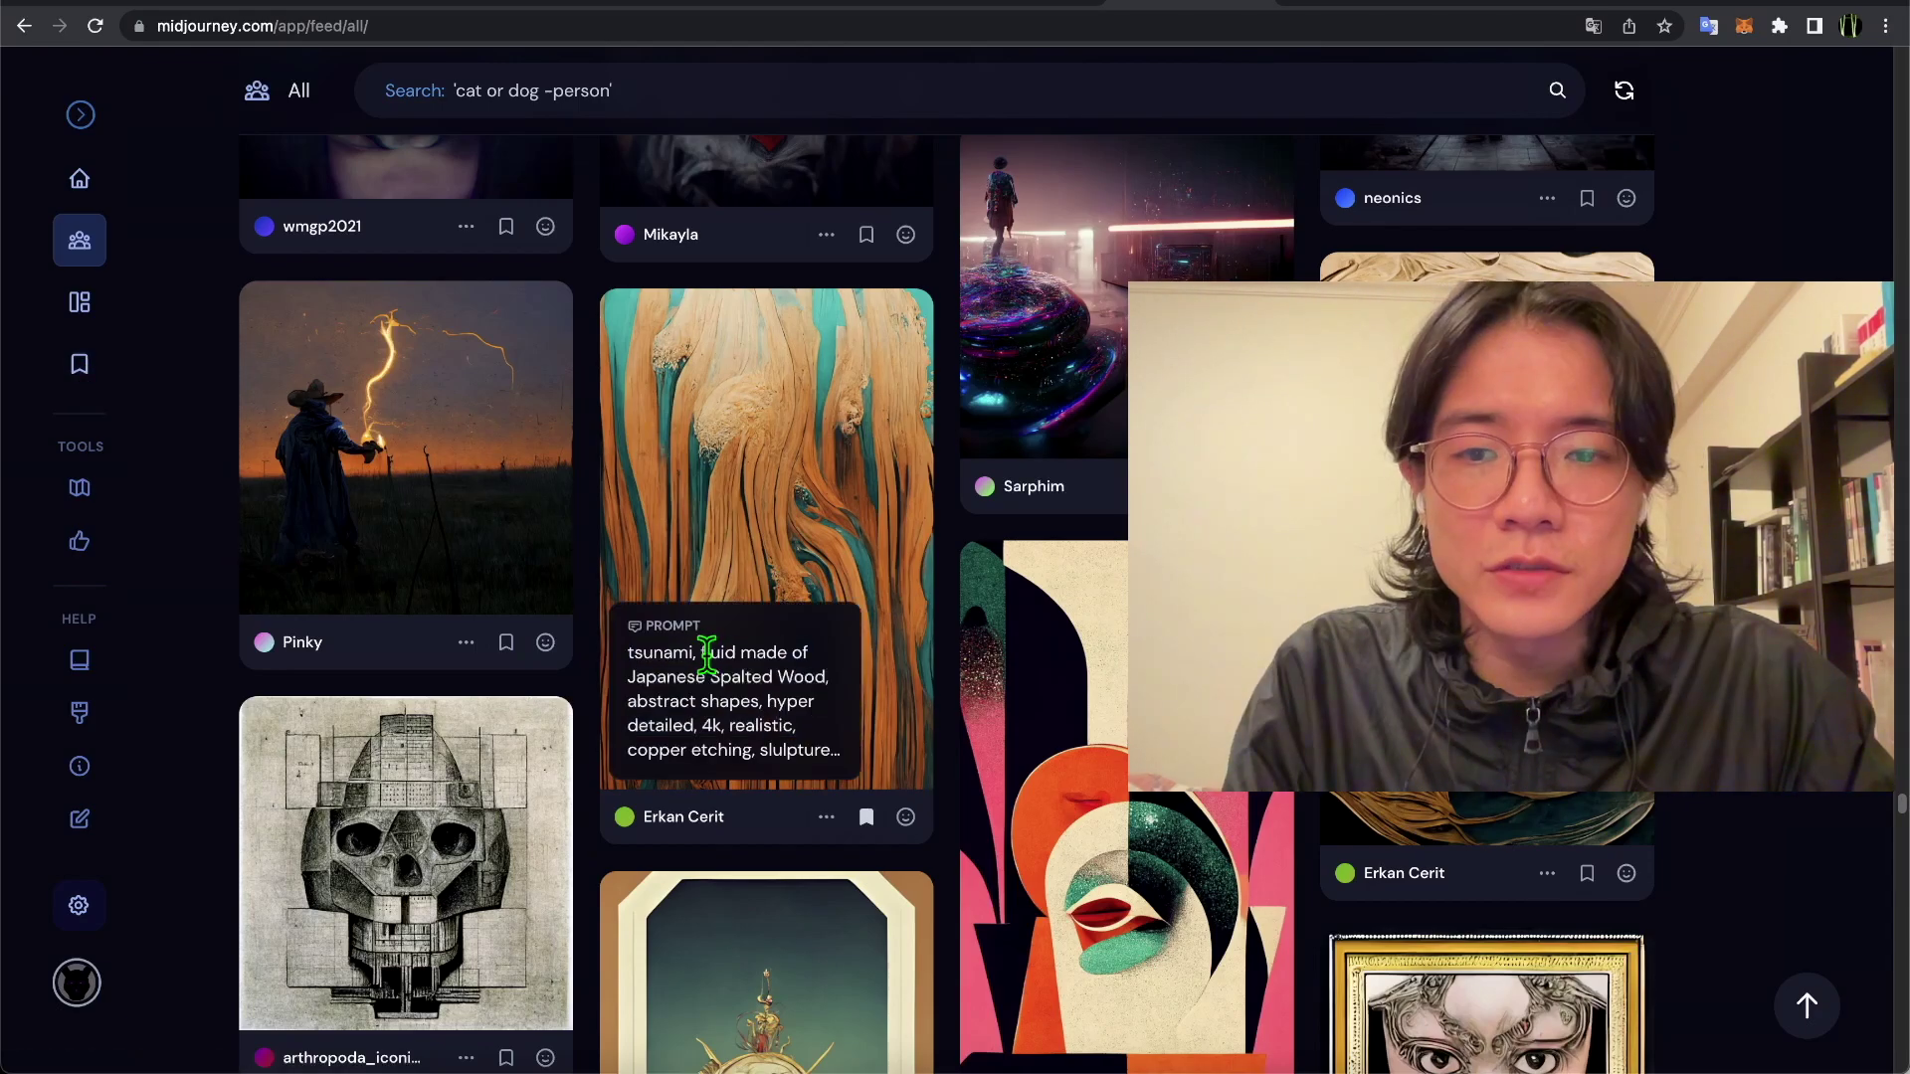
{"action": "left_click_drag", "start_coordinate": [625, 661], "coordinate": [860, 767]}
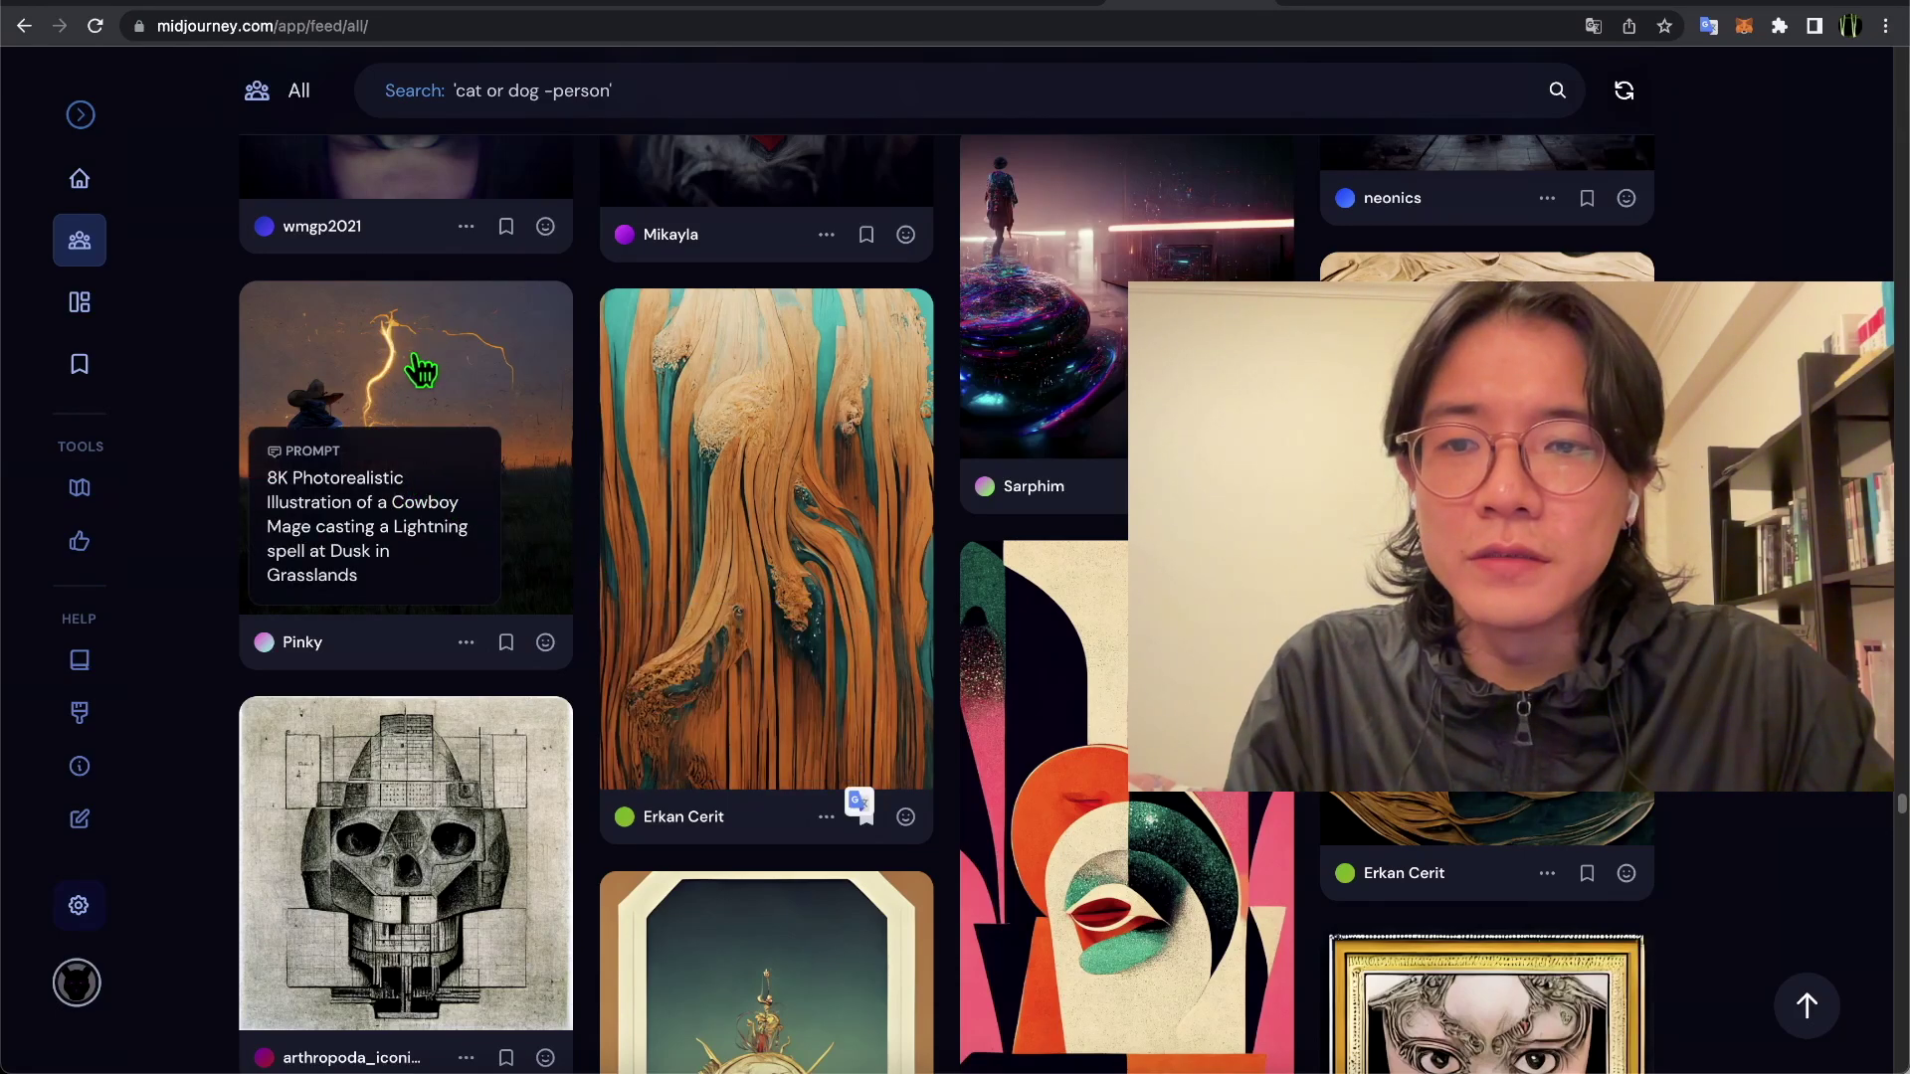
{"action": "scroll", "coordinate": [416, 418], "scroll_direction": "up", "scroll_amount": 3}
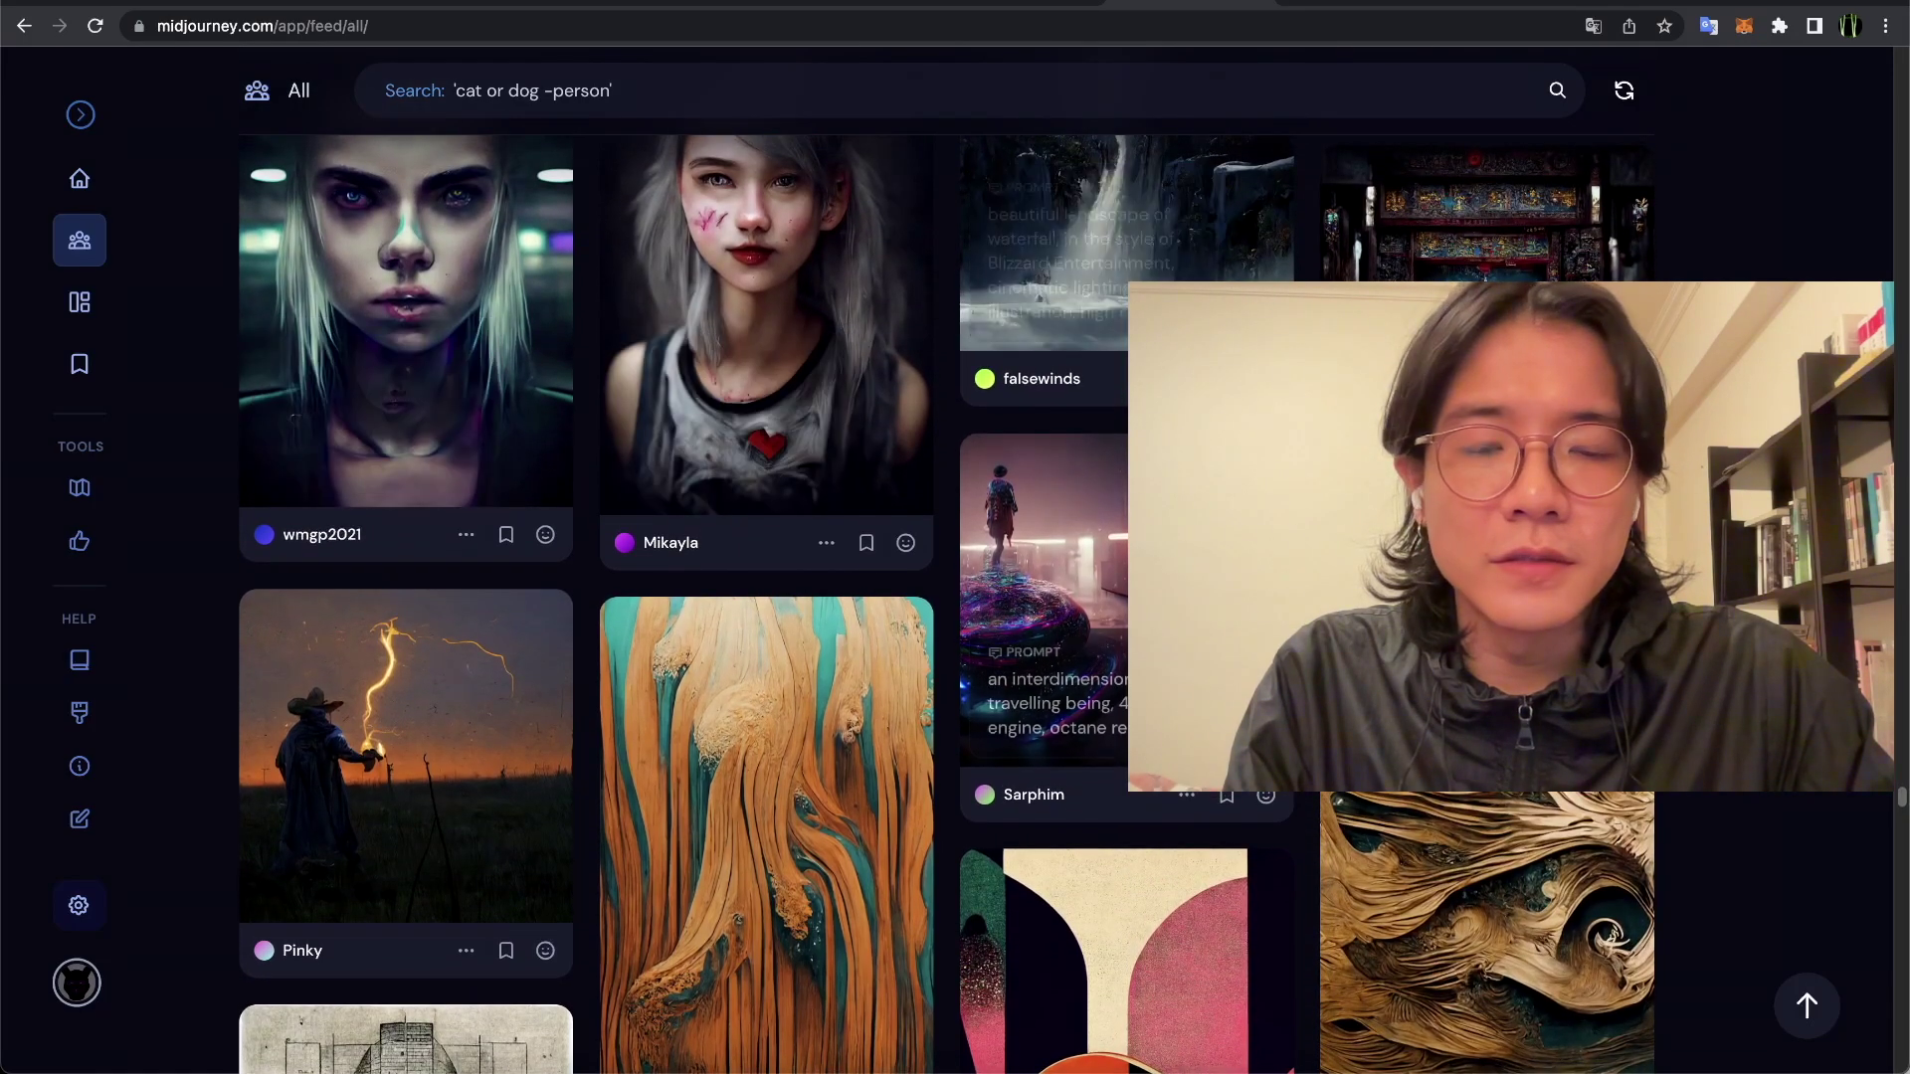
{"action": "scroll", "coordinate": [834, 512], "scroll_direction": "down", "scroll_amount": 4}
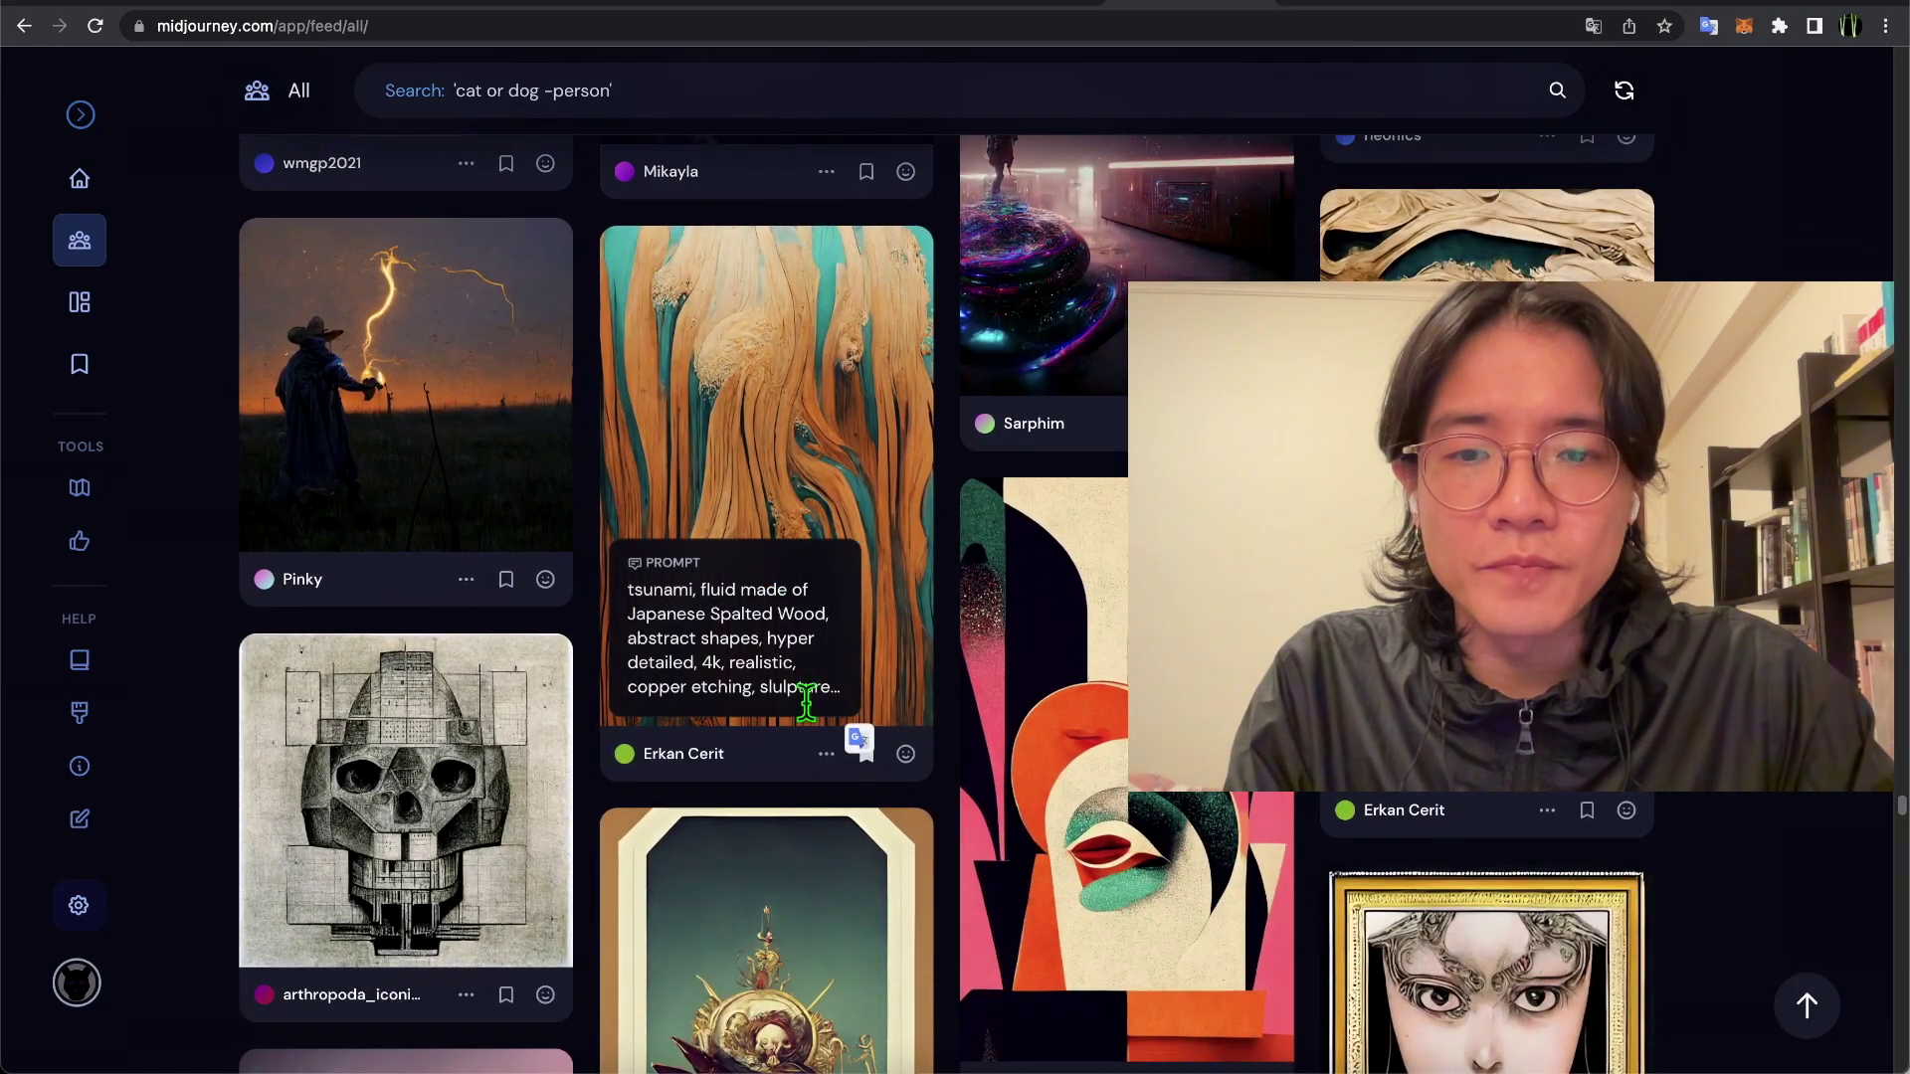
{"action": "left_click", "coordinate": [825, 756]}
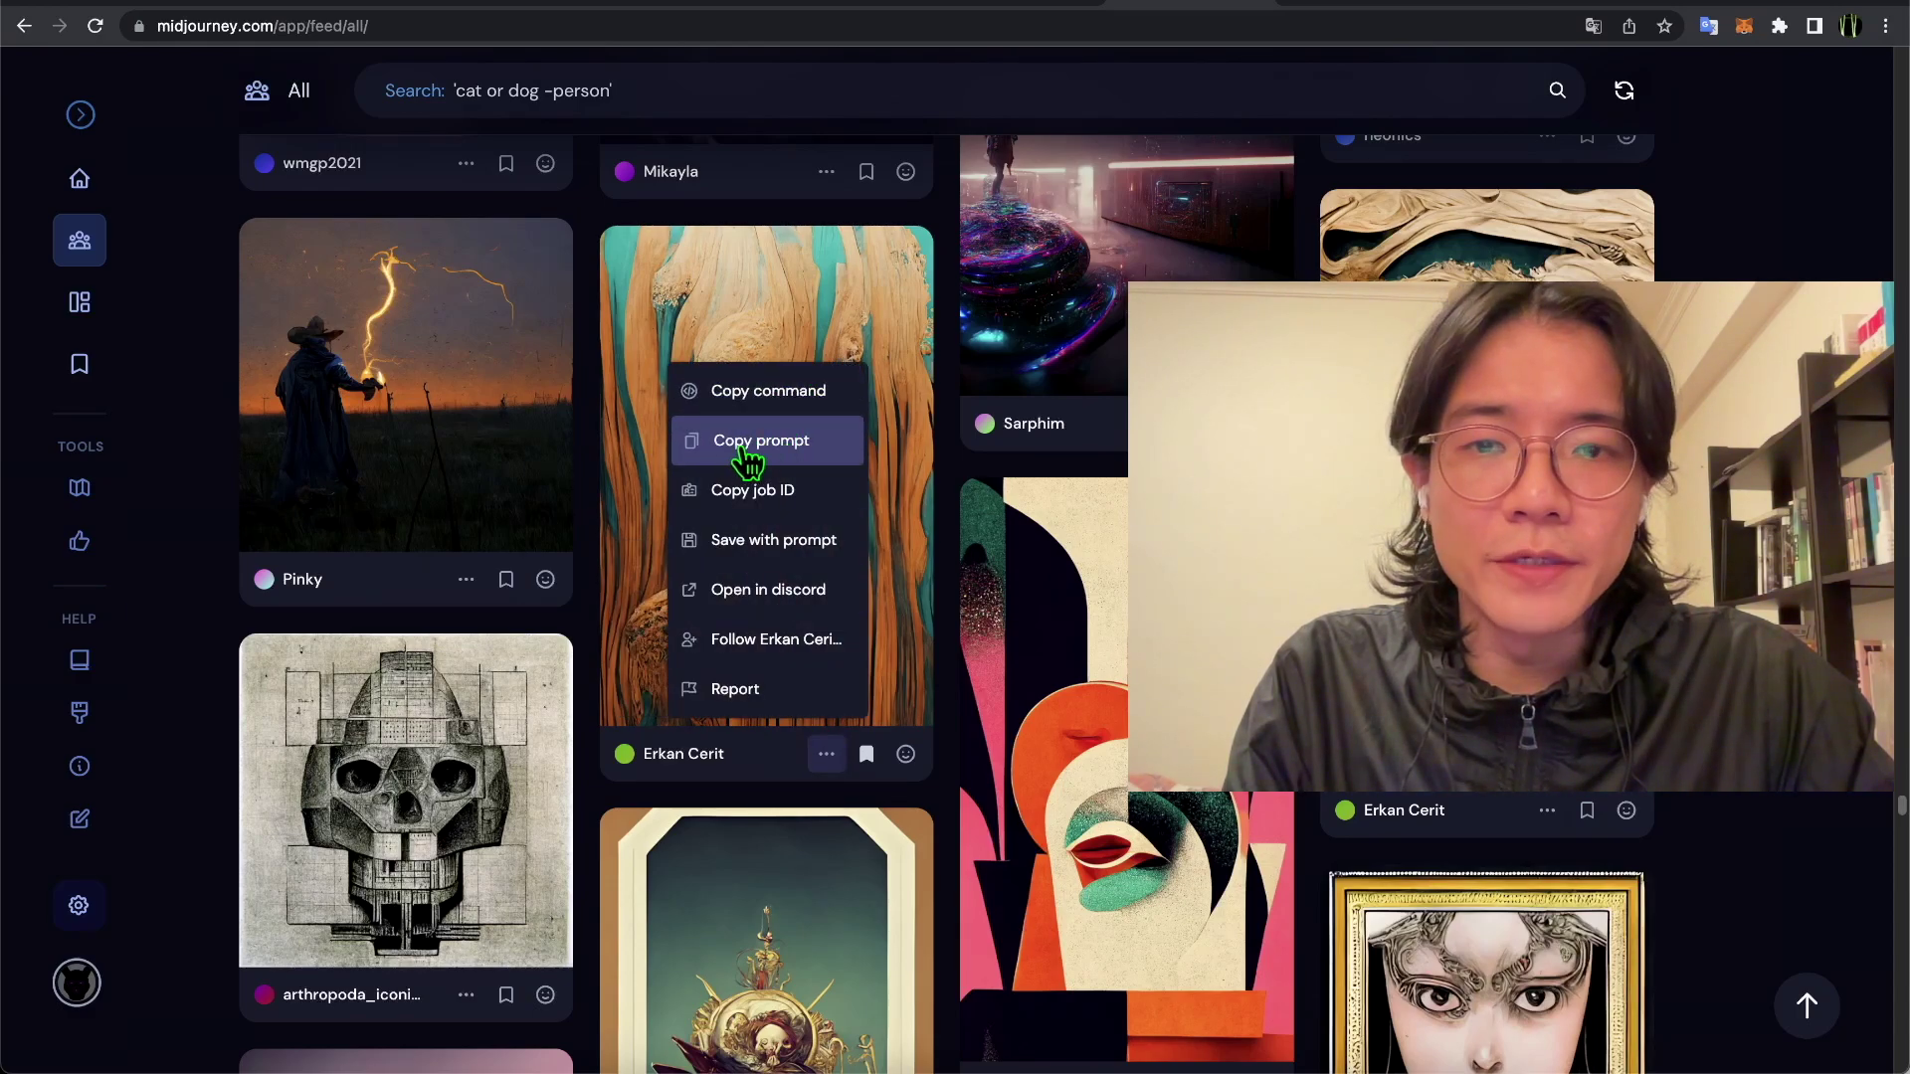
{"action": "left_click", "coordinate": [783, 447]}
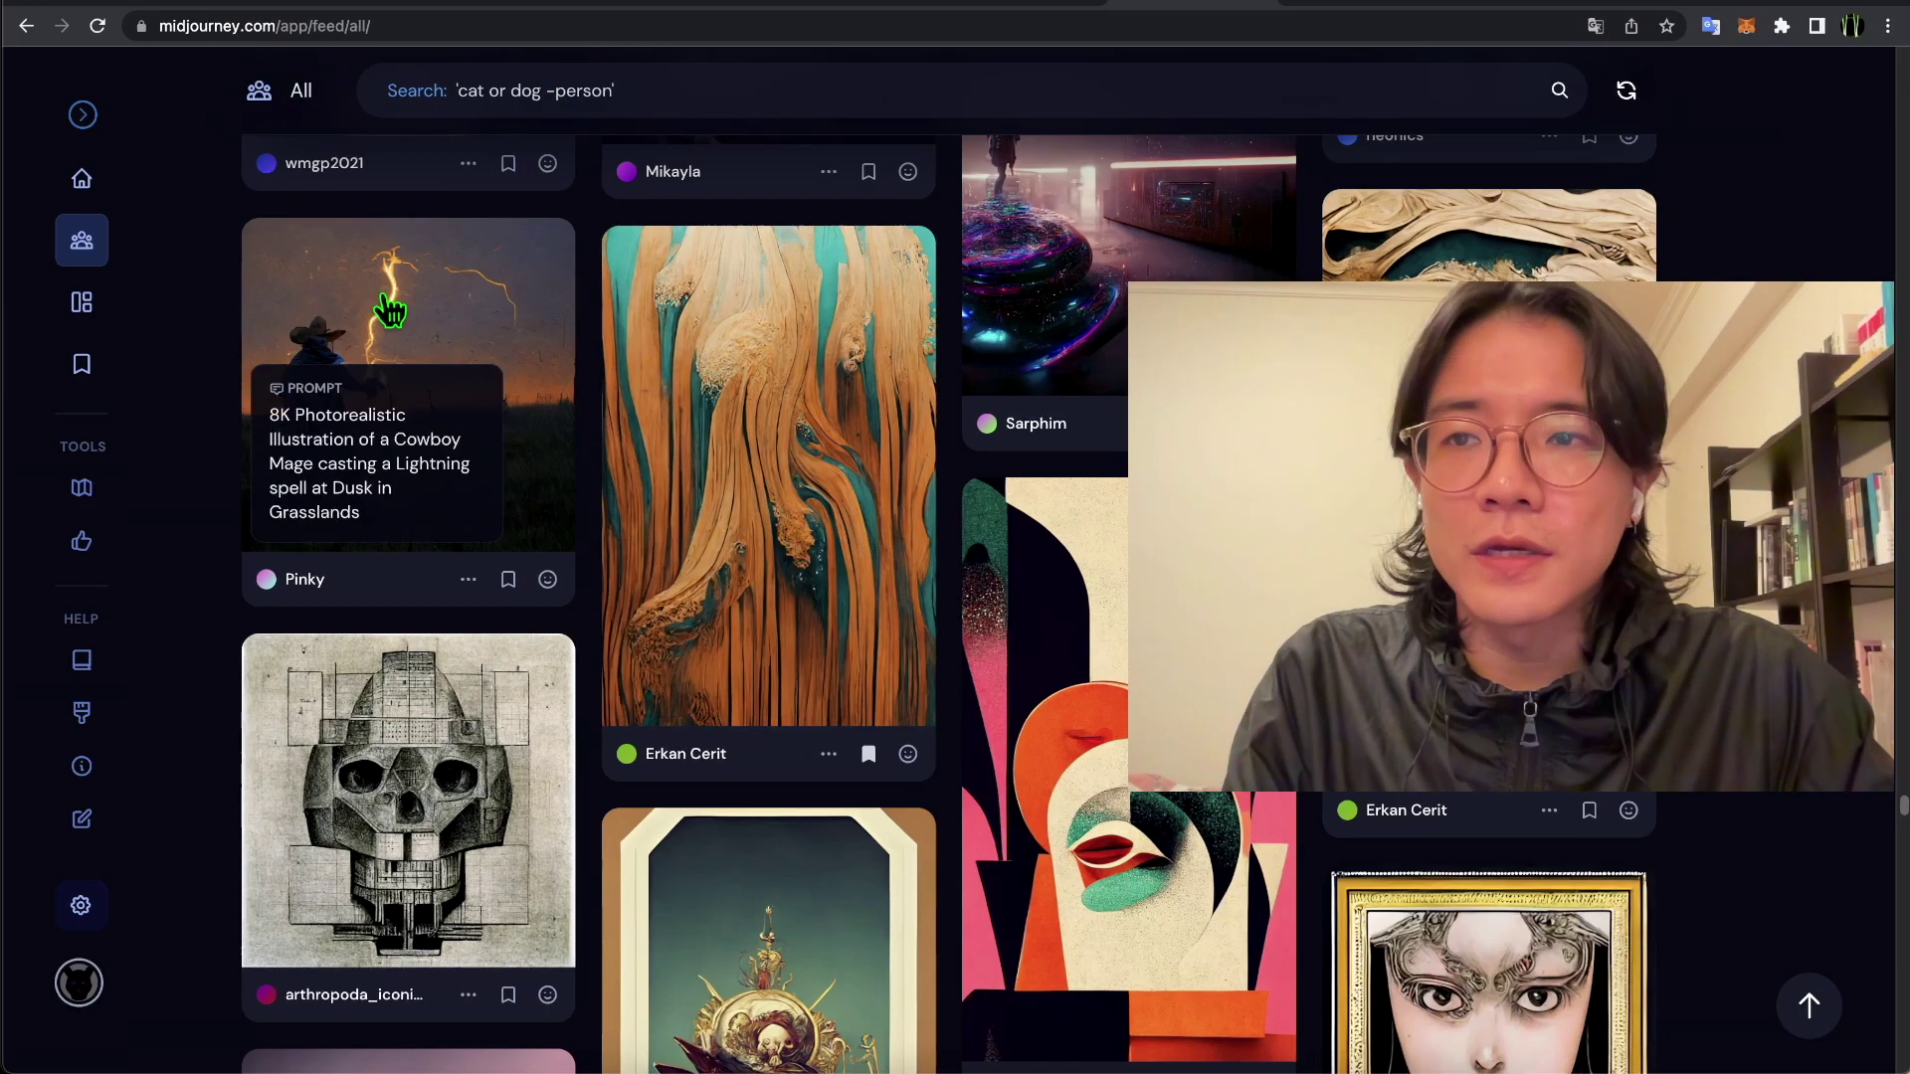
- Switch to the city thread in Discord and enter an /imagine command with the copied Japanese Spalted Wood tsunami prompt
{"action": "left_click", "coordinate": [229, 8]}
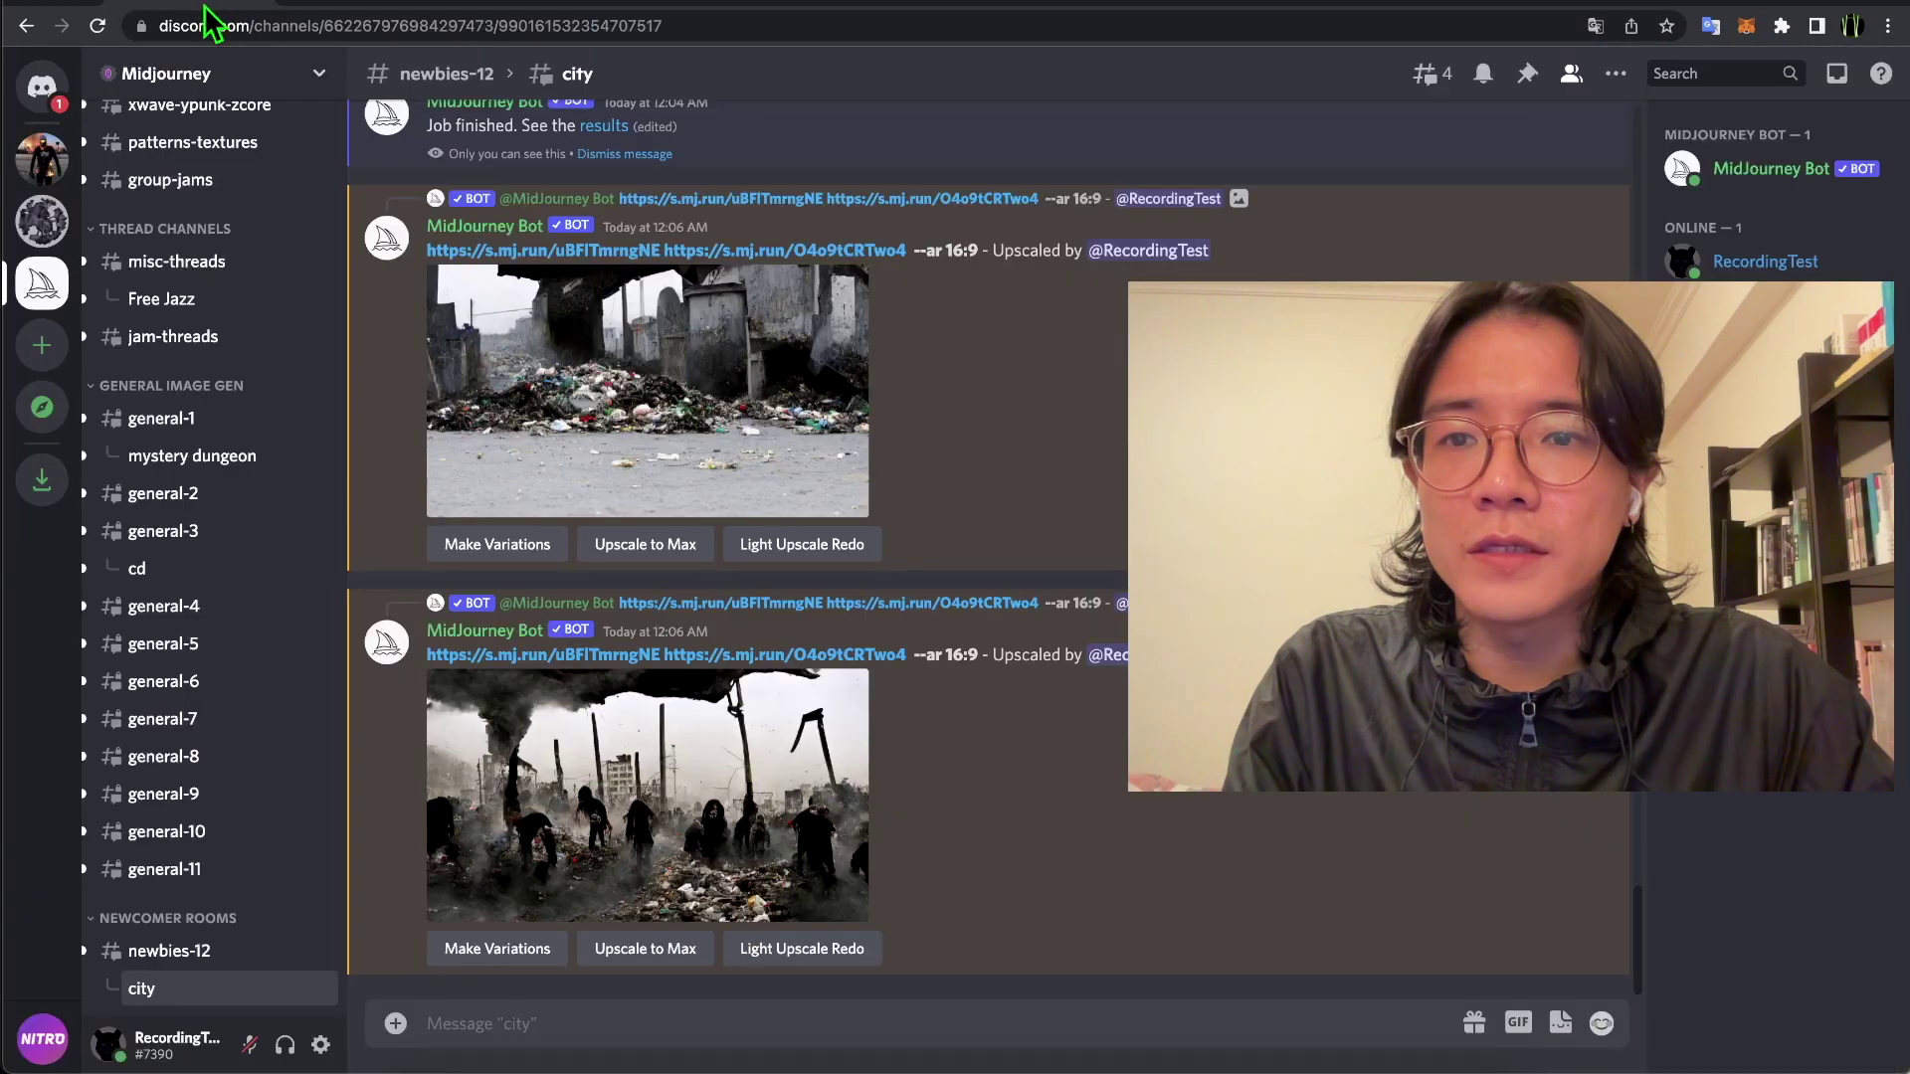
{"action": "left_click", "coordinate": [624, 1023]}
{"action": "type", "text": "/"}
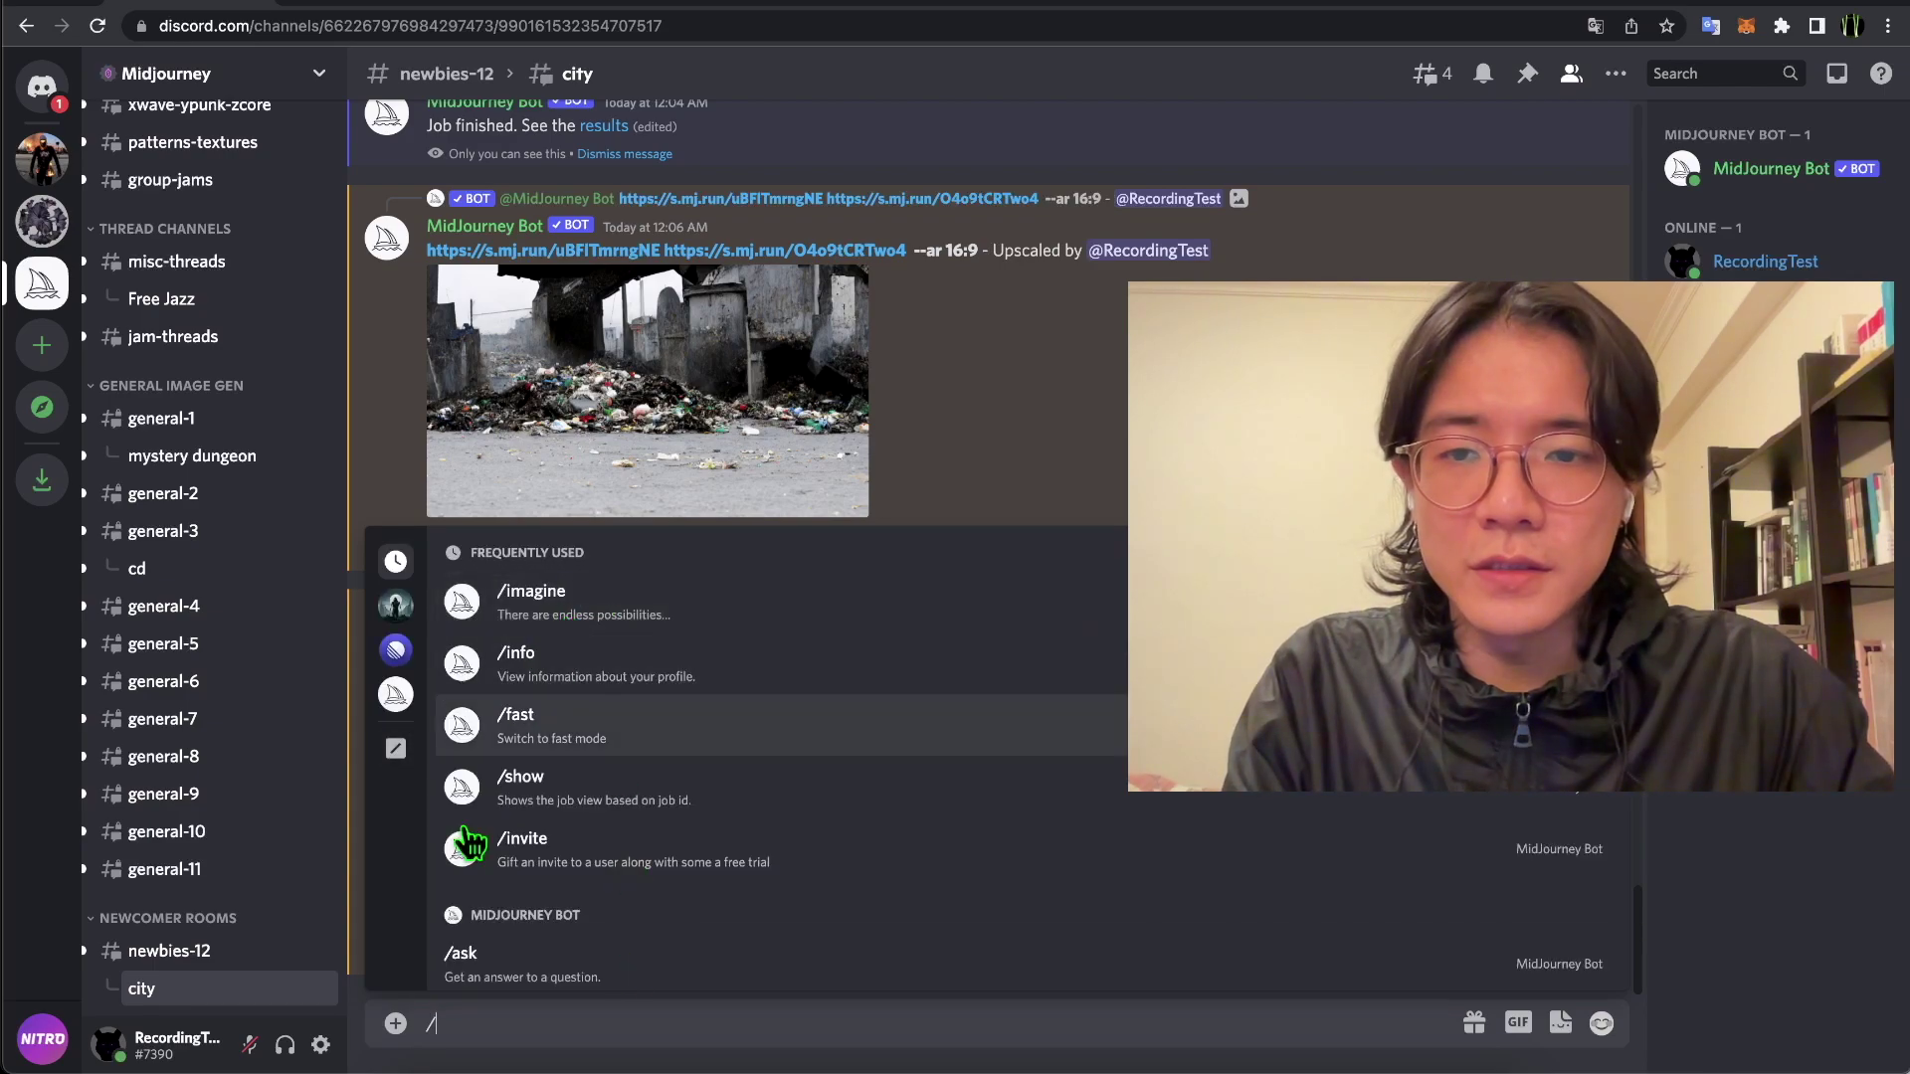
{"action": "left_click", "coordinate": [504, 601]}
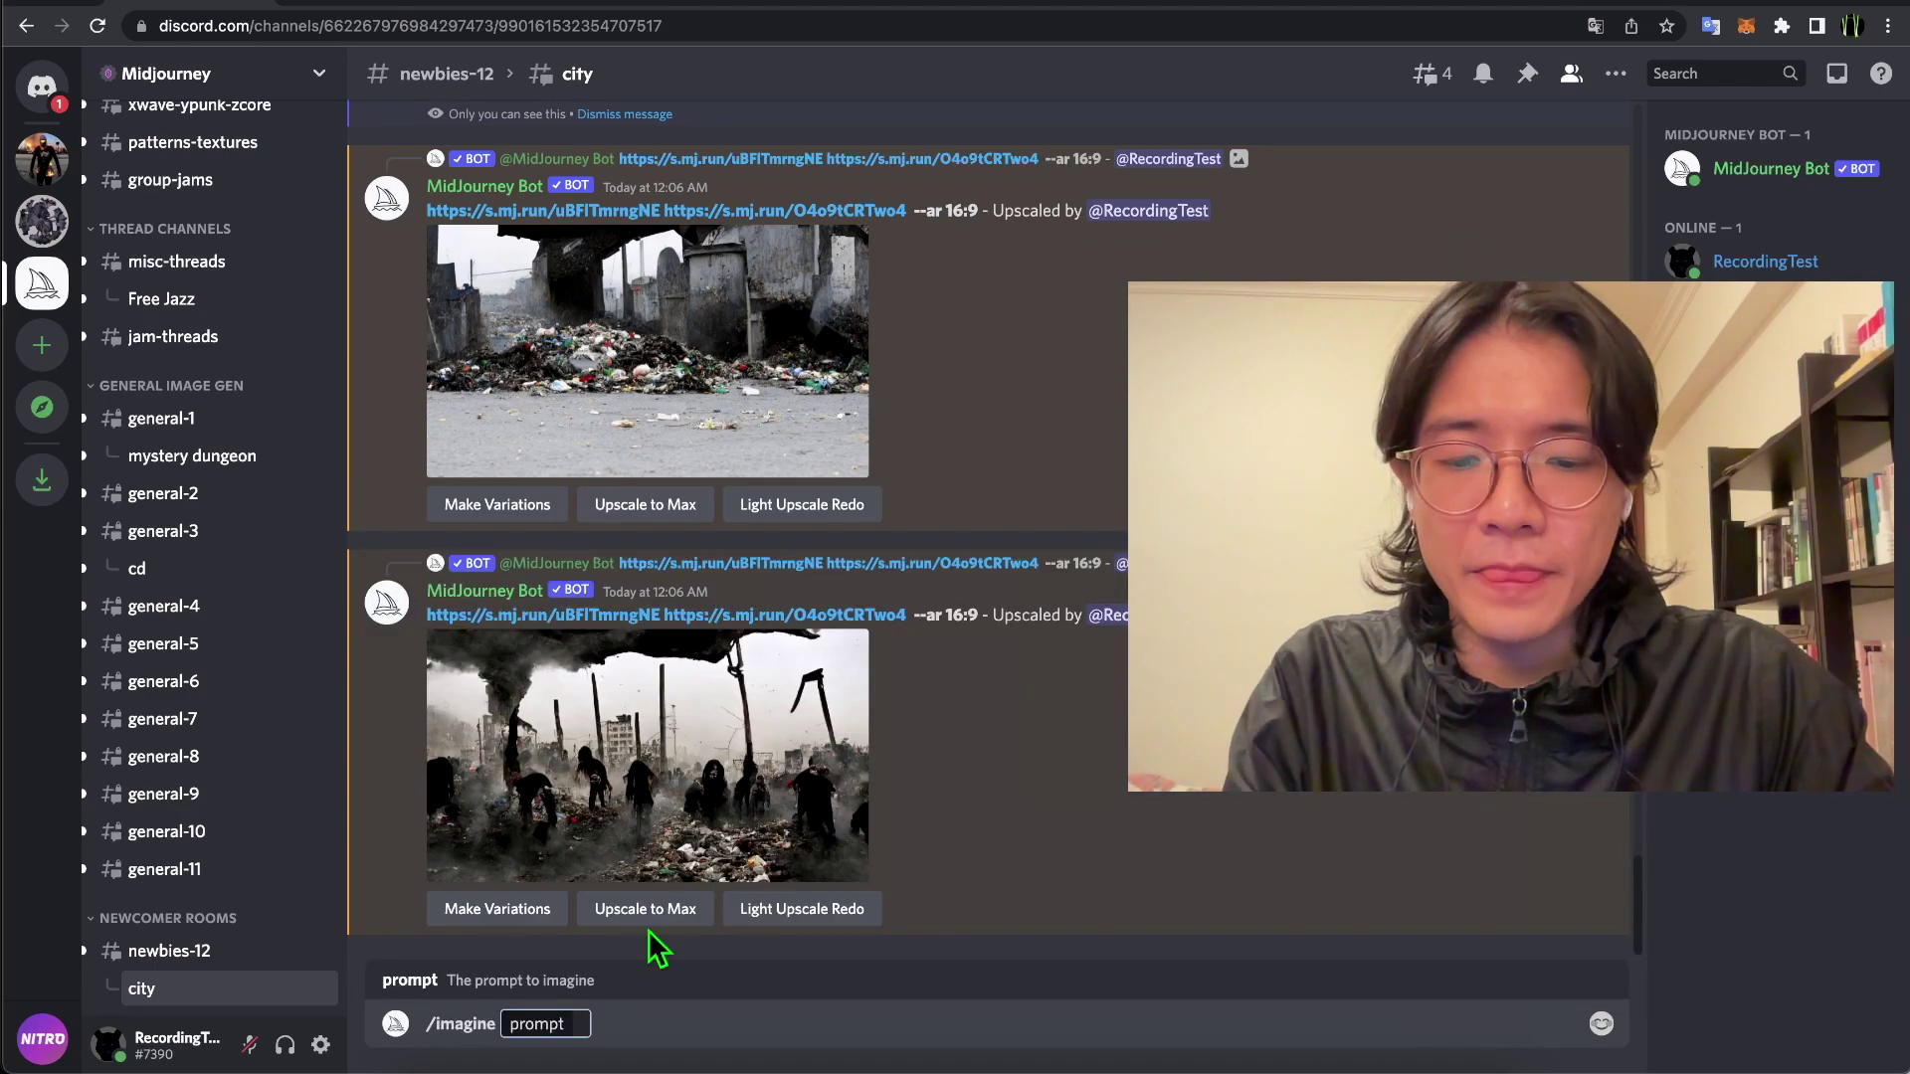
{"action": "type", "text": "tsunami, fluid made of Japanese Spalted Wood, abstract shapes, hyper detailed, 4k, realistic, copper etching, slulpture, great wave, studio shot, intricate detail, houdini, by Karol Bak and Filip Hodas"}
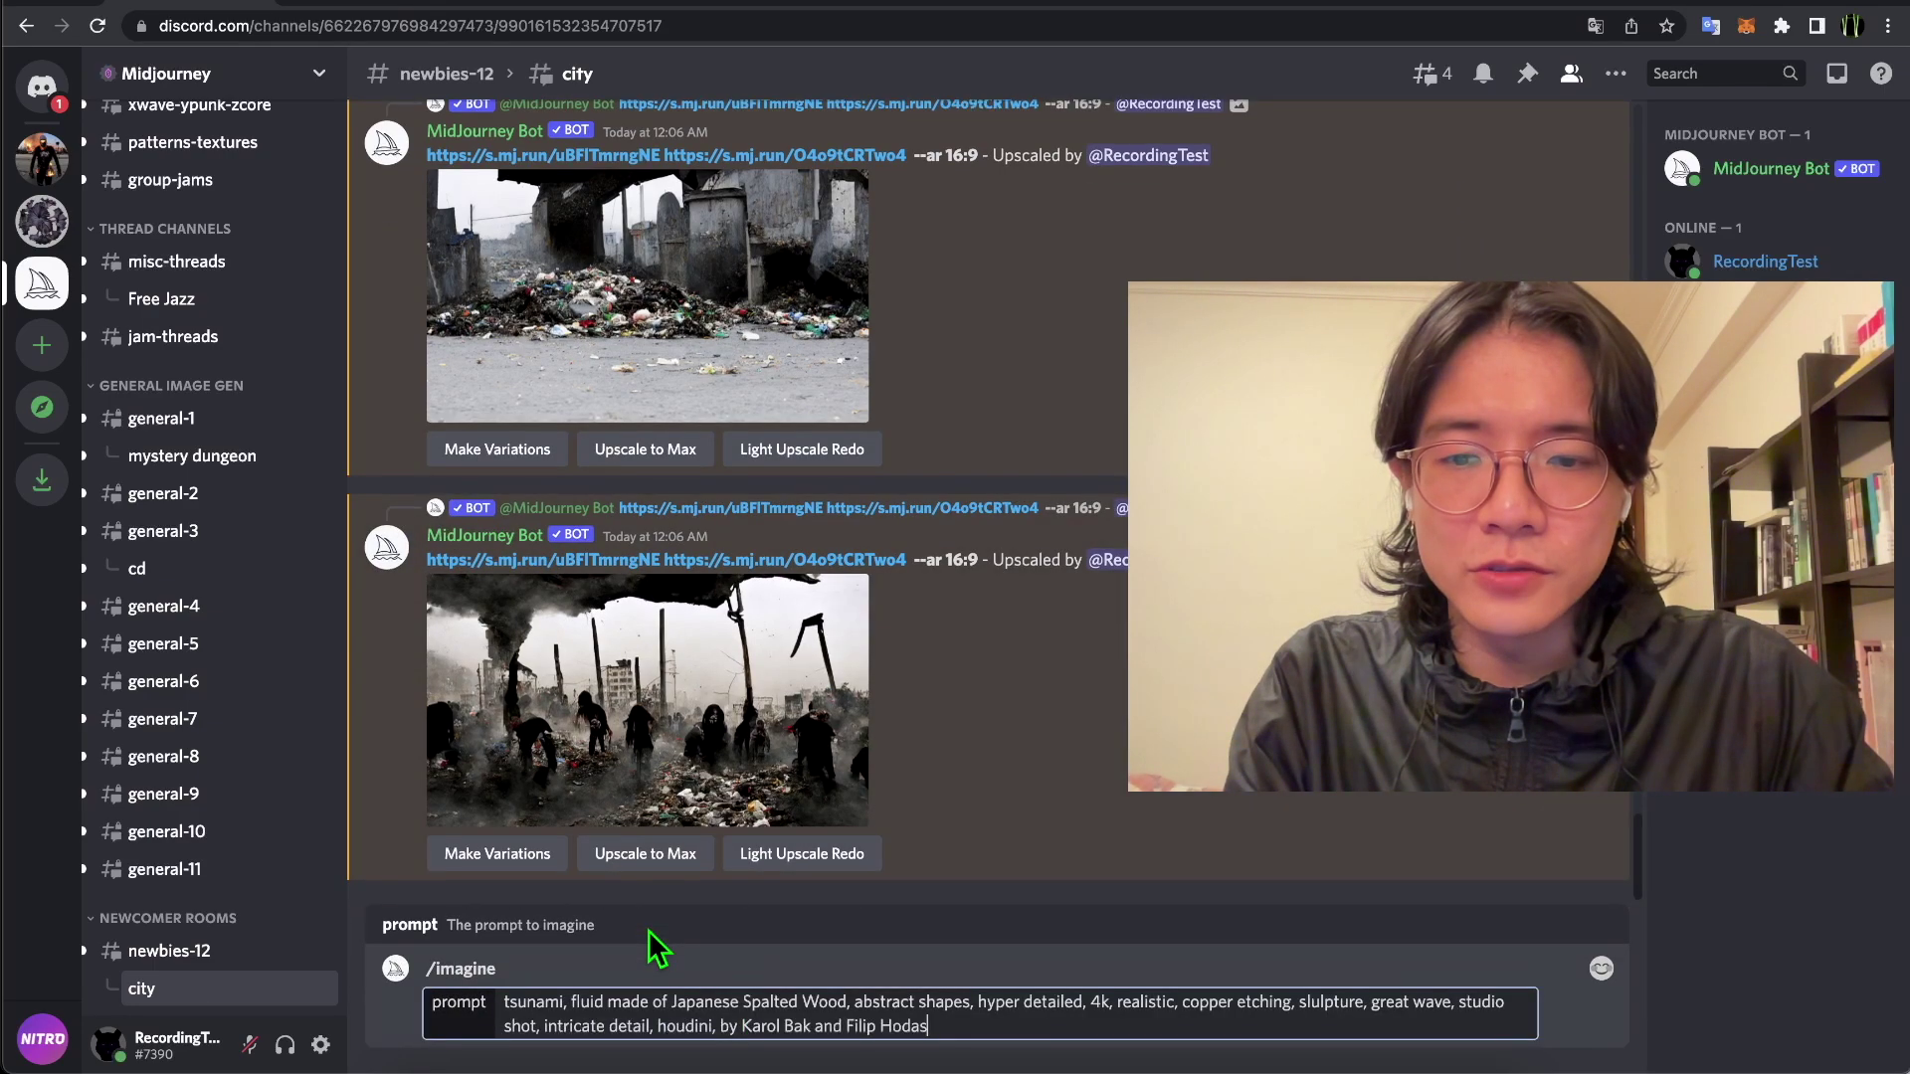
- Append --ar 16:9 to the tsunami prompt, submit it, and open the generated image grid
{"action": "triple_click", "coordinate": [1085, 1031]}
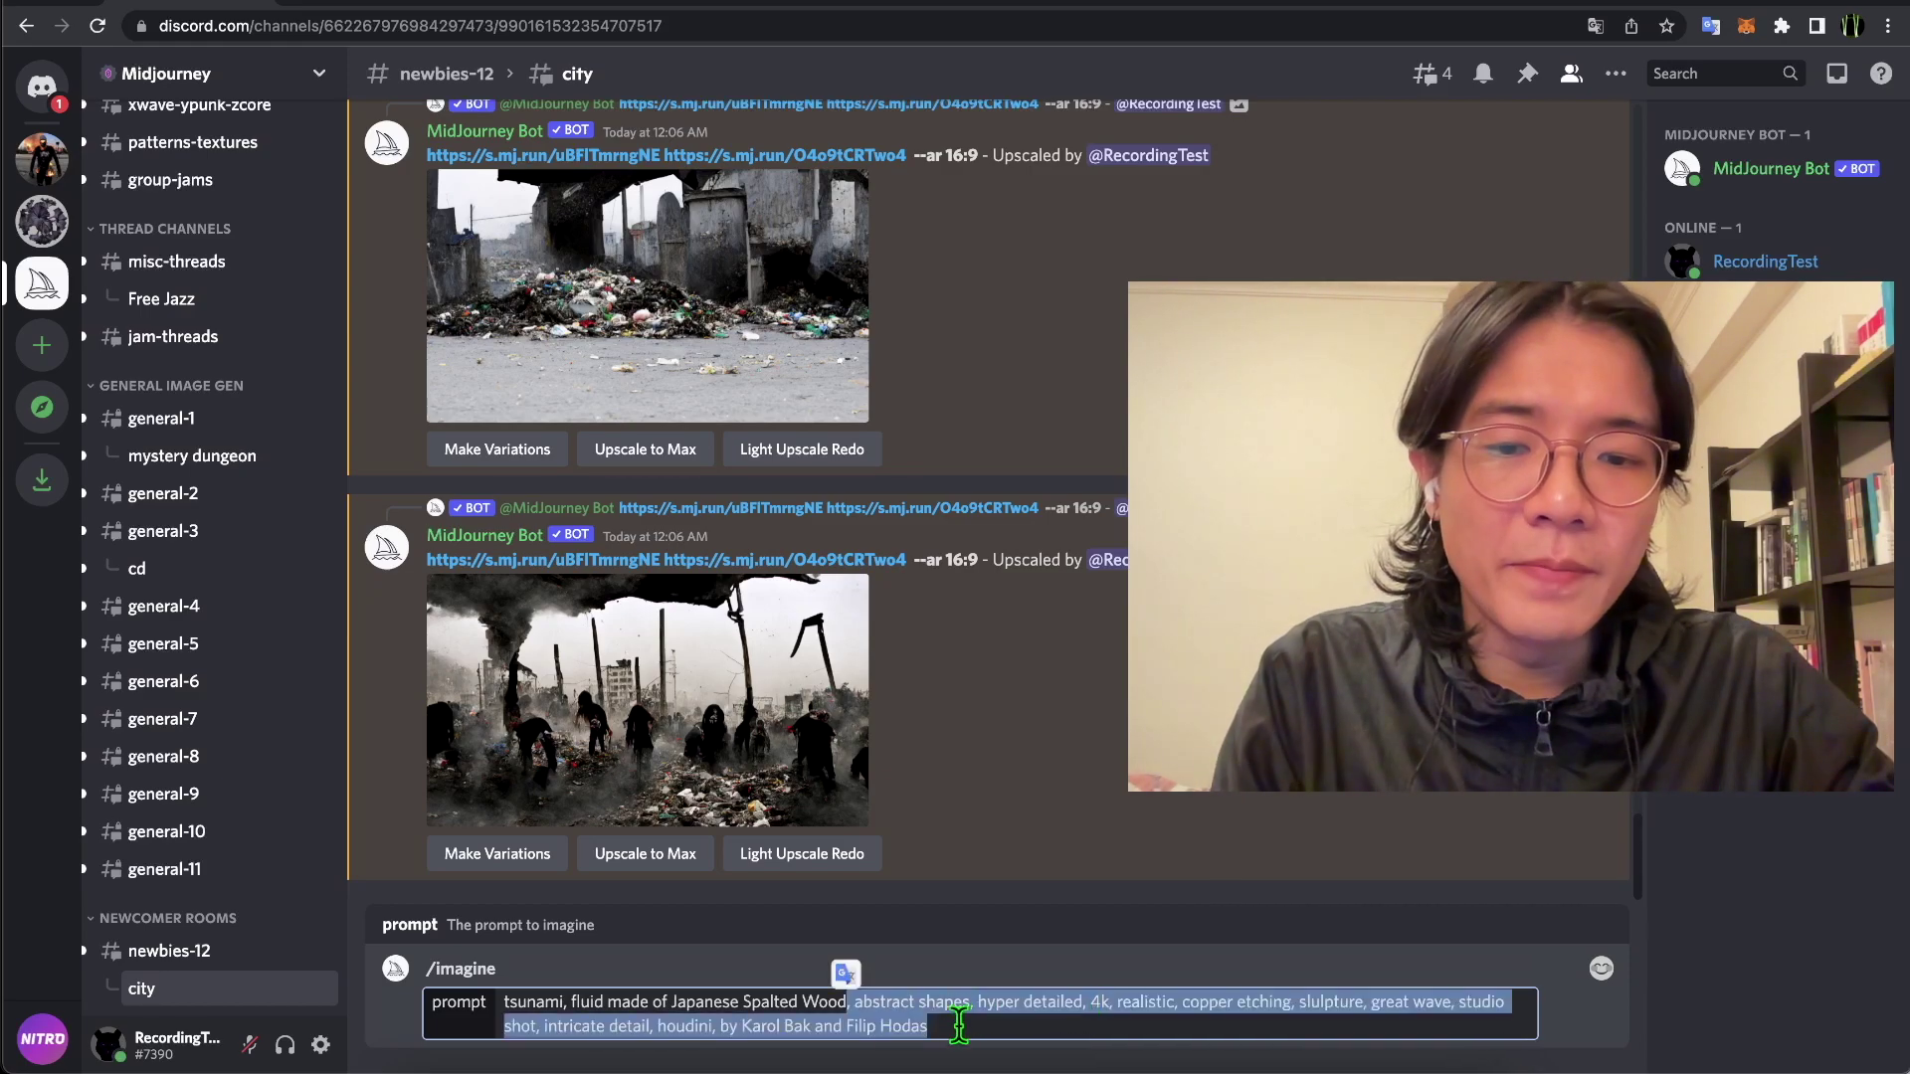
{"action": "left_click", "coordinate": [963, 1025]}
{"action": "left_click_drag", "start_coordinate": [967, 1024], "coordinate": [539, 998]}
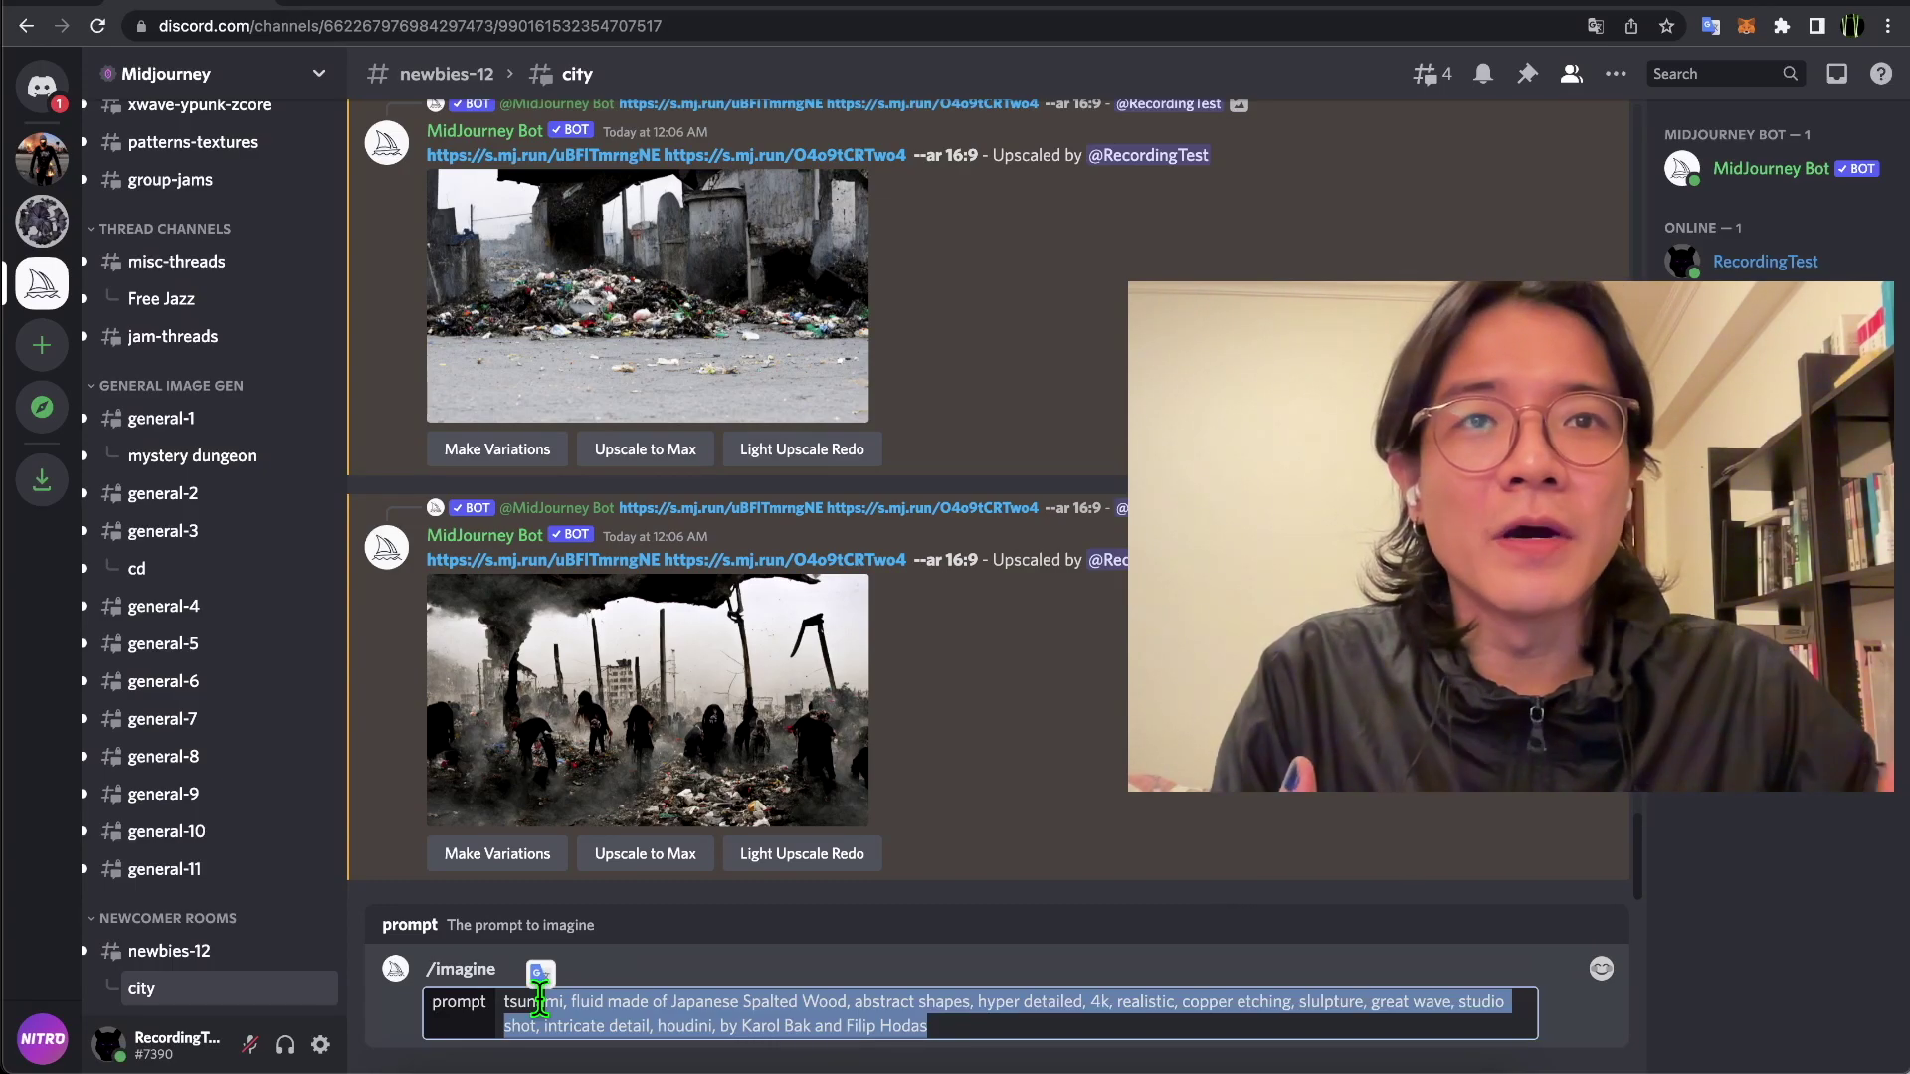
{"action": "left_click", "coordinate": [973, 1029]}
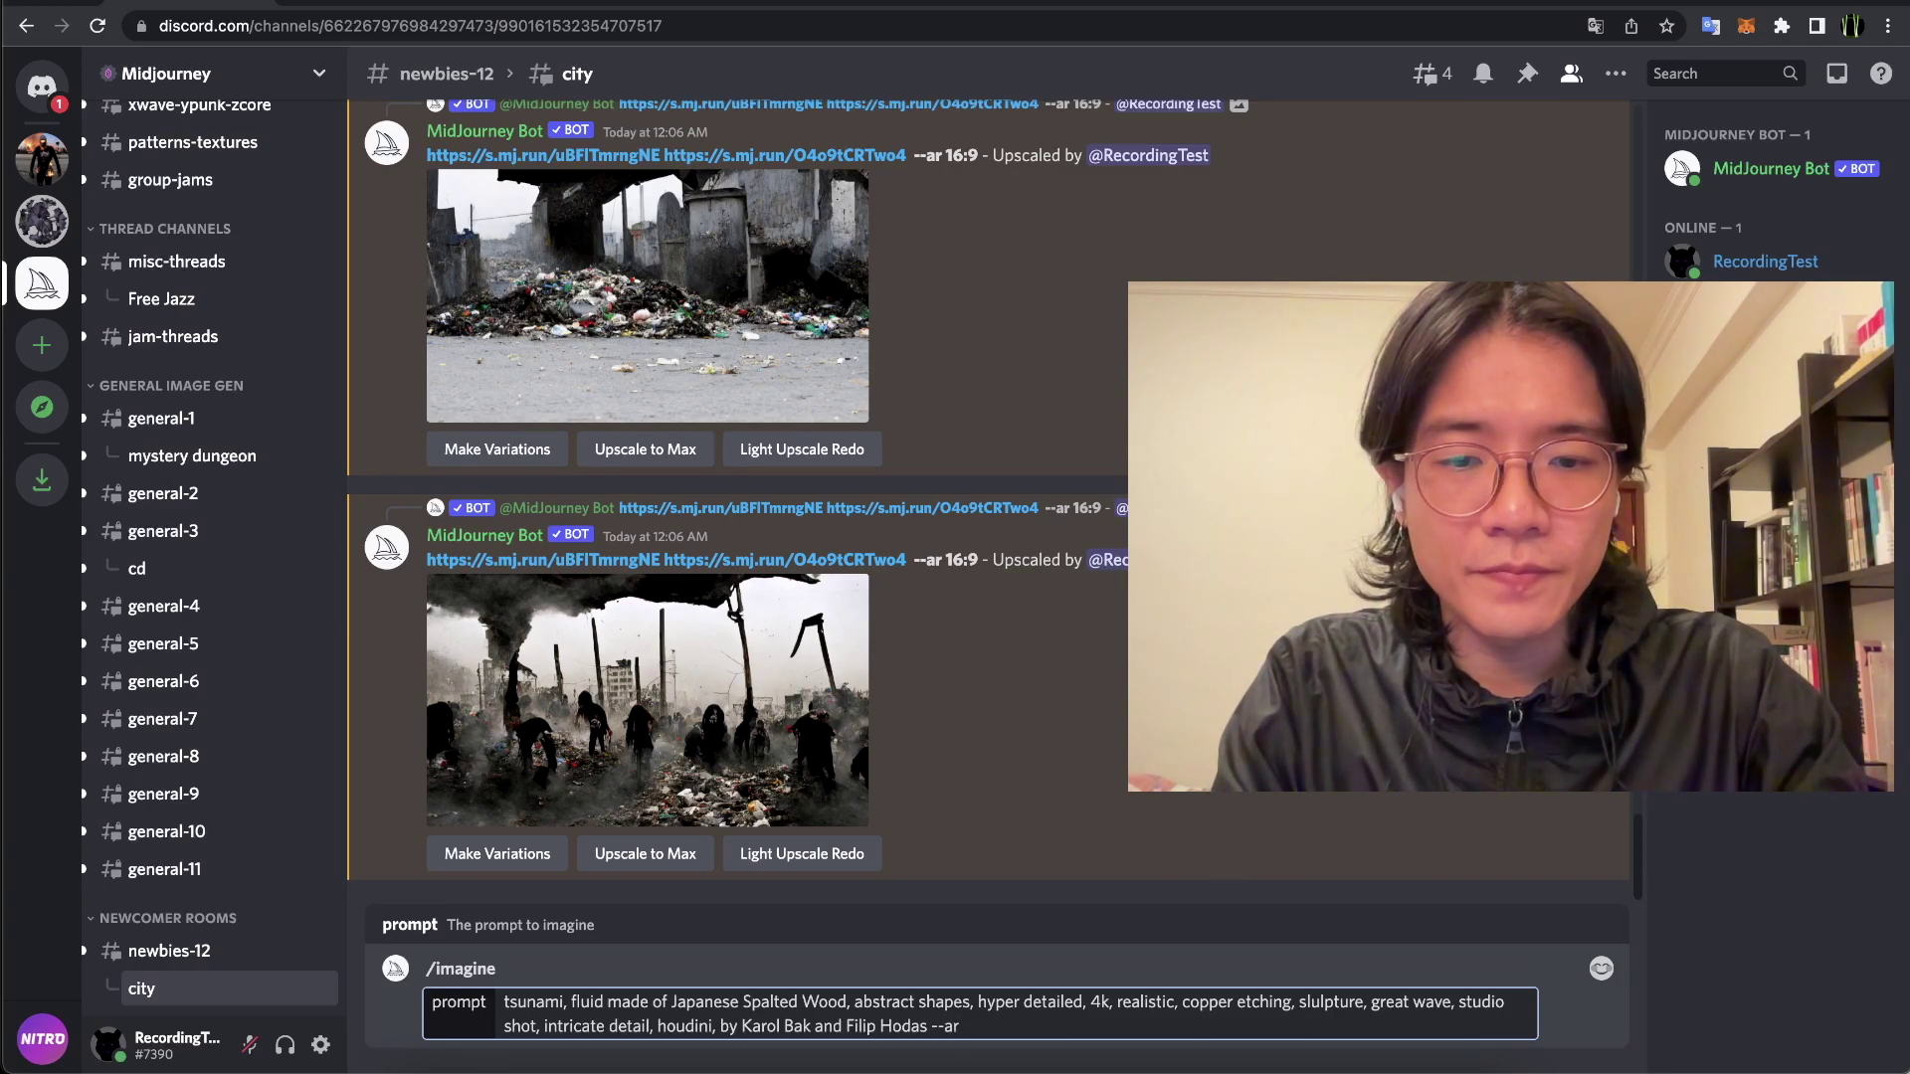
{"action": "type", "text": "16:9"}
{"action": "key", "text": "Return"}
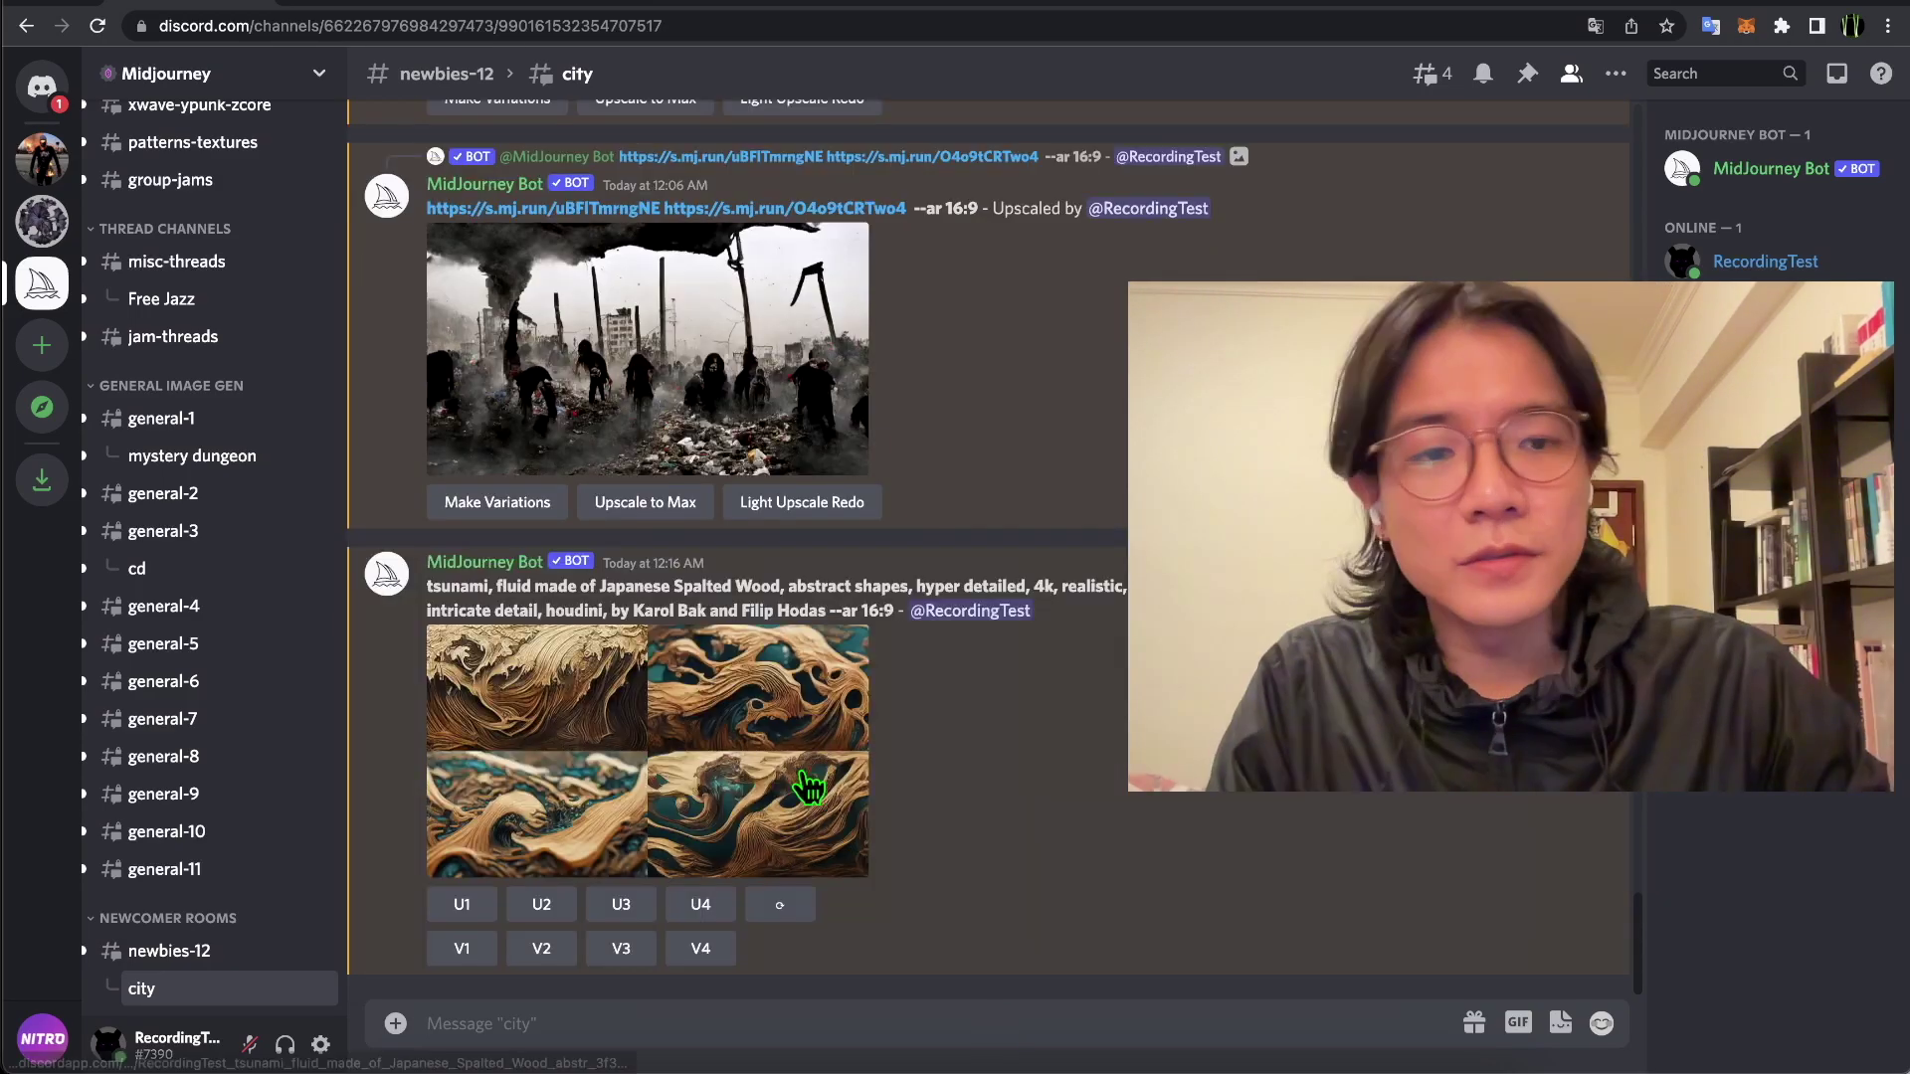
{"action": "left_click", "coordinate": [845, 786]}
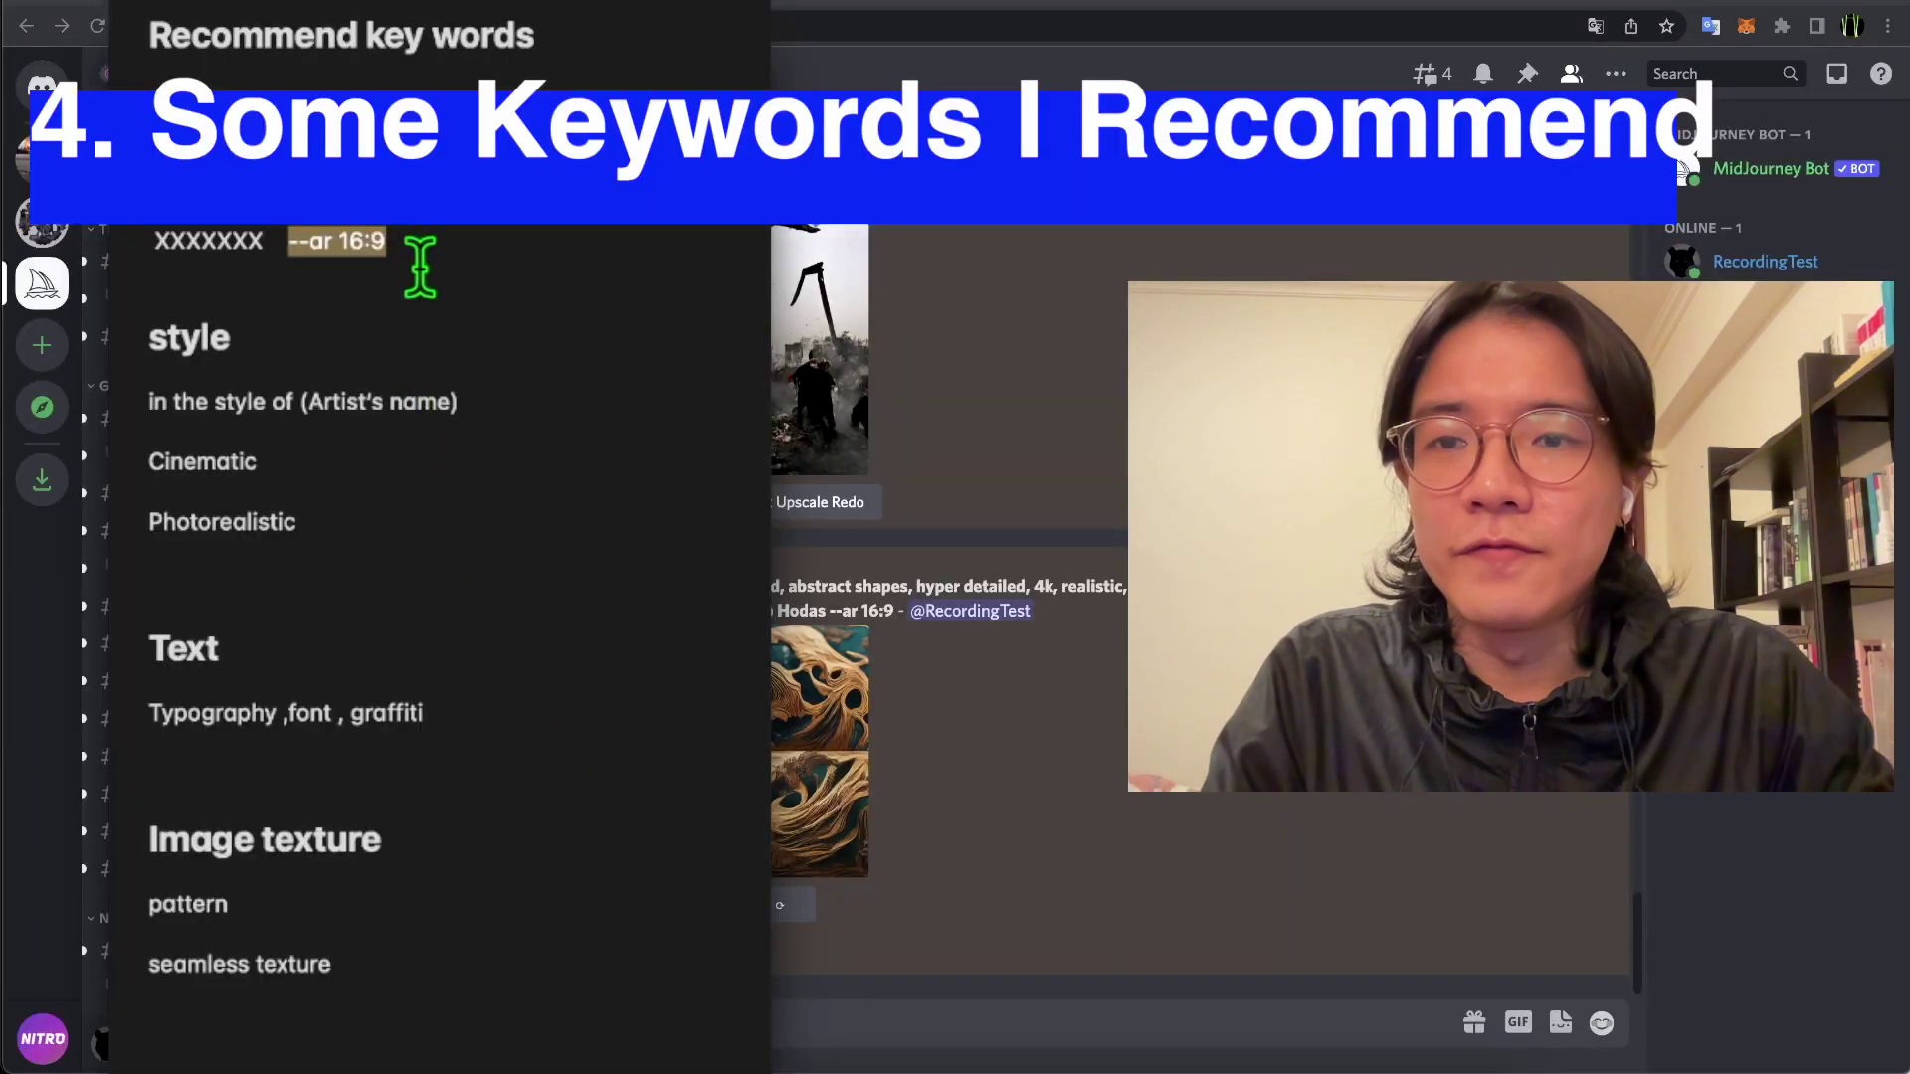
- Review the recommended image ratio and style keywords in the notes: --ar 16:9, in the style of (Artist's name), Cinematic and Photorealistic
{"action": "left_click", "coordinate": [342, 240]}
{"action": "left_click_drag", "start_coordinate": [285, 240], "coordinate": [405, 239]}
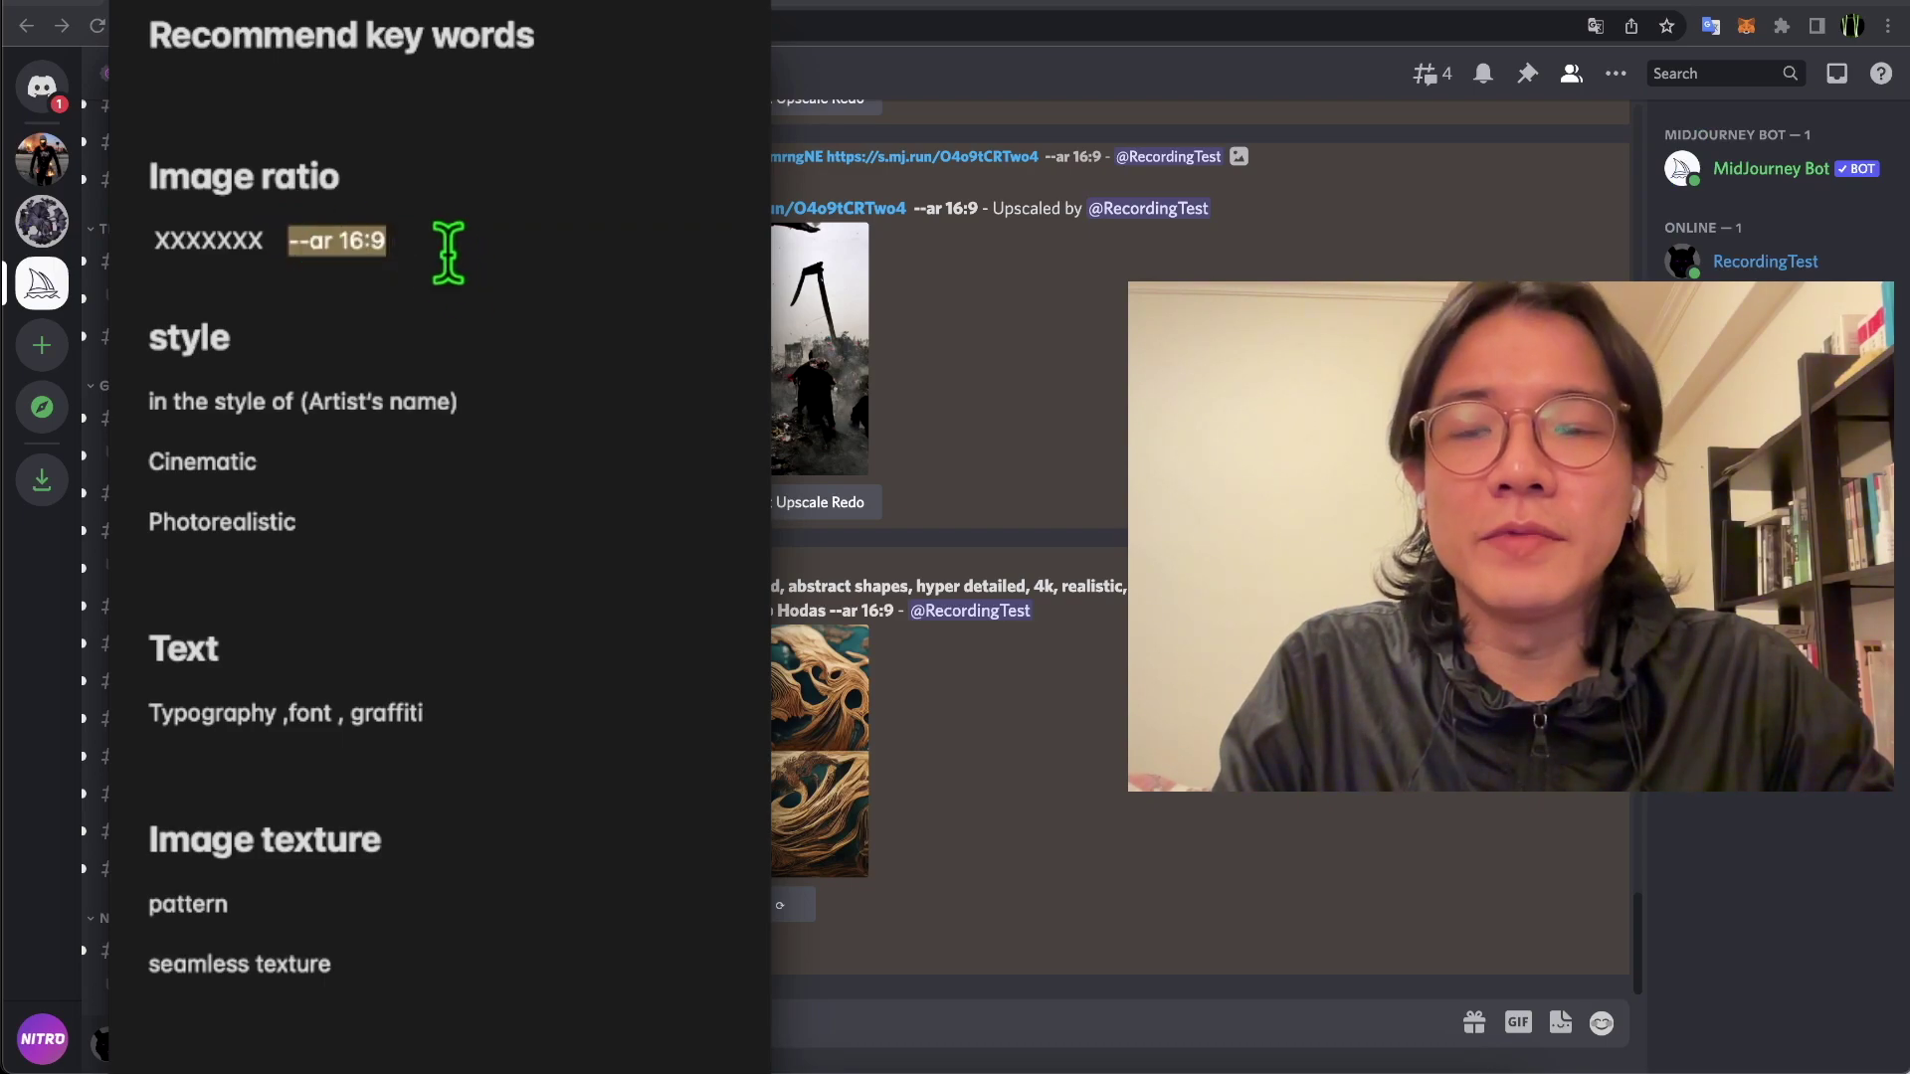
{"action": "left_click", "coordinate": [447, 252]}
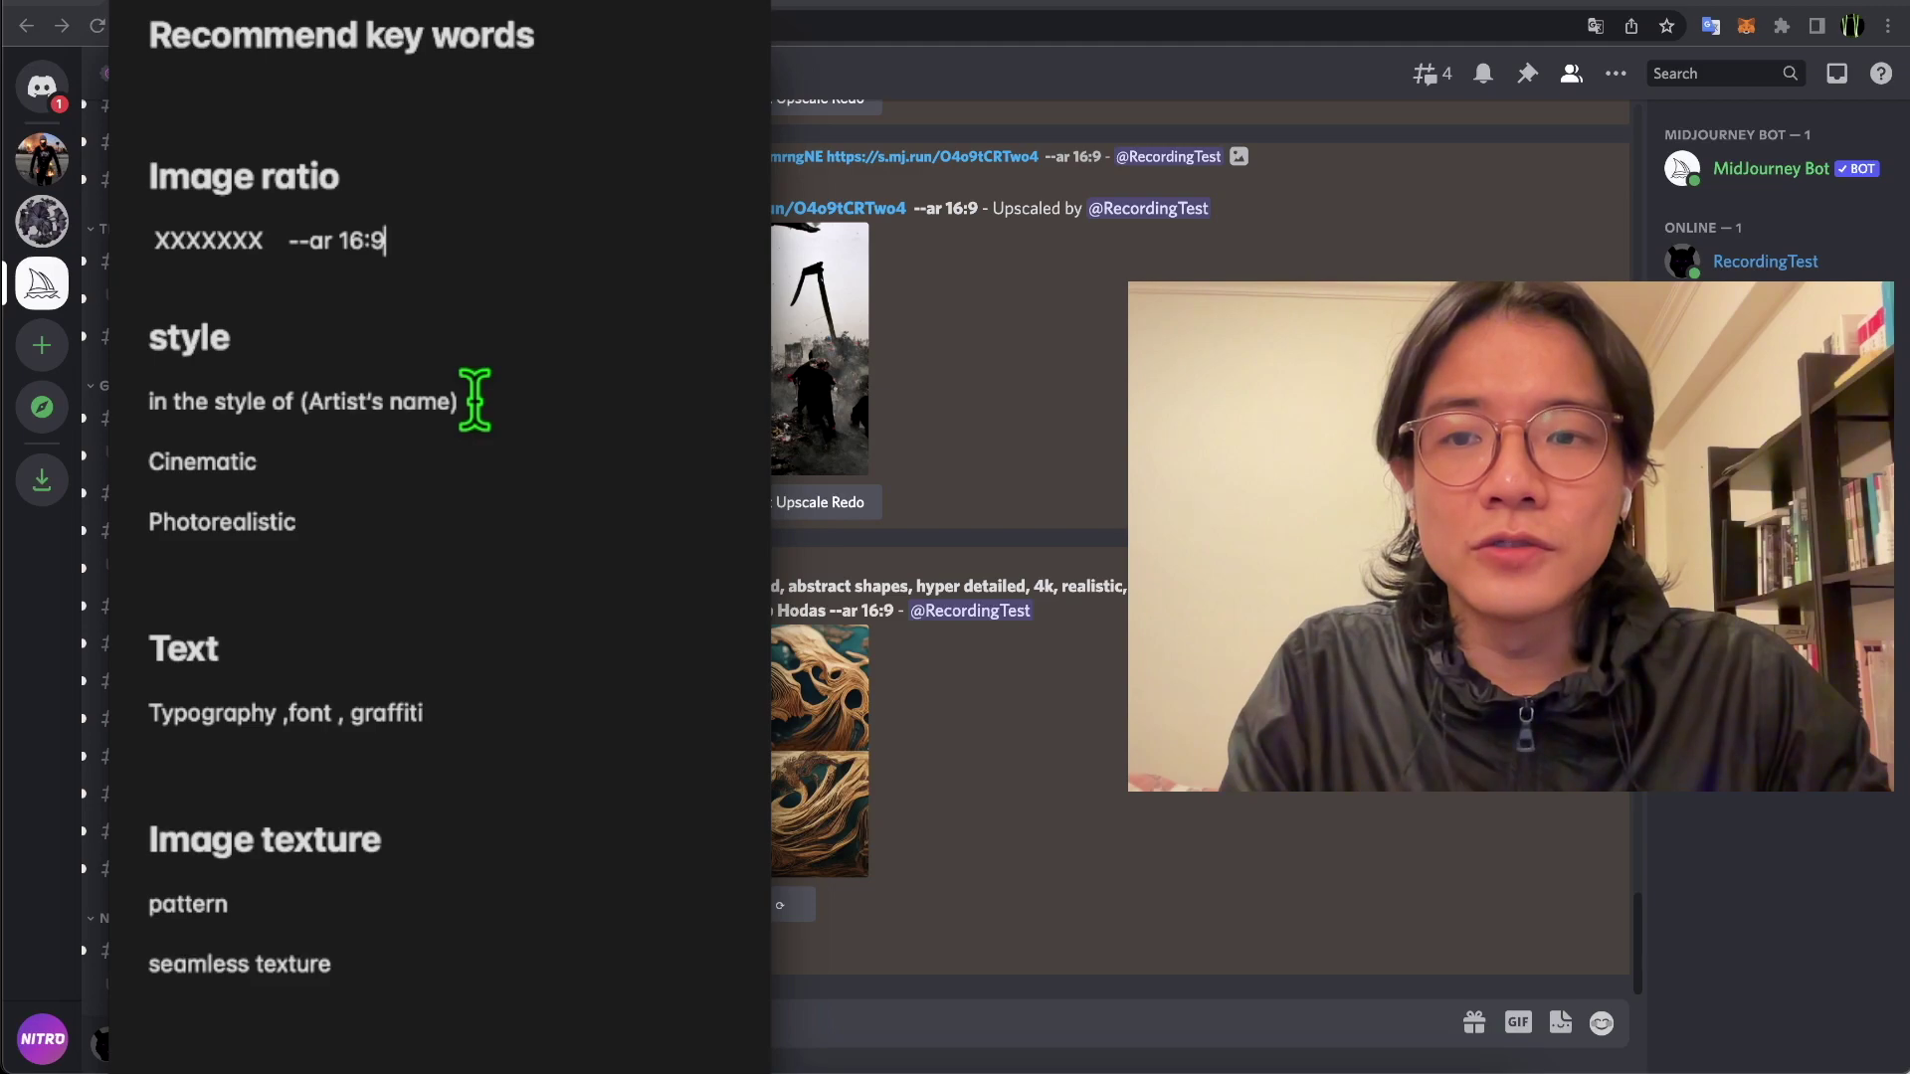
{"action": "left_click_drag", "start_coordinate": [463, 401], "coordinate": [121, 401]}
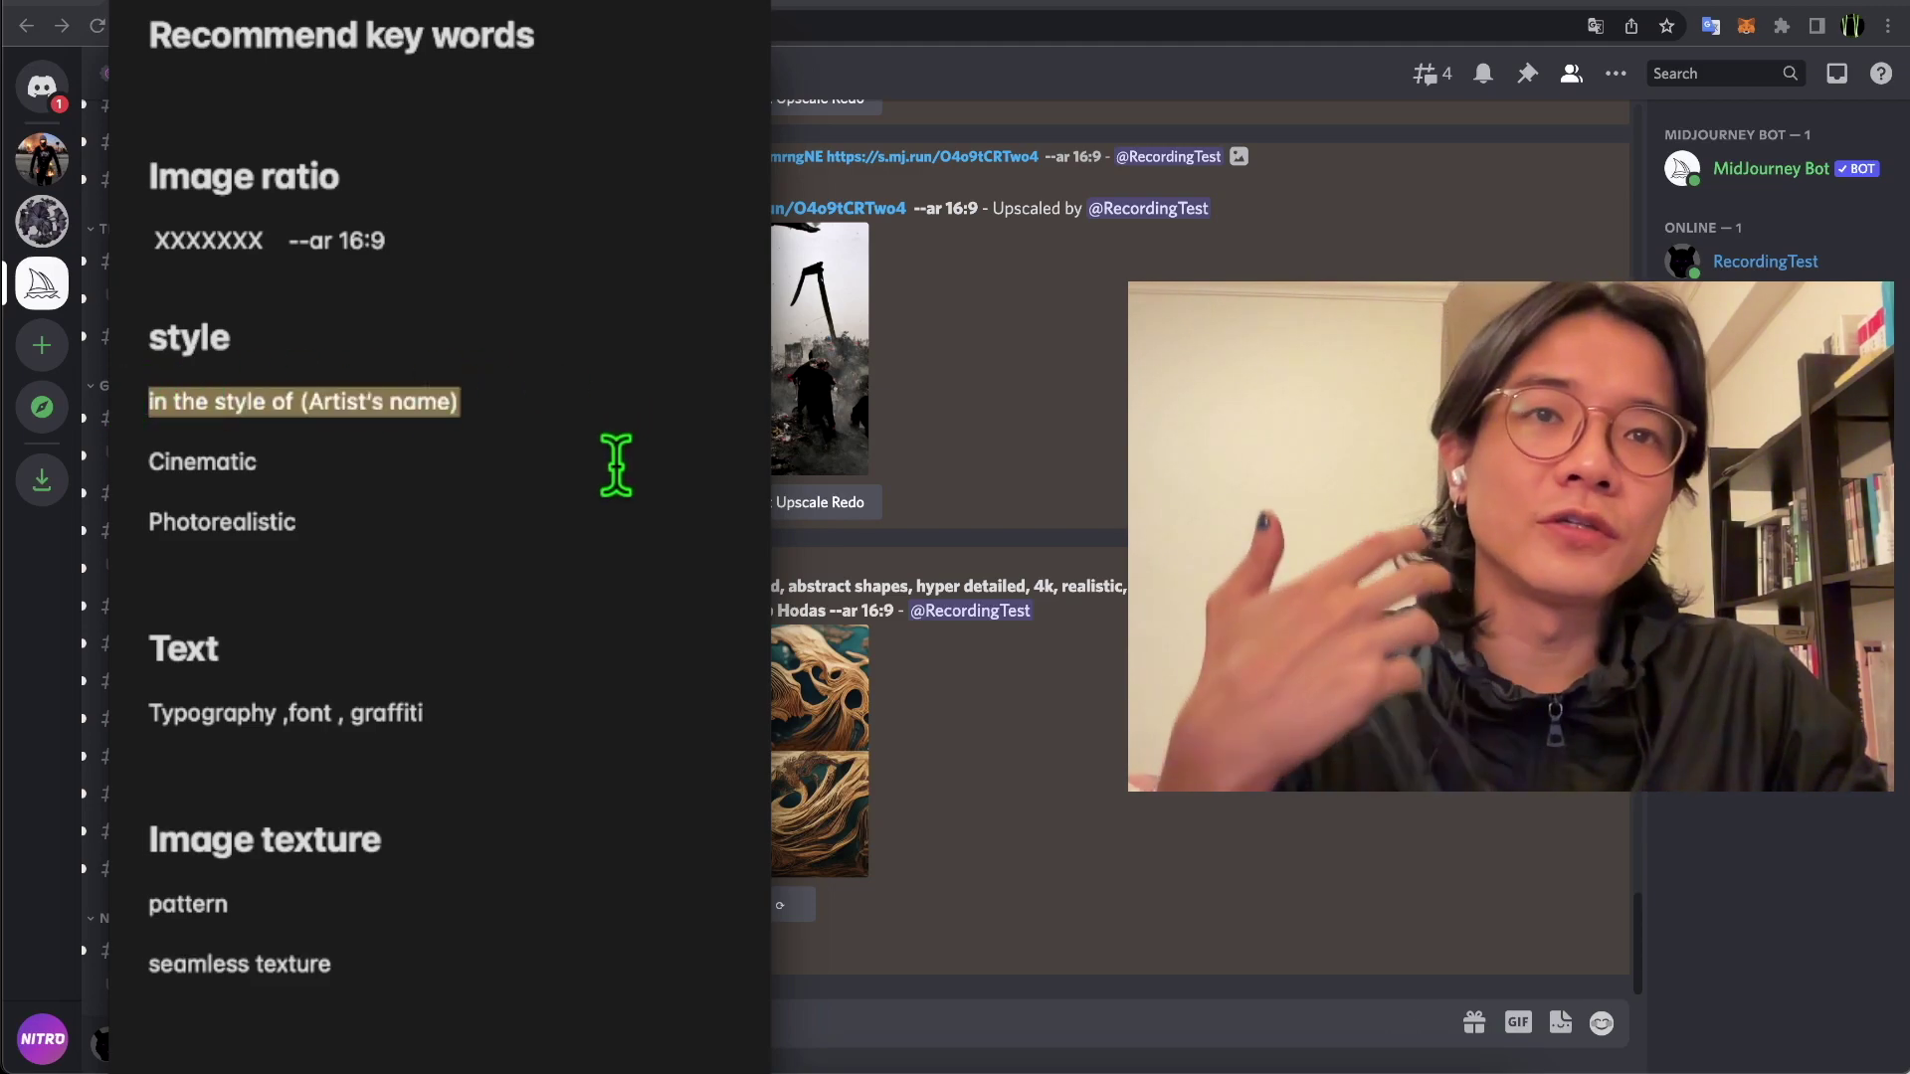
{"action": "left_click", "coordinate": [554, 401]}
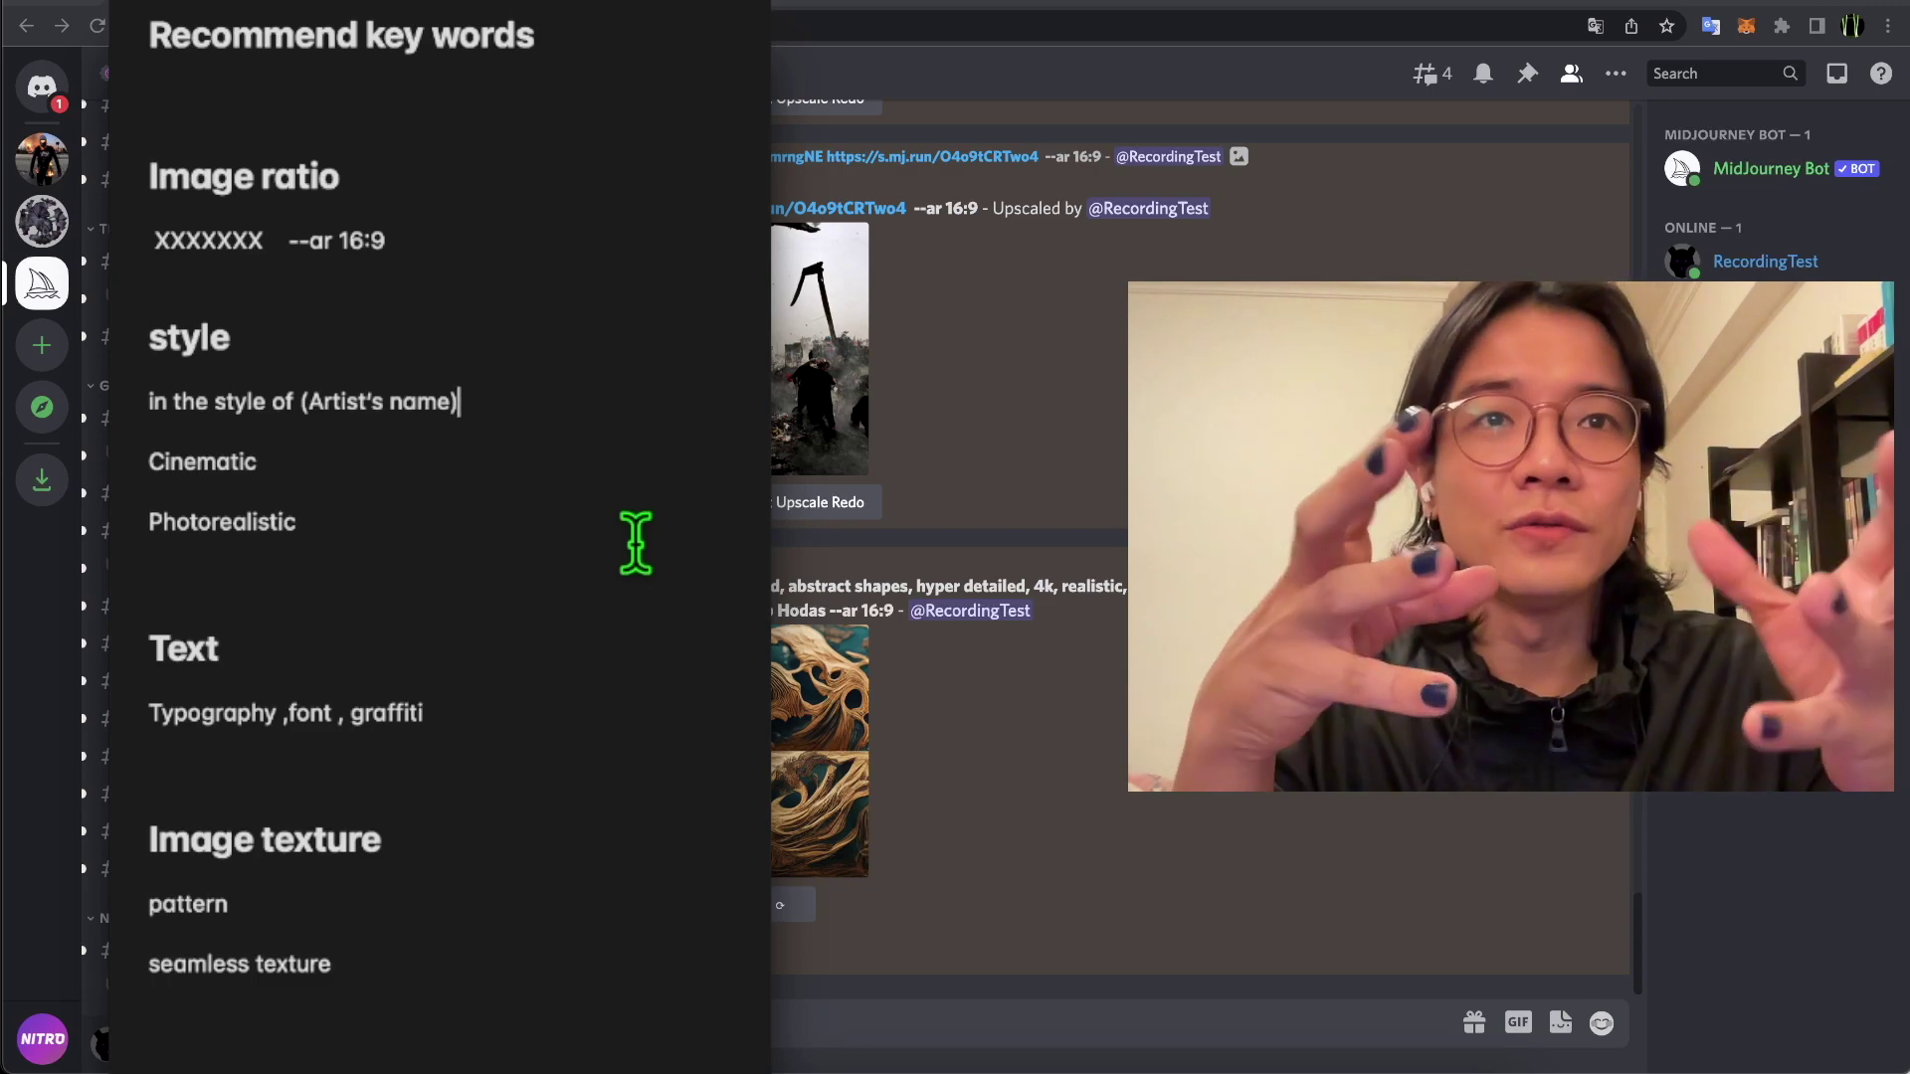
{"action": "left_click_drag", "start_coordinate": [265, 445], "coordinate": [144, 454]}
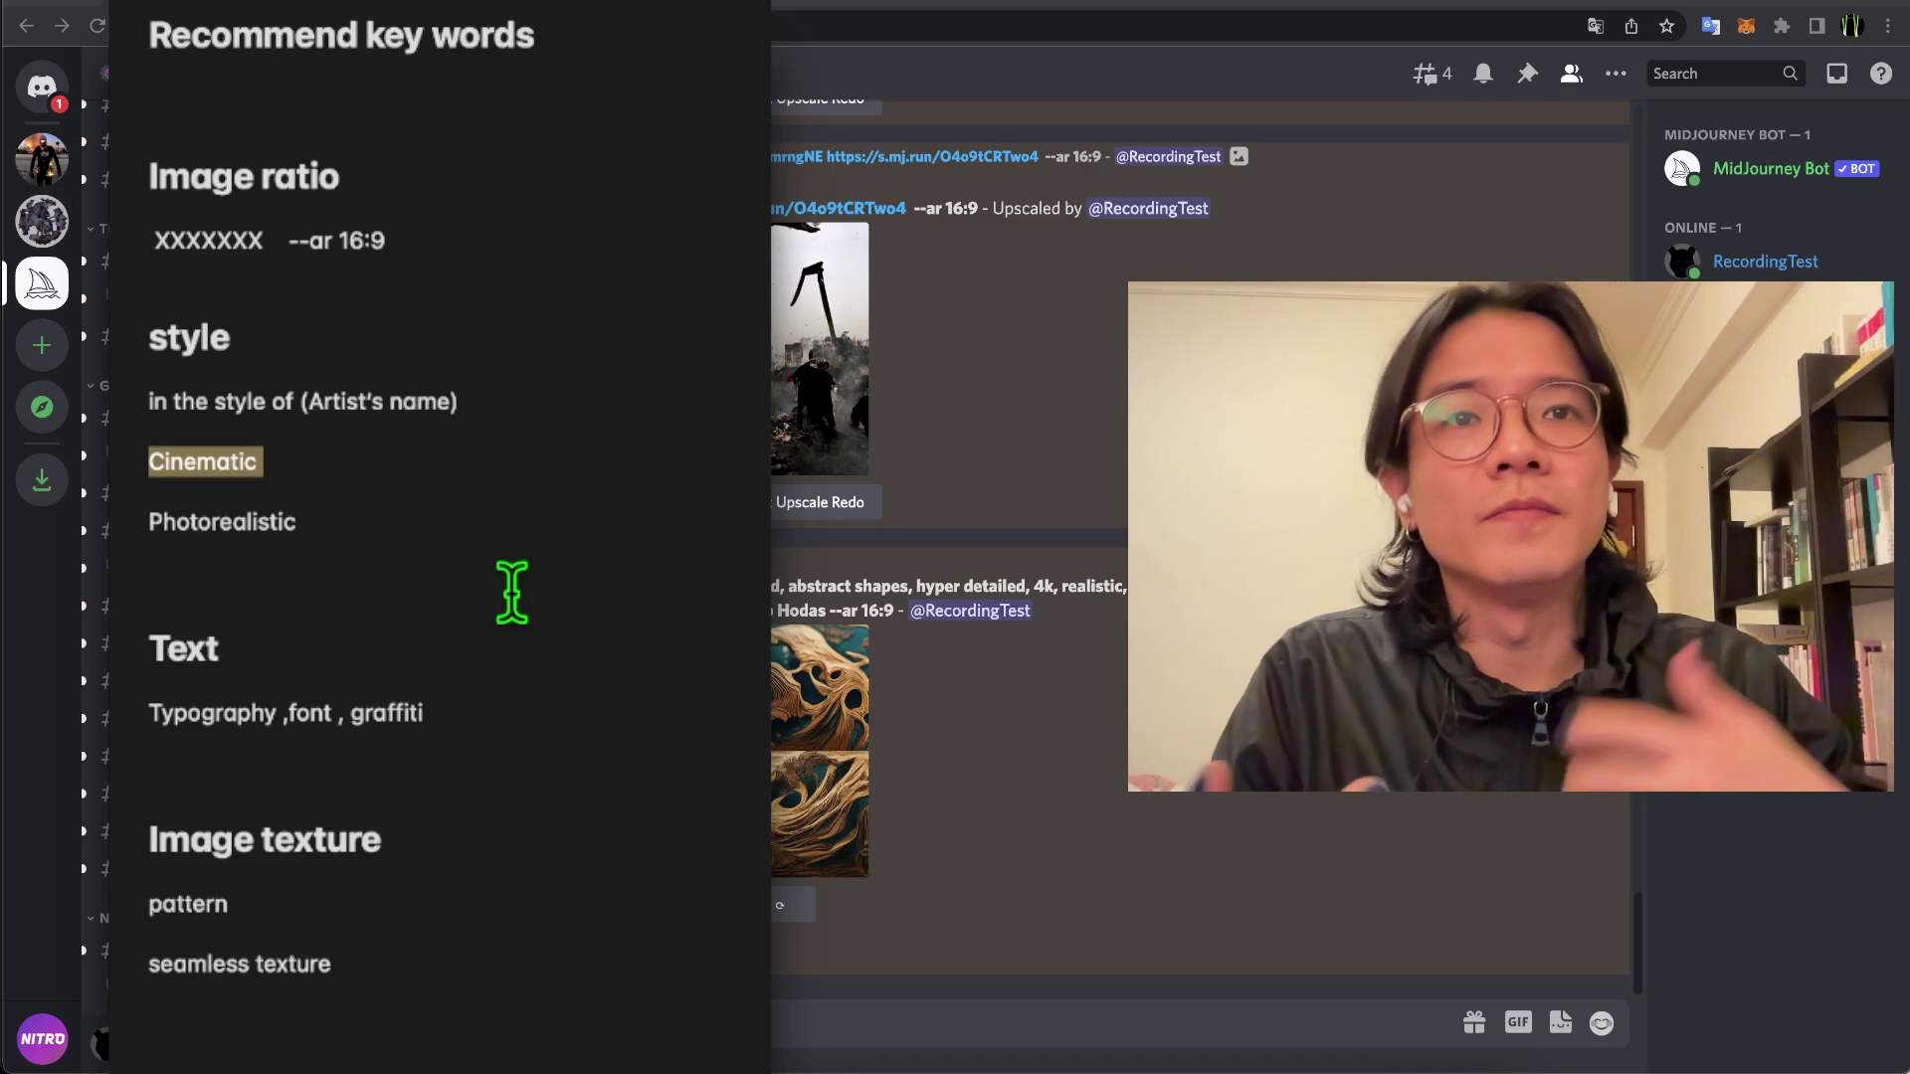
{"action": "left_click_drag", "start_coordinate": [319, 519], "coordinate": [162, 521]}
{"action": "left_click", "coordinate": [426, 528]}
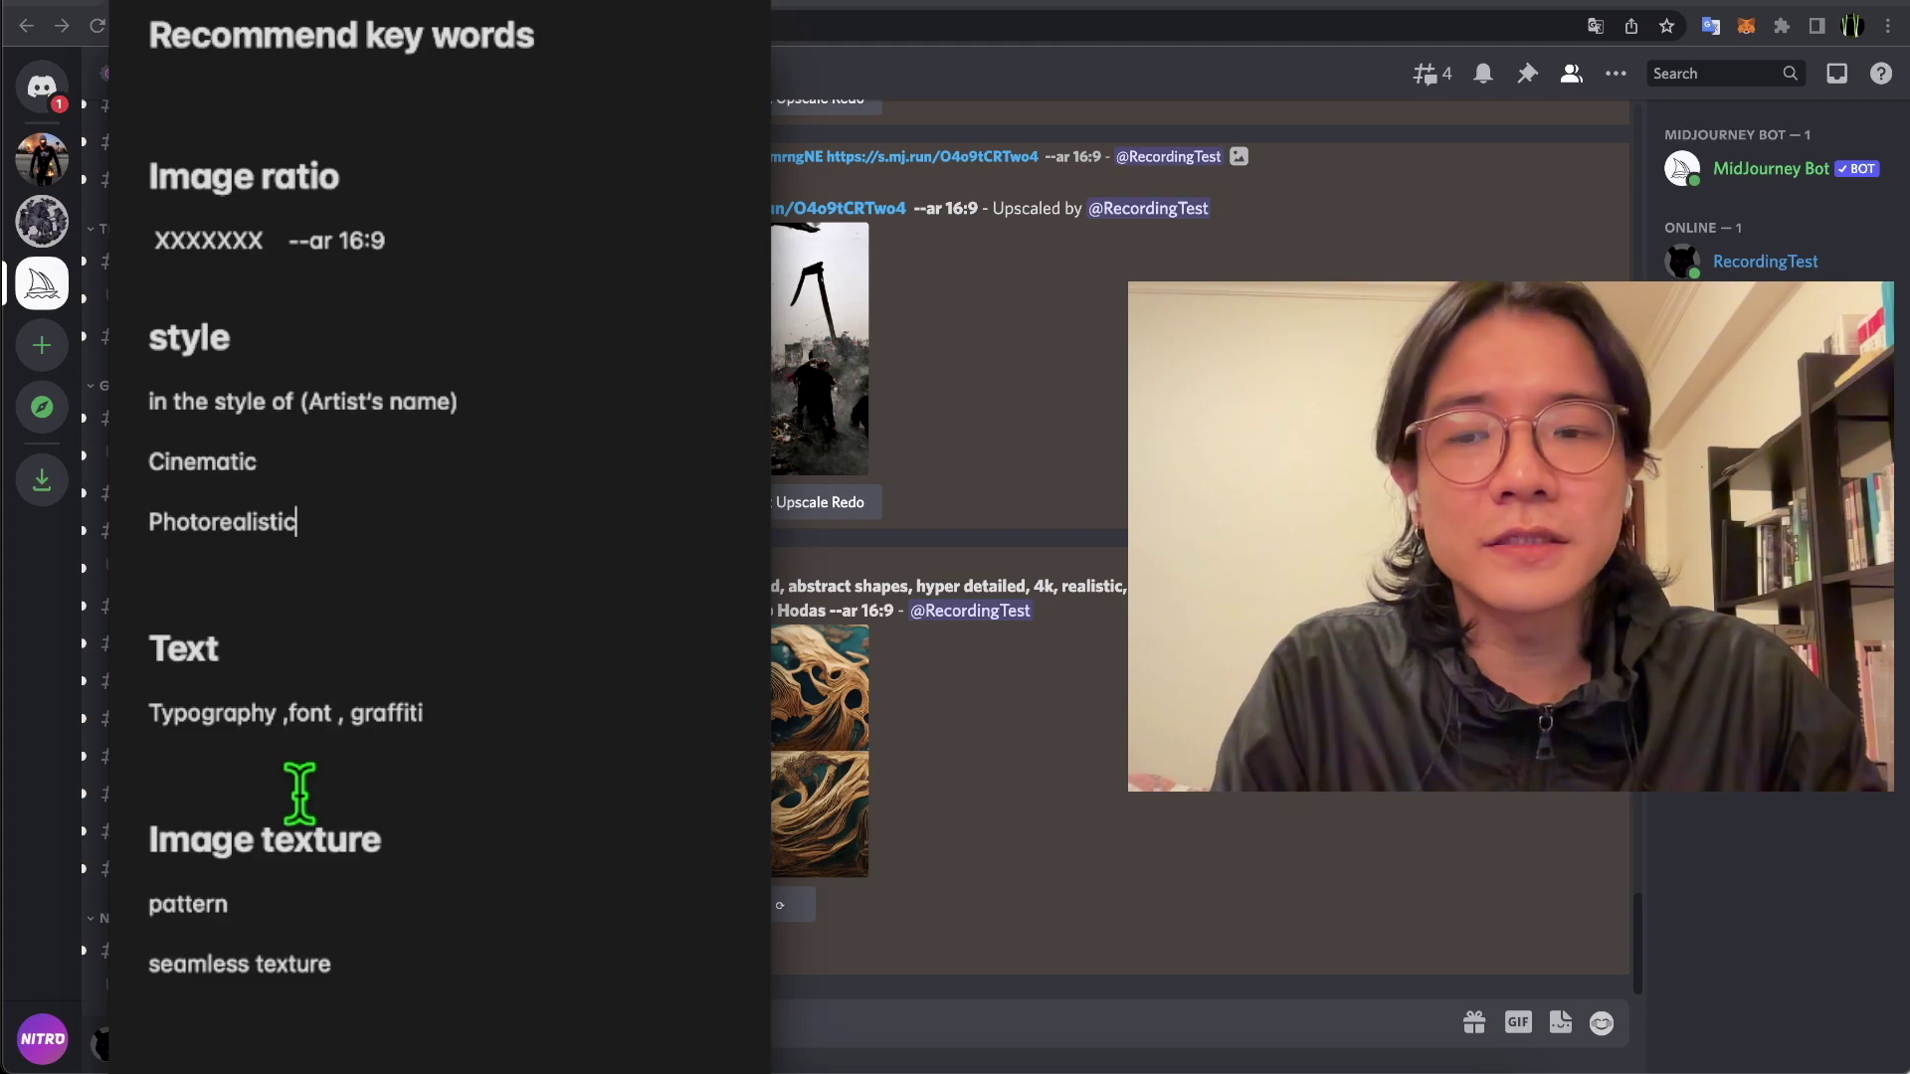
- Review the recommended text keyword Typography and the image texture keywords pattern and seamless texture, and return to Discord
{"action": "left_click_drag", "start_coordinate": [150, 696], "coordinate": [277, 744]}
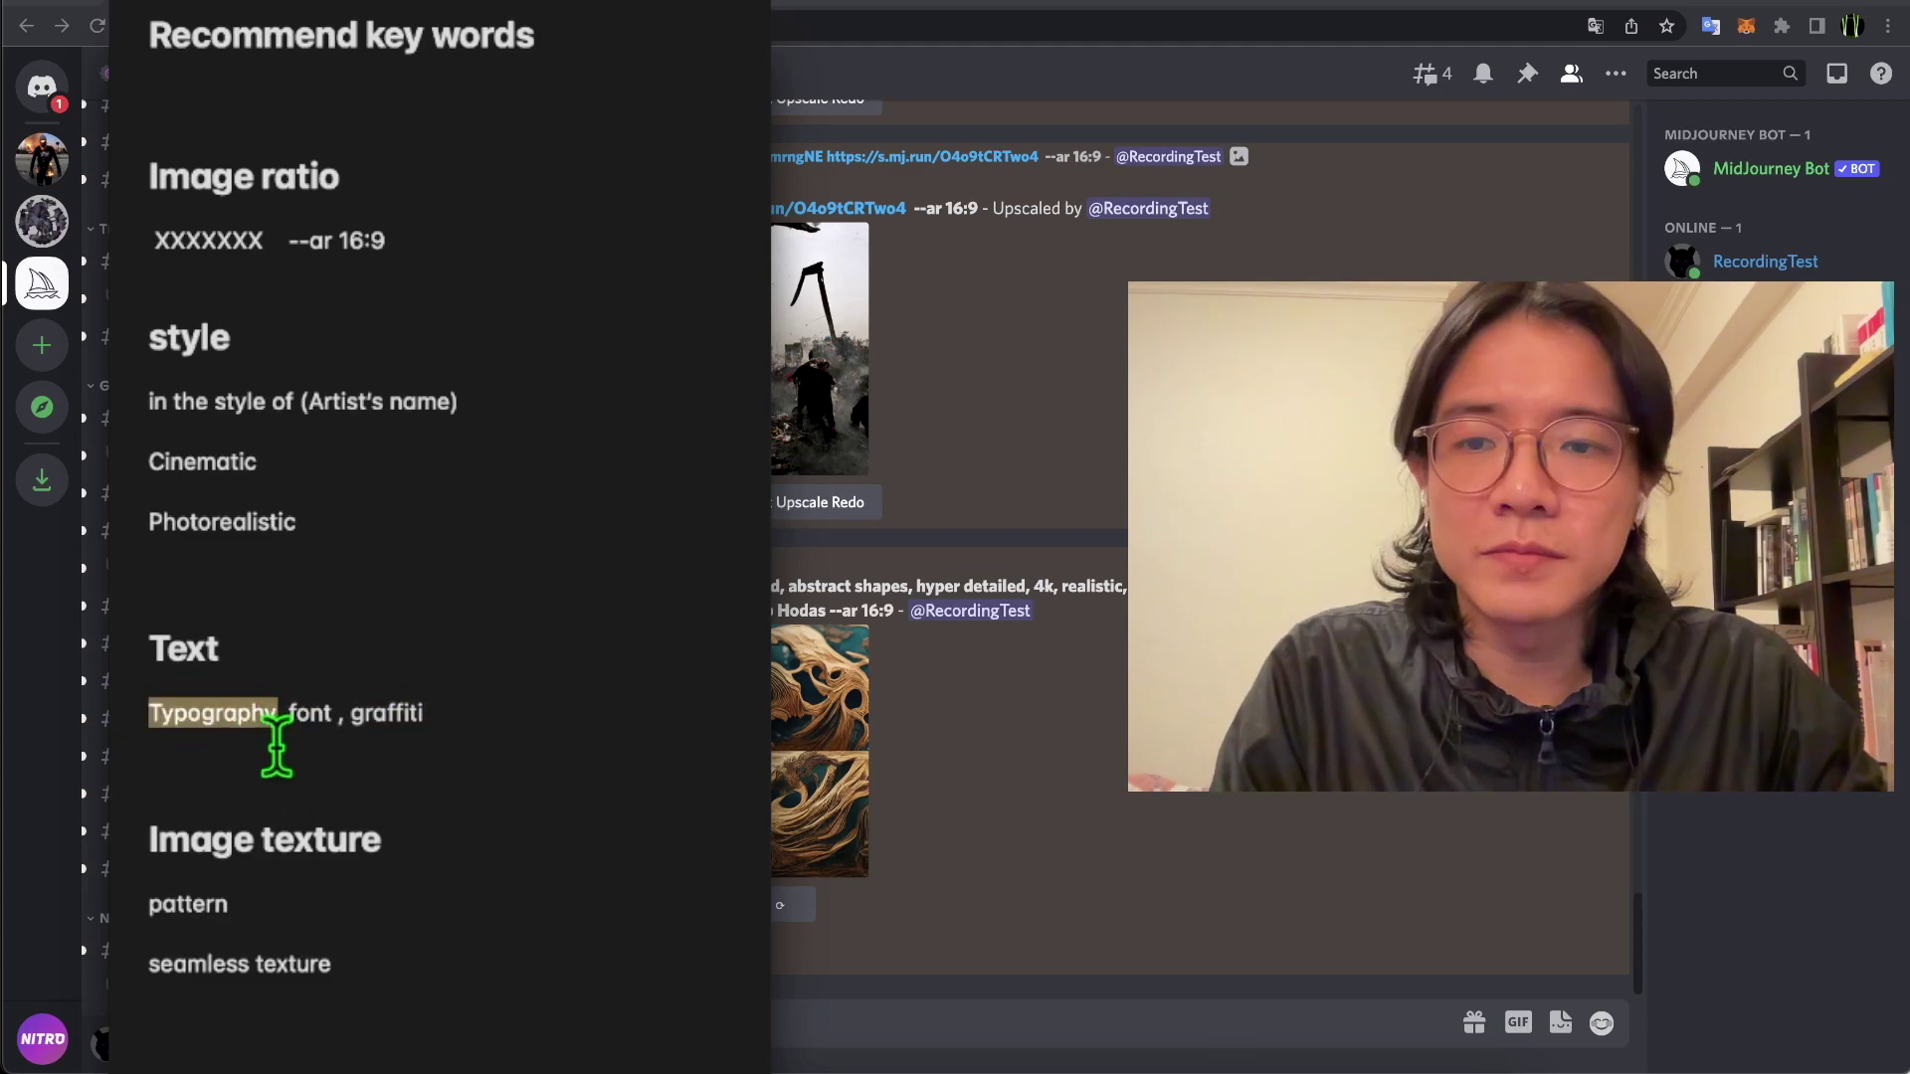
{"action": "left_click", "coordinate": [299, 774]}
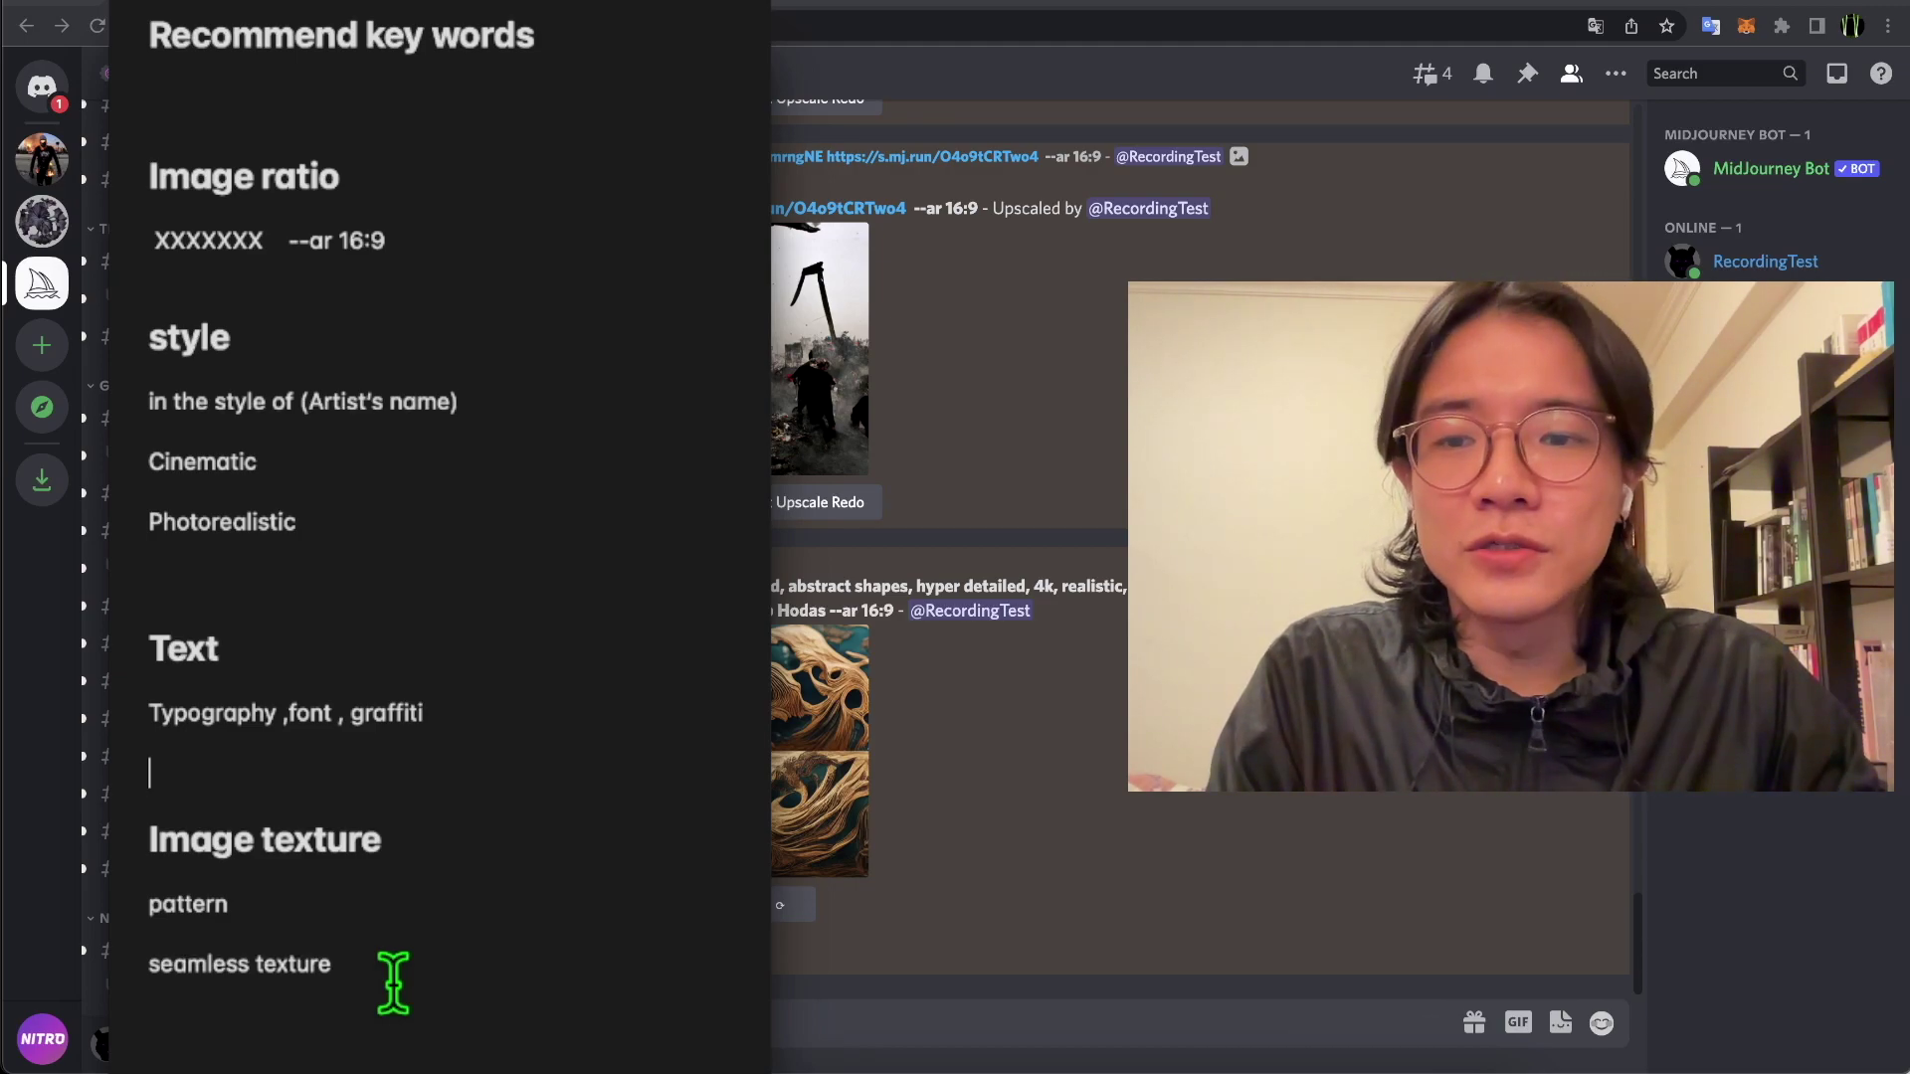
{"action": "left_click_drag", "start_coordinate": [258, 915], "coordinate": [170, 908]}
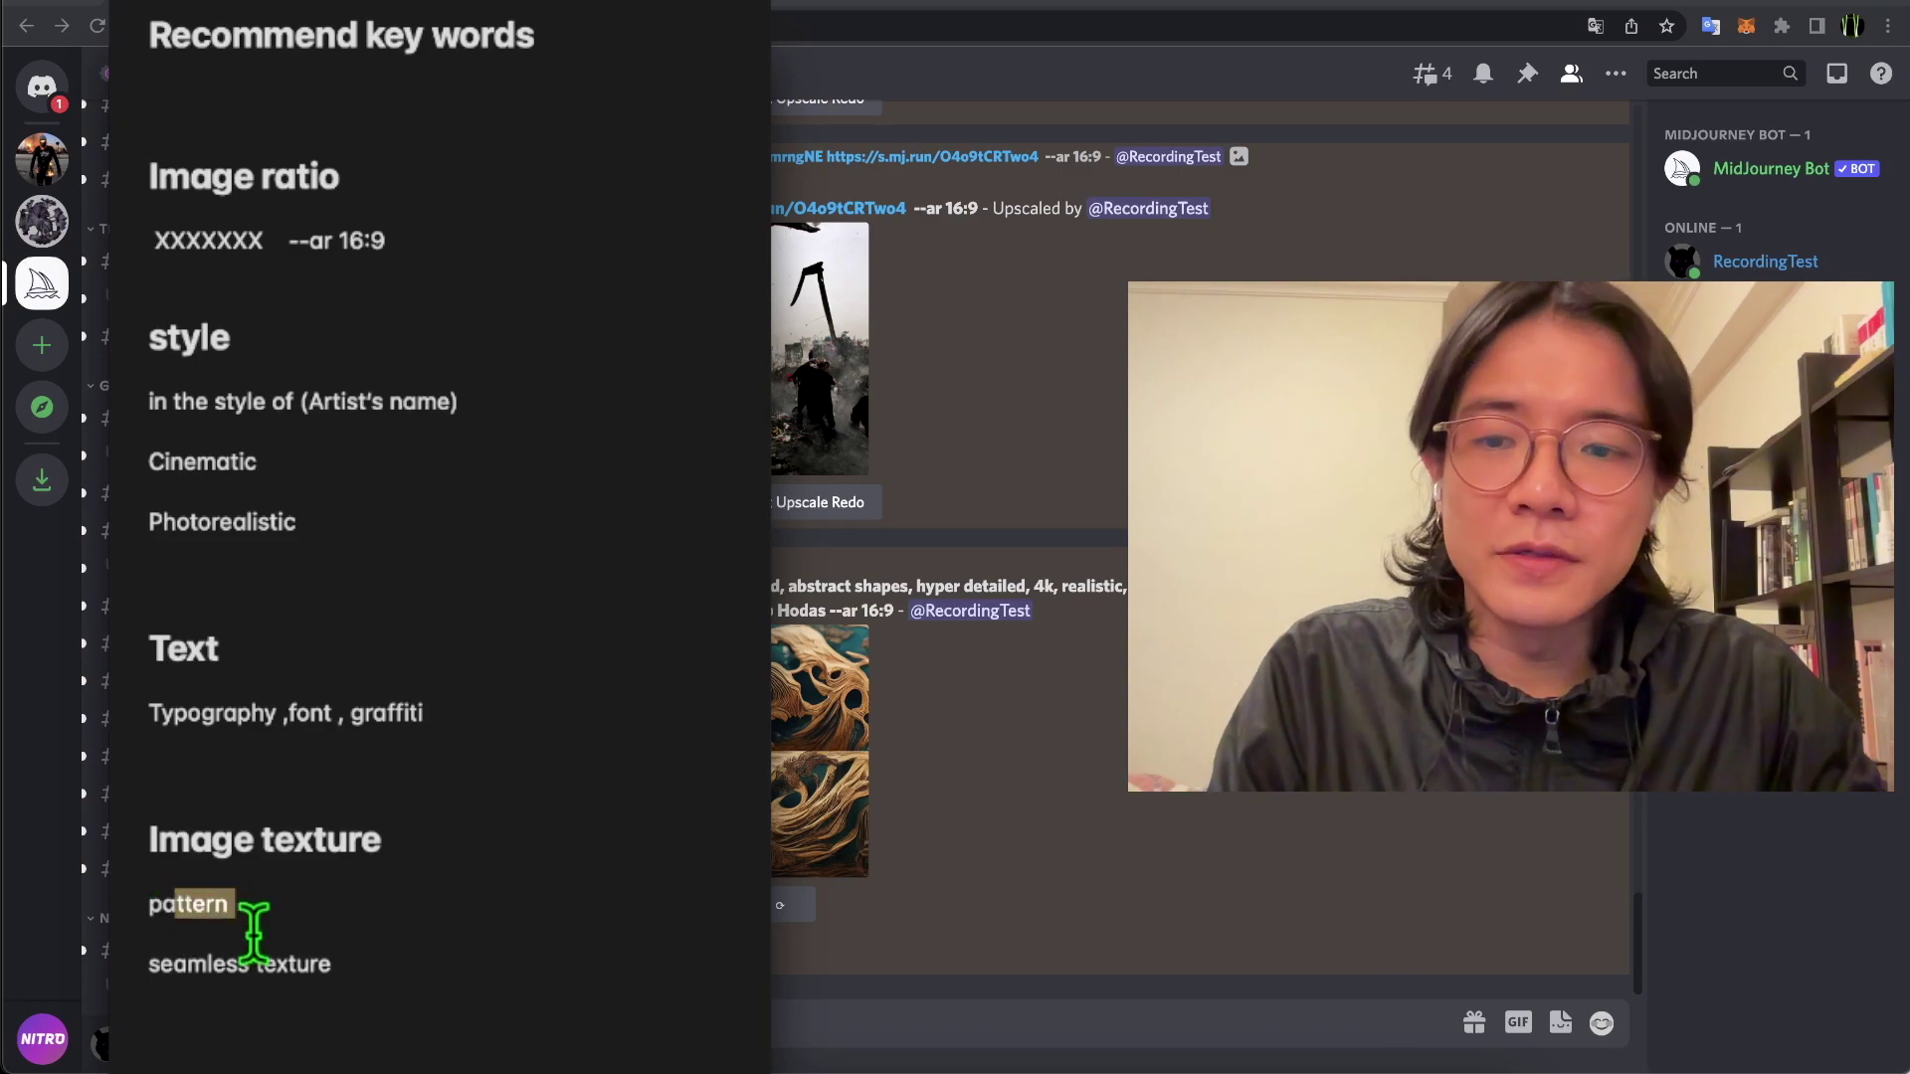
{"action": "left_click_drag", "start_coordinate": [368, 982], "coordinate": [256, 972]}
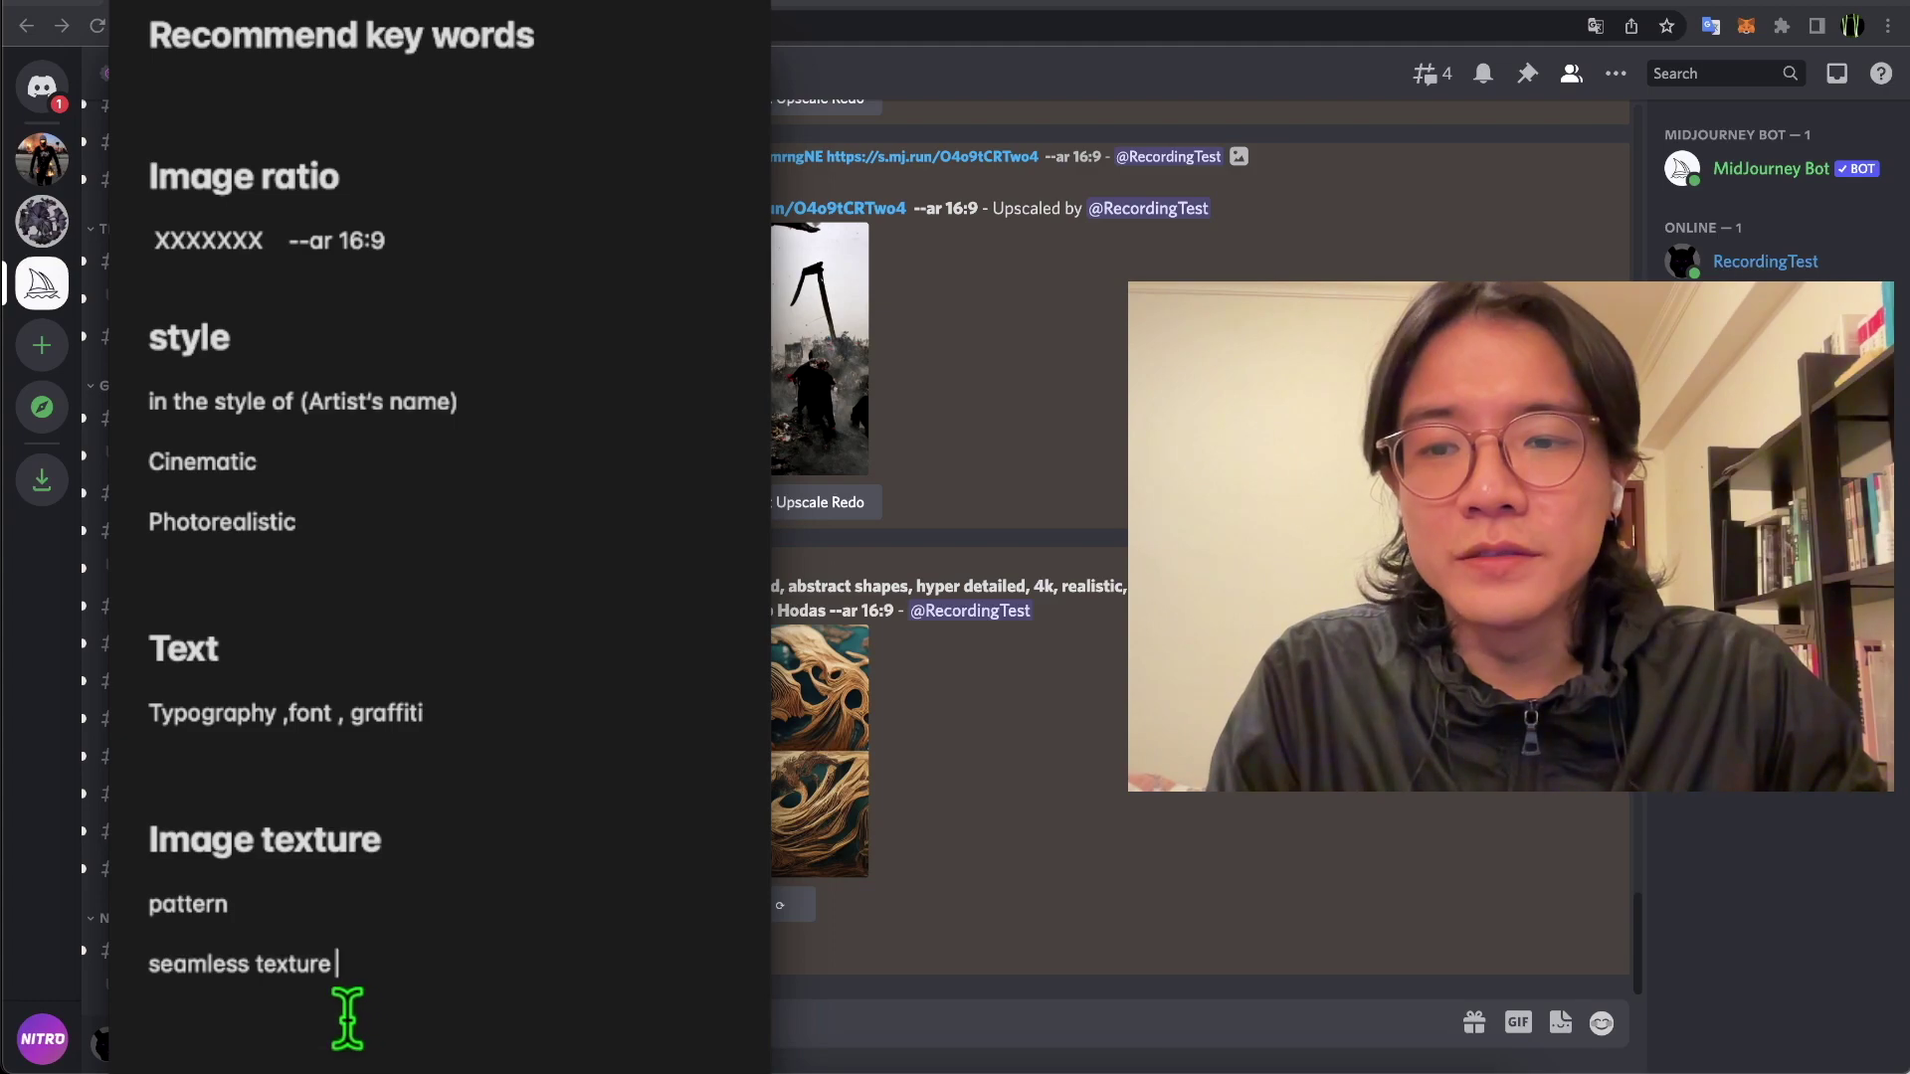
{"action": "left_click_drag", "start_coordinate": [337, 967], "coordinate": [141, 972]}
{"action": "left_click", "coordinate": [1074, 634]}
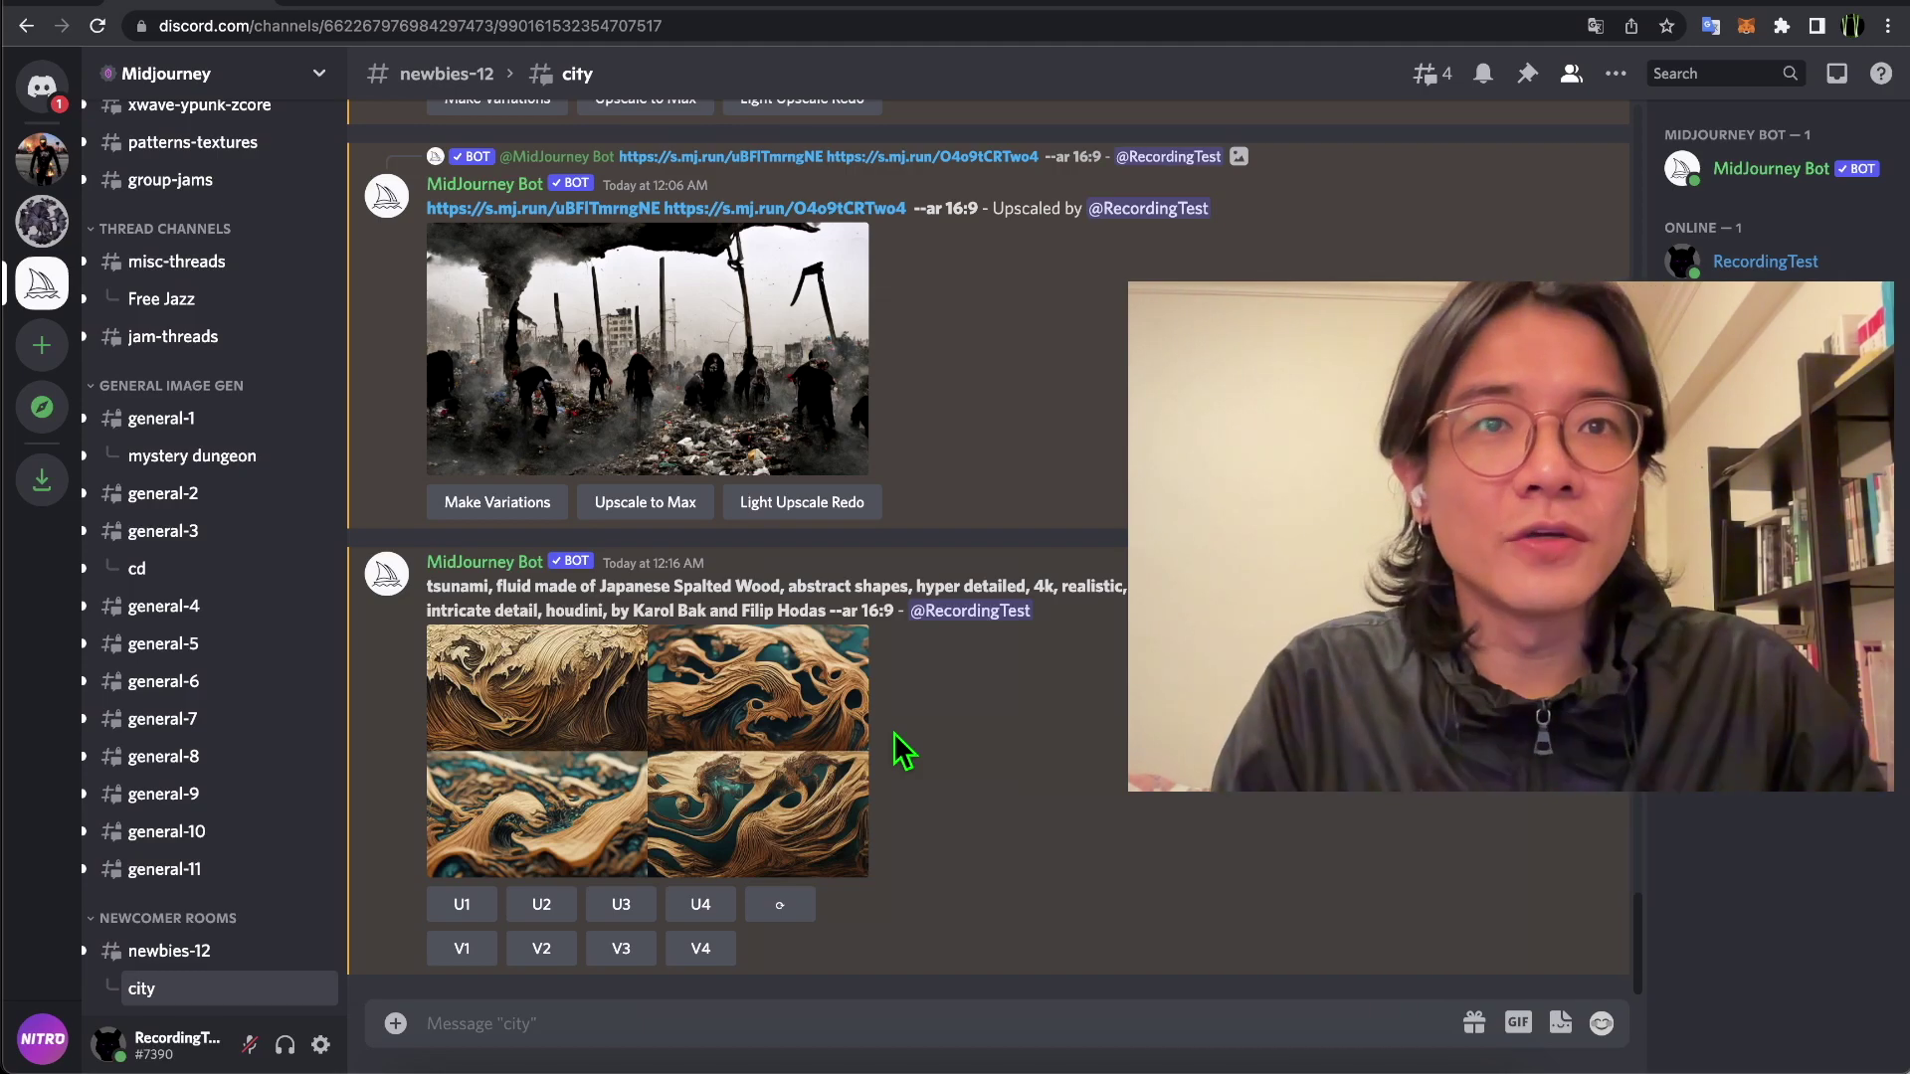
- Search the Community Feed on midjourney.com for "seamless texture" and browse the matching images and their prompts
{"action": "left_click", "coordinate": [707, 1016]}
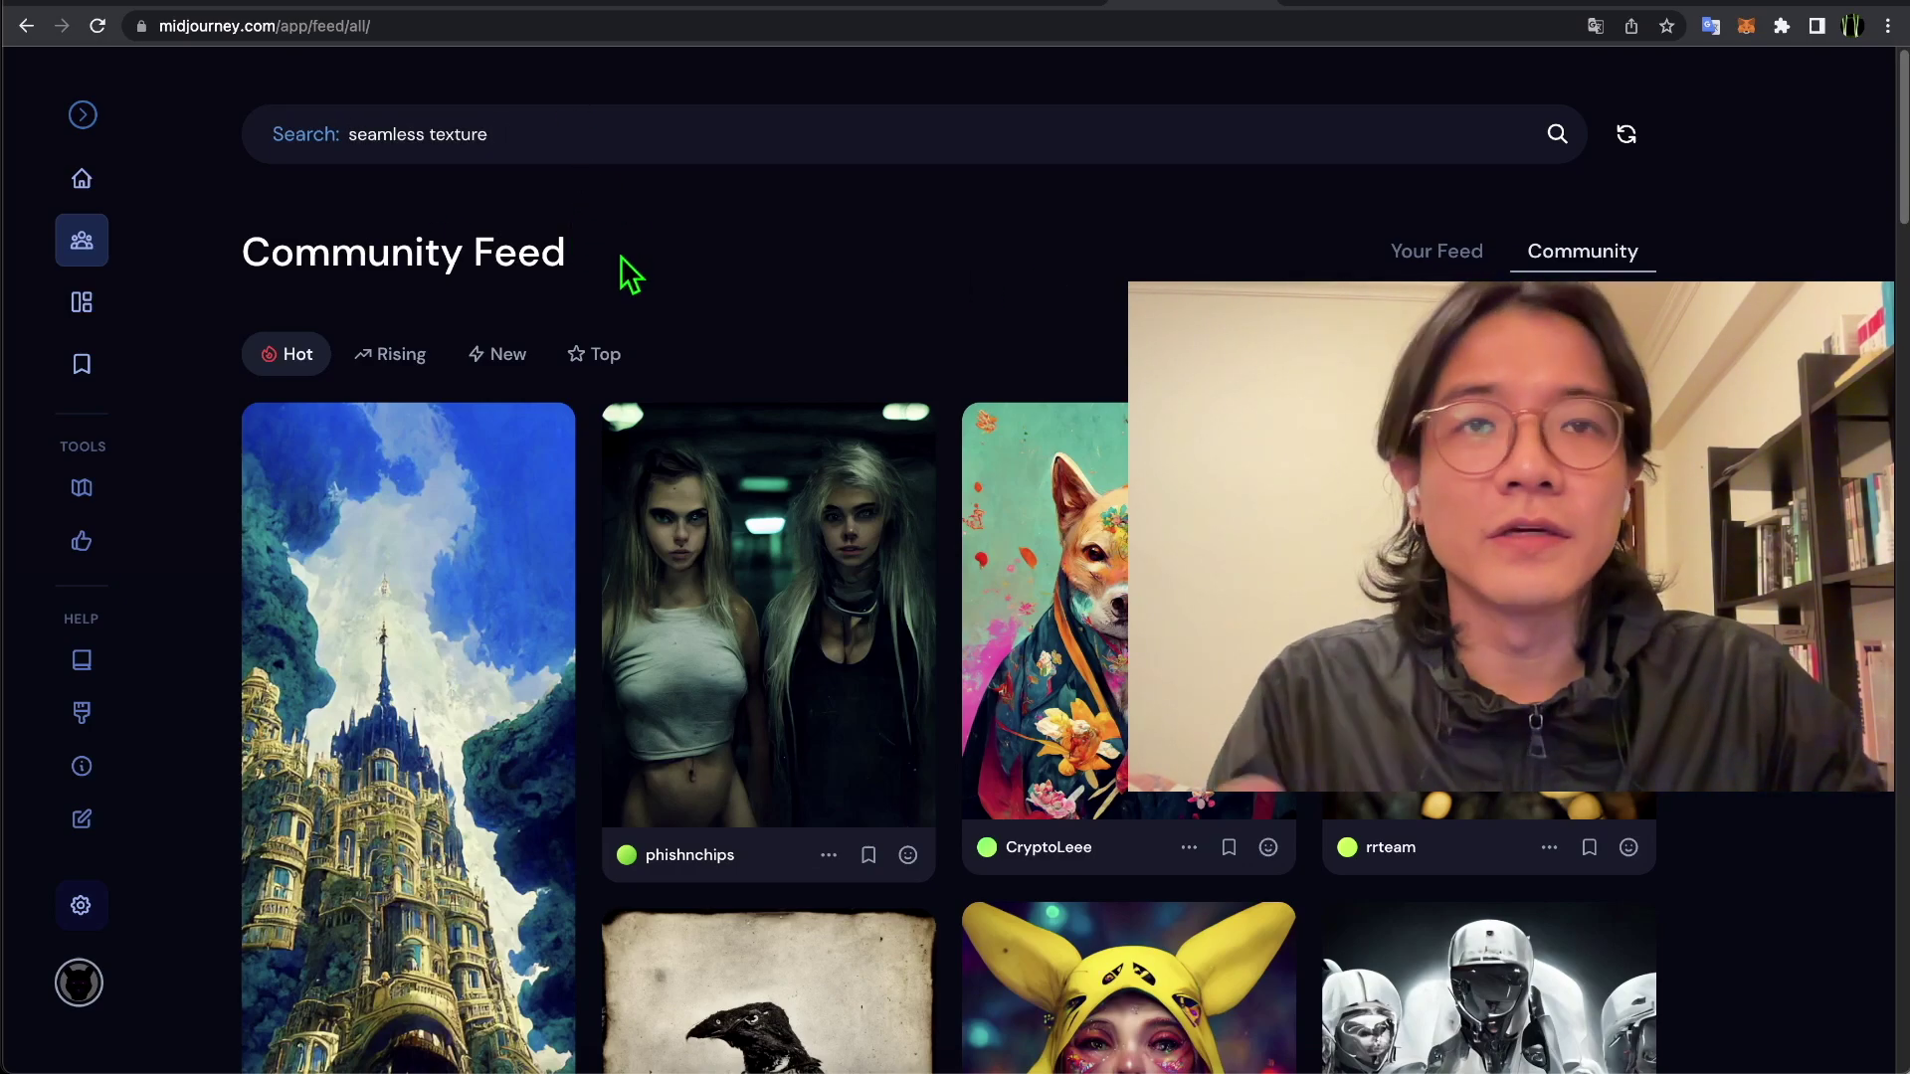
{"action": "mouse_move", "coordinate": [798, 460]}
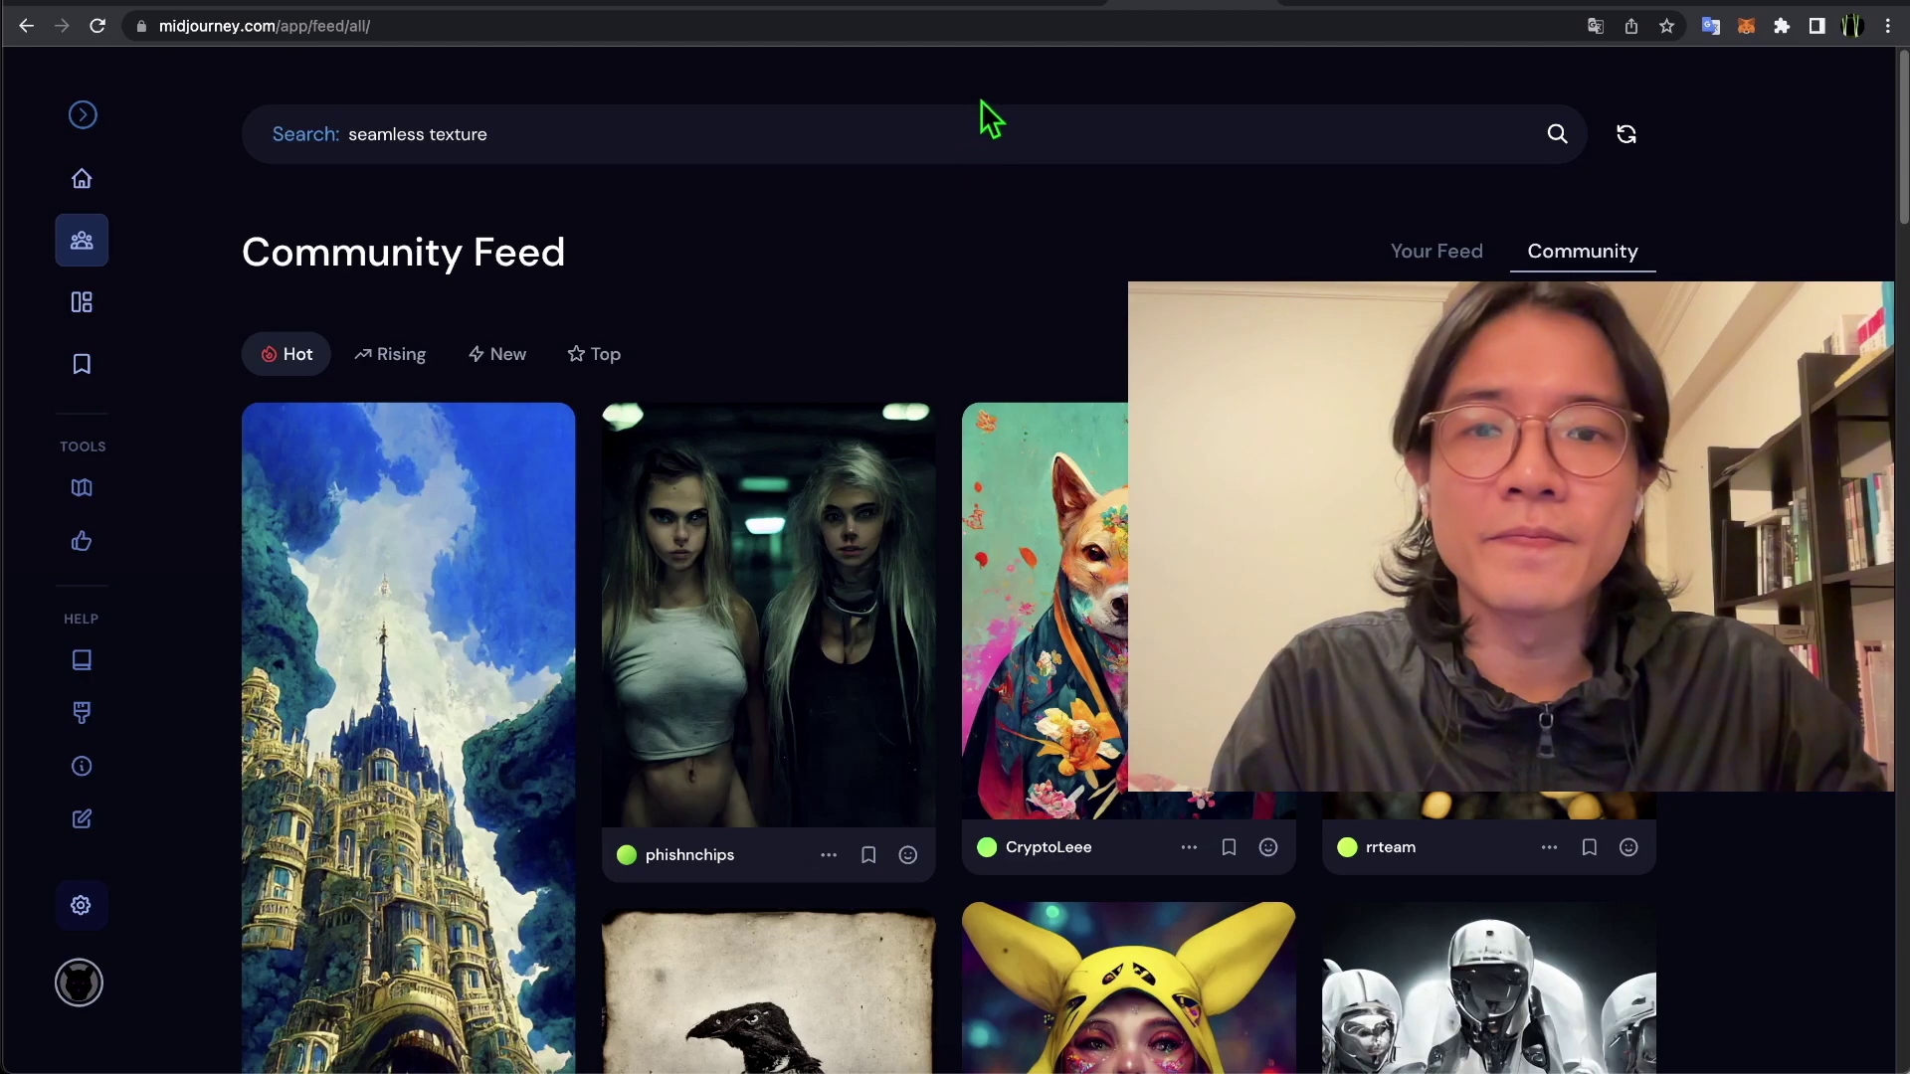
{"action": "key", "text": "Return"}
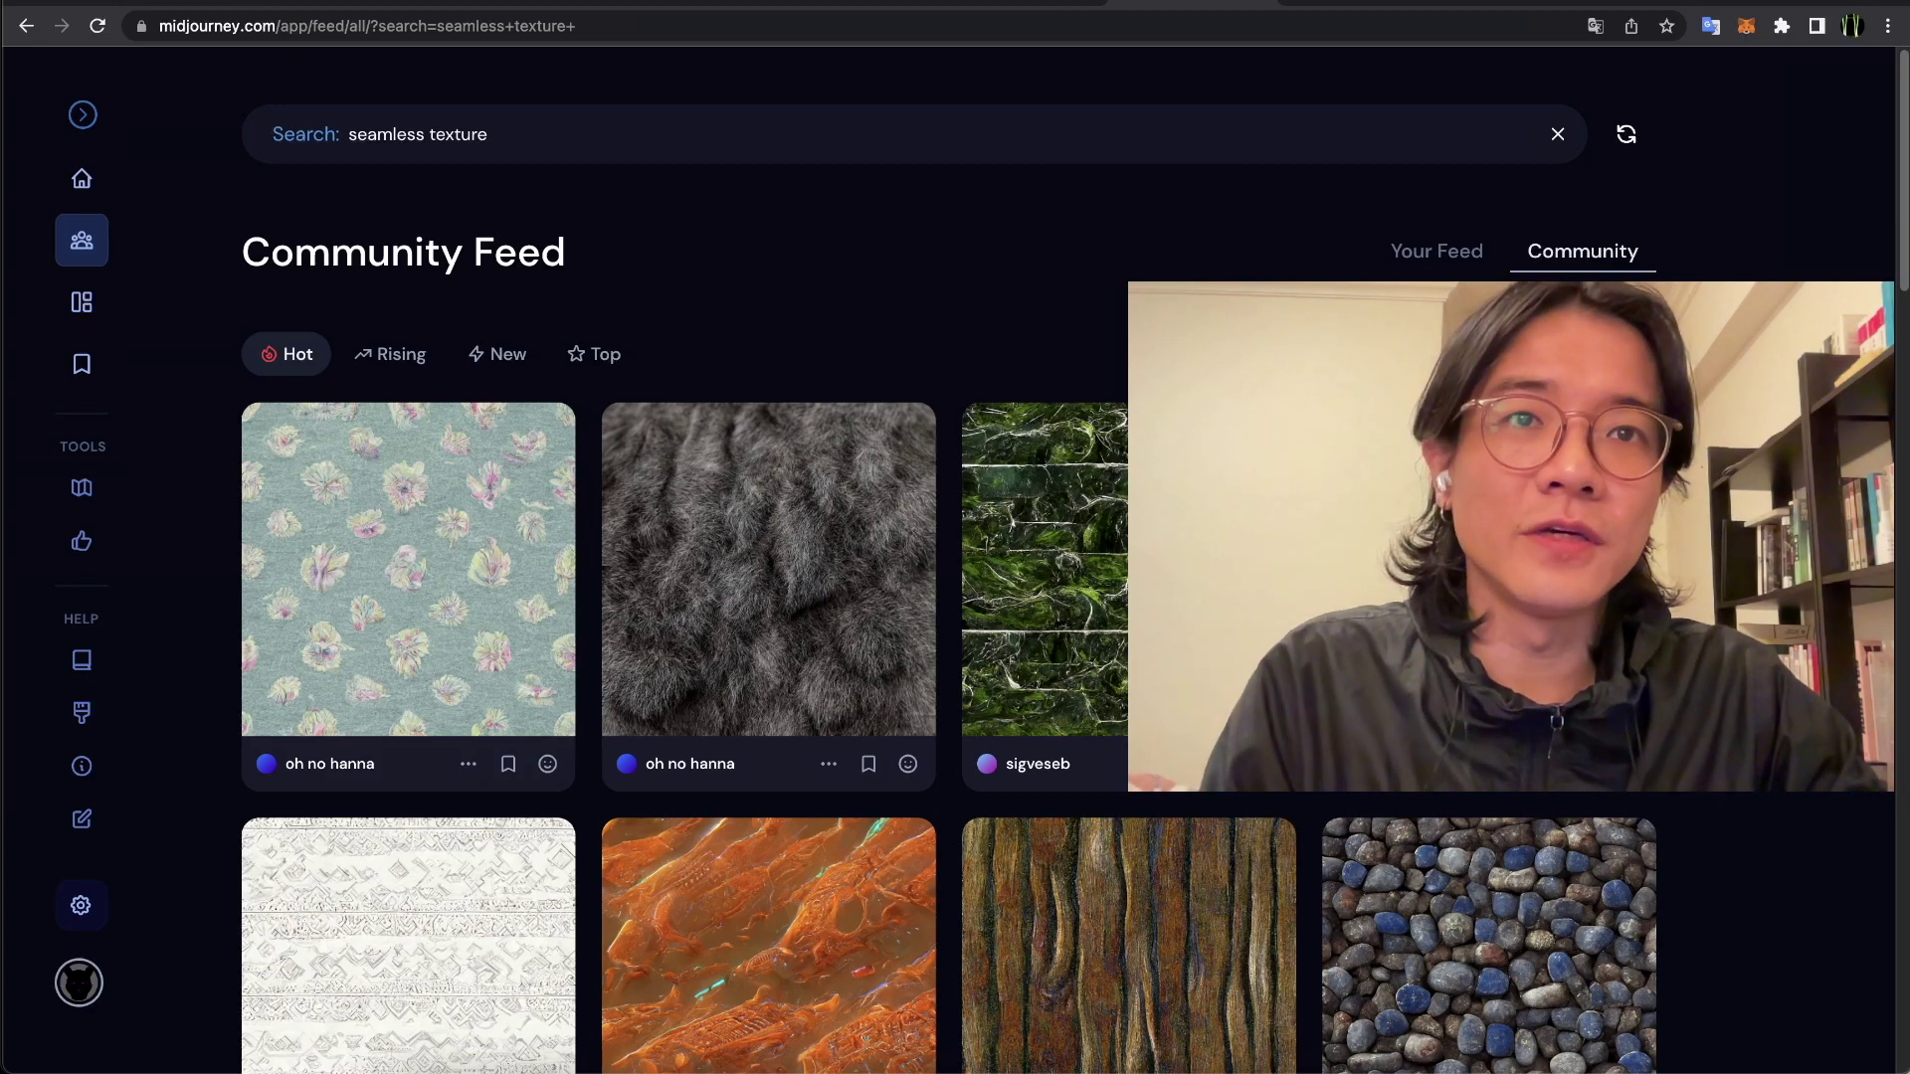
{"action": "scroll", "coordinate": [1045, 596], "scroll_direction": "down", "scroll_amount": 9}
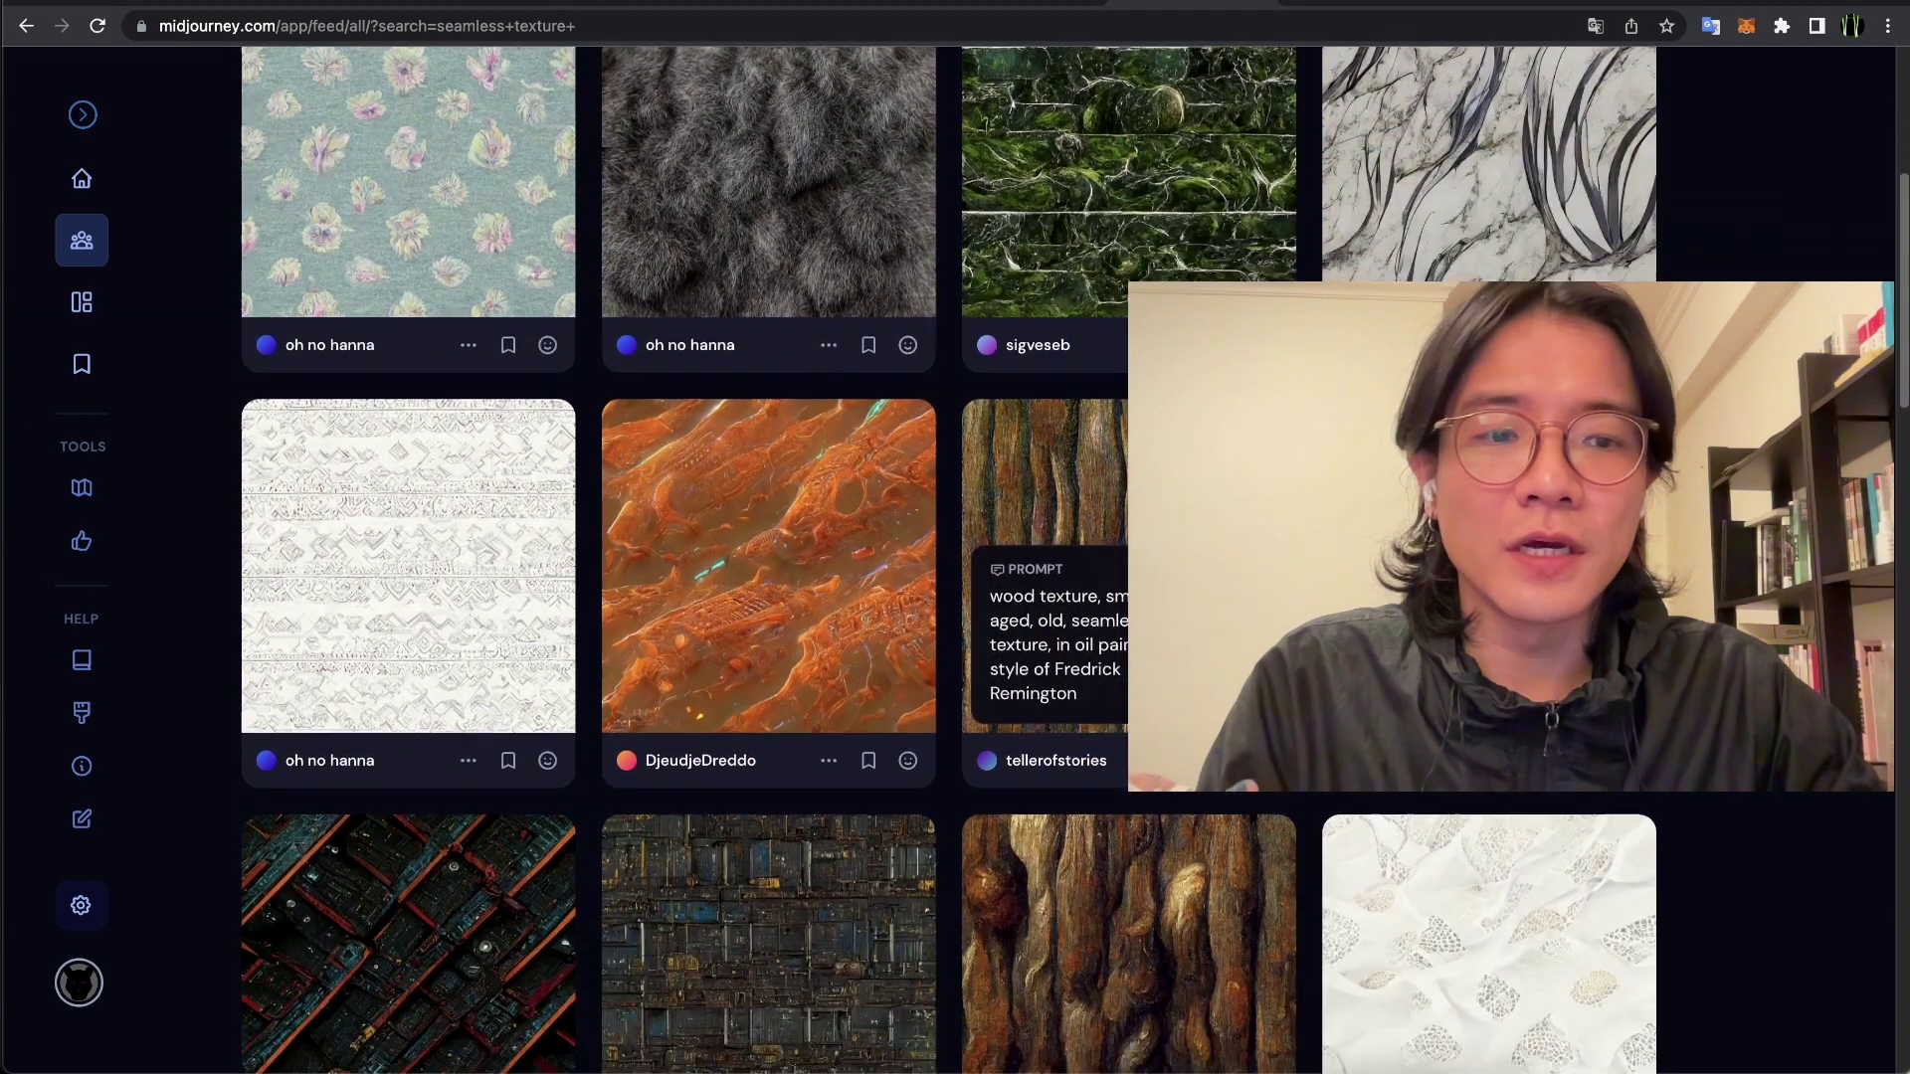
{"action": "scroll", "coordinate": [1045, 596], "scroll_direction": "down", "scroll_amount": 1}
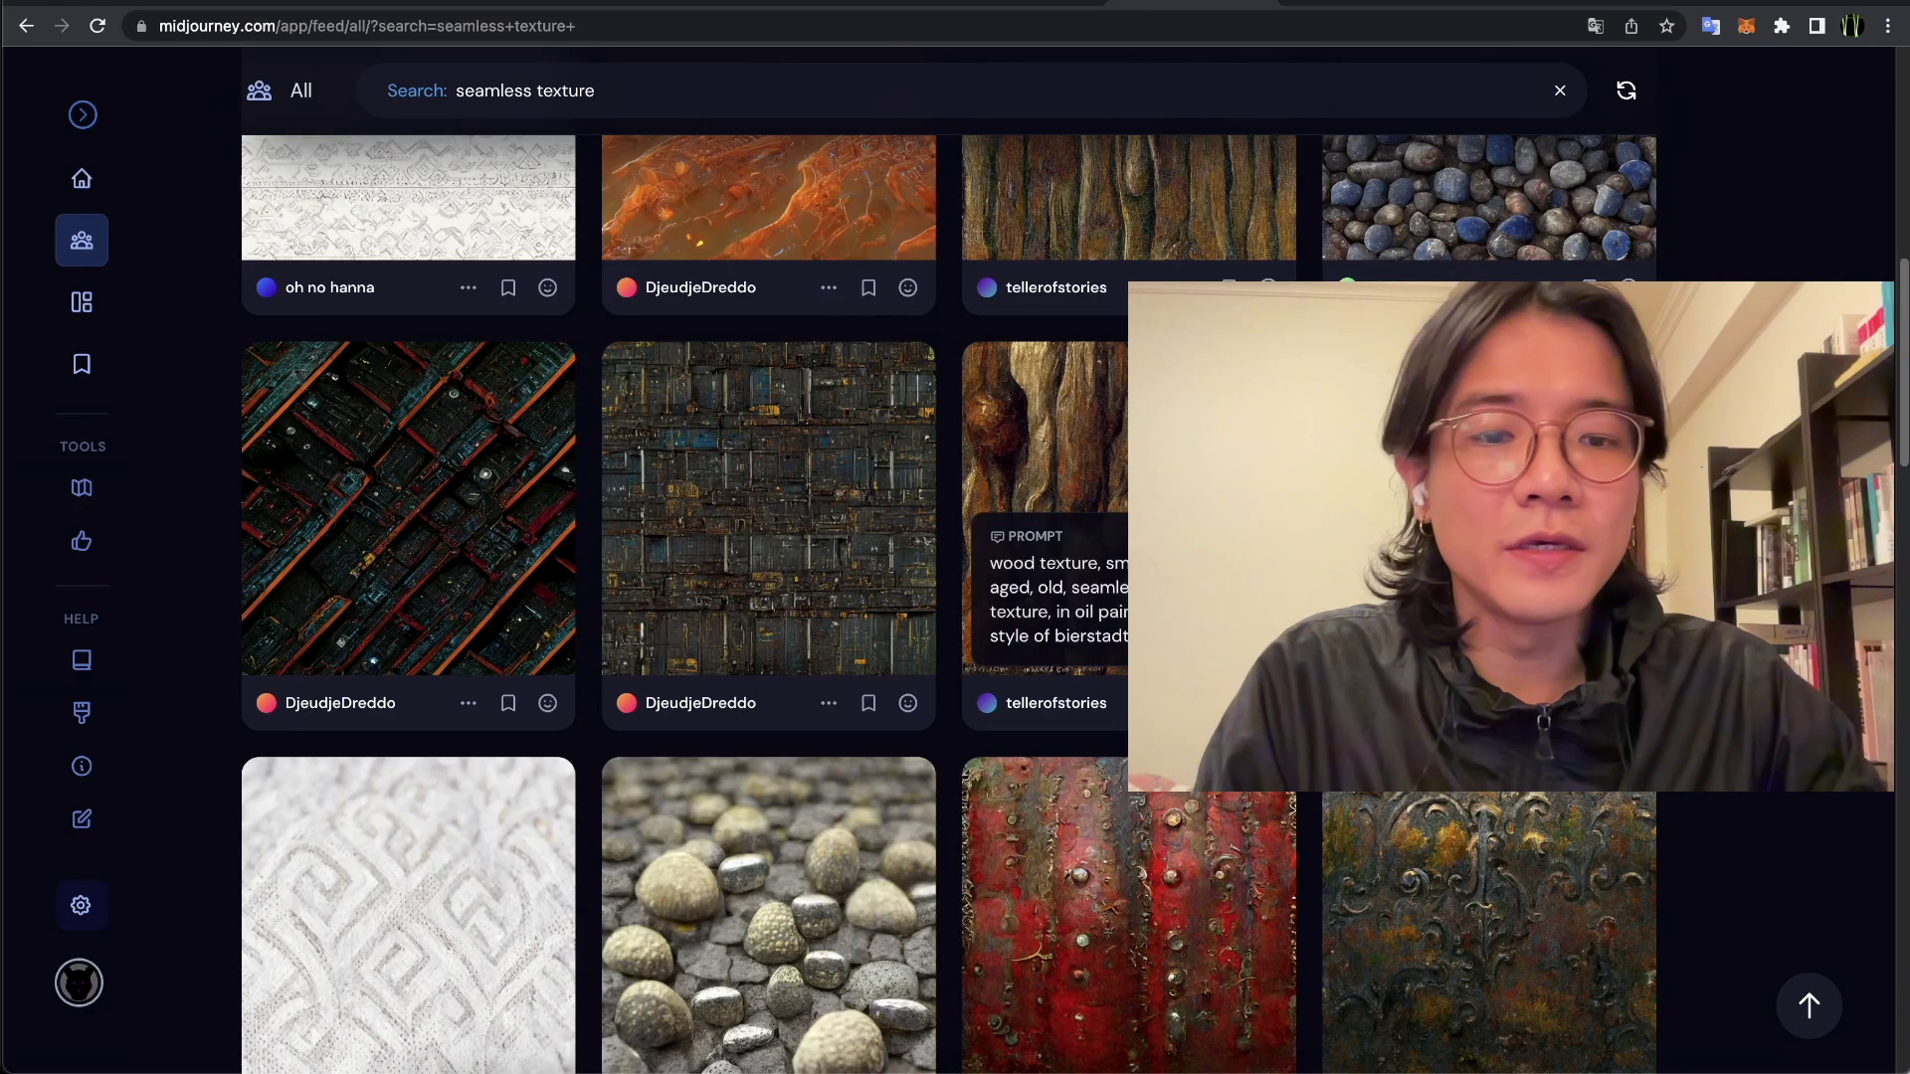
{"action": "scroll", "coordinate": [1044, 597], "scroll_direction": "down", "scroll_amount": 15}
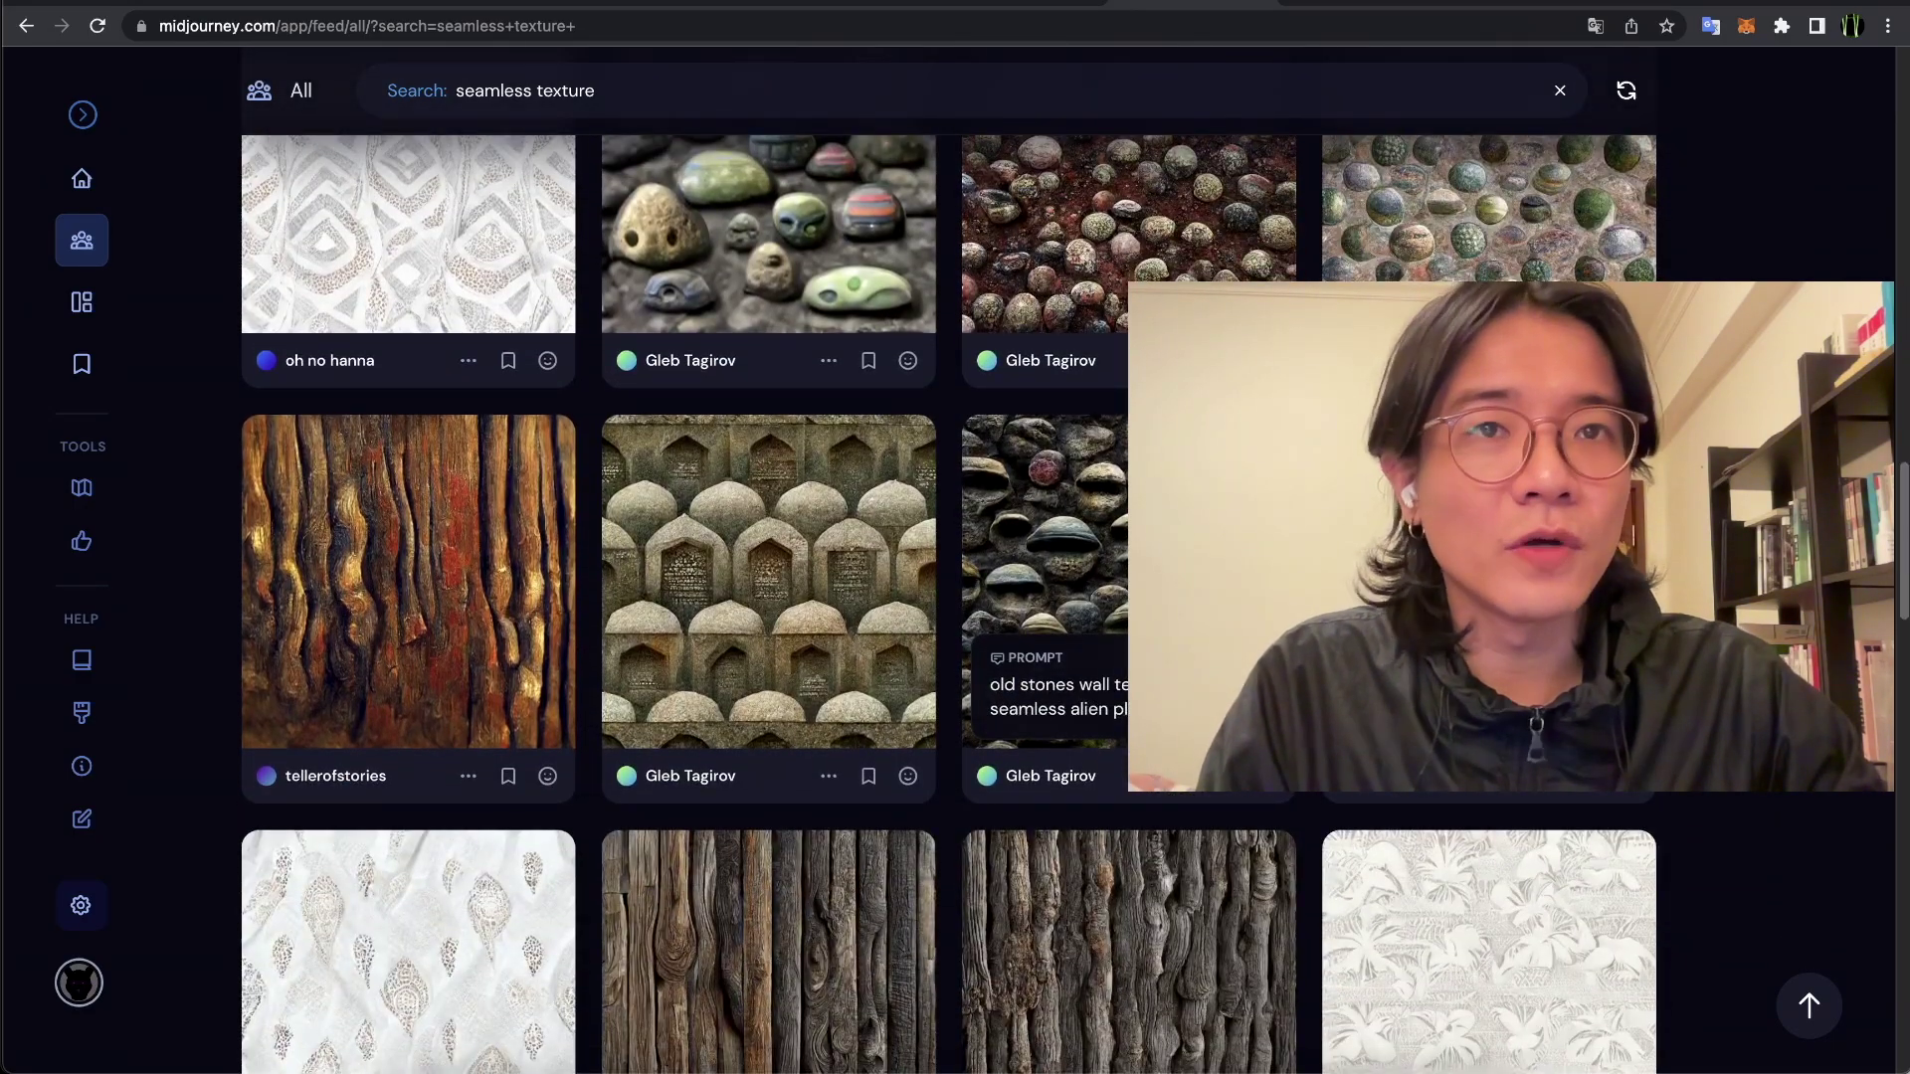
{"action": "scroll", "coordinate": [630, 414], "scroll_direction": "down", "scroll_amount": 1}
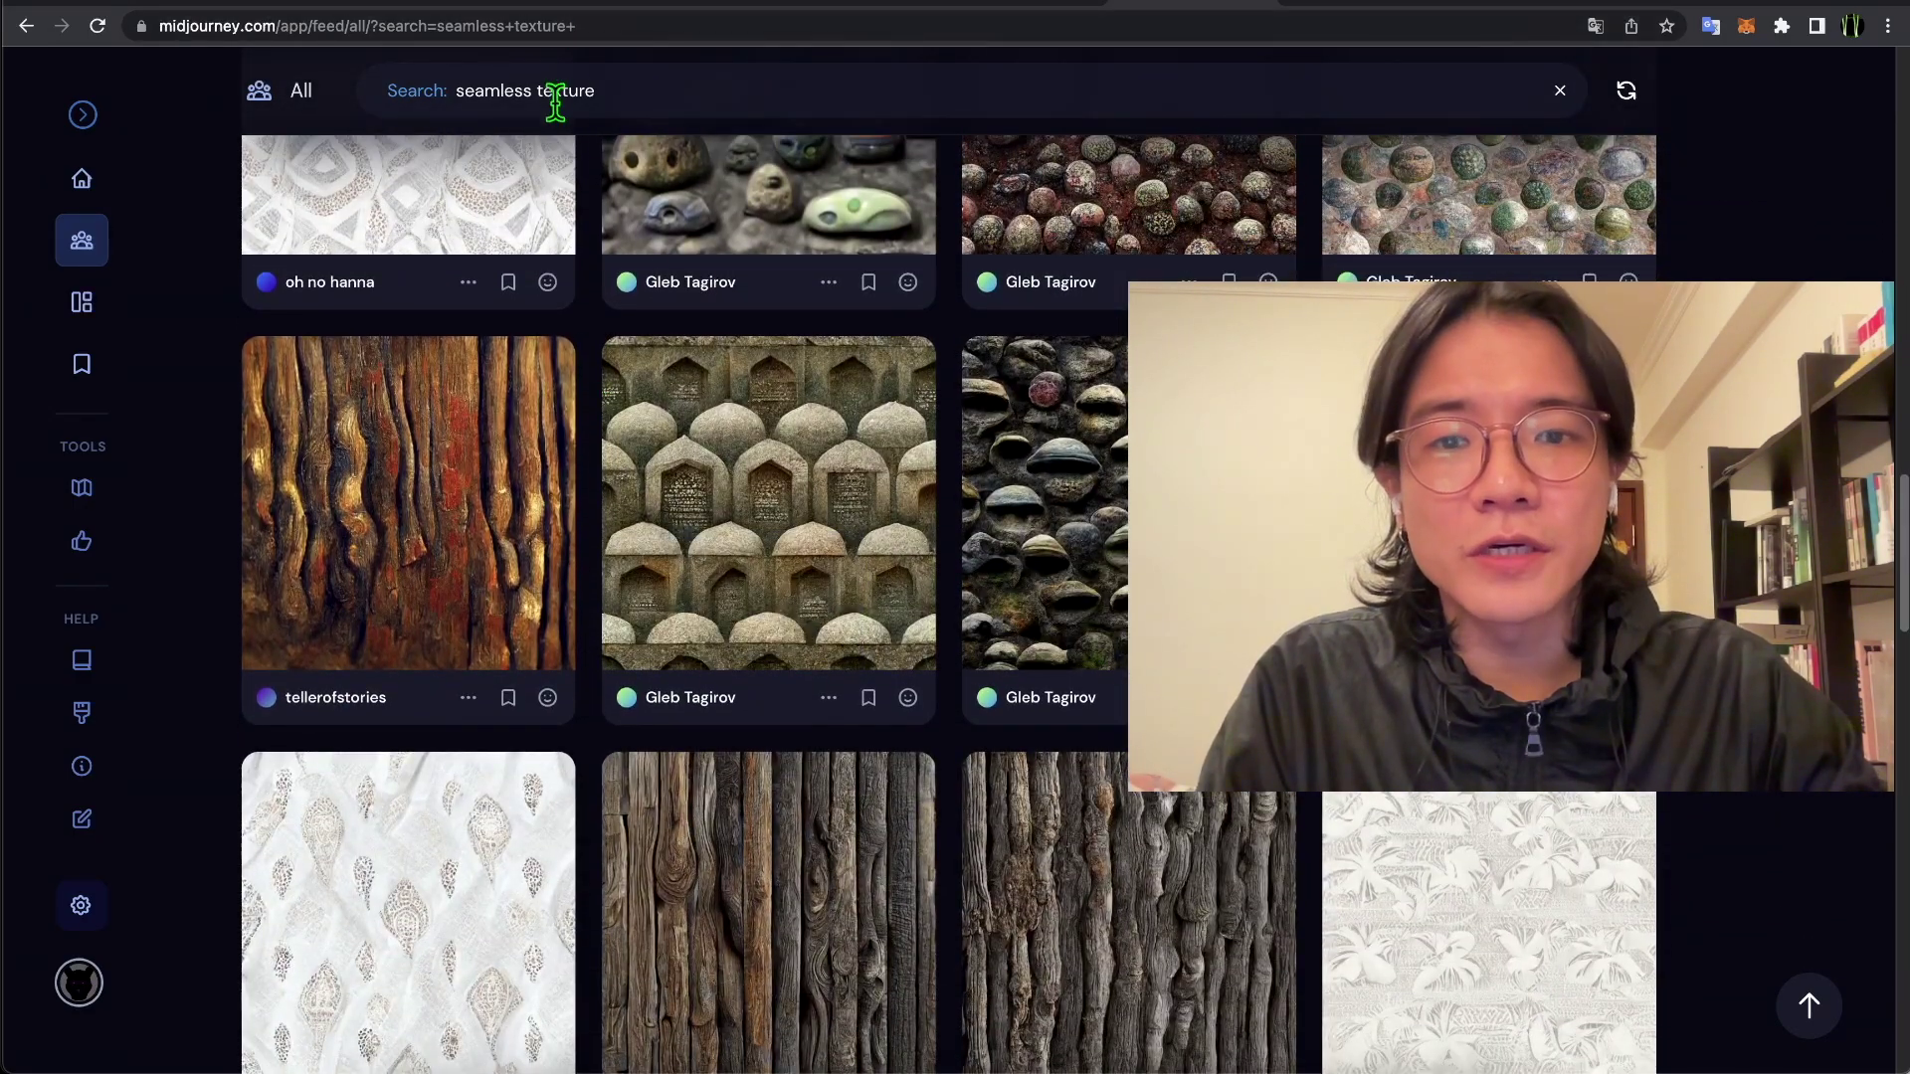
{"action": "scroll", "coordinate": [995, 477], "scroll_direction": "down", "scroll_amount": 7}
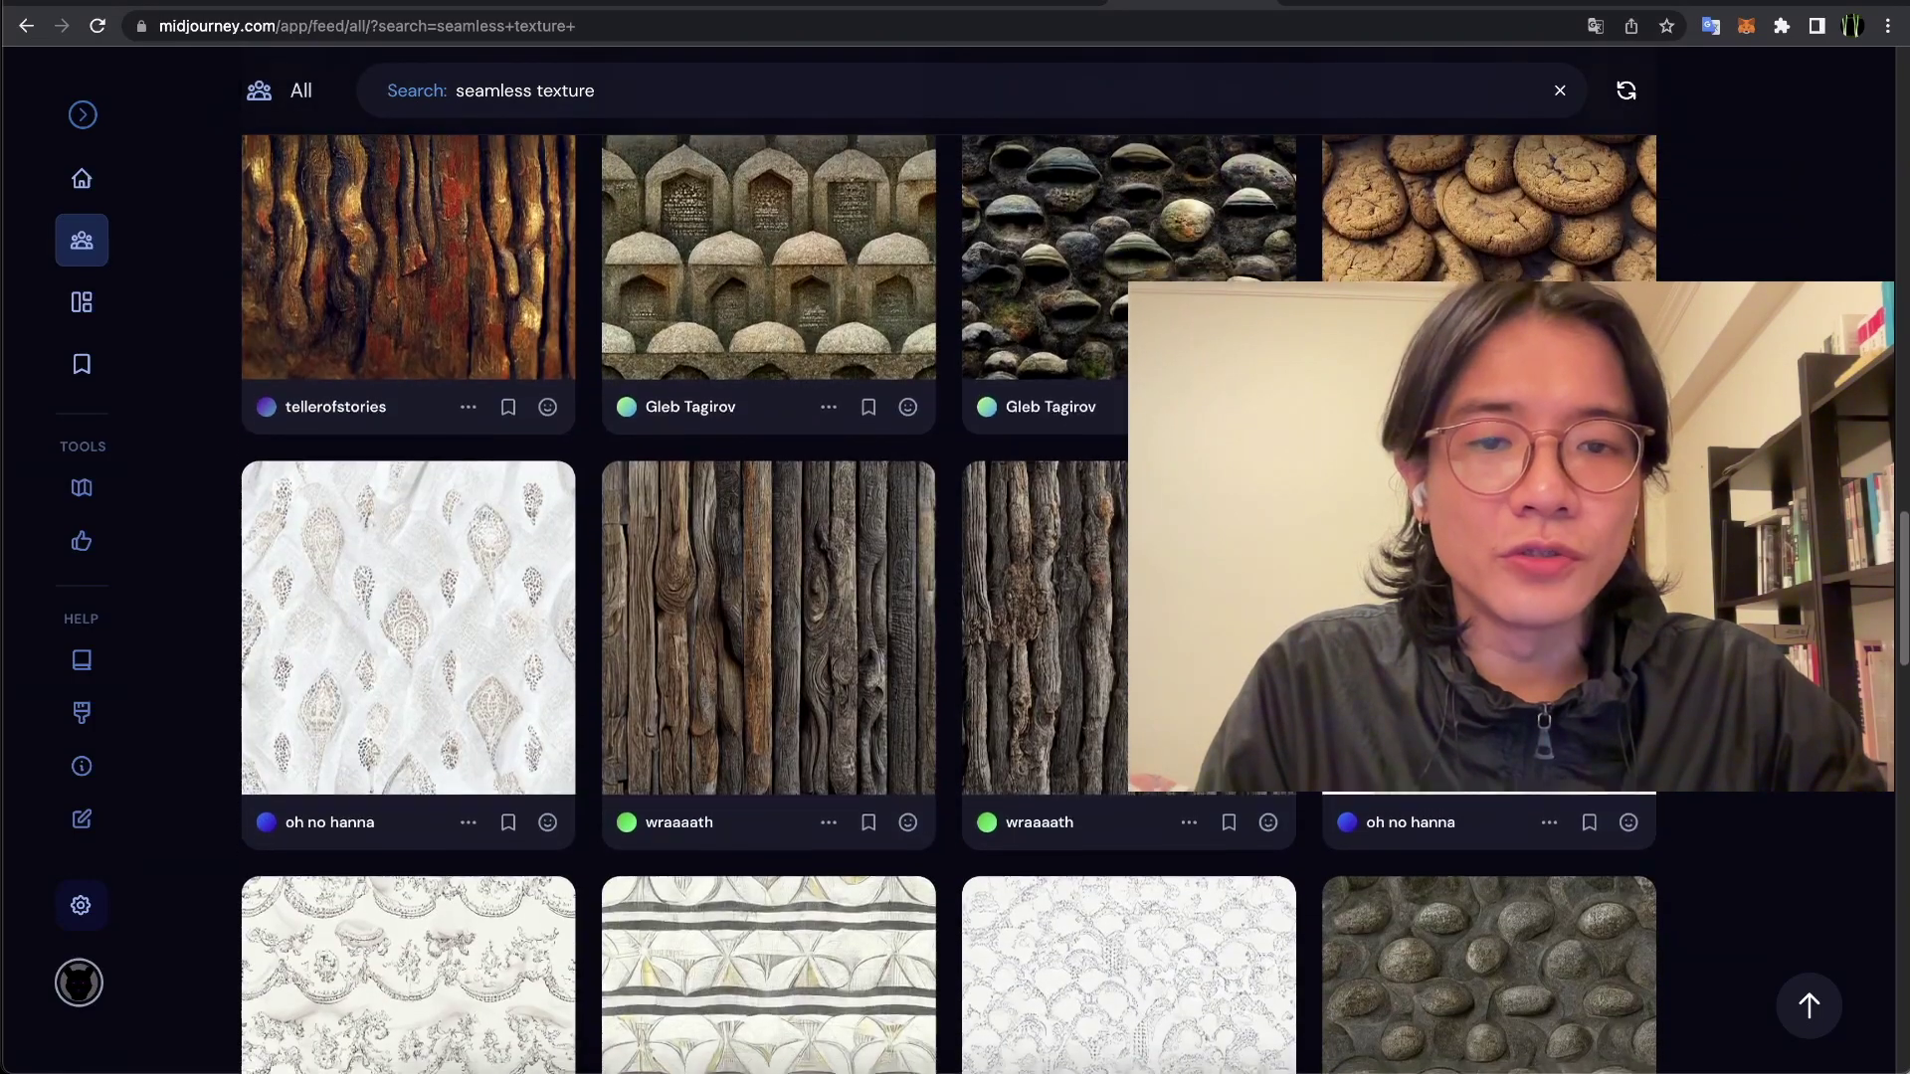
- Examine further seamless texture results in the Community Feed, including stone, wood, brick and fabric patterns, and read their prompts
{"action": "scroll", "coordinate": [994, 478], "scroll_direction": "down", "scroll_amount": 12}
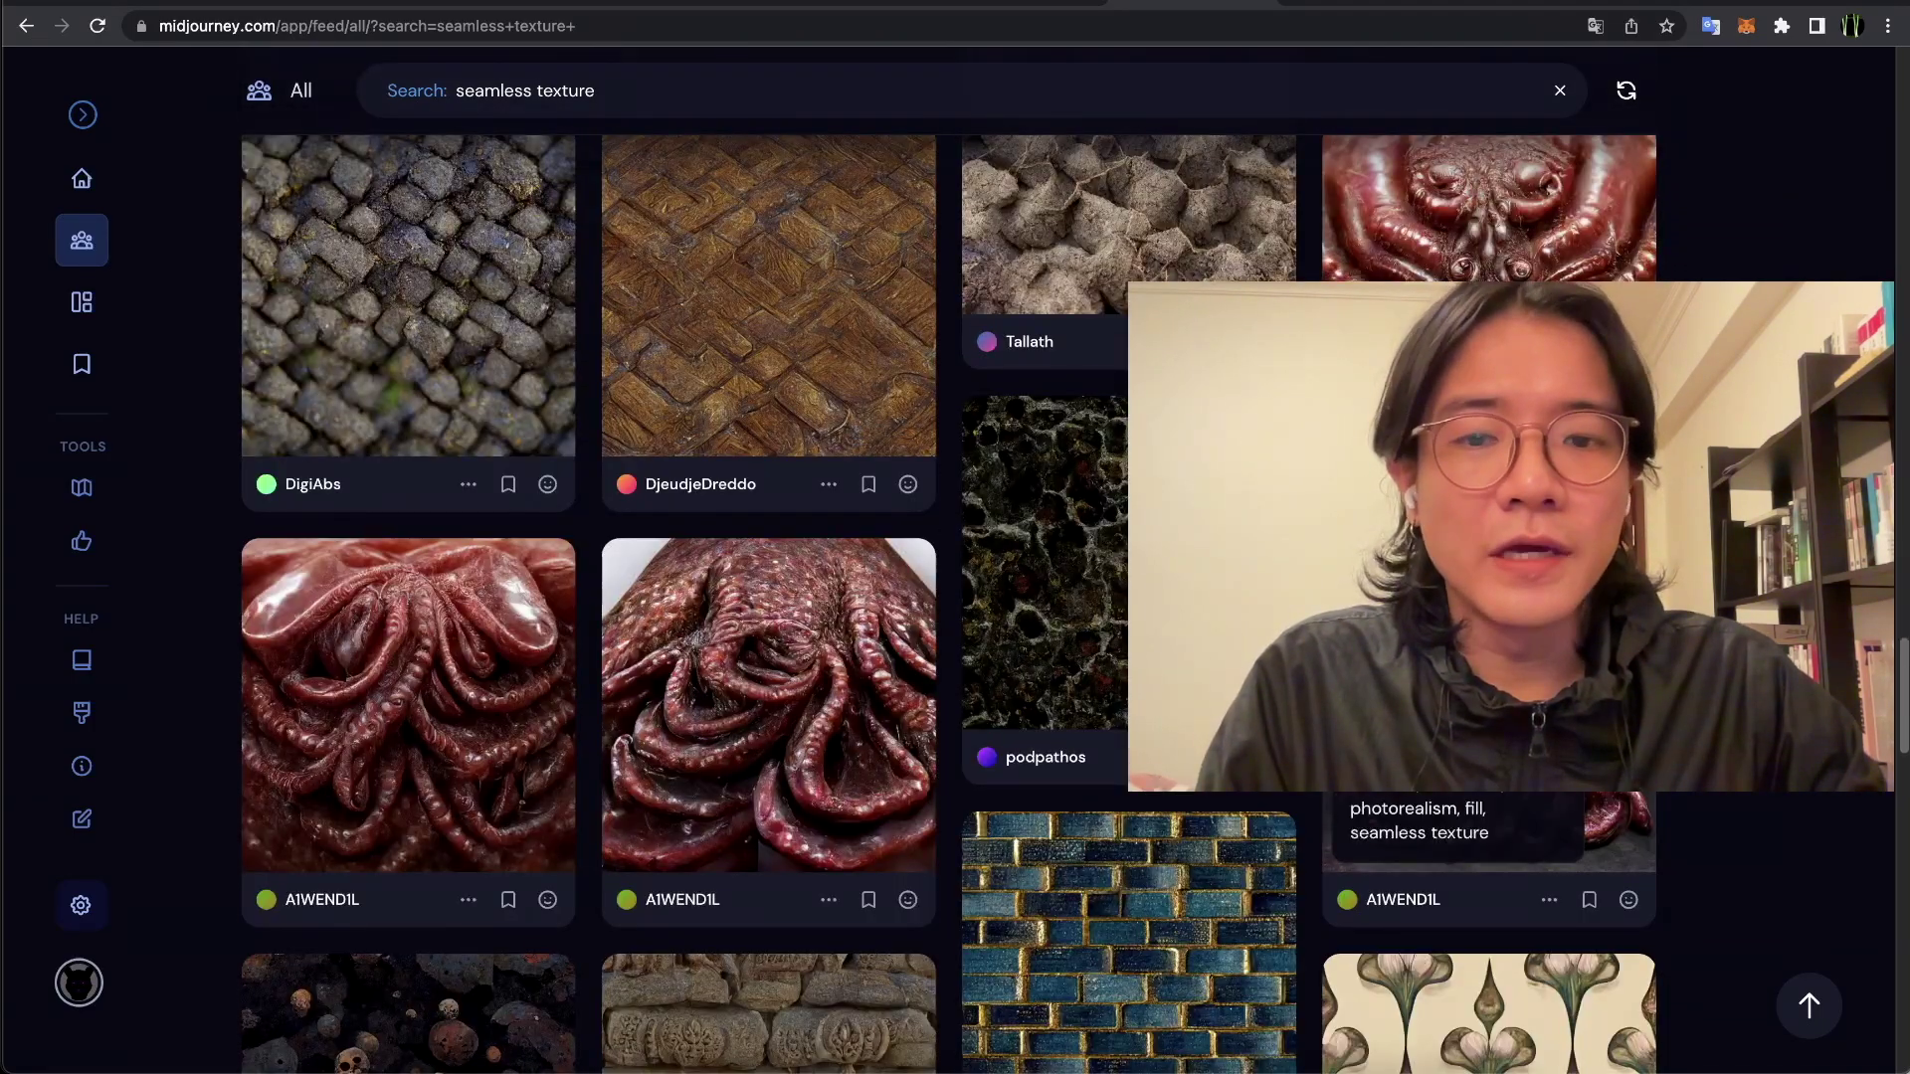
{"action": "scroll", "coordinate": [995, 477], "scroll_direction": "down", "scroll_amount": 1}
{"action": "scroll", "coordinate": [994, 478], "scroll_direction": "up", "scroll_amount": 1}
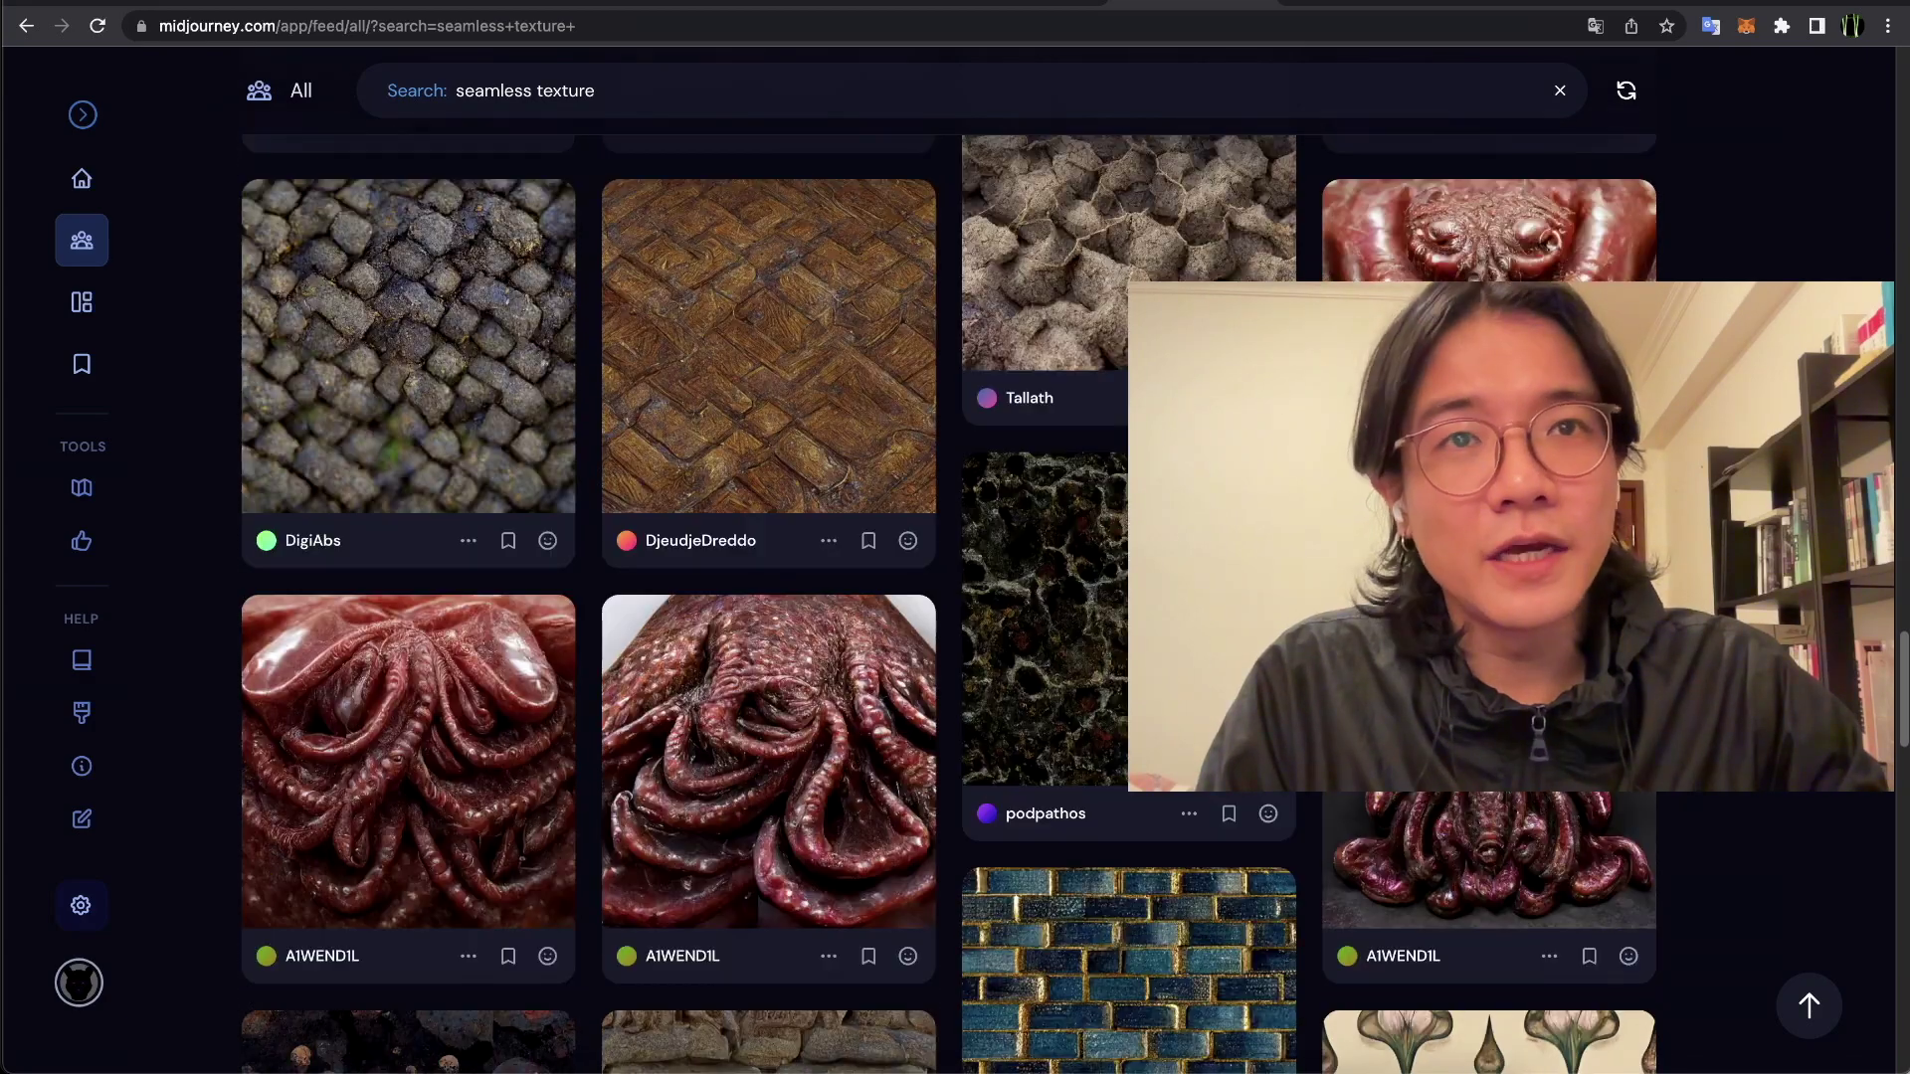
{"action": "scroll", "coordinate": [1098, 548], "scroll_direction": "down", "scroll_amount": 8}
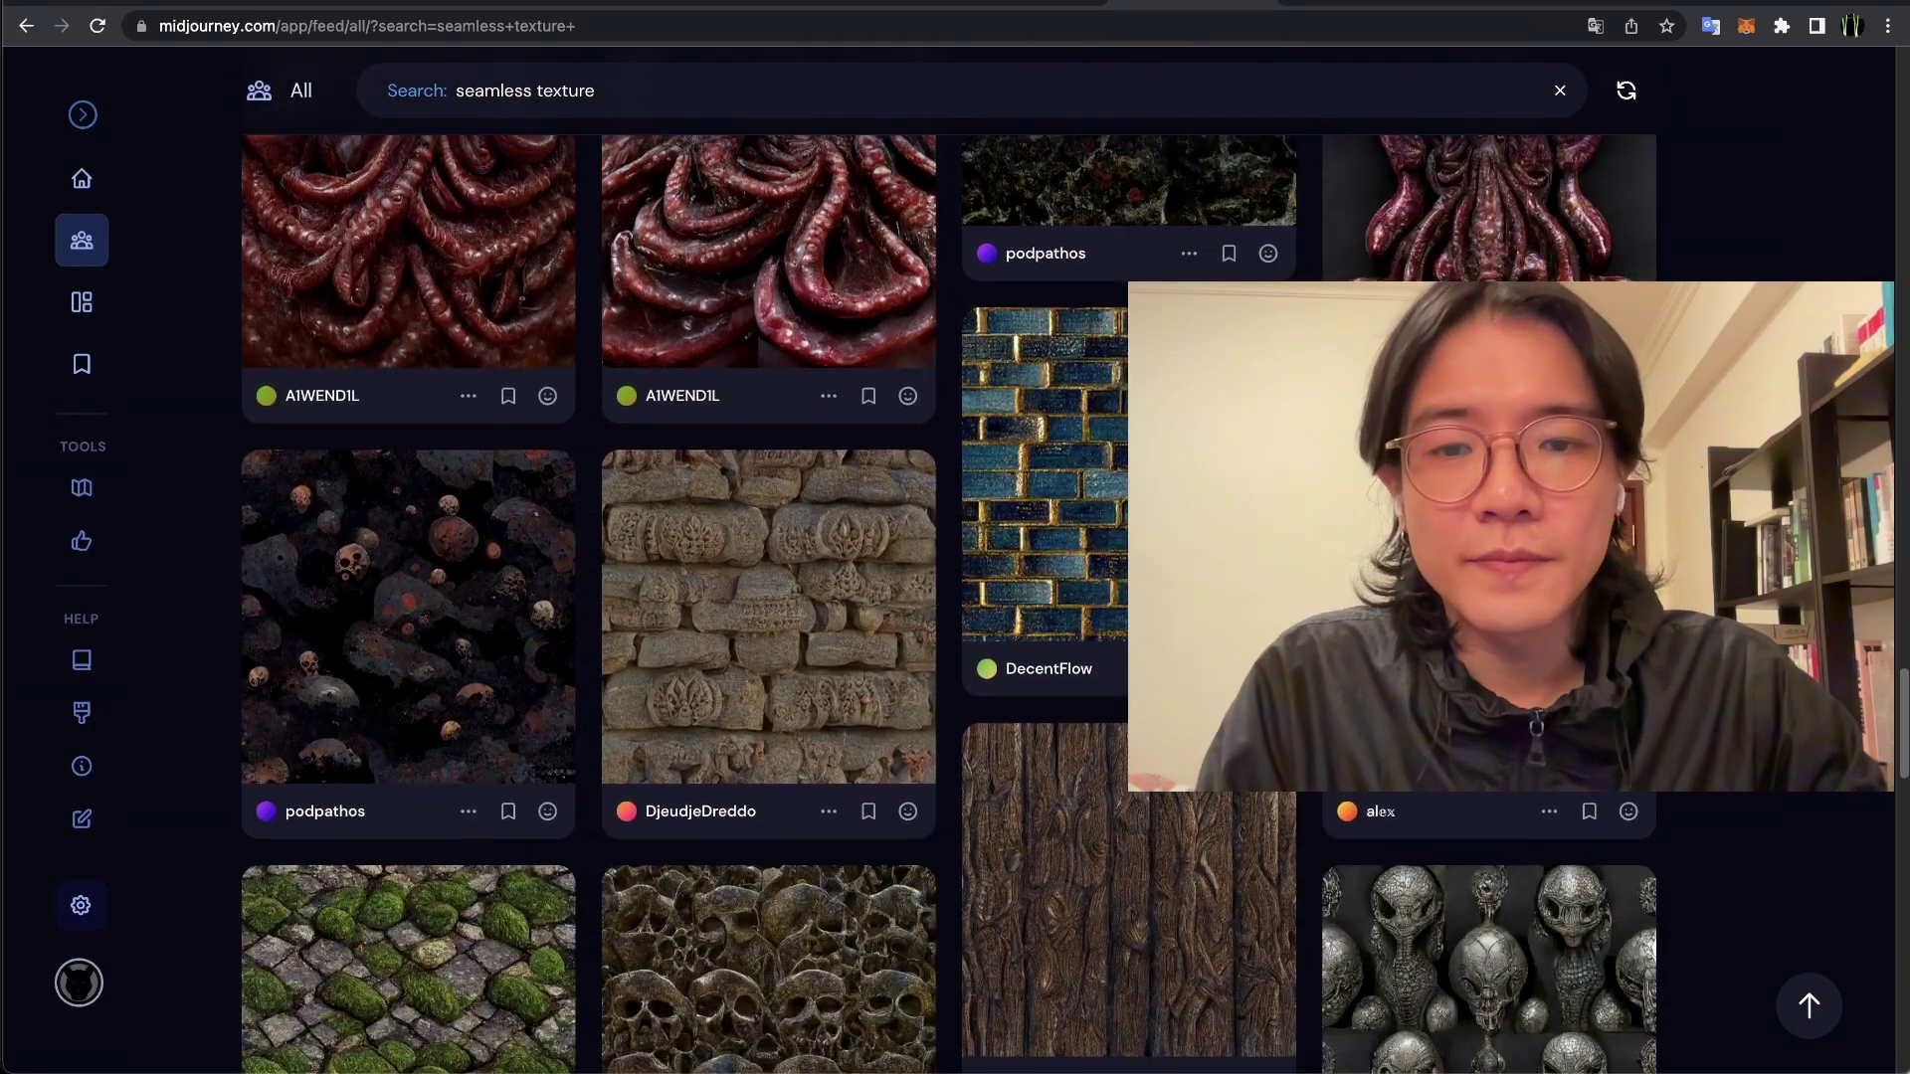
{"action": "scroll", "coordinate": [1095, 527], "scroll_direction": "down", "scroll_amount": 2}
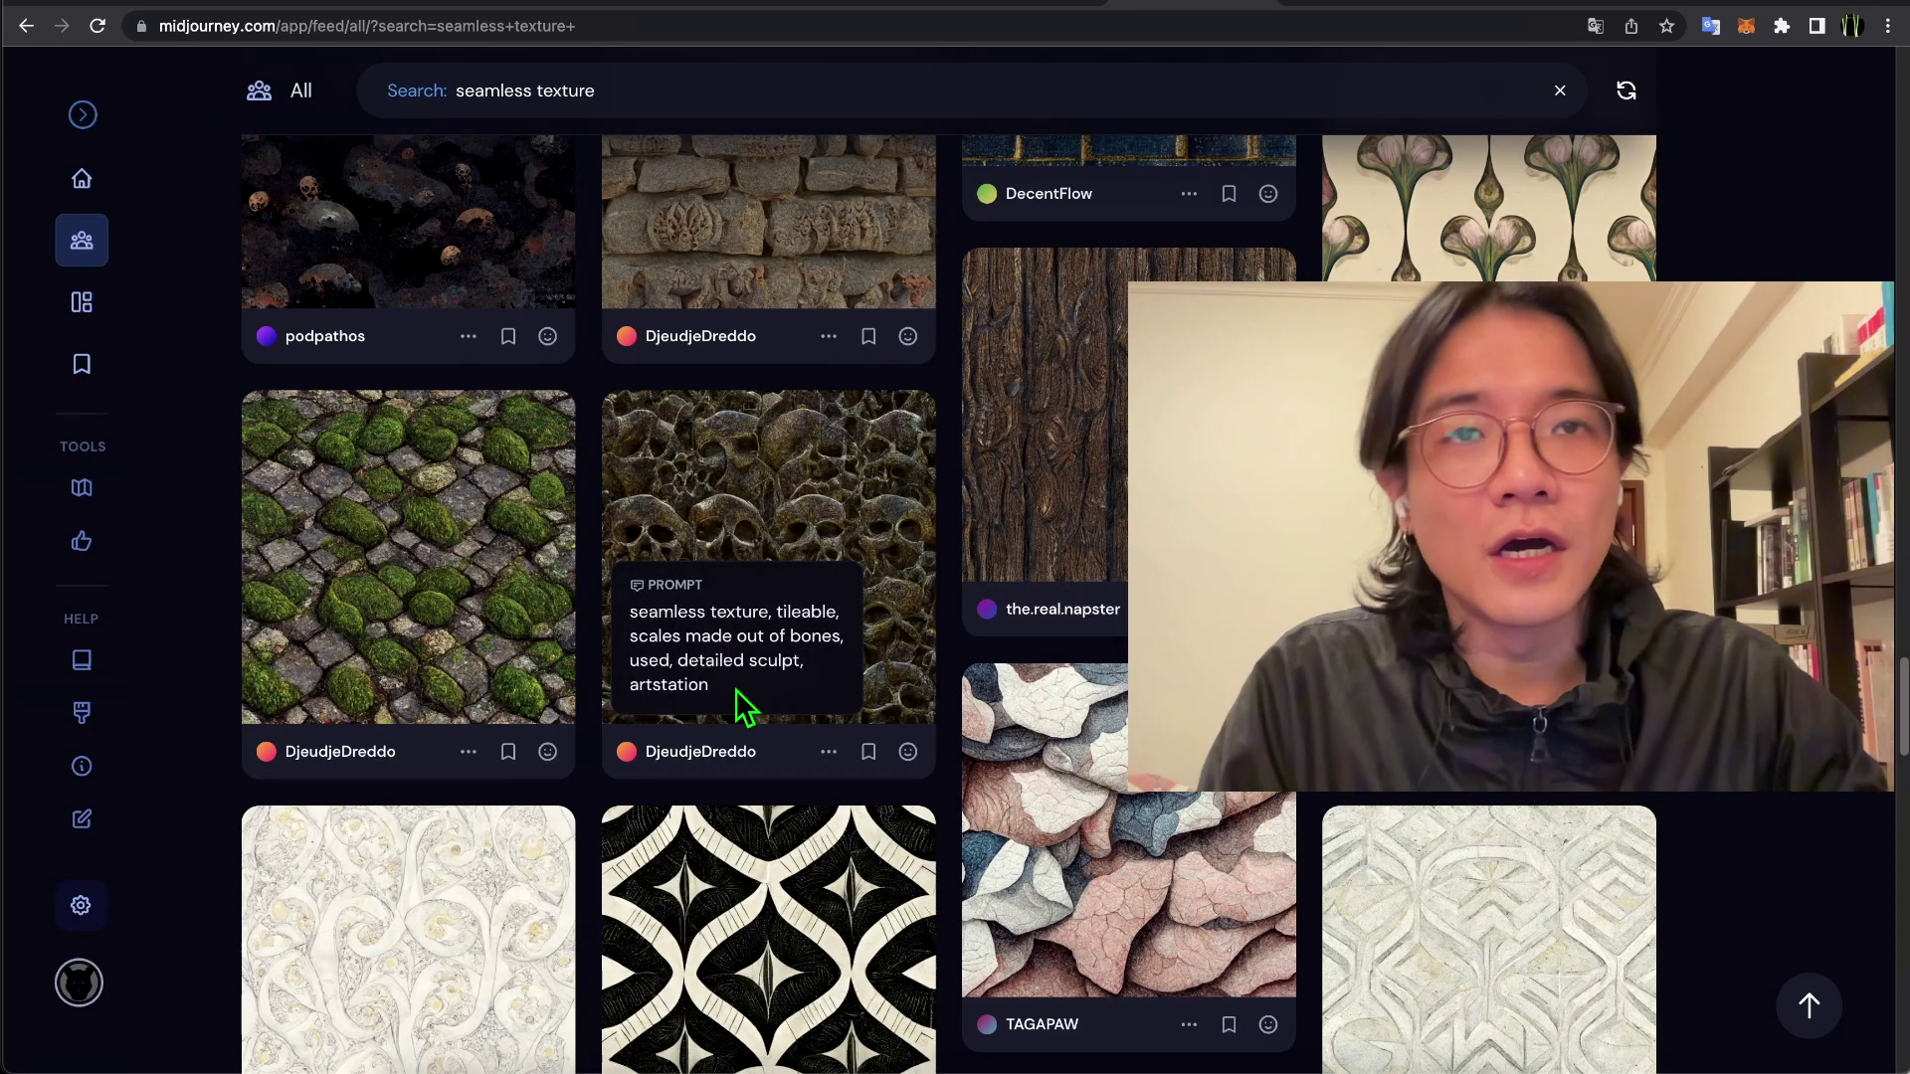
{"action": "scroll", "coordinate": [736, 688], "scroll_direction": "down", "scroll_amount": 7}
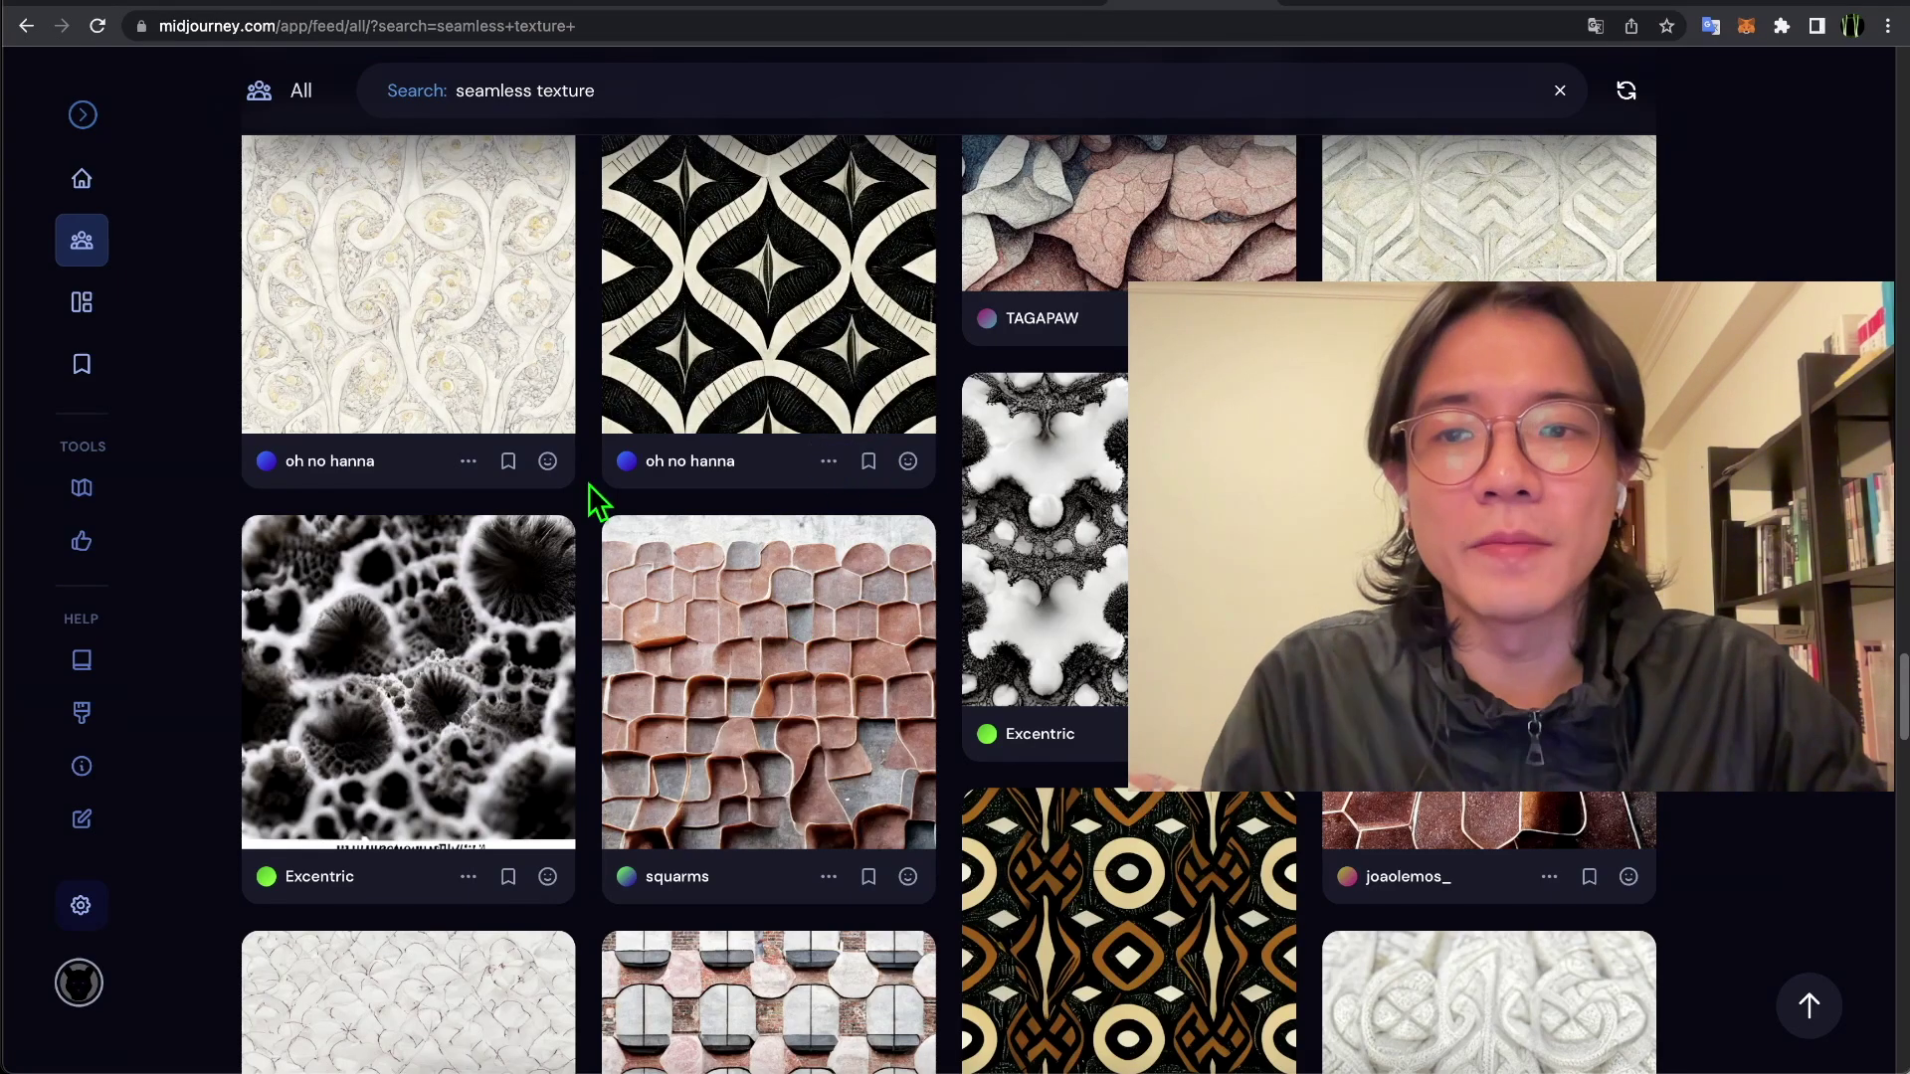
{"action": "scroll", "coordinate": [1045, 597], "scroll_direction": "down", "scroll_amount": 8}
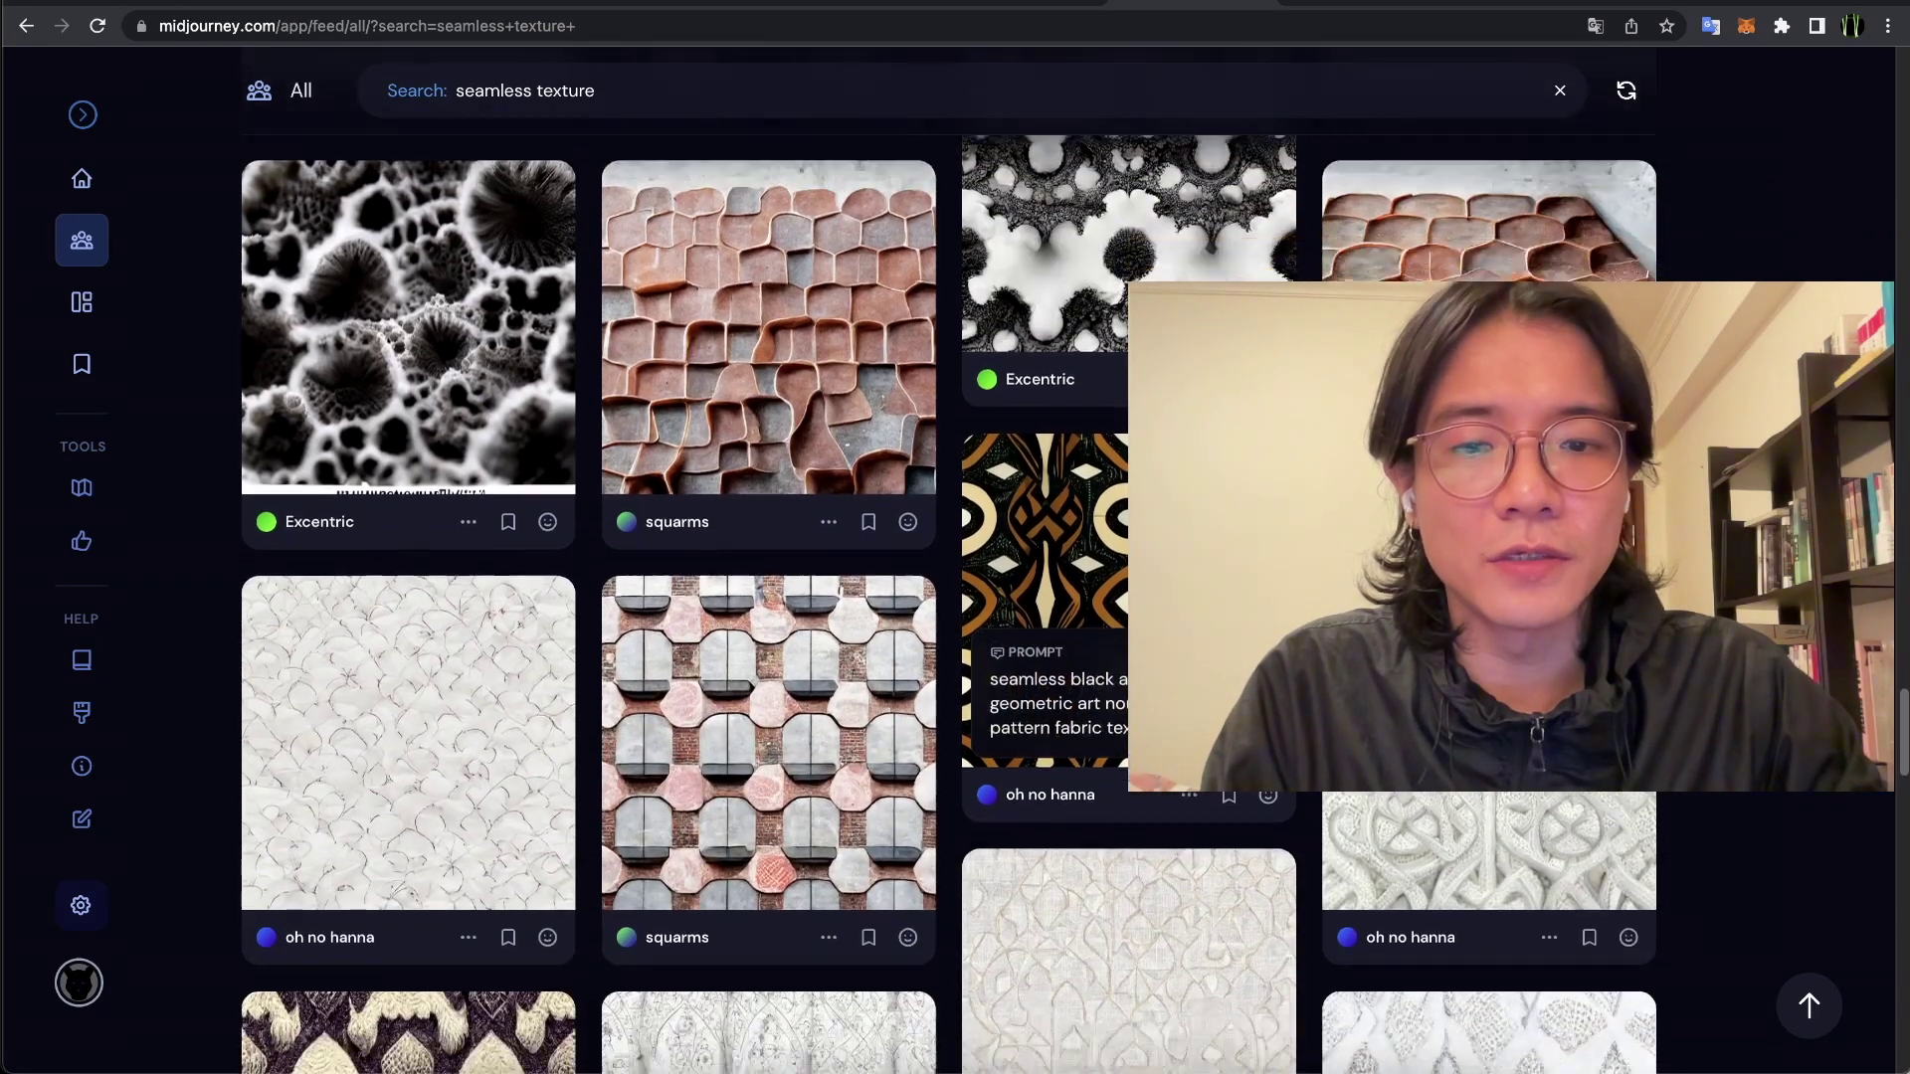
{"action": "scroll", "coordinate": [1045, 577], "scroll_direction": "down", "scroll_amount": 2}
{"action": "scroll", "coordinate": [1044, 597], "scroll_direction": "down", "scroll_amount": 4}
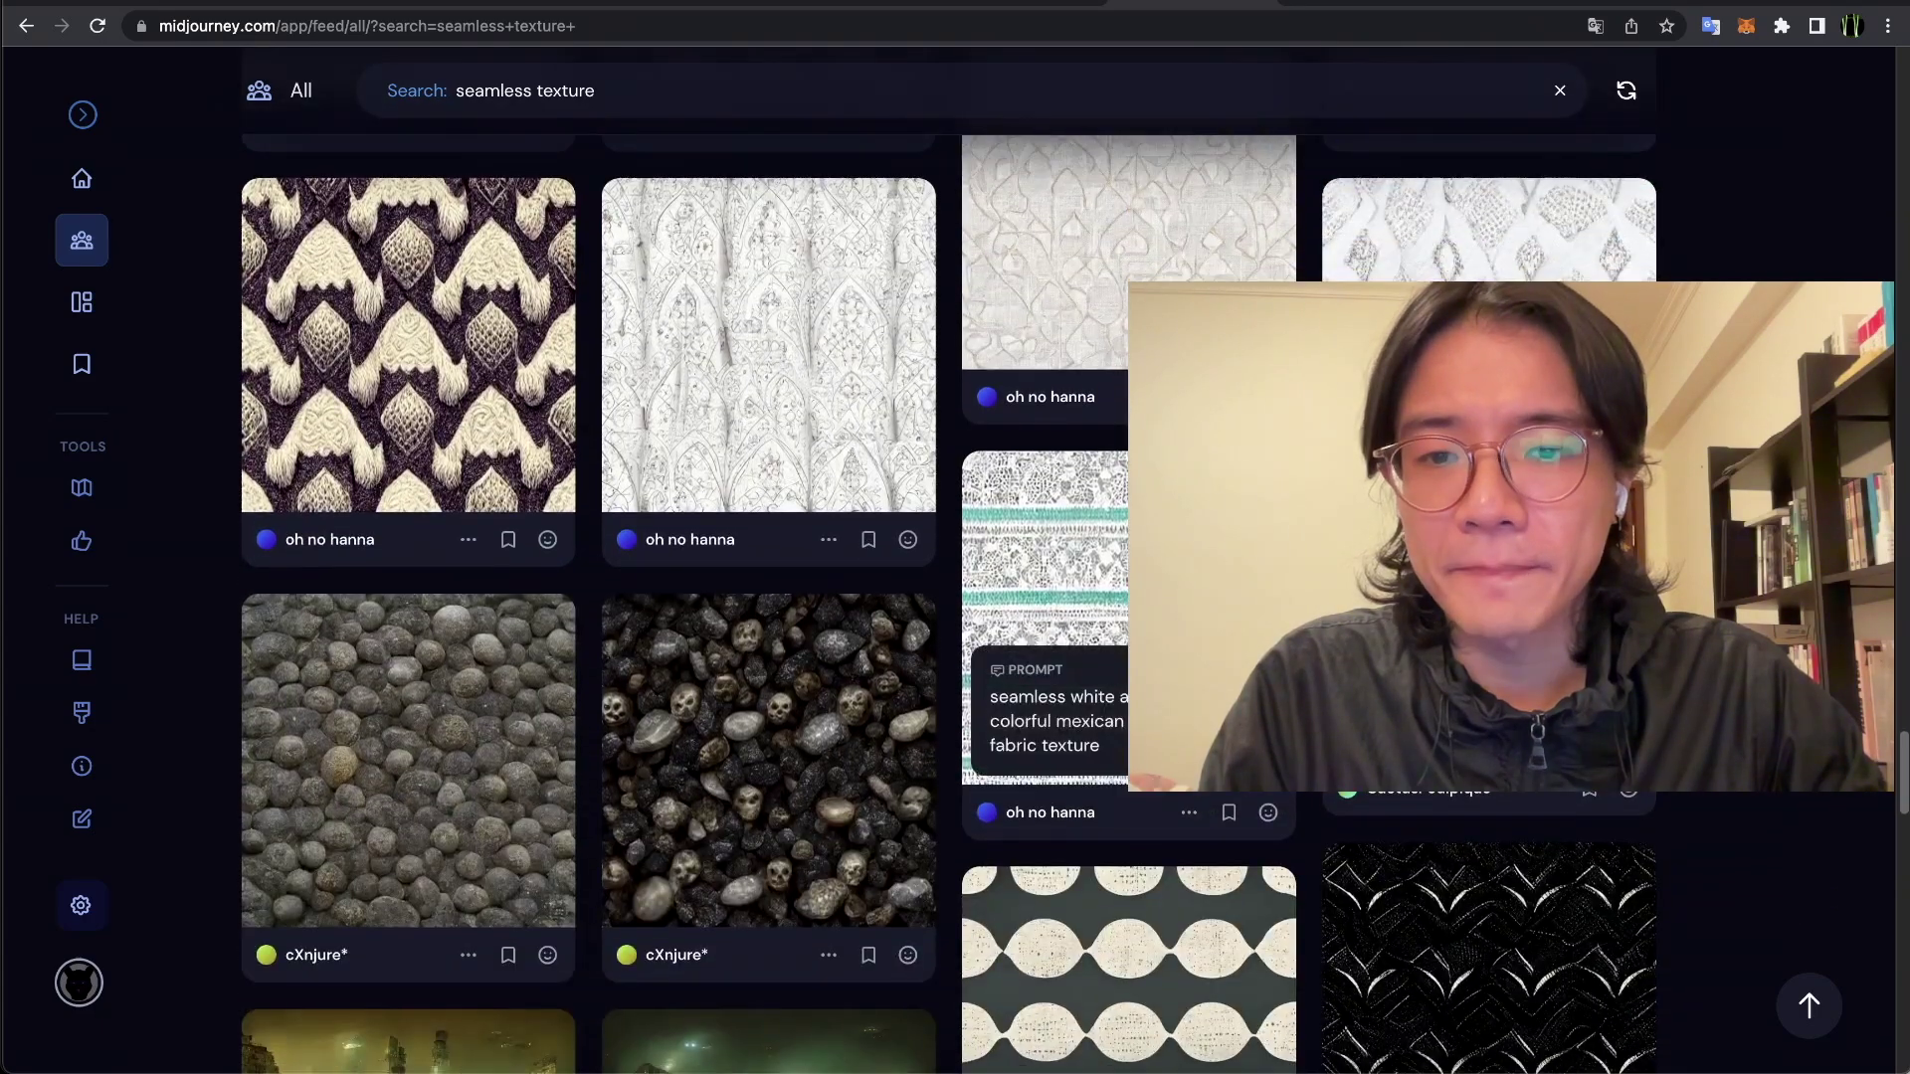
{"action": "scroll", "coordinate": [1044, 696], "scroll_direction": "down", "scroll_amount": 4}
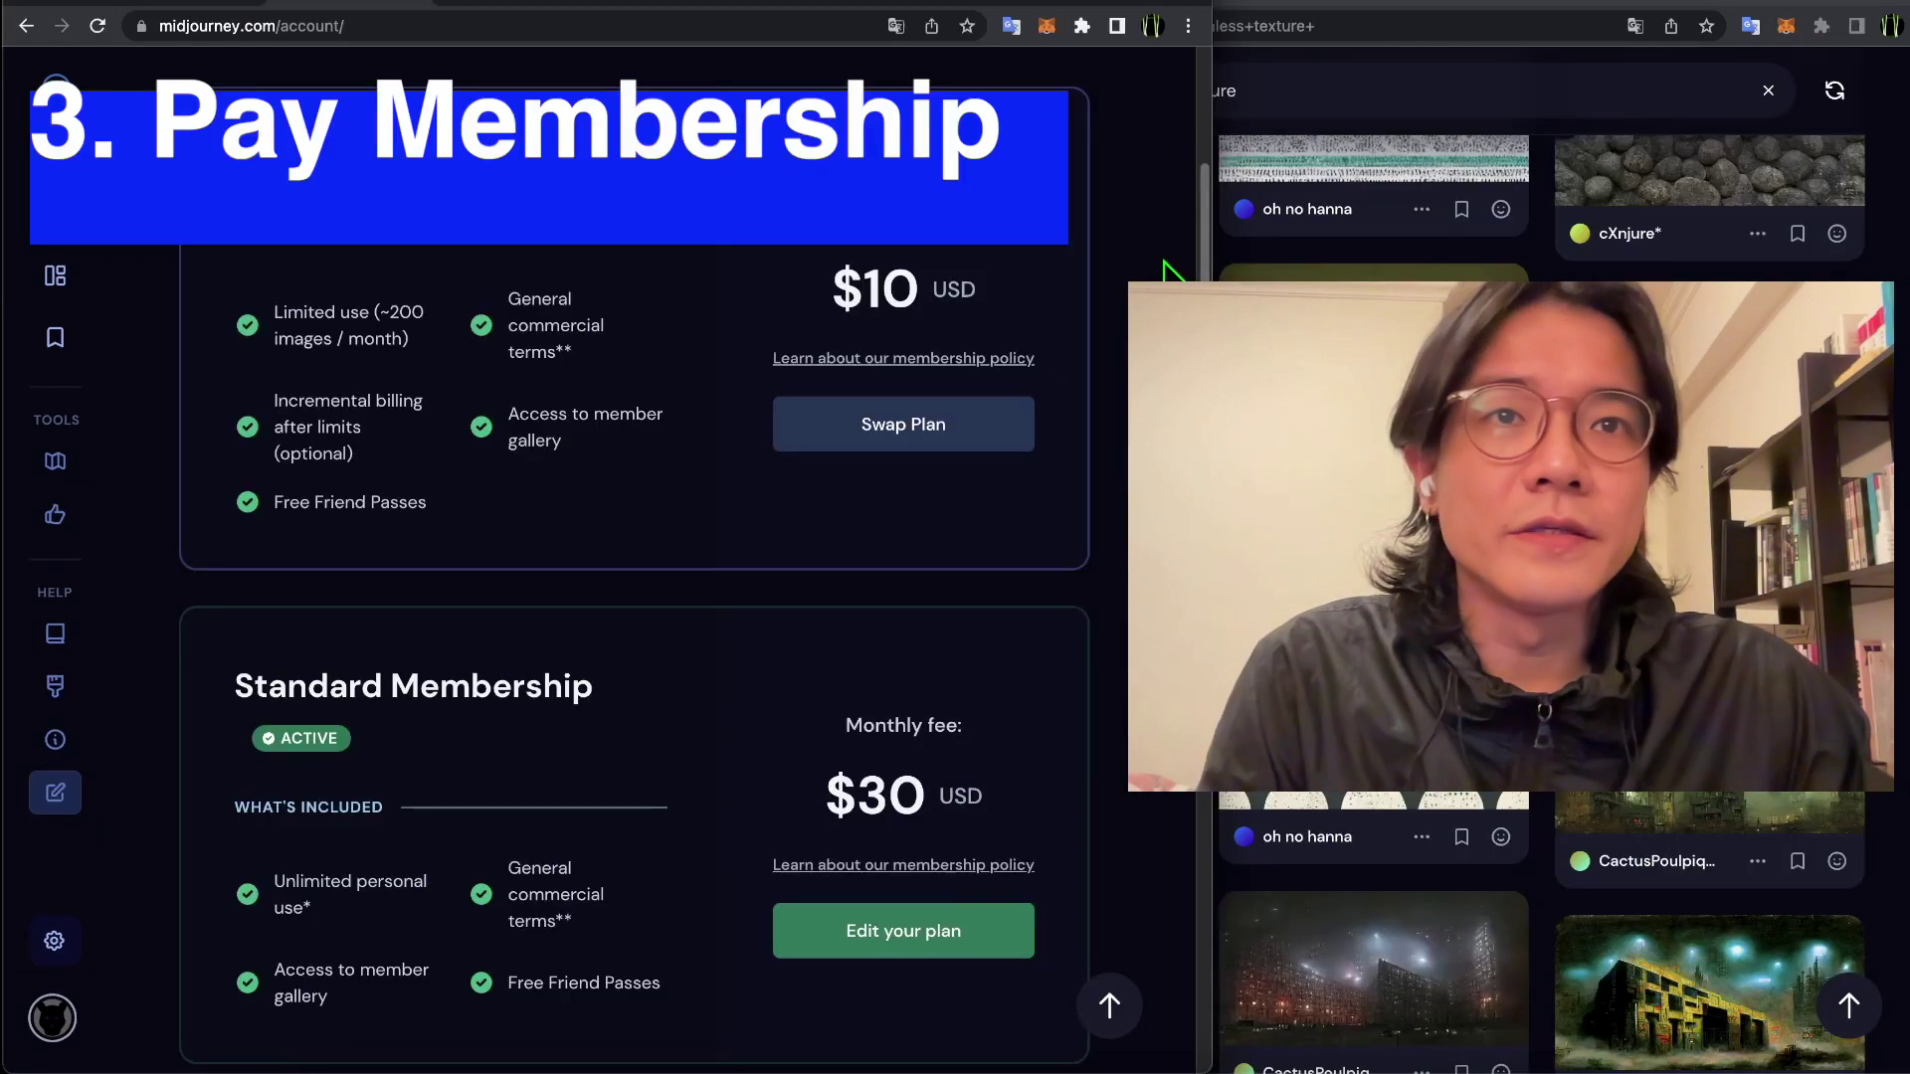
- Review the Basic and Standard Membership plans on the Midjourney account page, and the Corporate Membership under Enterprise Plans
{"action": "scroll", "coordinate": [1166, 263], "scroll_direction": "down", "scroll_amount": 1}
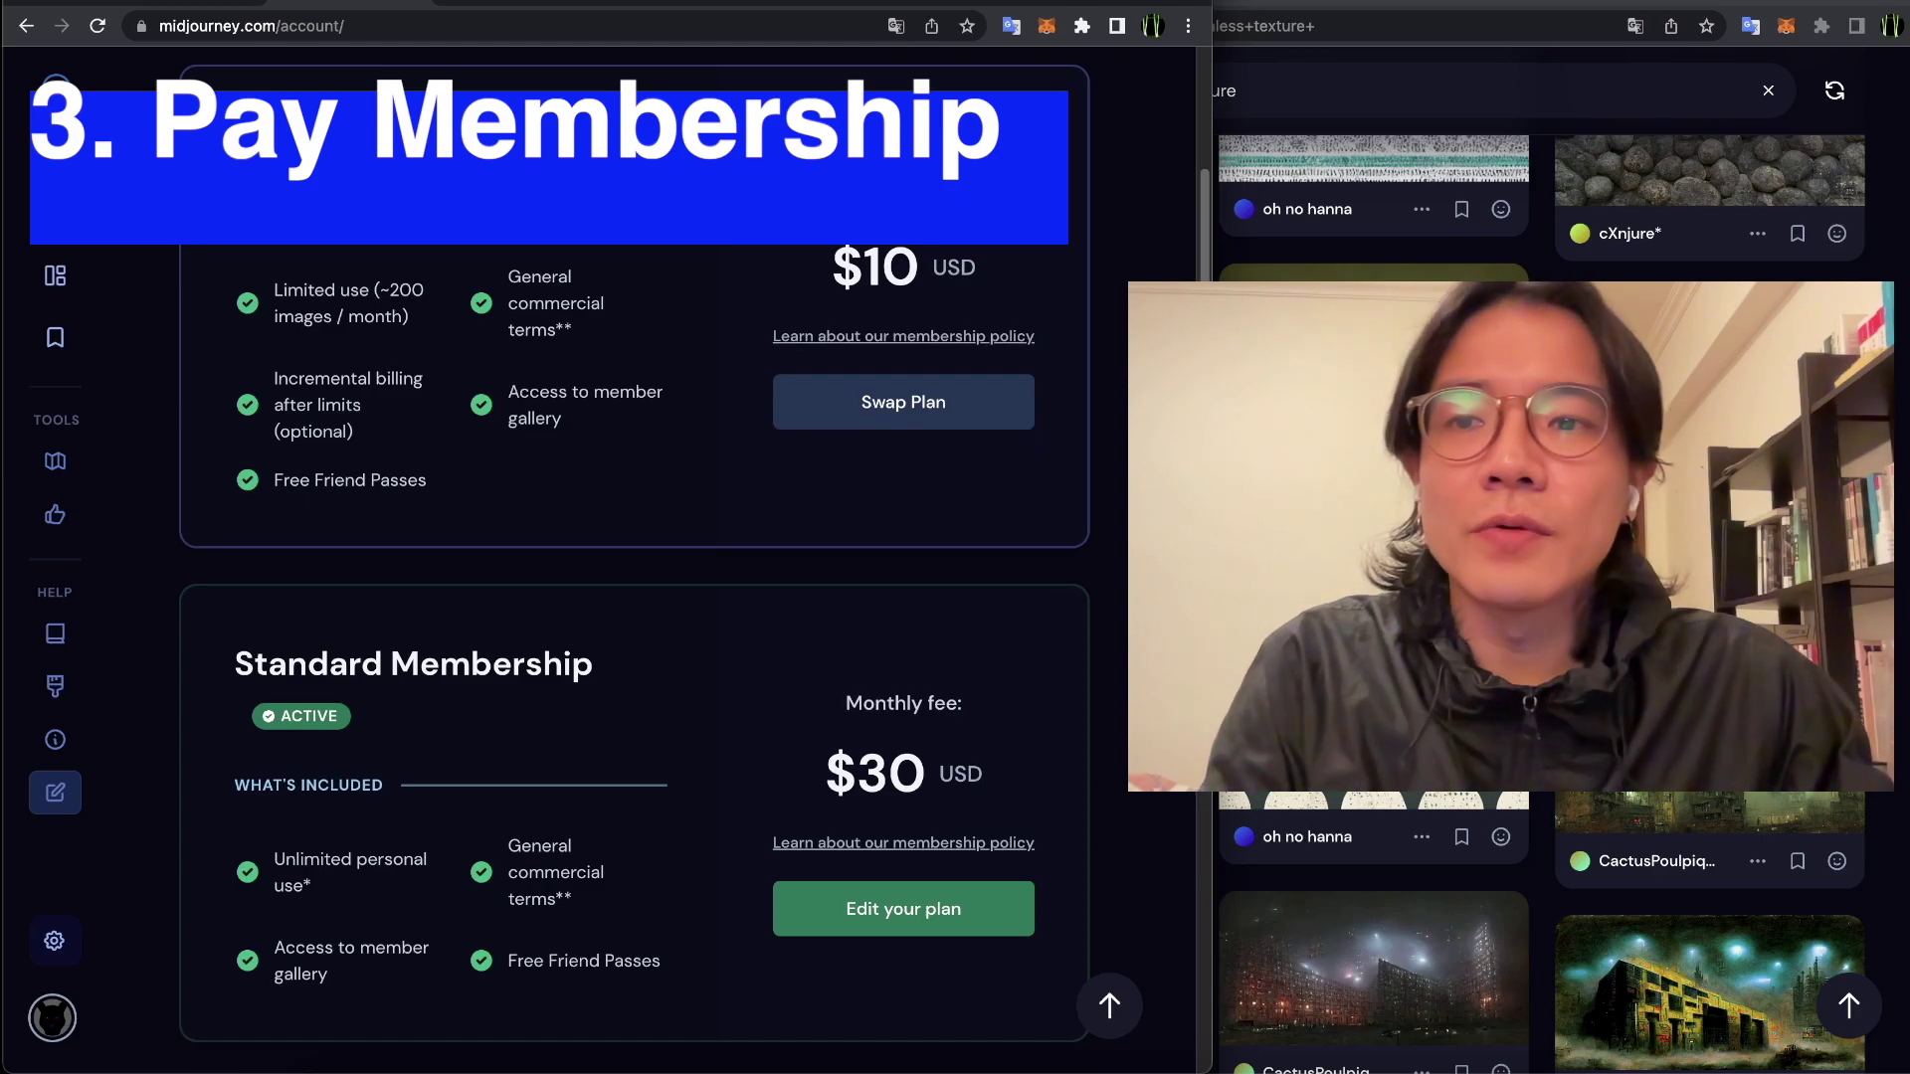
{"action": "left_click_drag", "start_coordinate": [235, 145], "coordinate": [533, 169]}
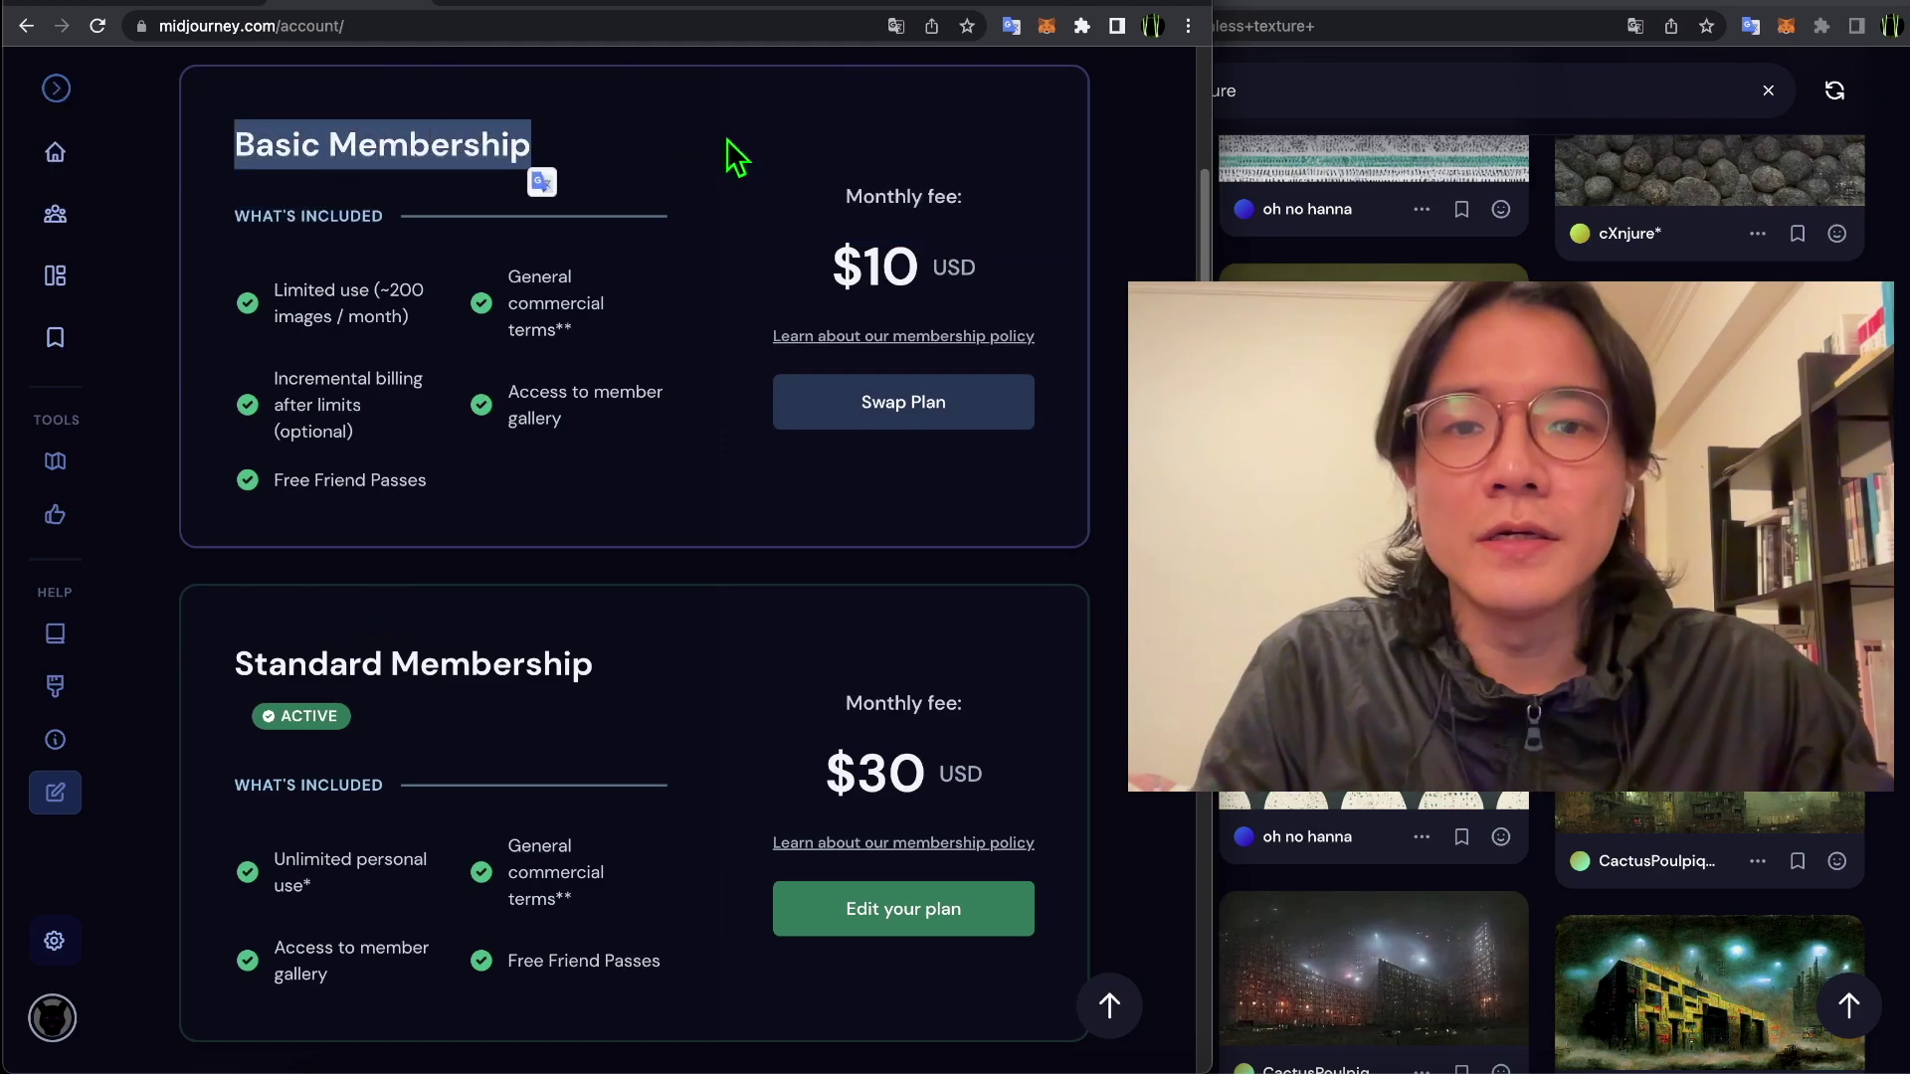
{"action": "left_click", "coordinate": [1145, 252]}
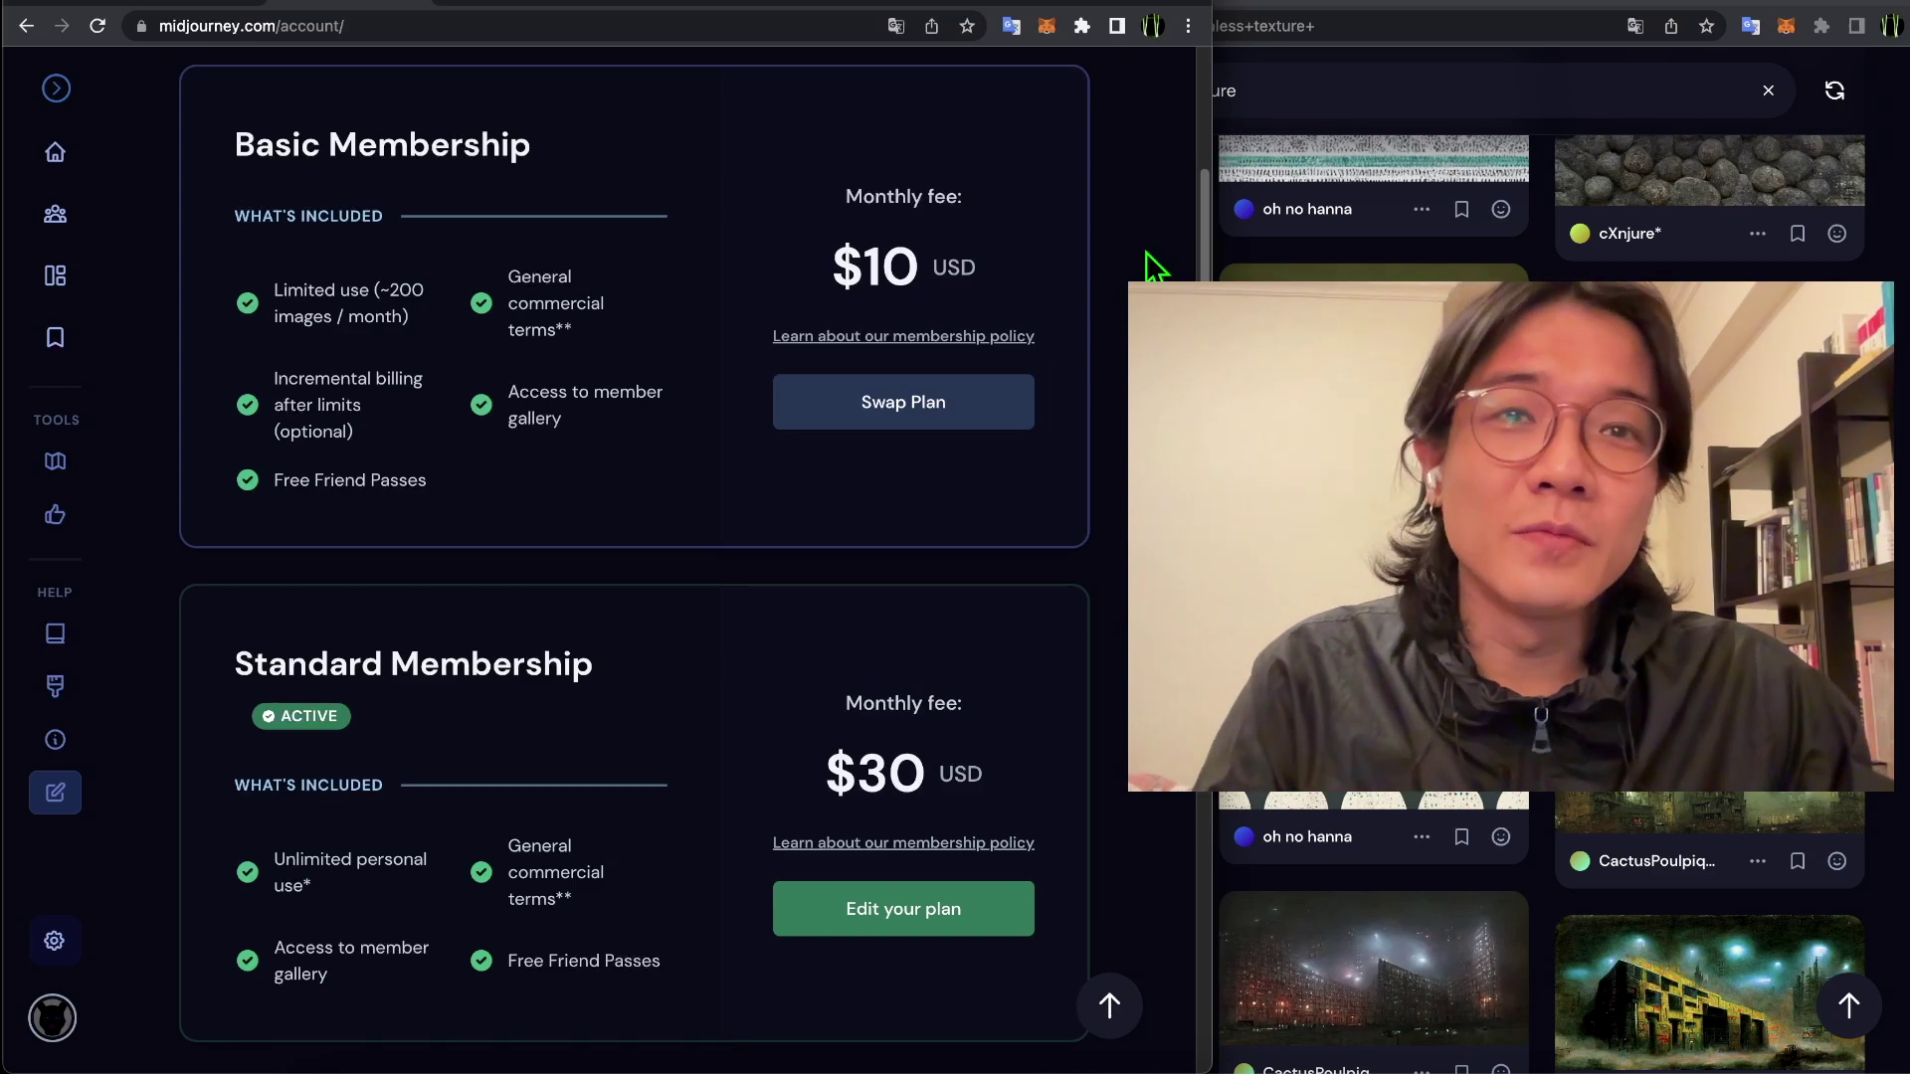
{"action": "scroll", "coordinate": [696, 447], "scroll_direction": "down", "scroll_amount": 1}
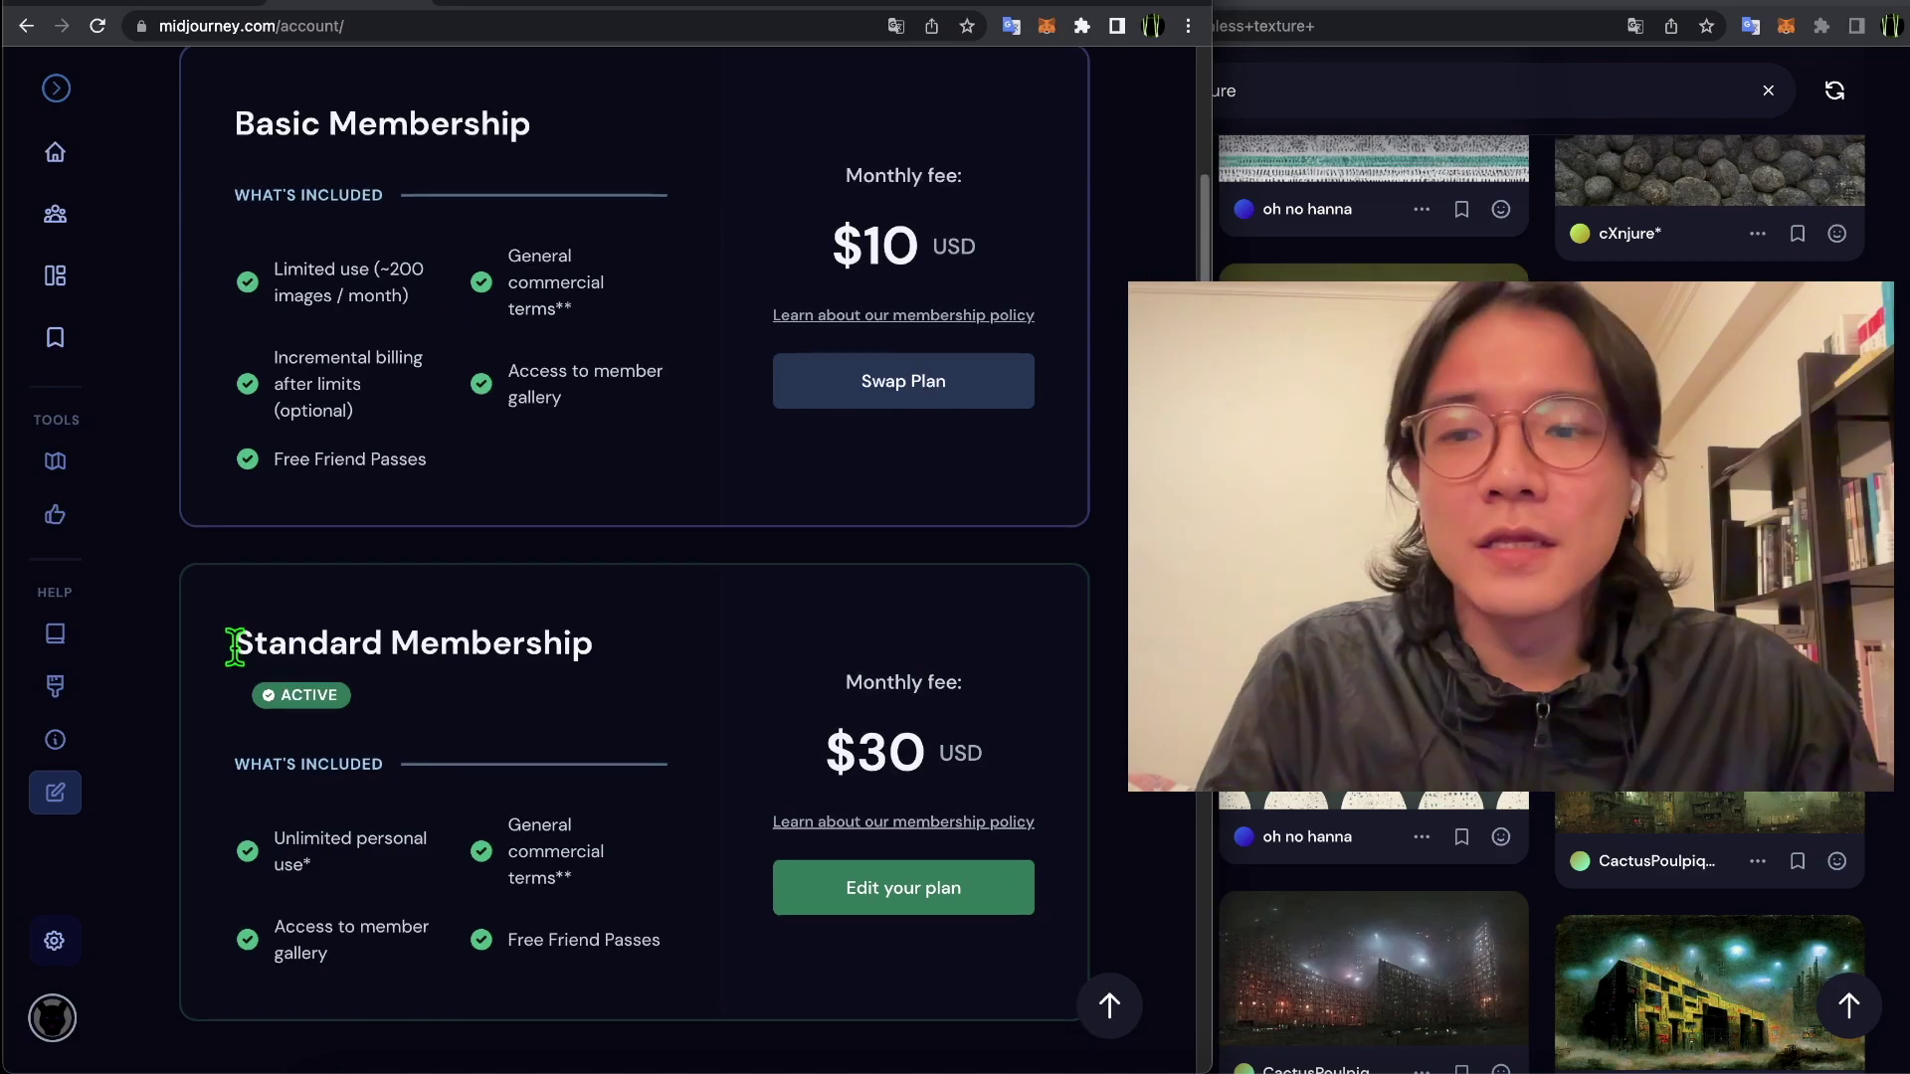
{"action": "left_click_drag", "start_coordinate": [232, 641], "coordinate": [596, 658]}
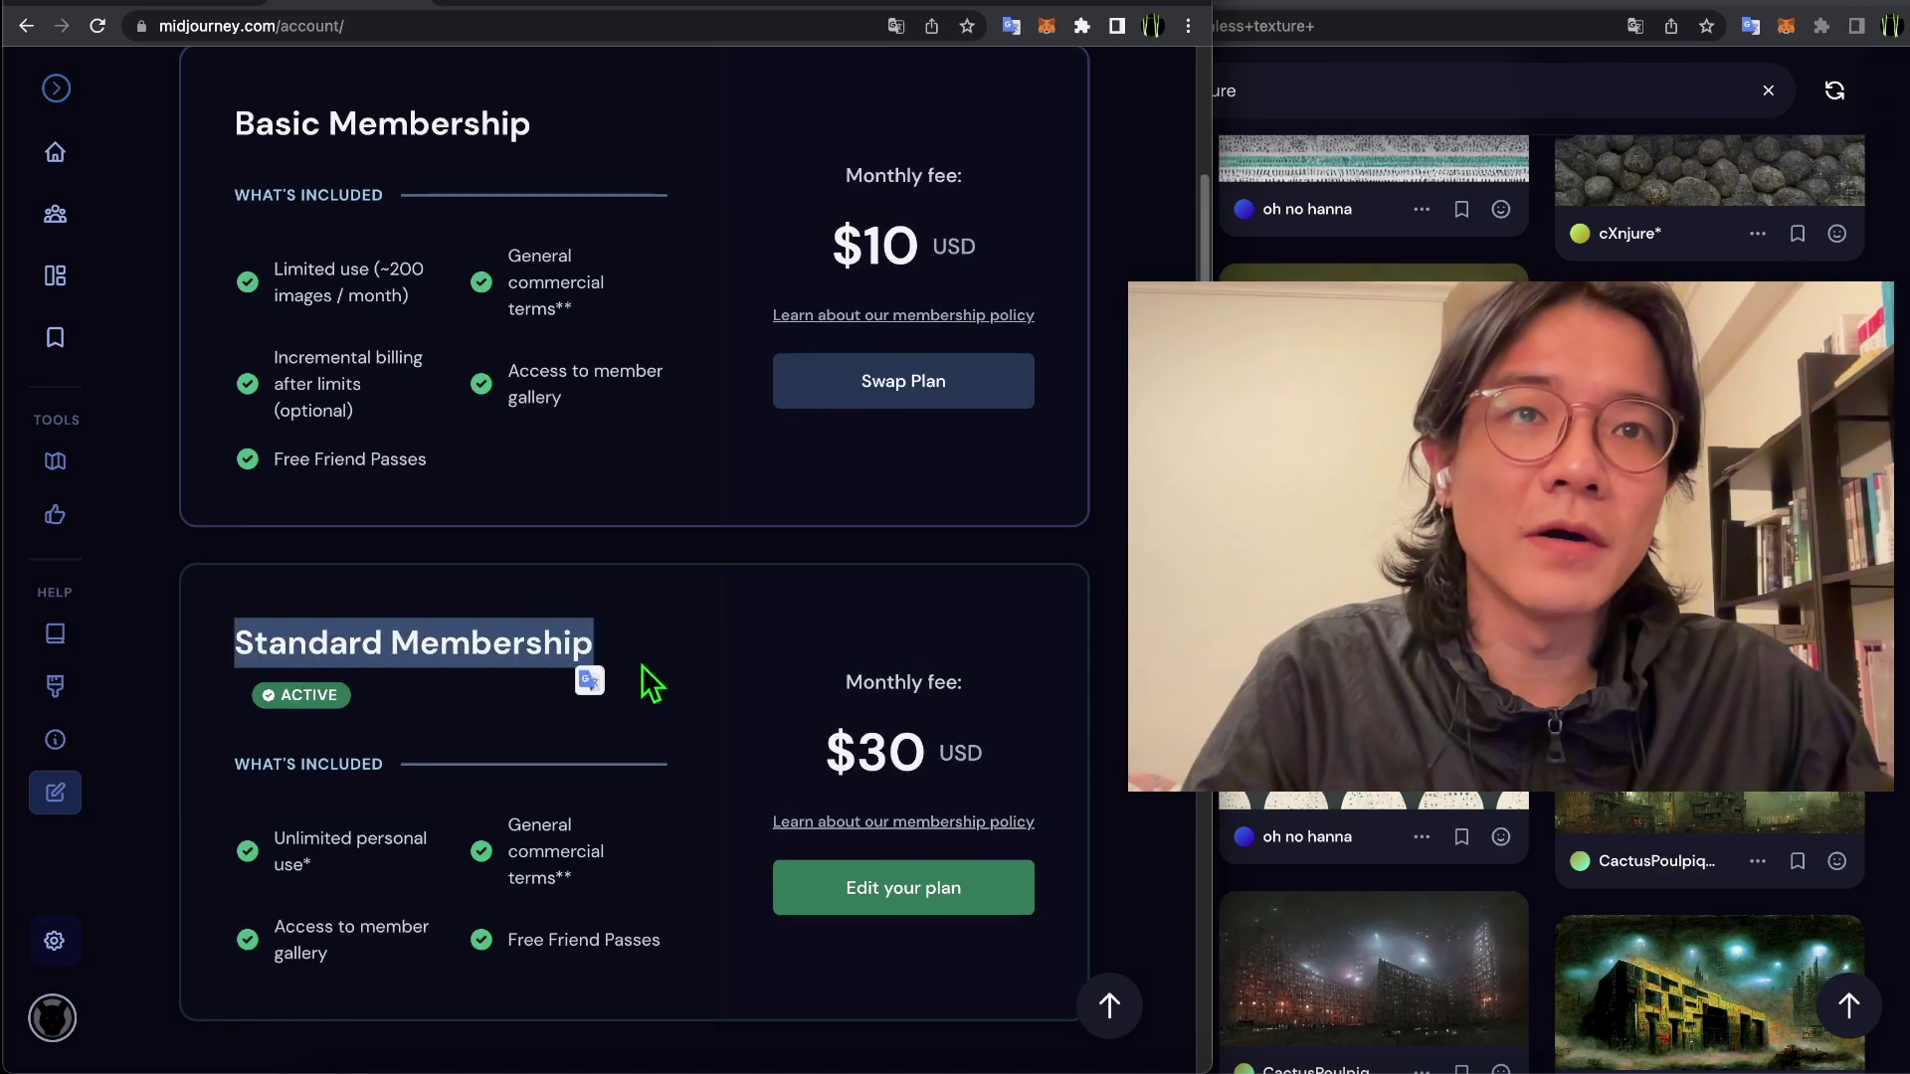
{"action": "left_click", "coordinate": [651, 684]}
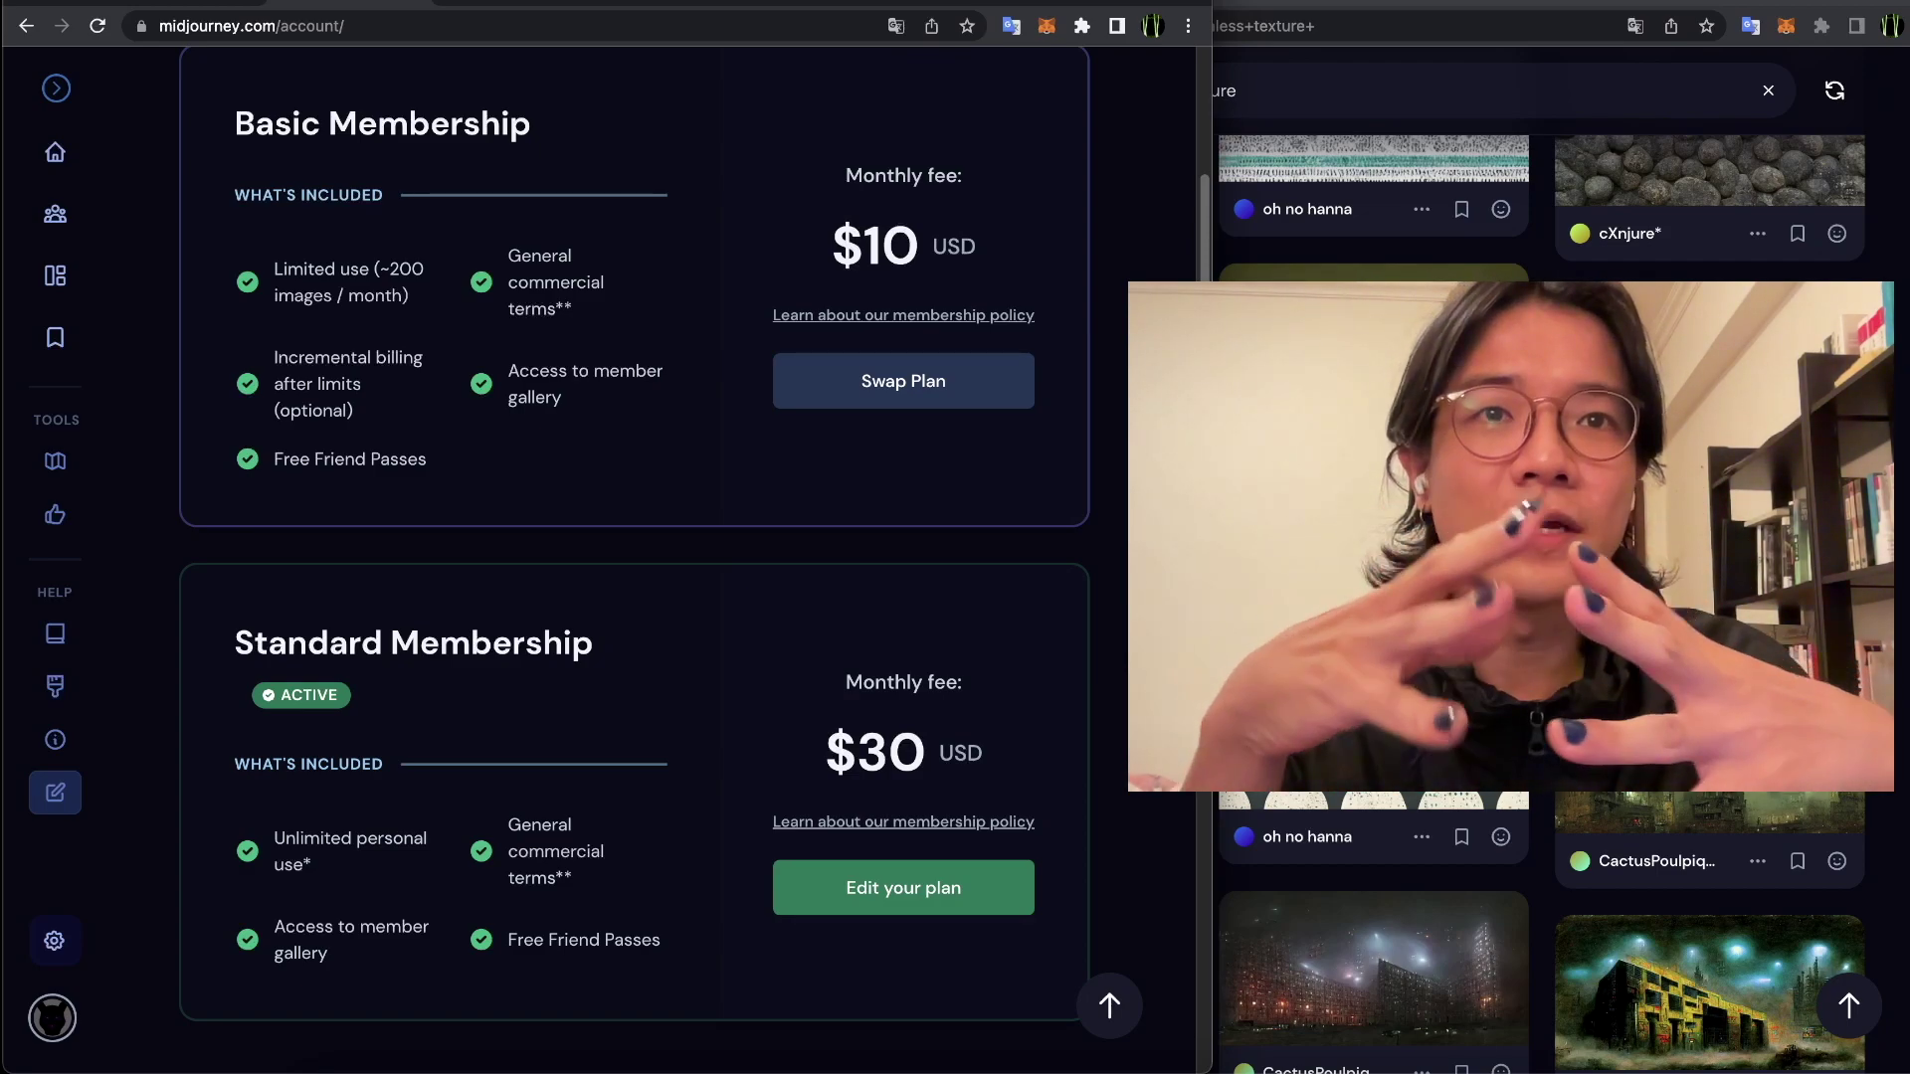
{"action": "scroll", "coordinate": [1124, 605], "scroll_direction": "up", "scroll_amount": 1}
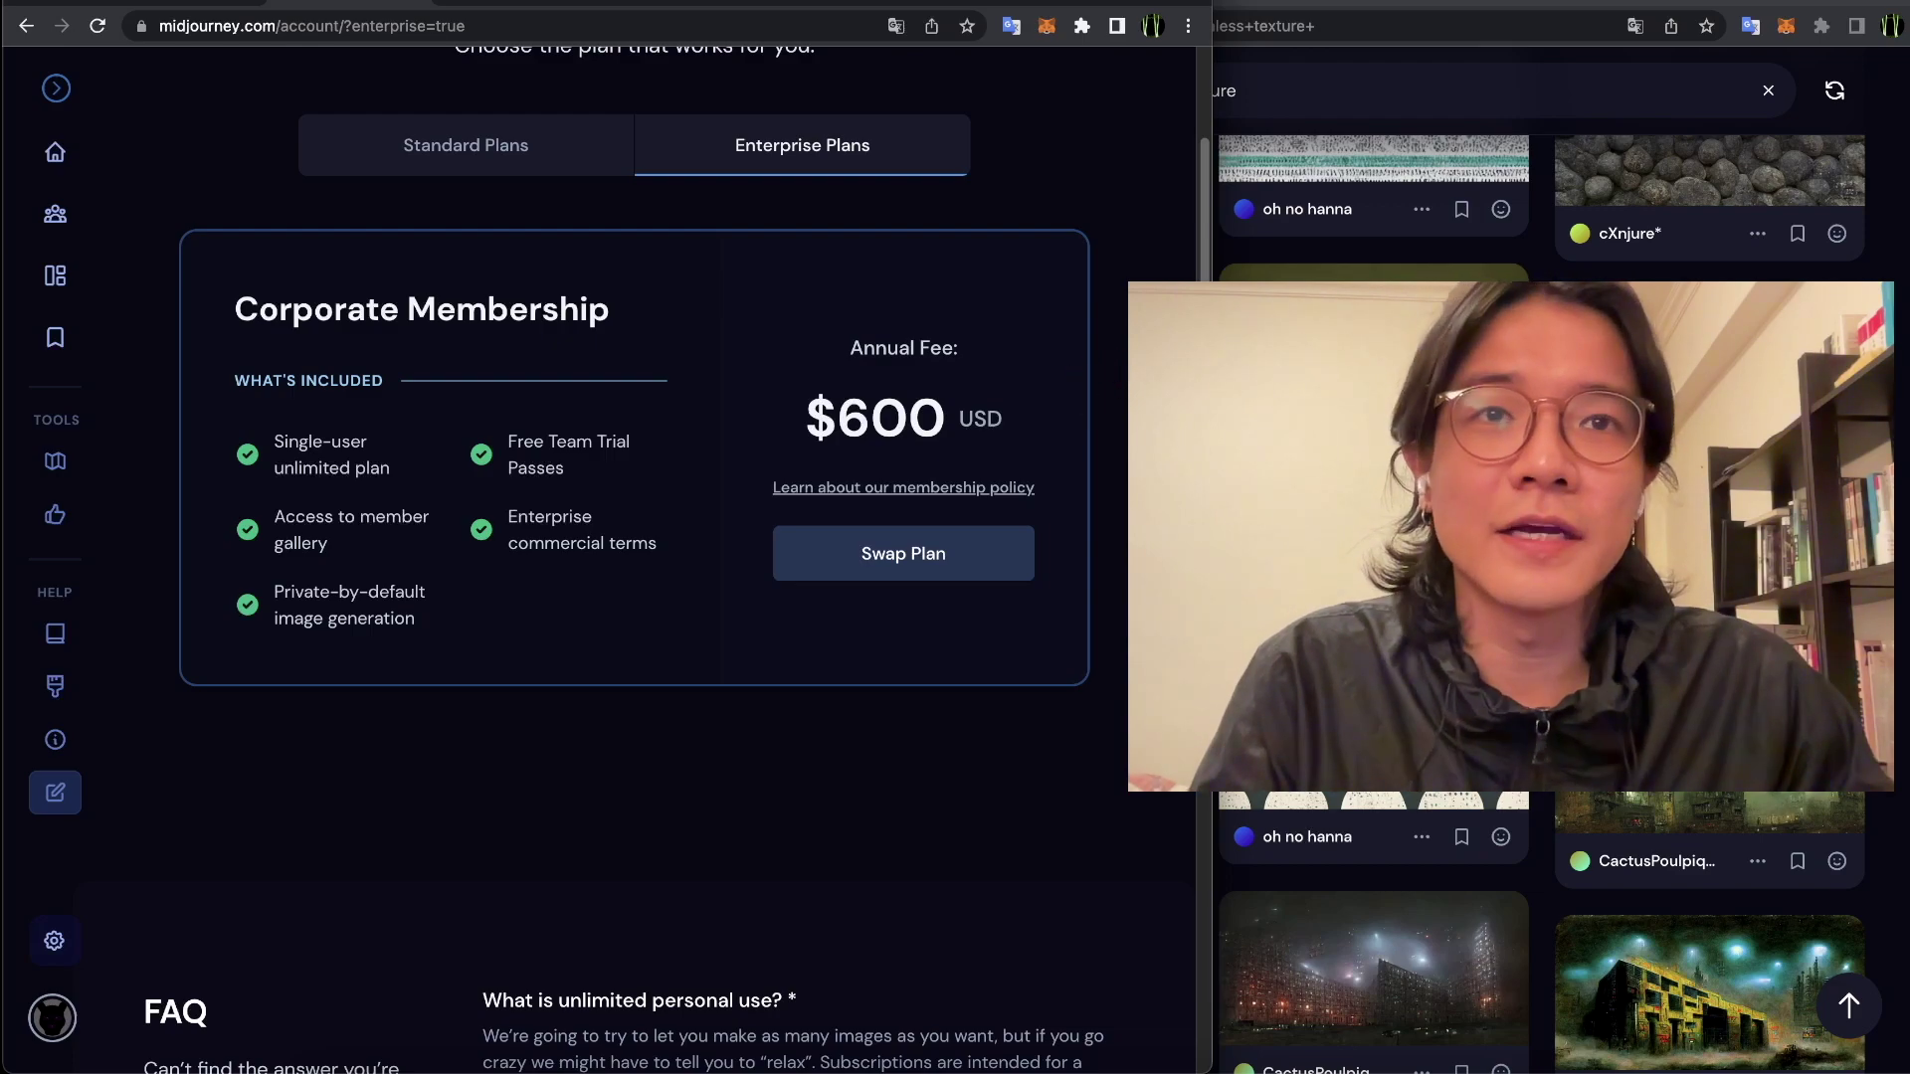
{"action": "scroll", "coordinate": [637, 557], "scroll_direction": "down", "scroll_amount": 1}
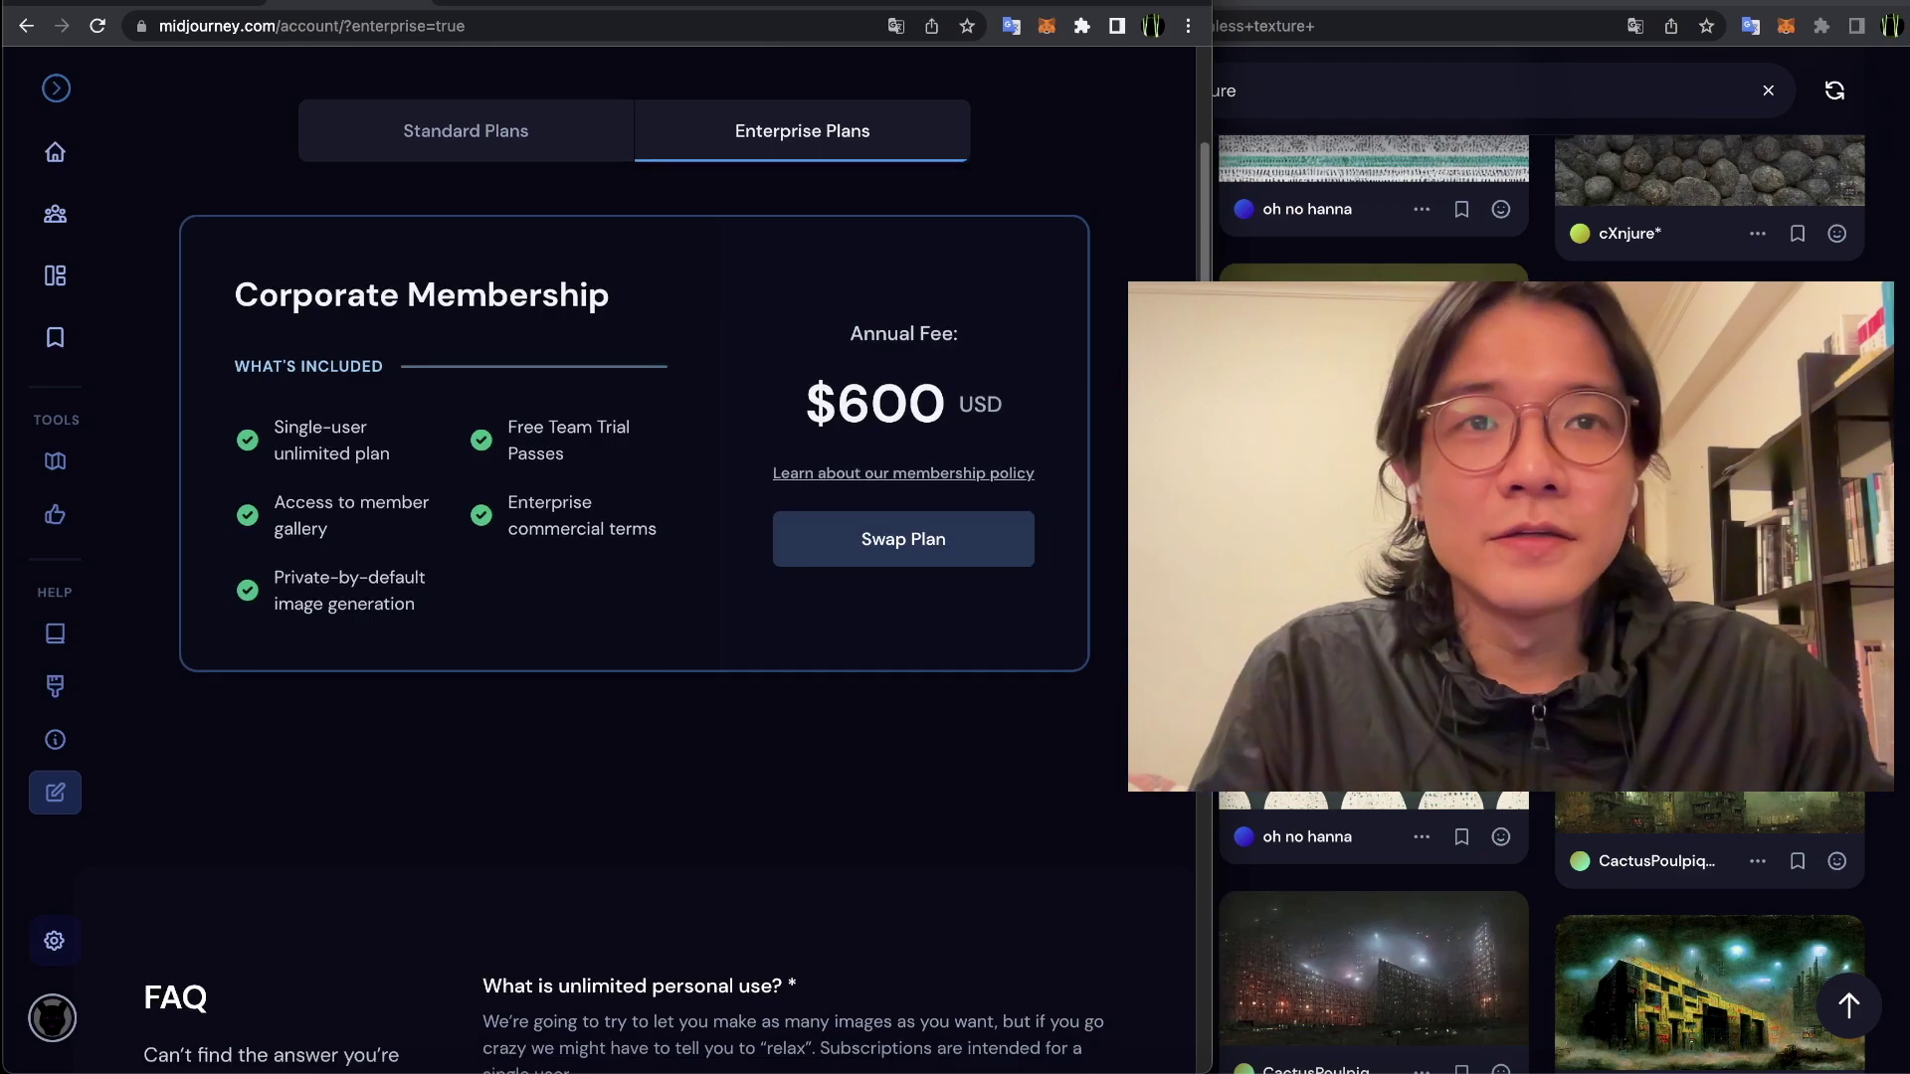